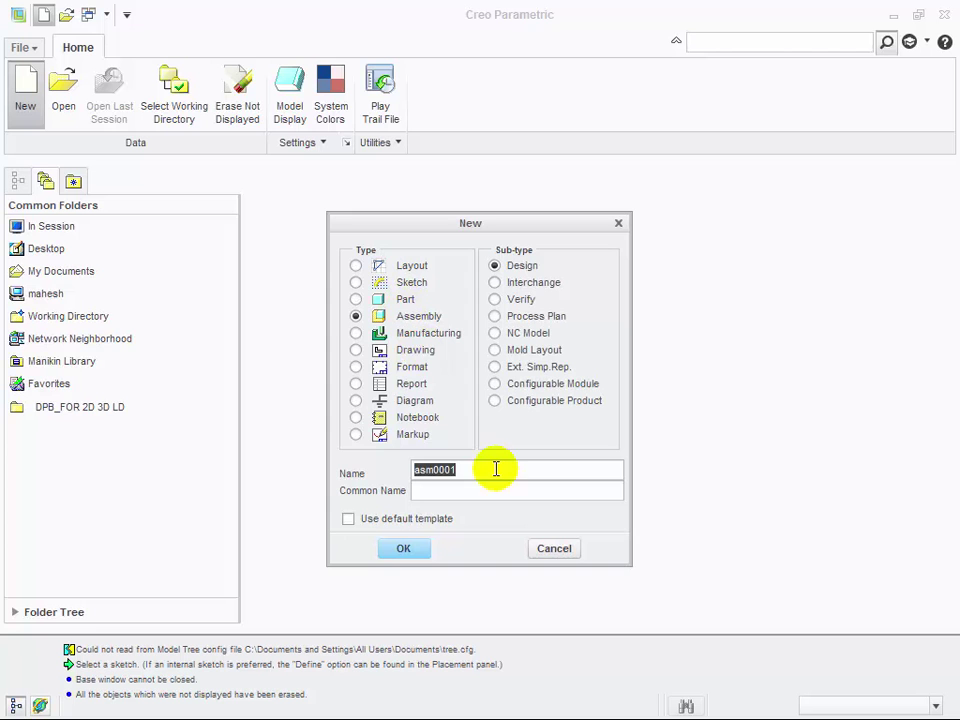
- Create a design assembly named butterfly_valve from the mmns_asm_design template
text(b)
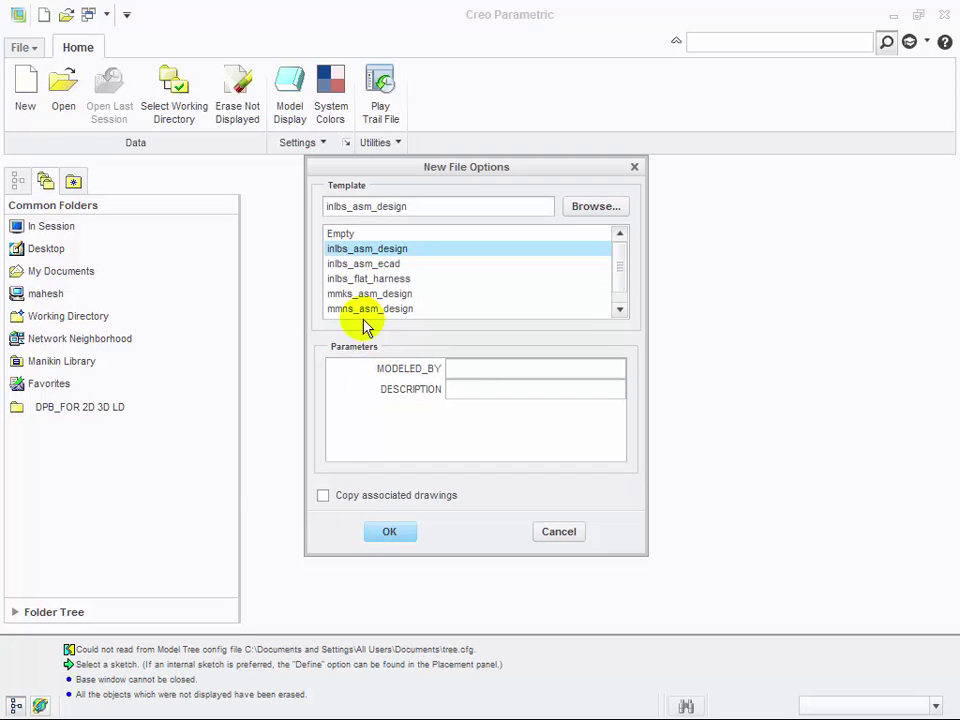
click(363, 309)
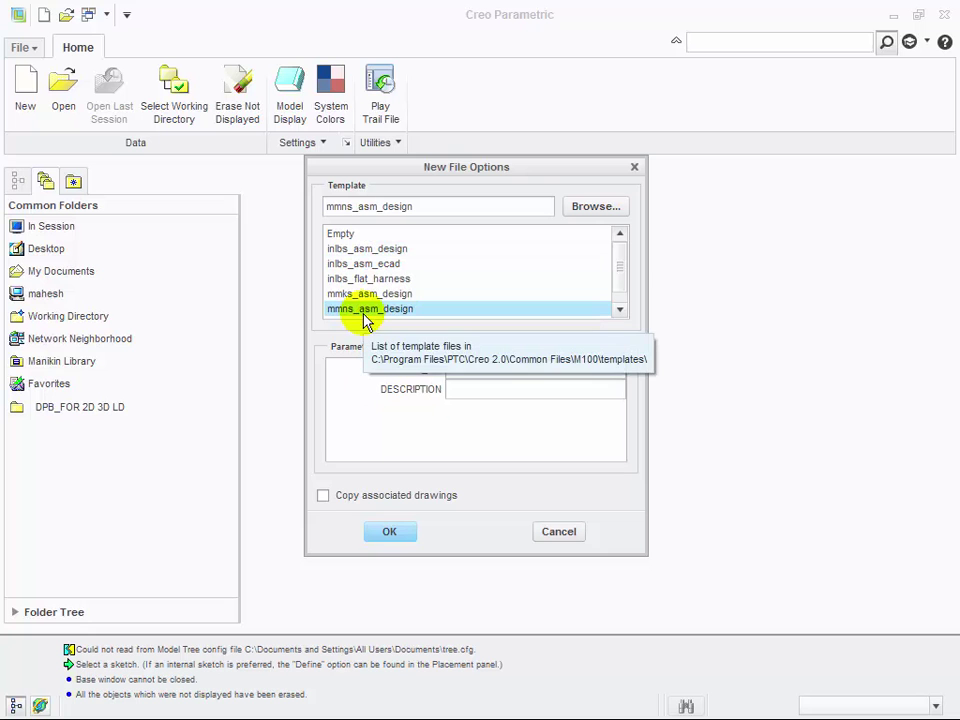
click(400, 533)
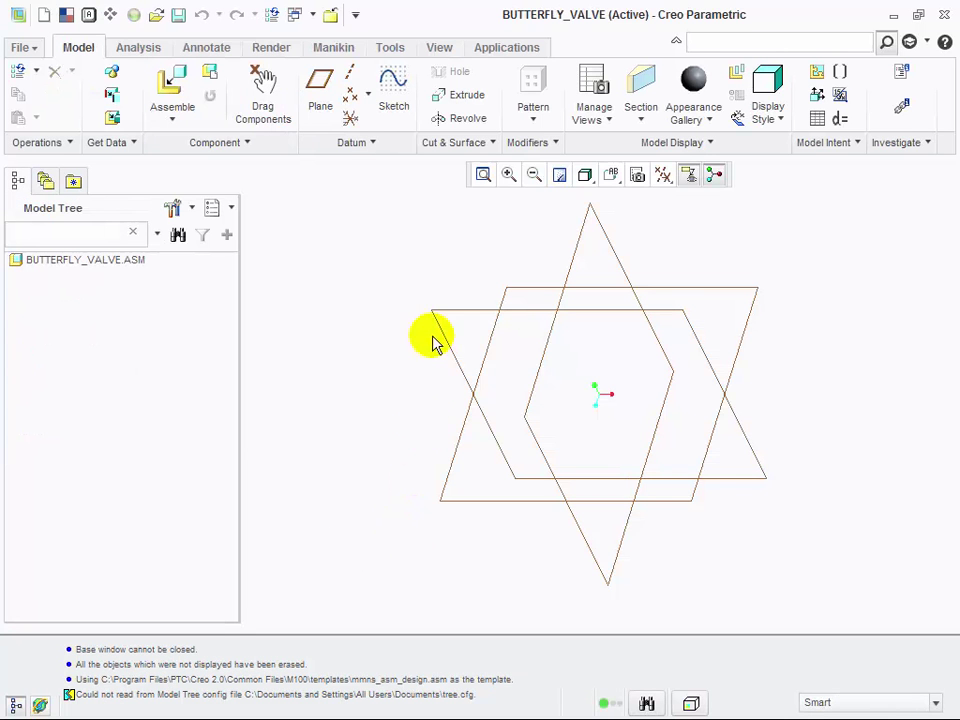
- Start assembling a component and make the Automatic folder inside the desktop's Assembly folder the working directory
click(170, 90)
click(194, 272)
click(197, 287)
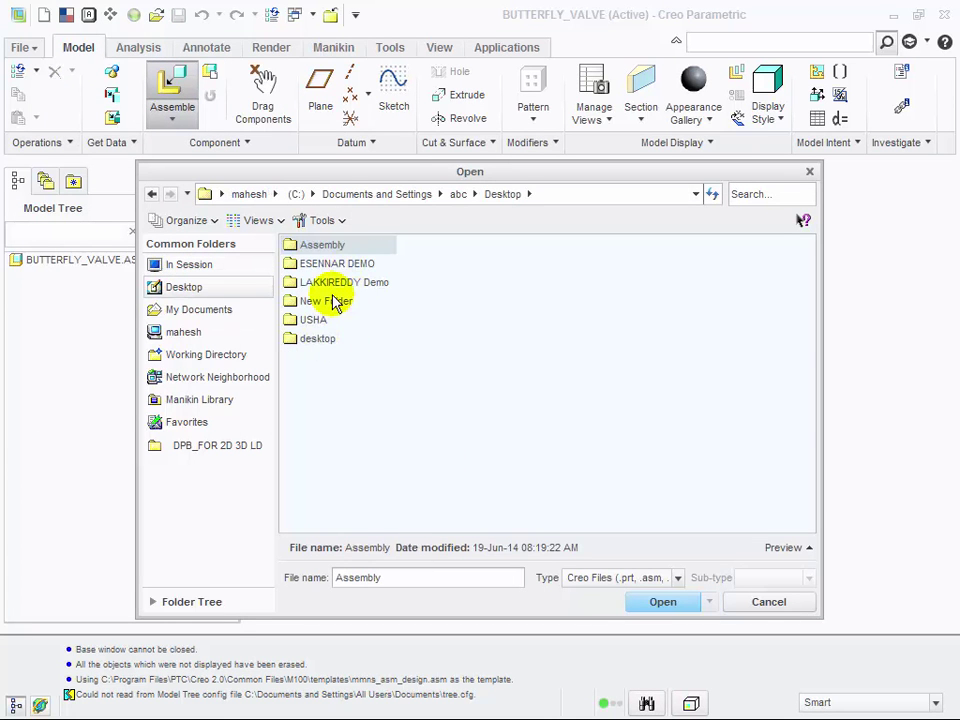
double_click(328, 248)
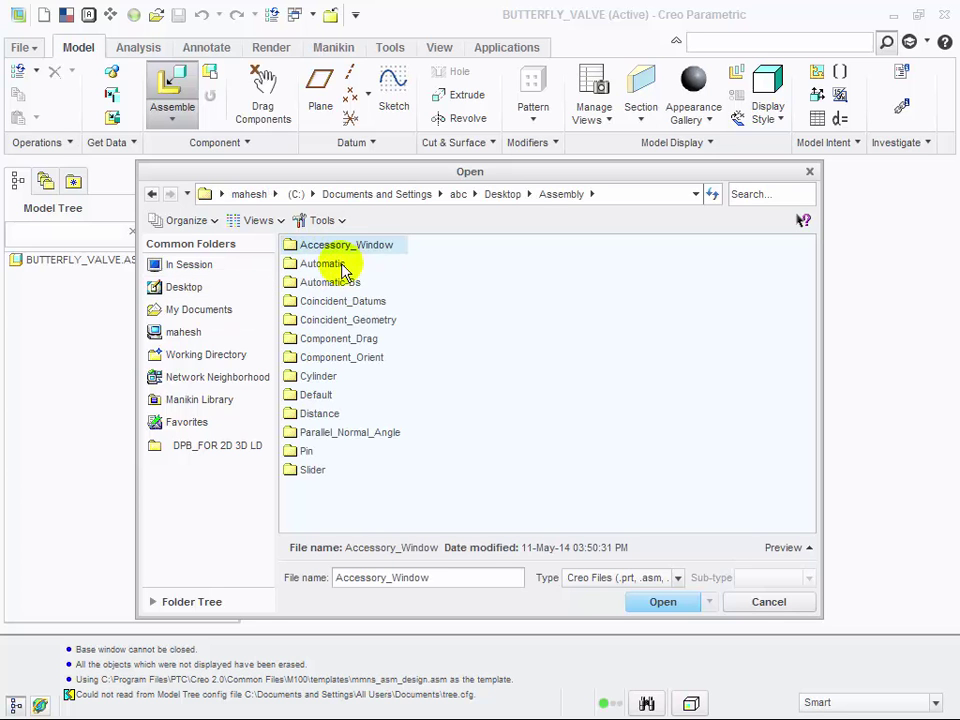
click(332, 264)
right_click(335, 263)
click(403, 547)
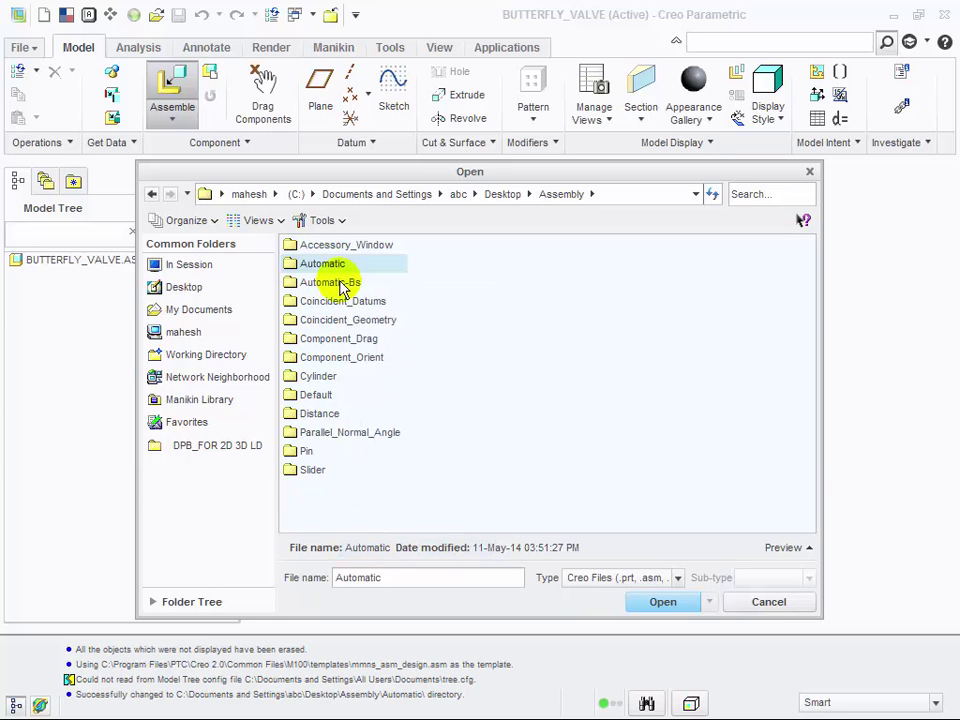
- Open the Automatic folder with file preview turned on and preview the body, cover, plate and shaft parts
double_click(334, 263)
click(775, 548)
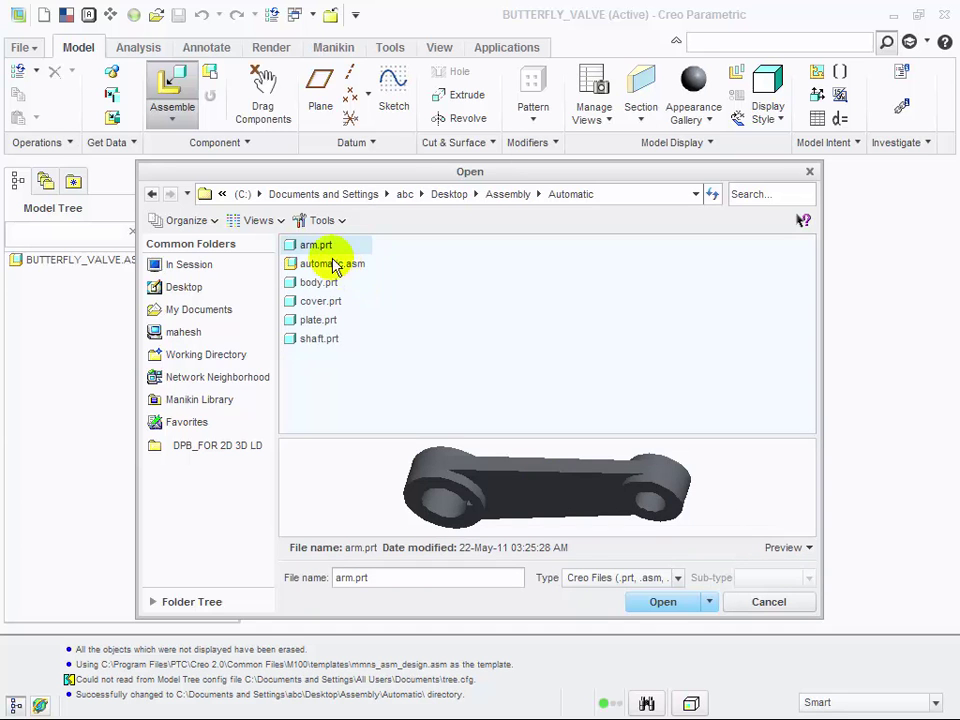
click(335, 283)
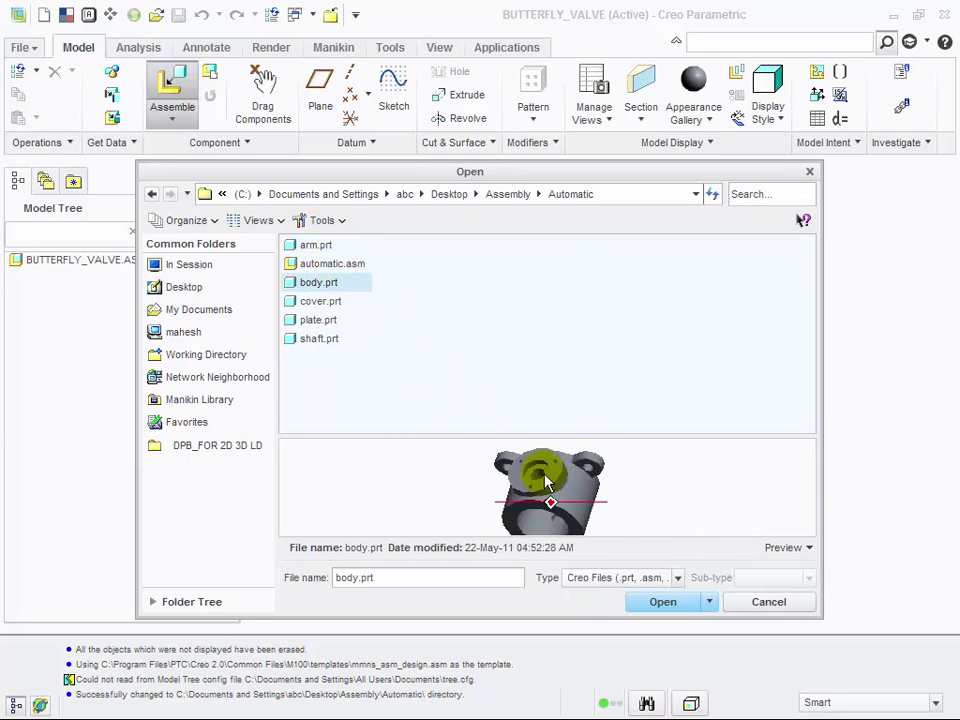
click(324, 302)
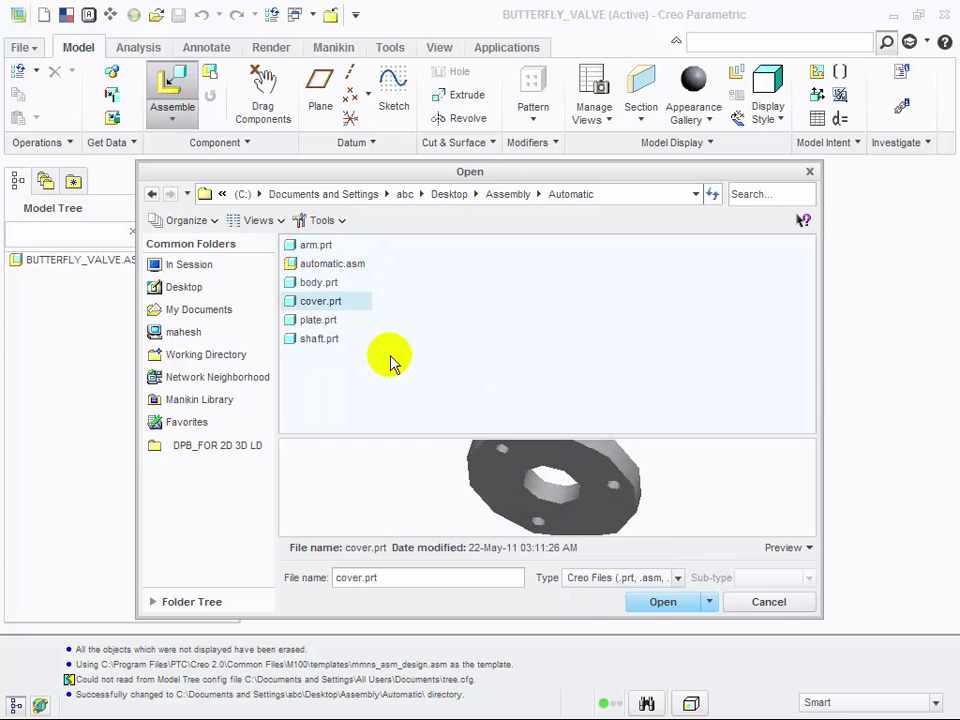
click(318, 319)
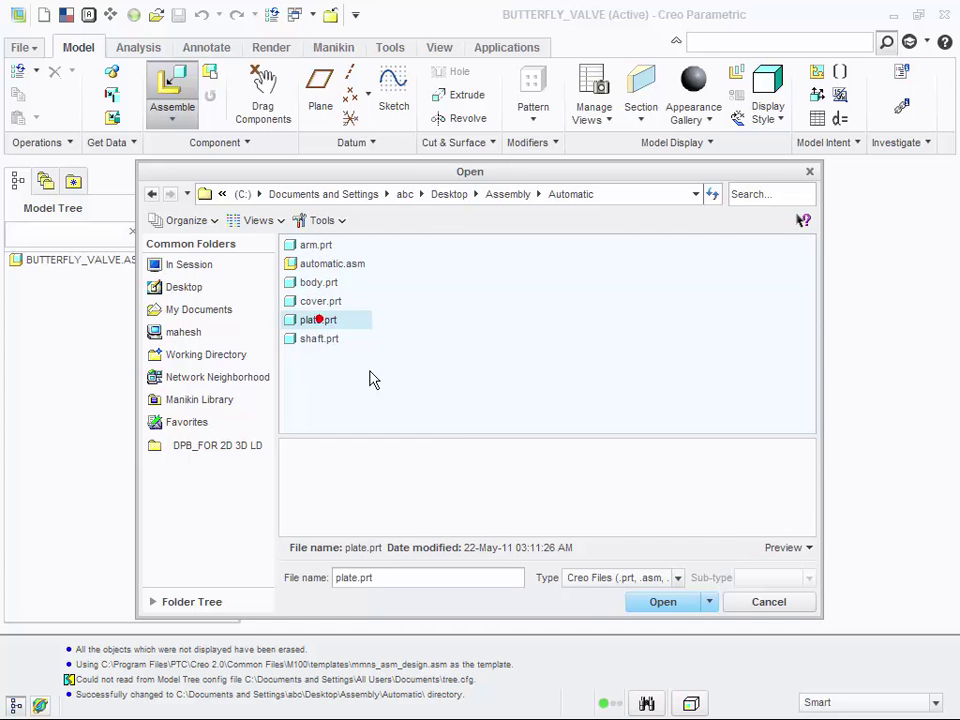
click(320, 338)
- Show the part files as thumbnails and bring body.prt into the assembly
click(276, 220)
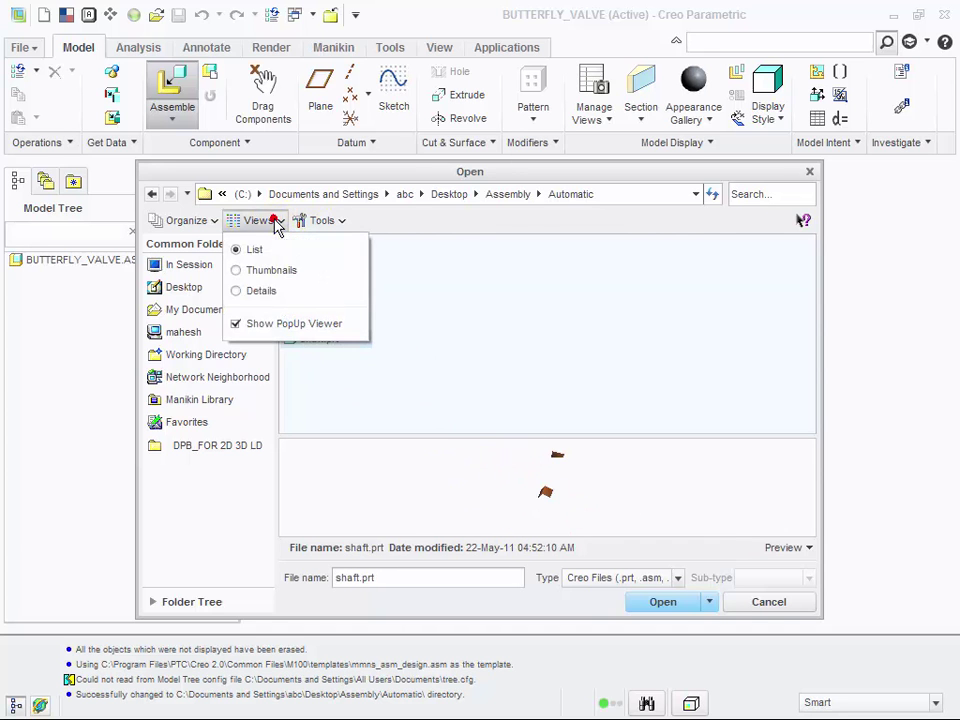
click(272, 270)
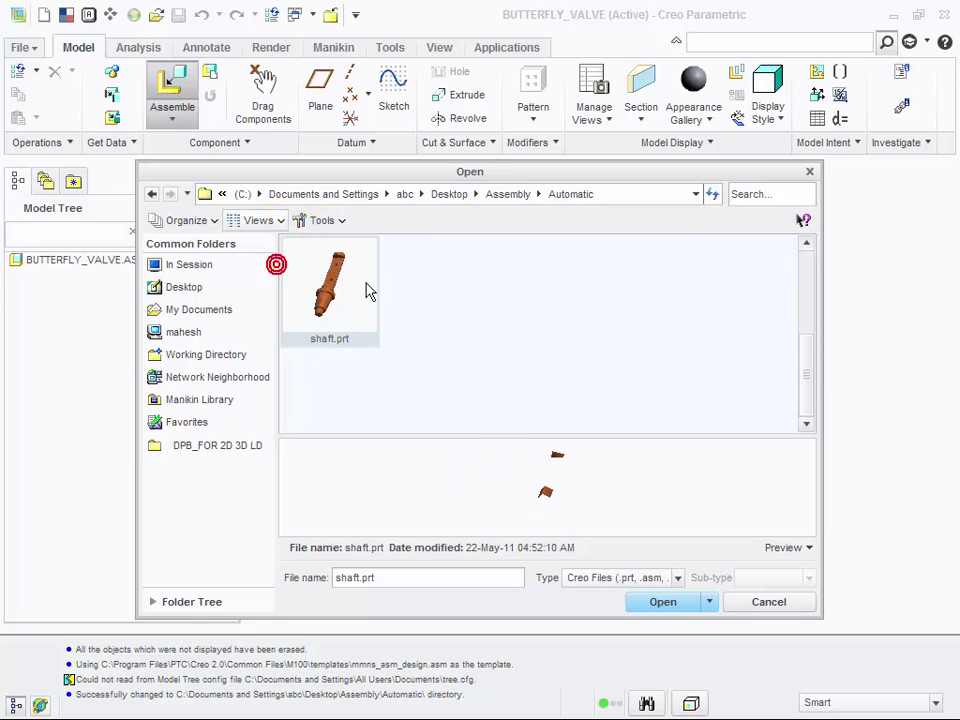
scroll(600, 330, up, 2)
click(463, 295)
click(518, 290)
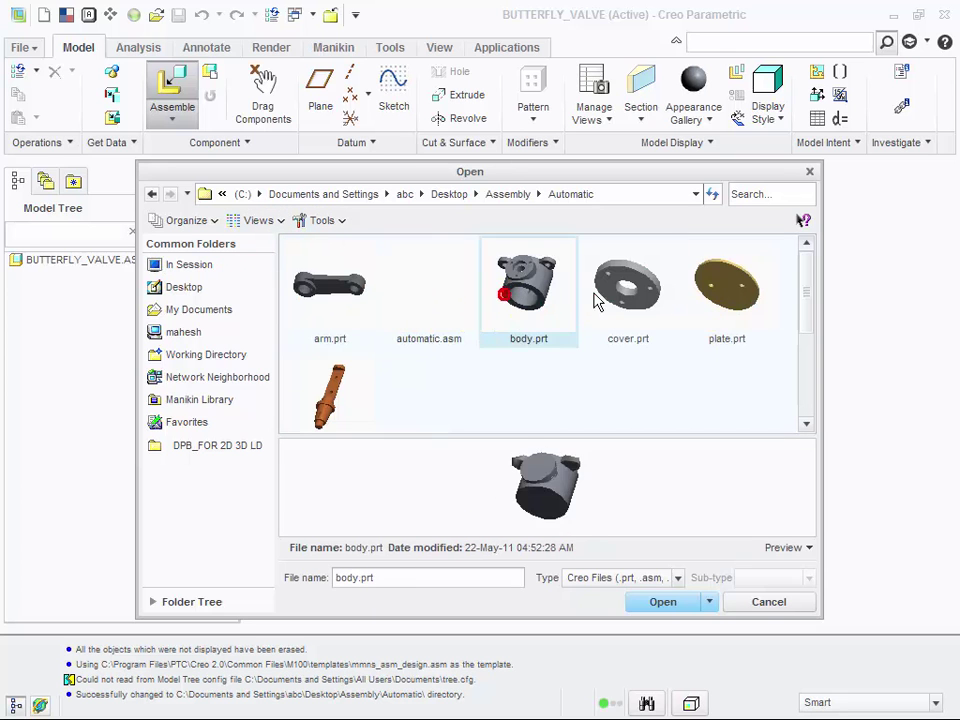
click(598, 289)
click(737, 287)
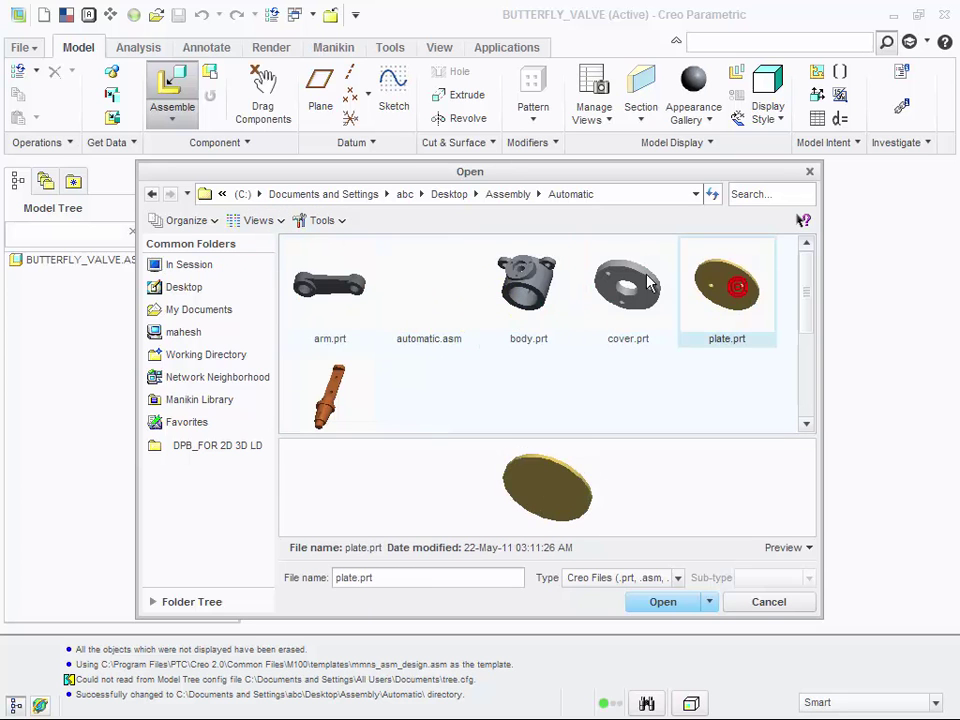
click(545, 289)
click(660, 603)
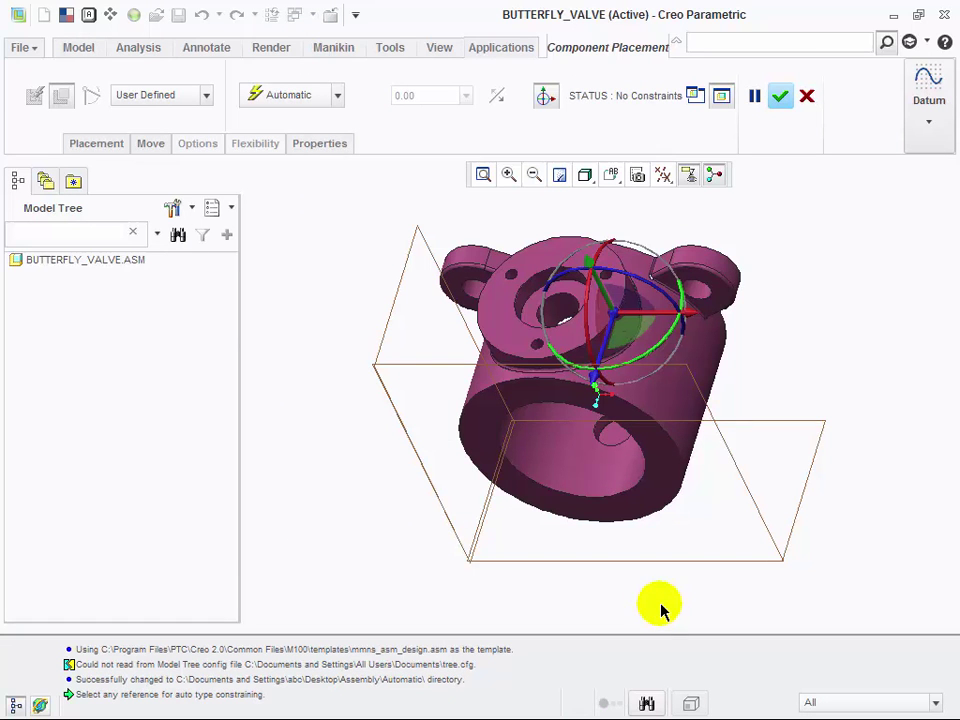
click(290, 95)
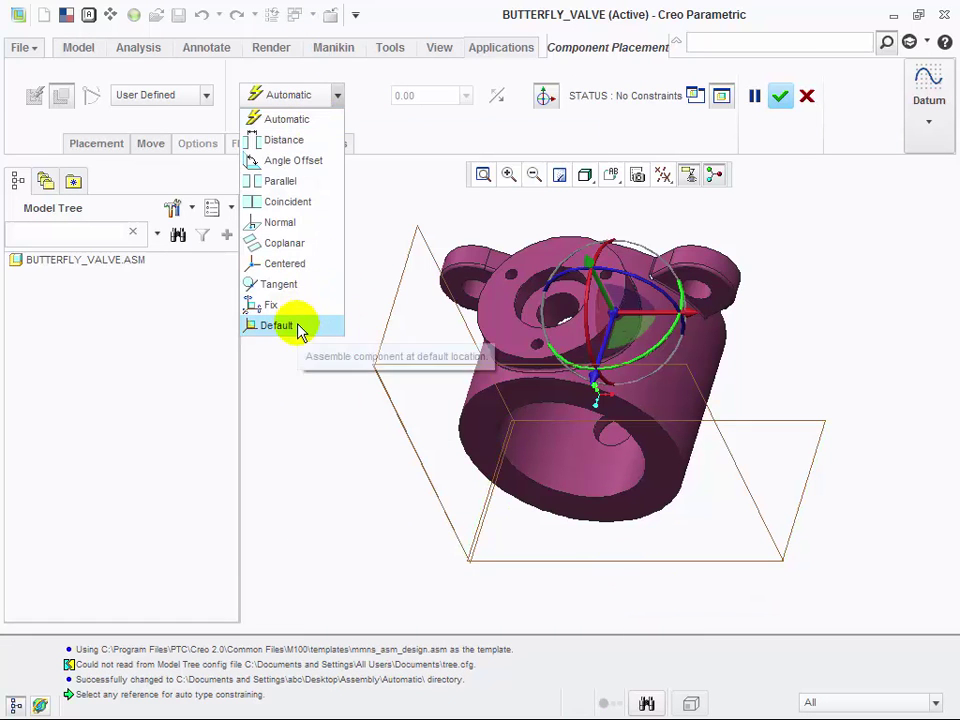
click(328, 441)
click(166, 95)
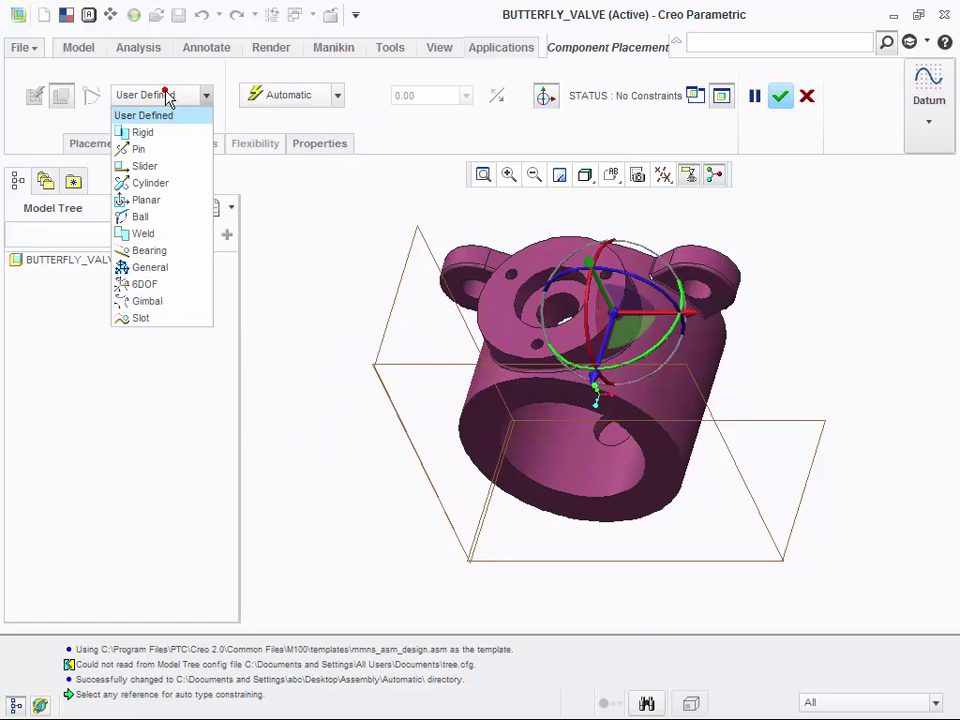
click(340, 225)
- Try the Default constraint on the valve body and undo it
click(282, 95)
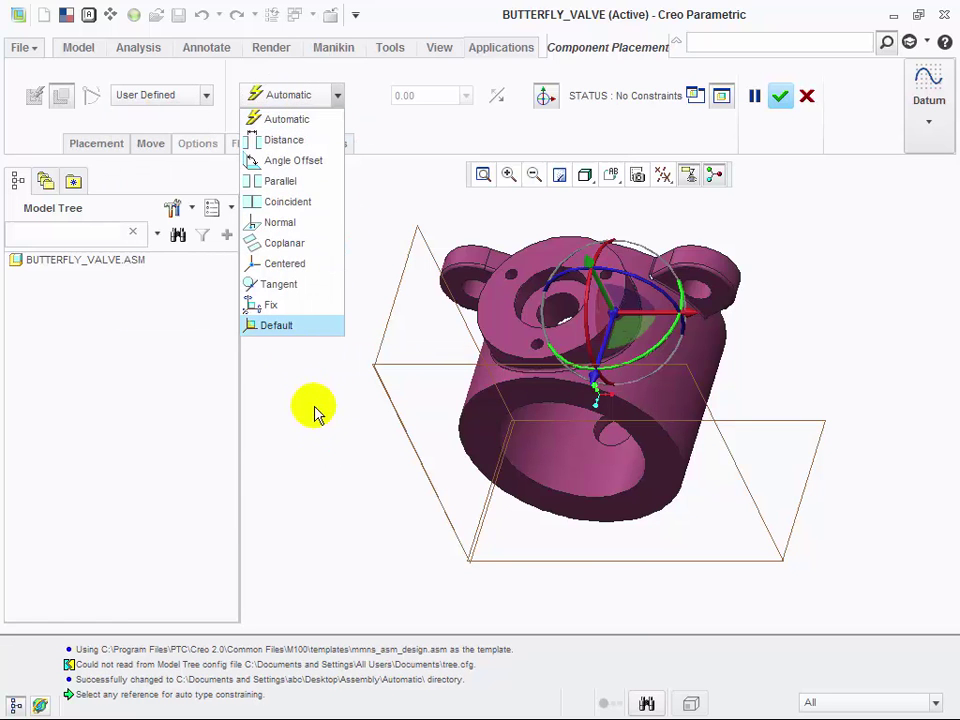
click(280, 326)
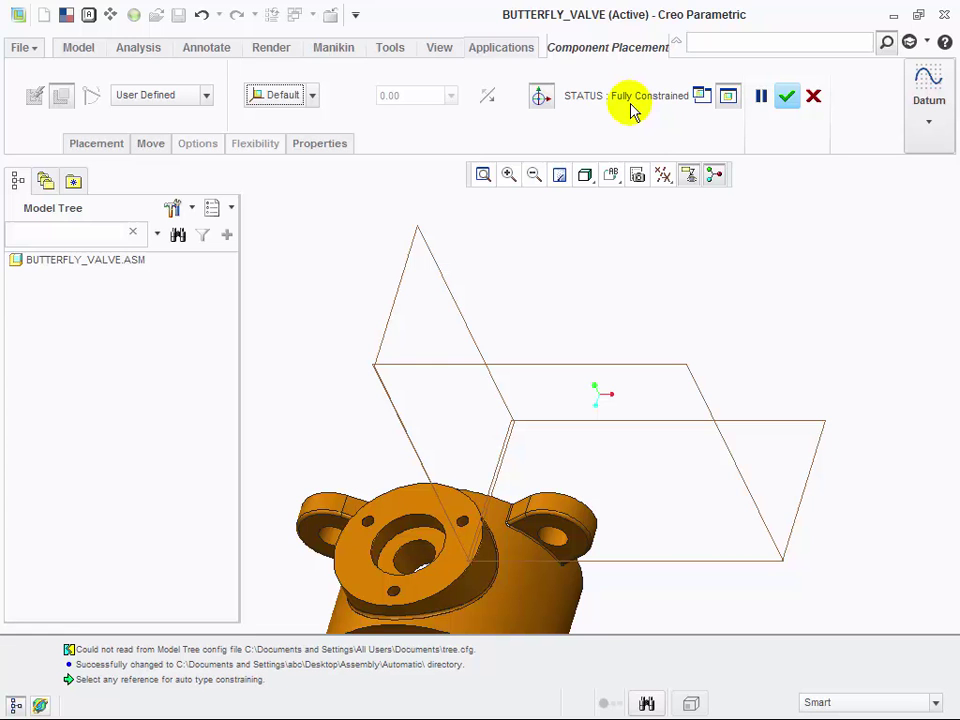
click(201, 15)
- Constrain the valve body with the Default constraint and accept its placement
right_click(340, 260)
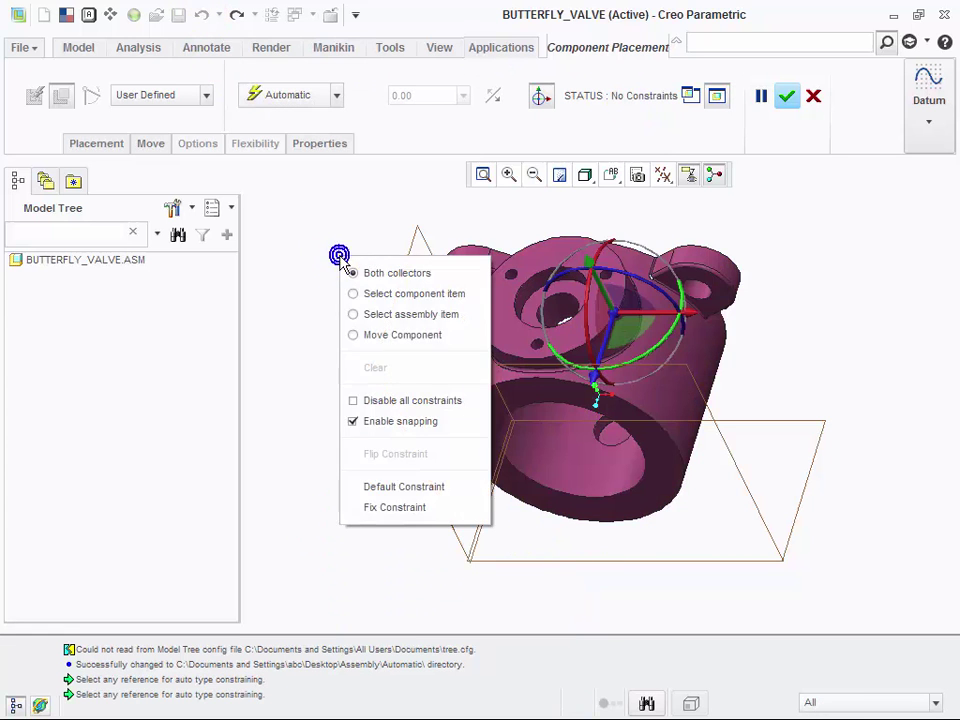
click(486, 487)
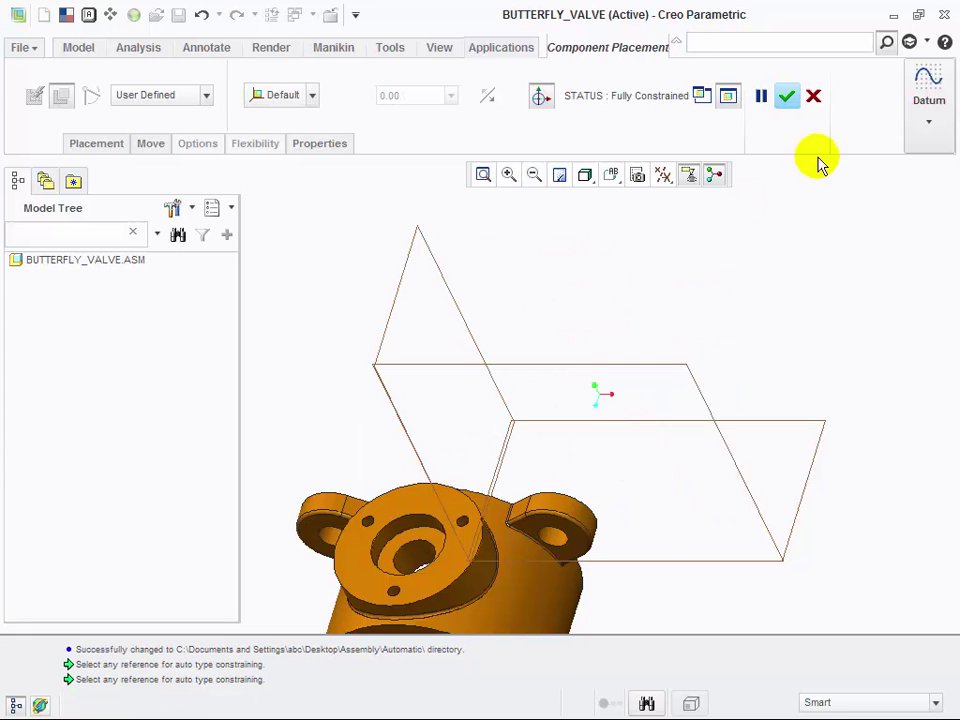
click(785, 95)
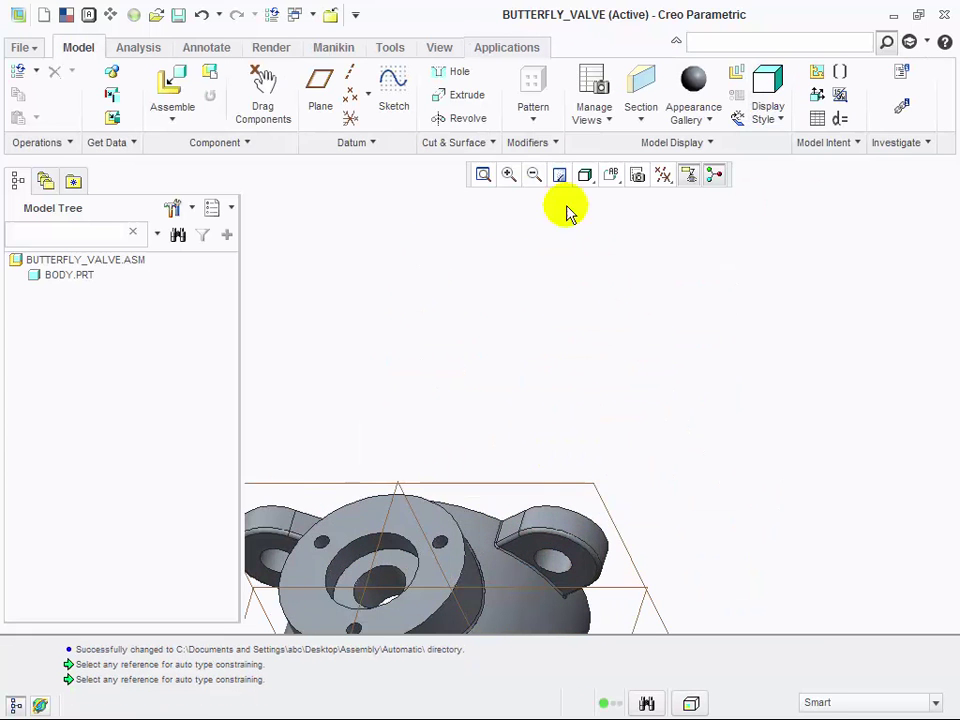
- Bring shaft.prt into the assembly as the next component
click(484, 174)
middle_drag(600, 392, 550, 410)
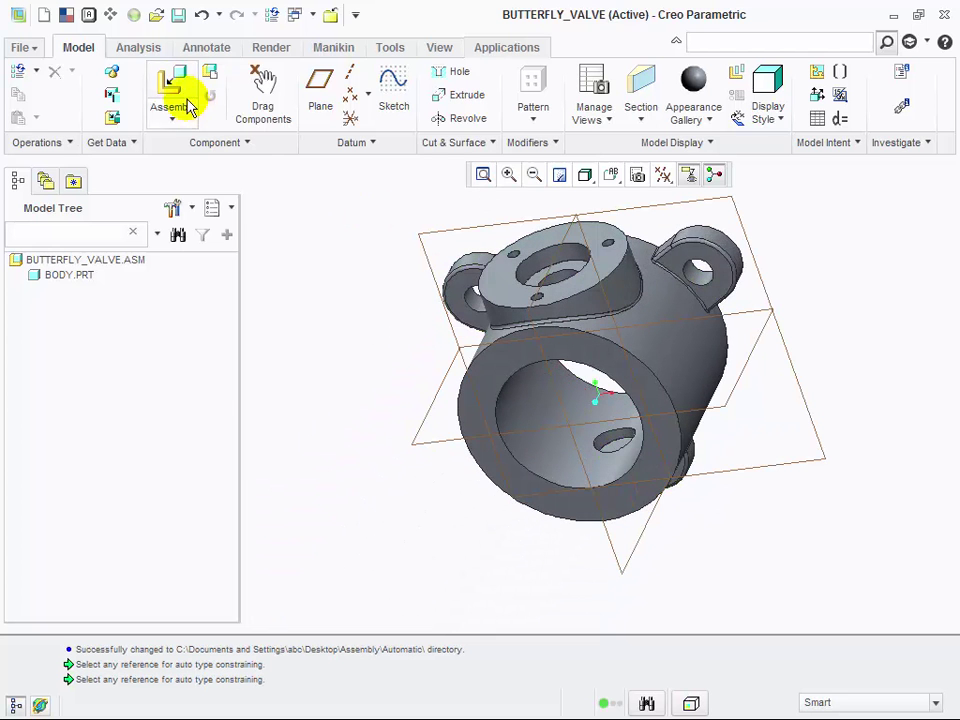
click(176, 92)
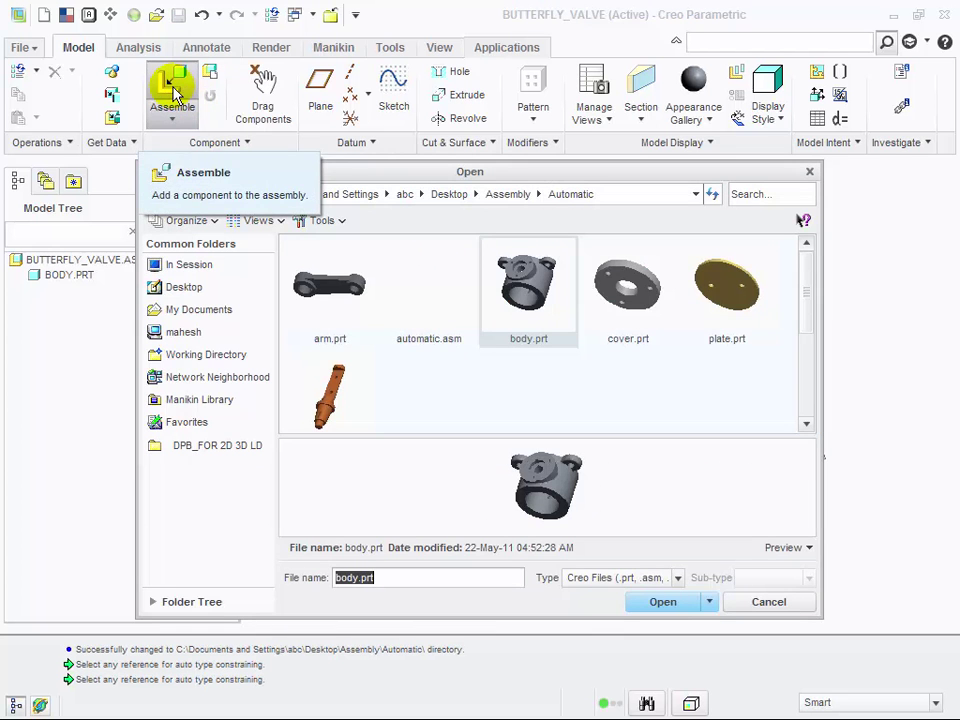
click(624, 320)
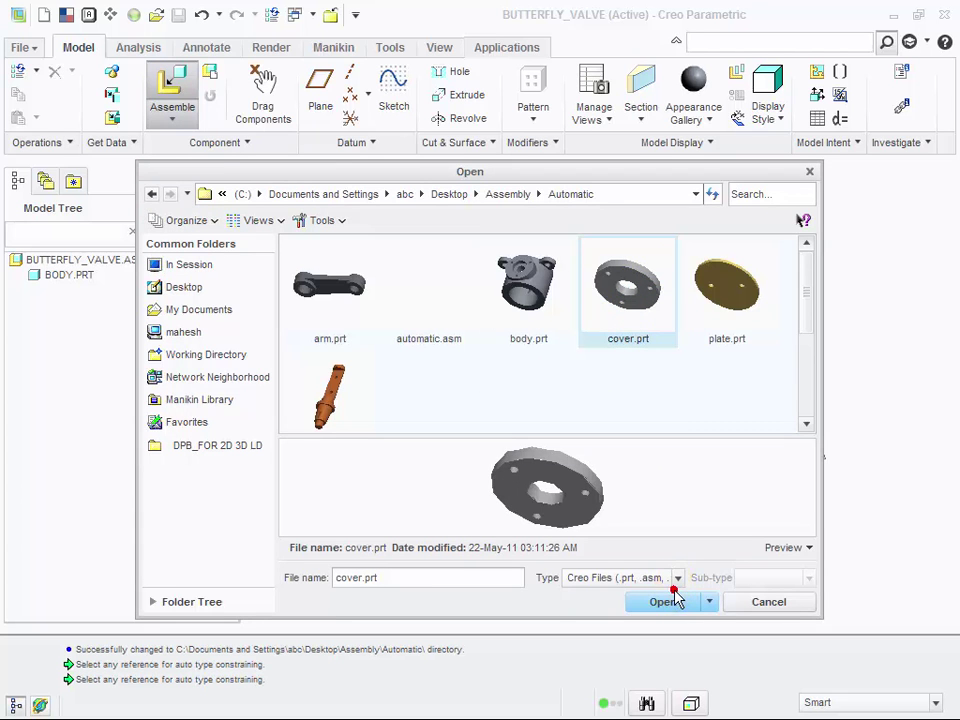
click(330, 393)
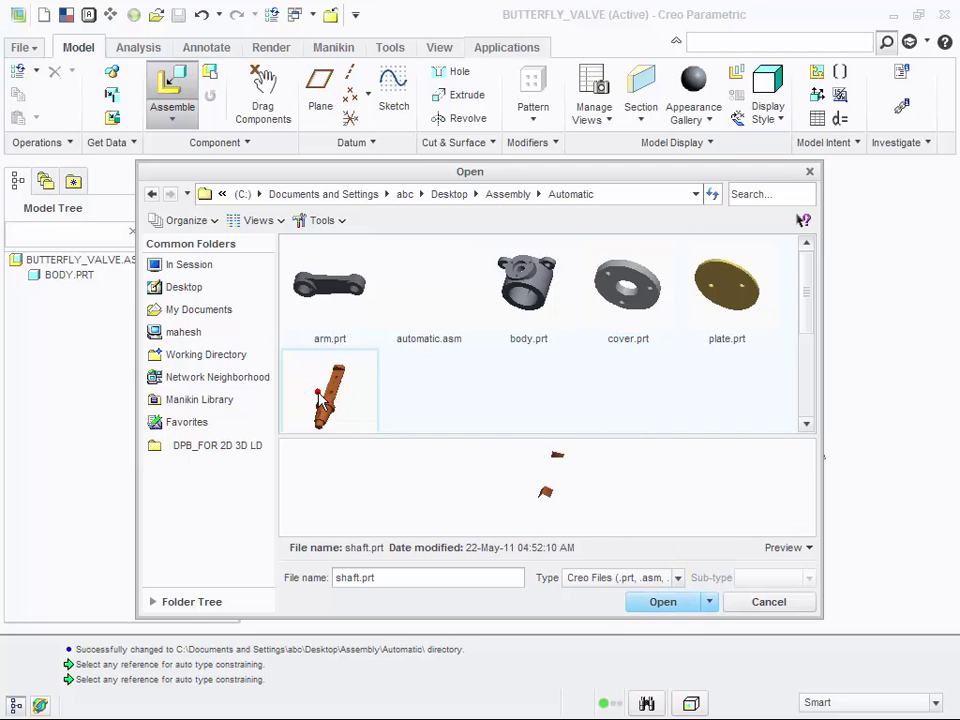
click(662, 601)
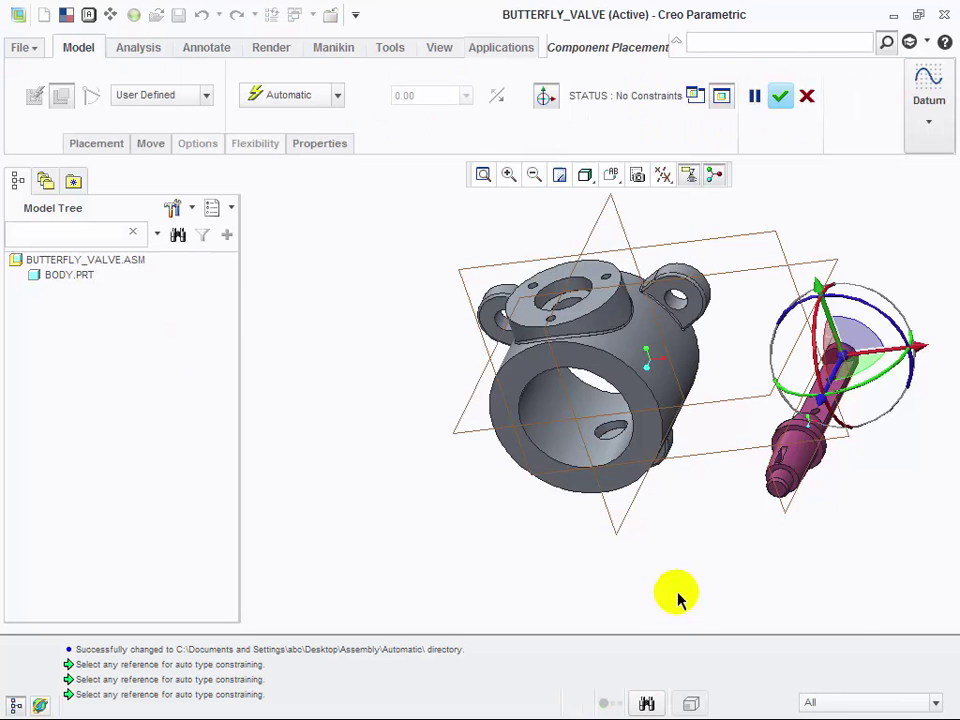
- Reposition the unconstrained shaft at the valve body's flanged opening using the 3D dragger
scroll(699, 364, up, 4)
scroll(767, 403, down, 4)
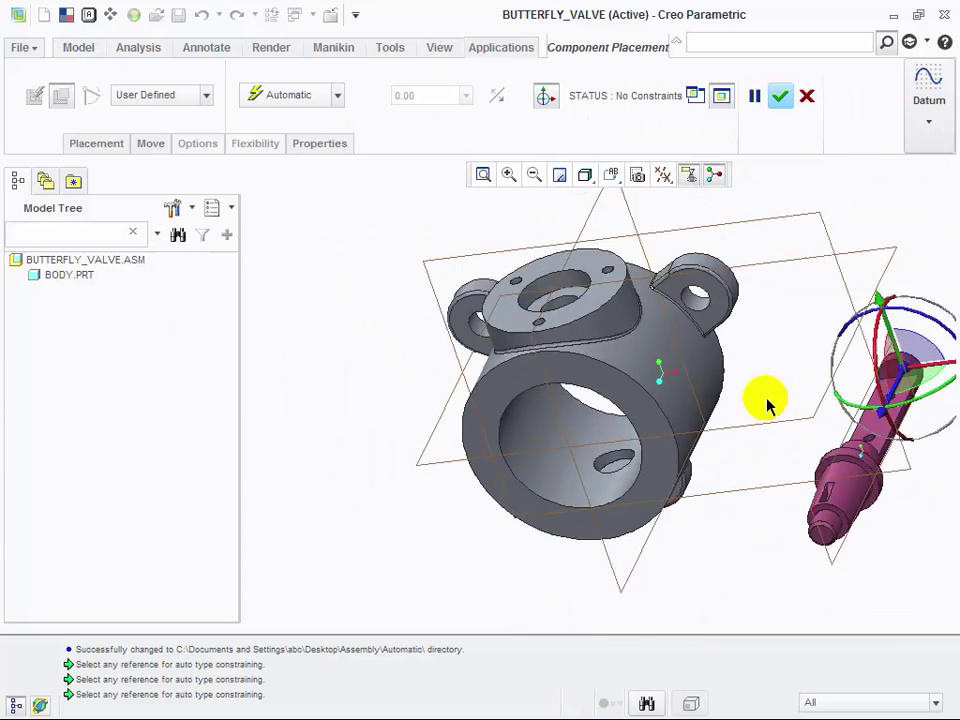
drag(906, 375, 583, 261)
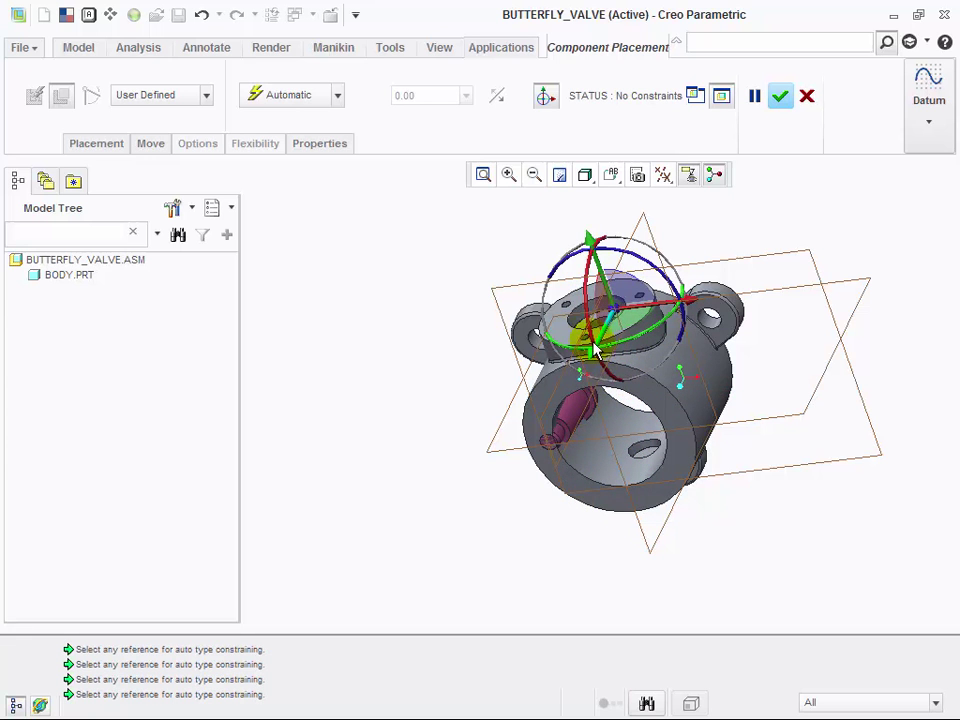
drag(590, 343, 598, 262)
- Align the shaft with the body's flange bore by making their cylindrical surfaces coincident
middle_drag(605, 268, 643, 257)
scroll(632, 257, down, 4)
click(570, 272)
click(565, 420)
- Slide the shaft along its axis until its collar stands clear above the body's flange
scroll(596, 317, up, 2)
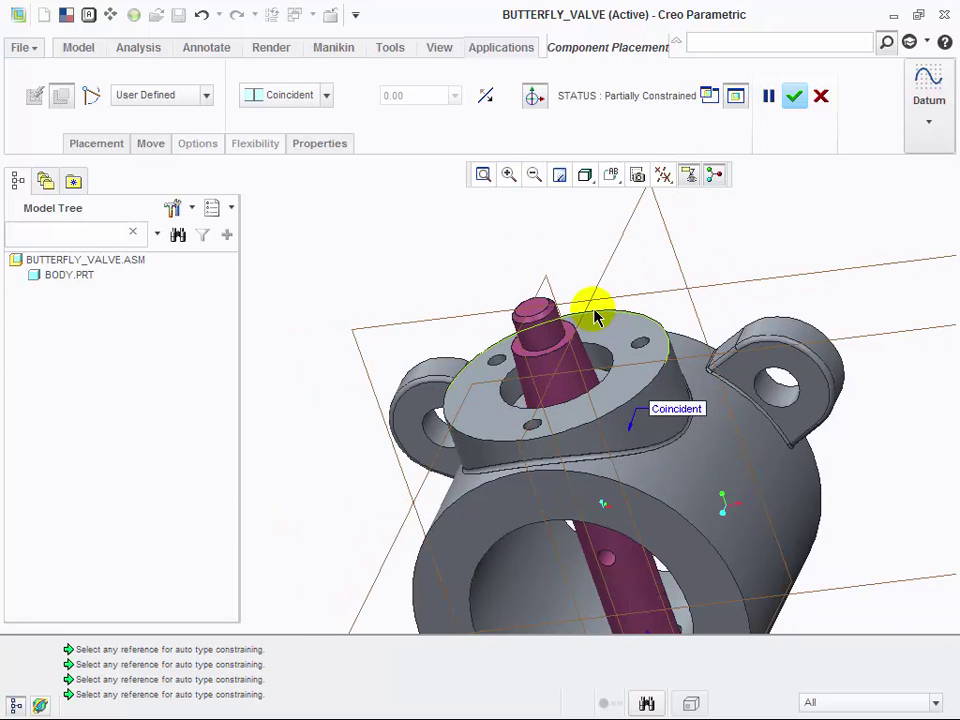
scroll(596, 317, up, 3)
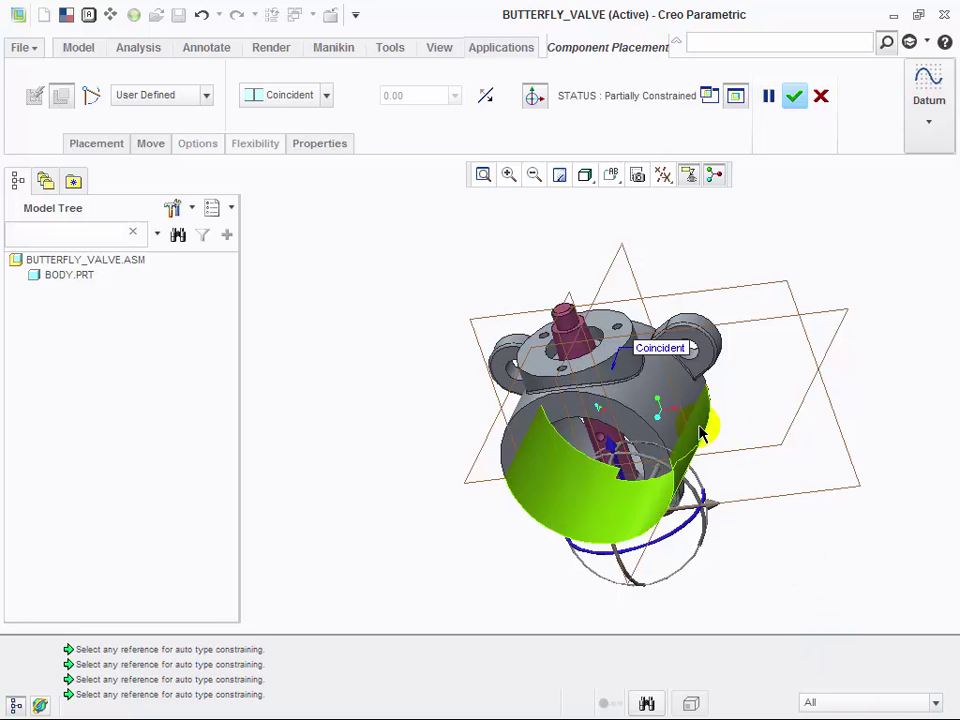
drag(625, 487, 592, 420)
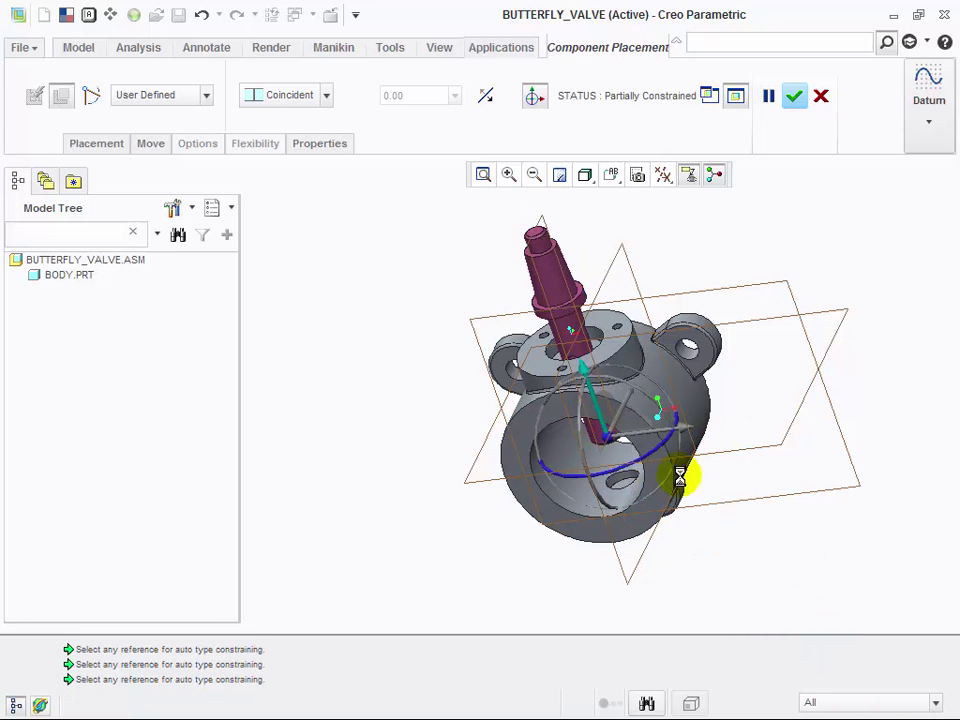
mouse_move(620, 462)
mouse_down()
mouse_move(563, 476)
mouse_move(602, 483)
mouse_move(632, 446)
mouse_up()
- Make the underside of the shaft's collar coincident with the seat face inside the body's flange bore
middle_drag(690, 354, 626, 306)
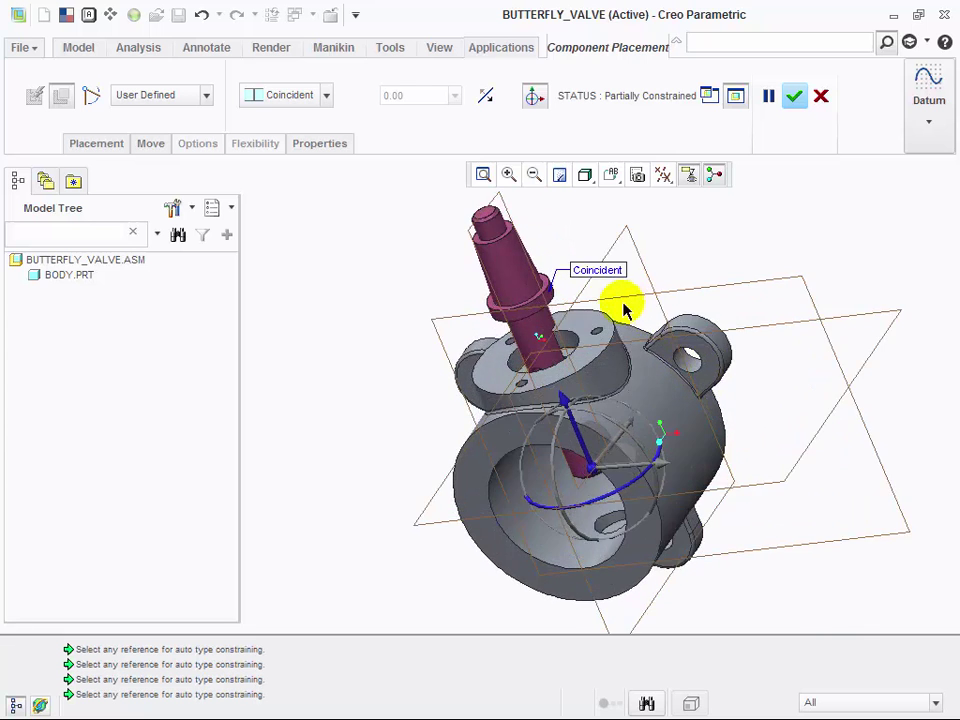
scroll(572, 355, up, 5)
click(555, 346)
middle_drag(699, 527, 672, 490)
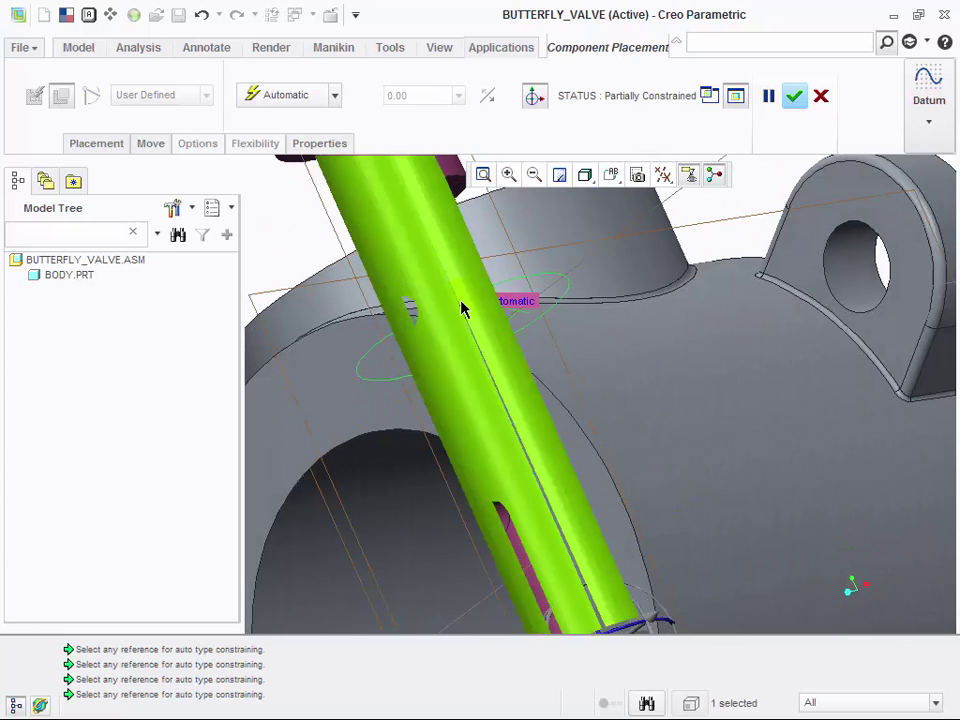
click(290, 165)
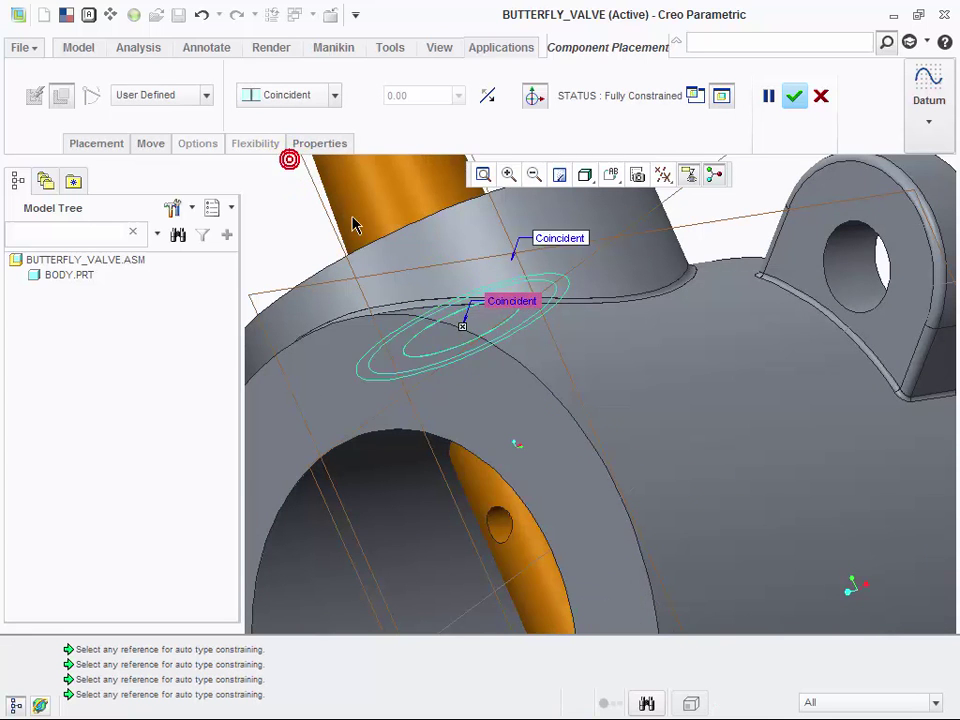
- Review the shaft's placement constraints and accept its fully constrained placement
click(396, 343)
middle_drag(407, 349, 604, 536)
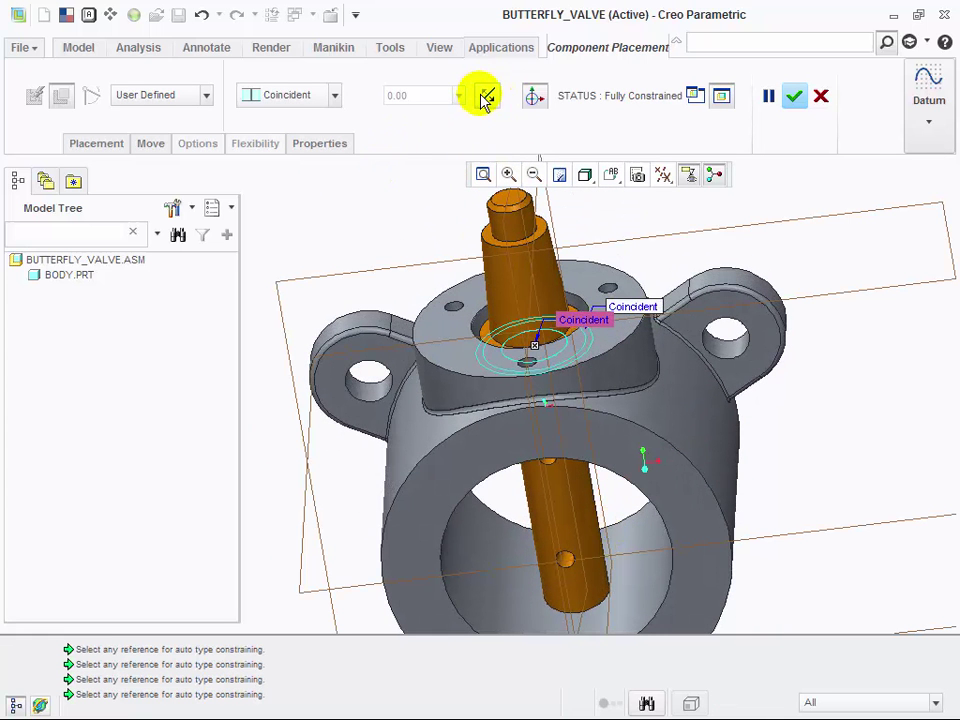
click(122, 146)
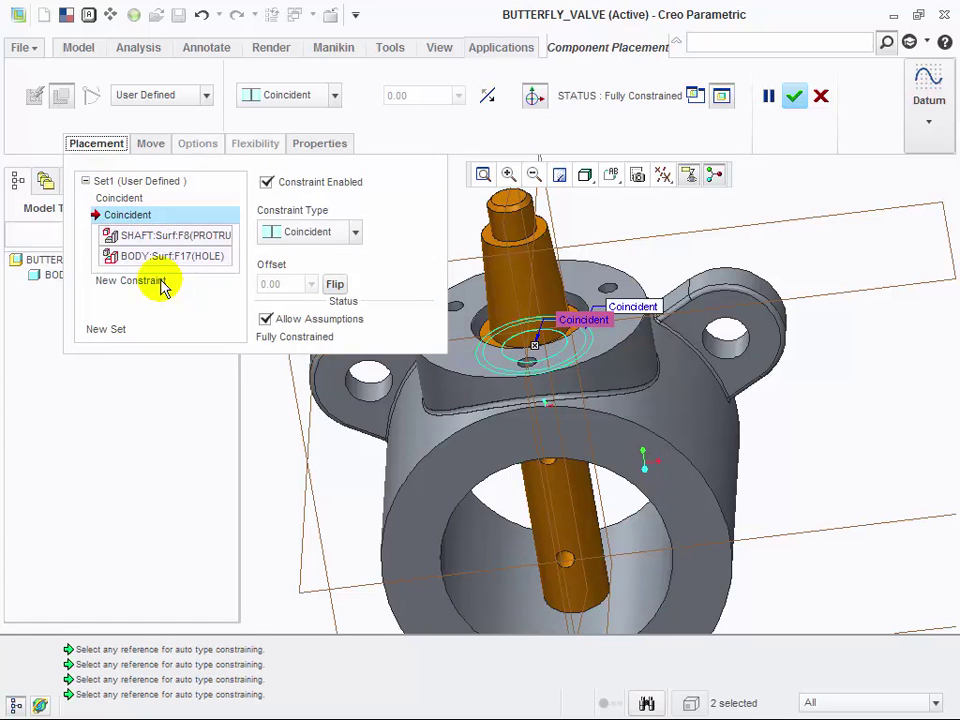
click(794, 96)
click(853, 507)
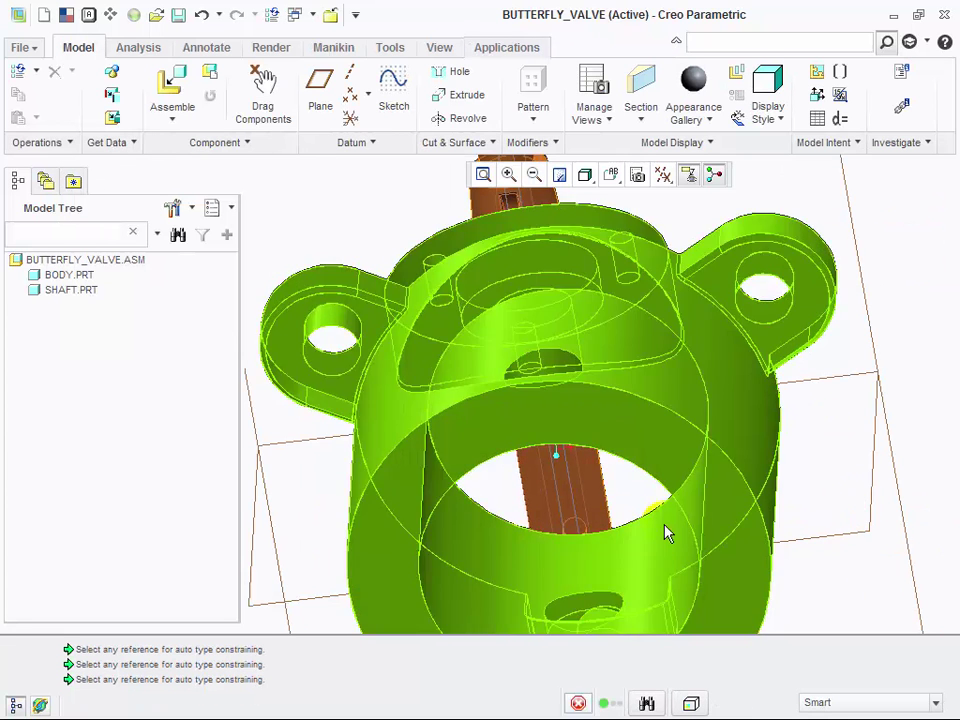
- Insert cover.prt from the Automatic folder into the assembly
scroll(664, 525, up, 3)
scroll(679, 529, down, 2)
middle_drag(730, 537, 707, 551)
click(170, 85)
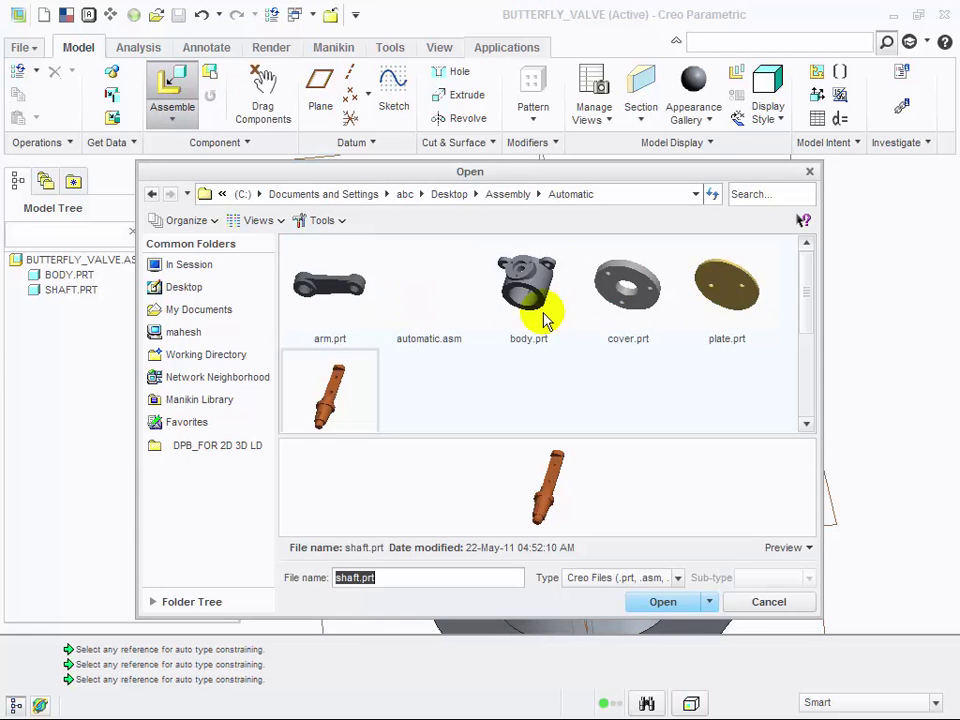
click(615, 312)
click(681, 602)
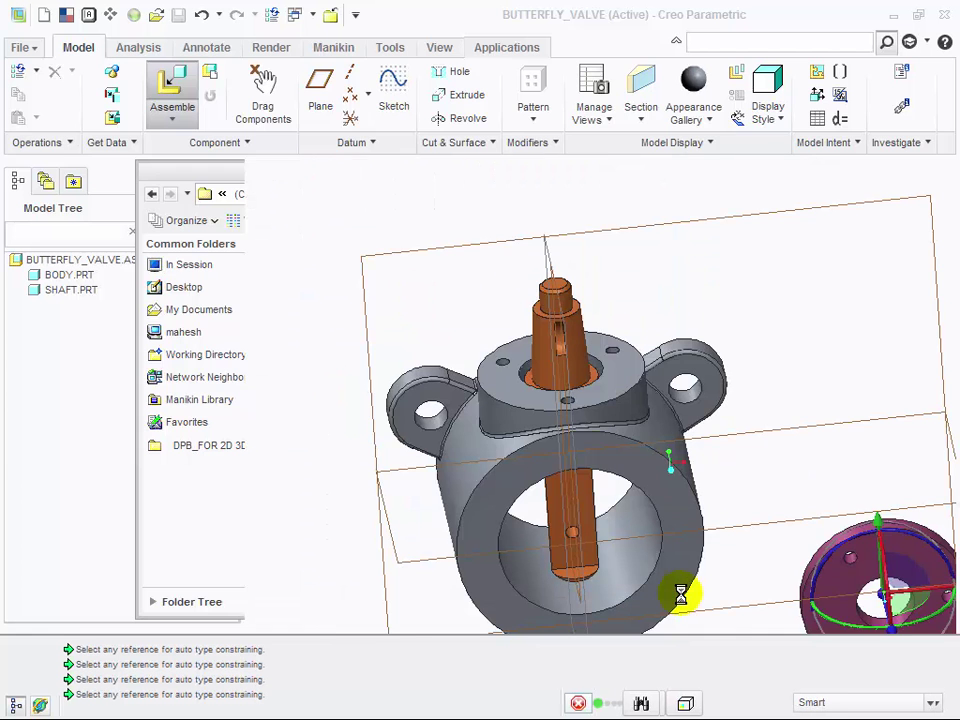
- Align the cover with the body by making its central bore coincident with the flange bore's cylindrical surface
scroll(890, 610, down, 2)
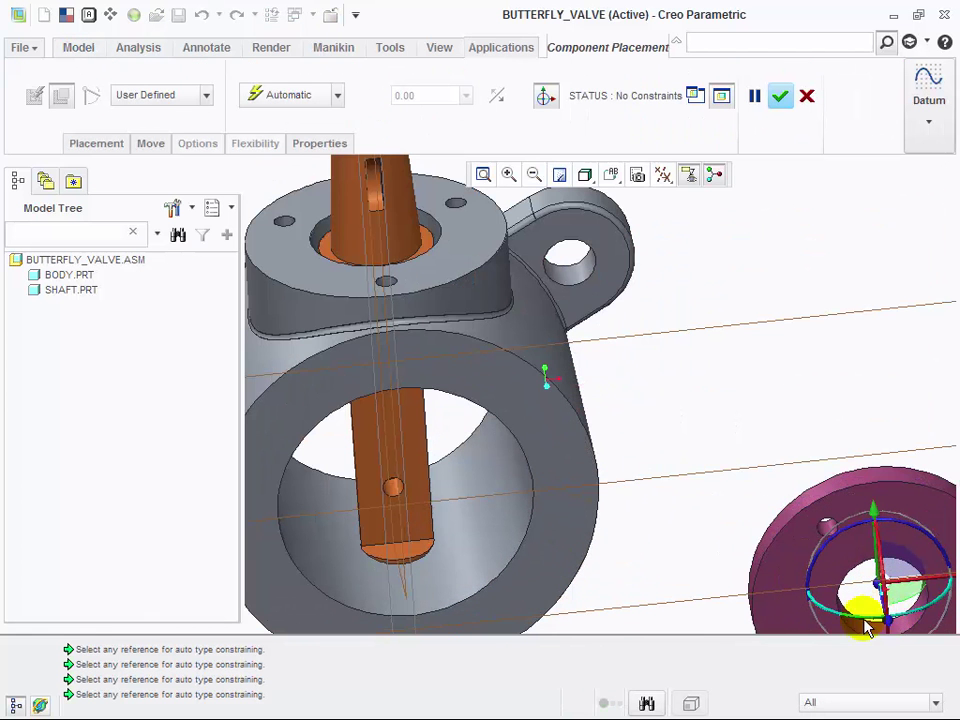
click(857, 633)
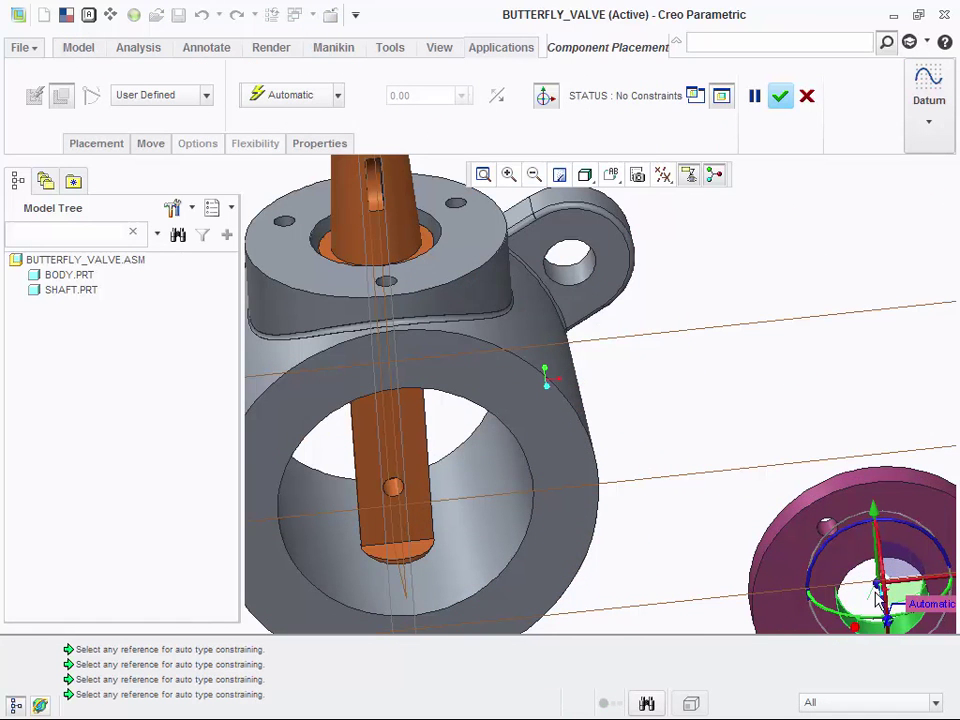
click(432, 226)
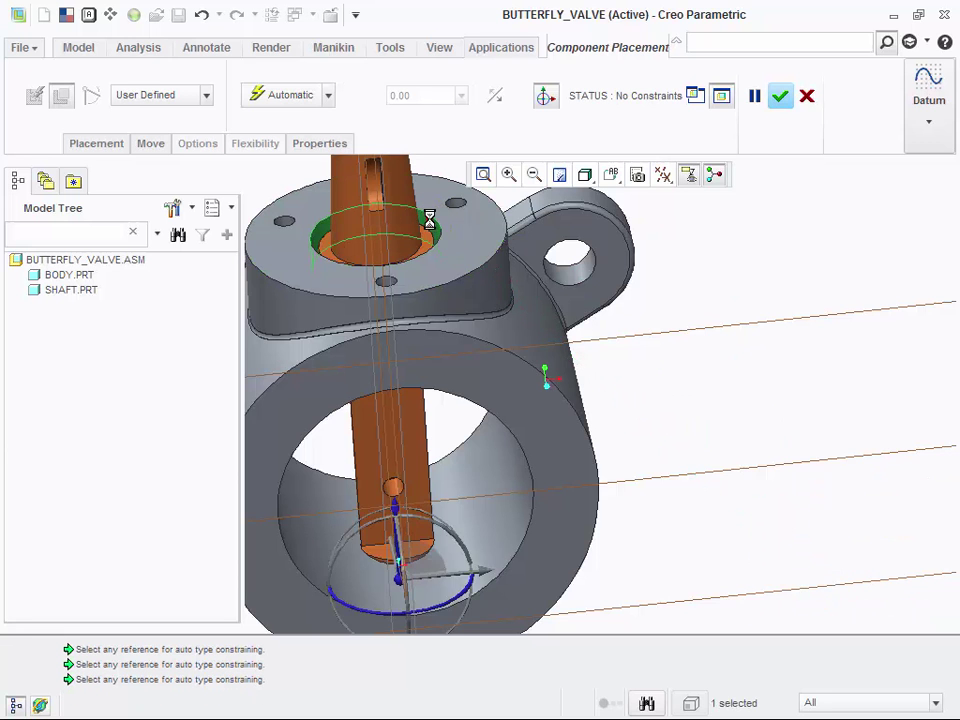
- Slide the cover up above the body's flange and orient one of its bolt holes with the front flange hole
drag(397, 533, 409, 161)
click(331, 230)
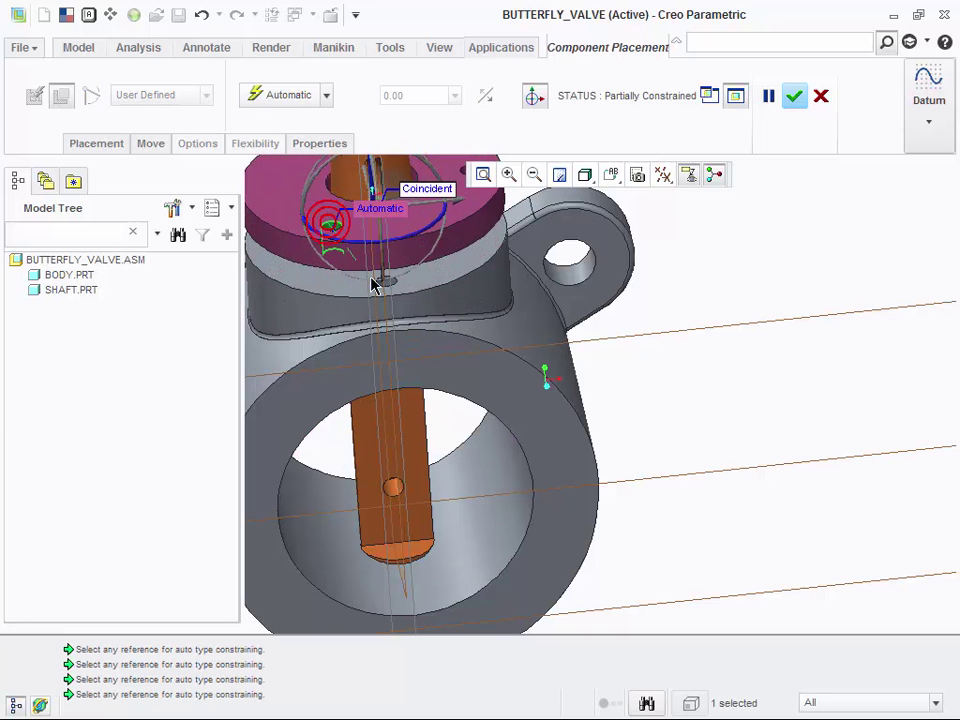
click(390, 289)
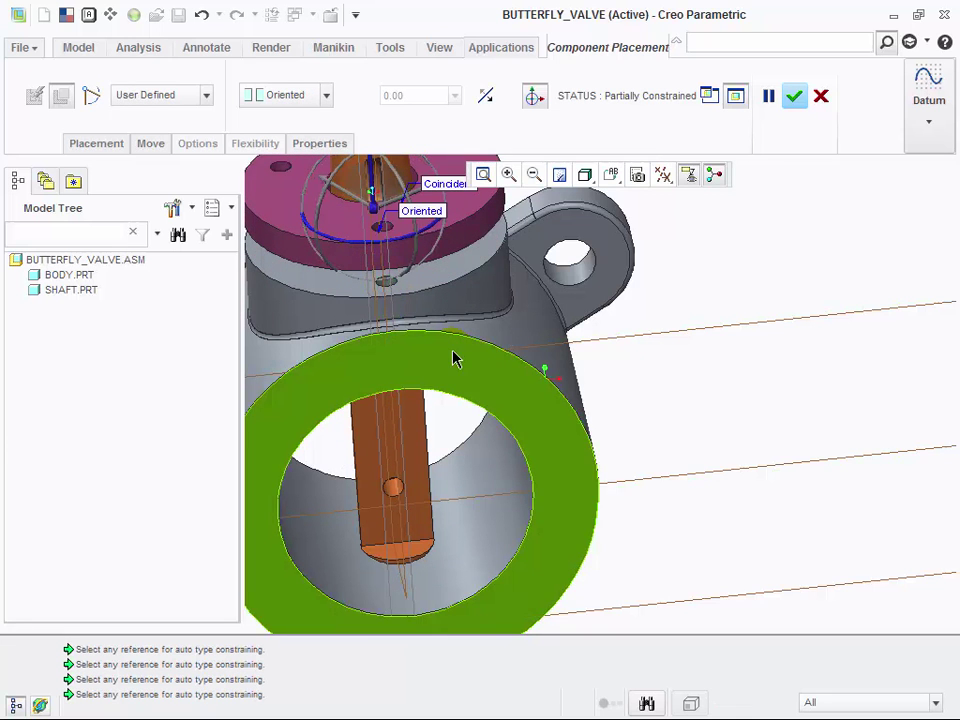
scroll(334, 218, down, 1)
middle_drag(345, 217, 394, 337)
click(373, 310)
click(374, 292)
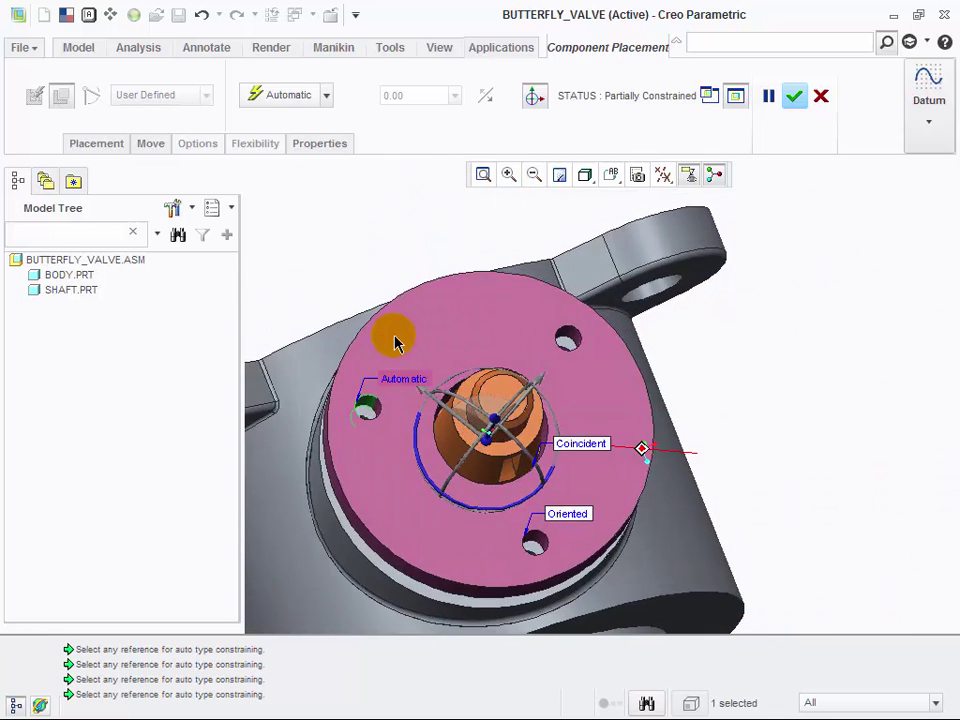
scroll(373, 428, down, 2)
click(367, 435)
mouse_move(404, 404)
middle_down()
mouse_move(409, 388)
mouse_move(404, 398)
middle_up()
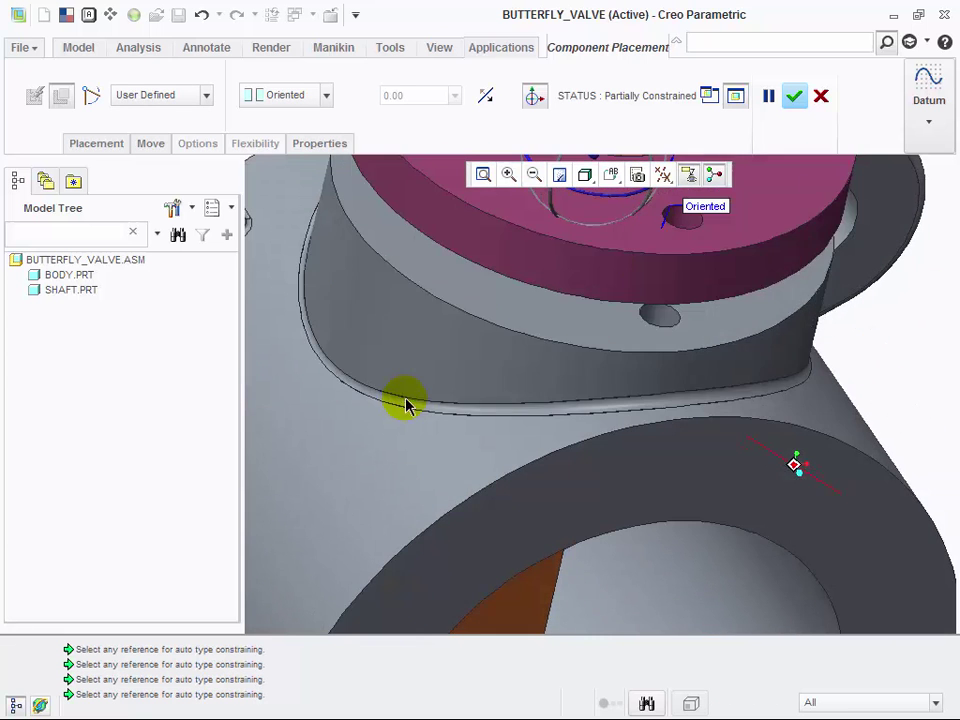
- Seat the cover by making its underside coincident with the upper face of the body's flange, and accept the placement
click(505, 313)
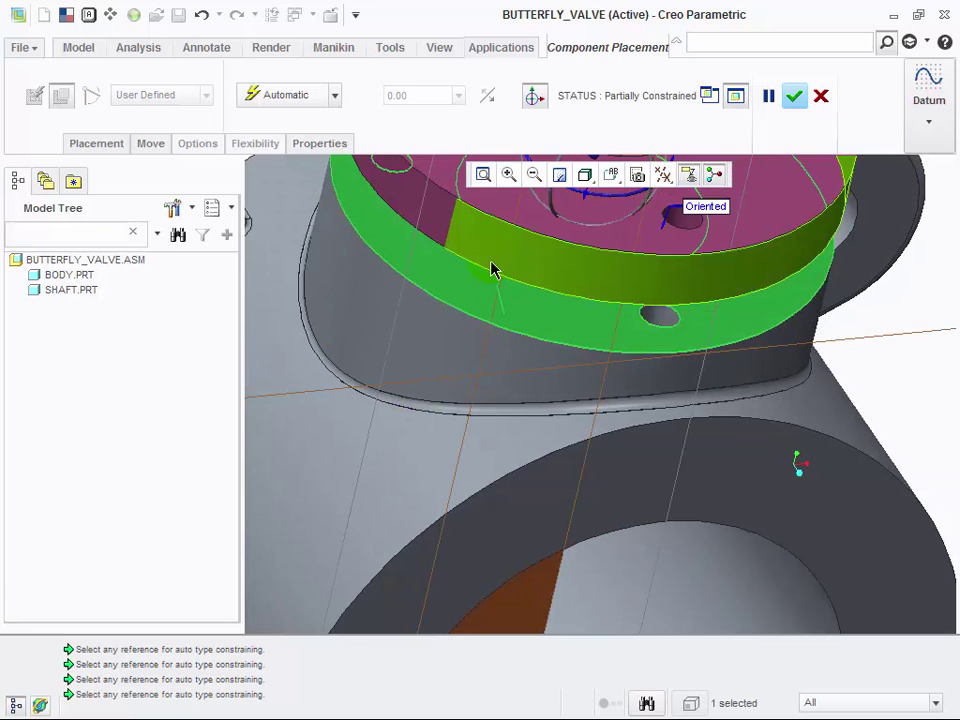
click(491, 264)
click(794, 96)
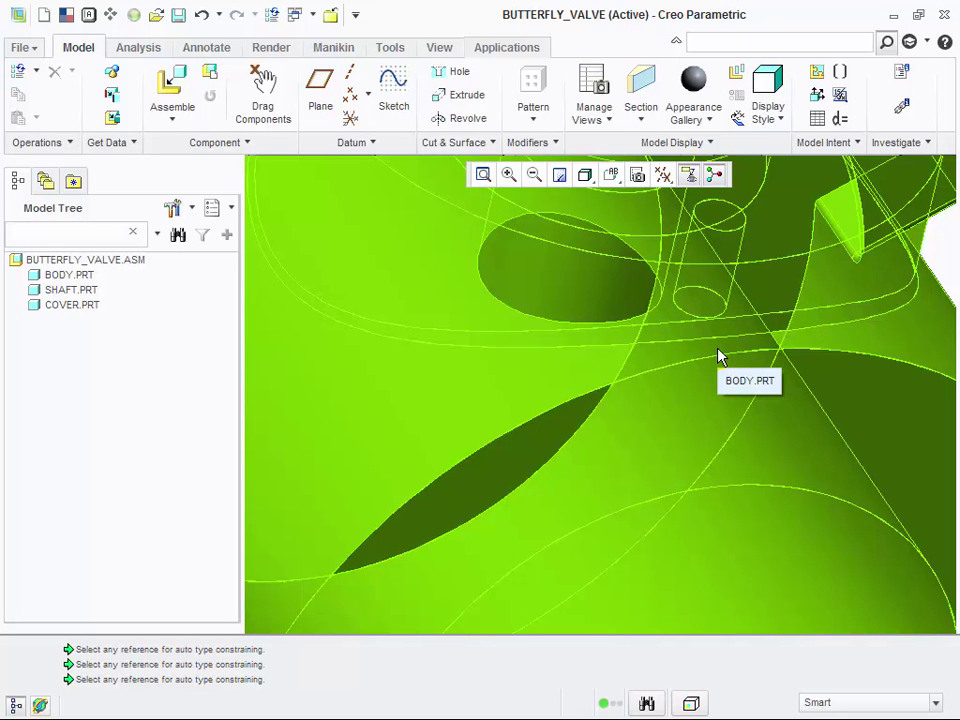
- Insert arm.prt from the Automatic folder into the assembly
scroll(669, 412, down, 2)
scroll(669, 412, up, 3)
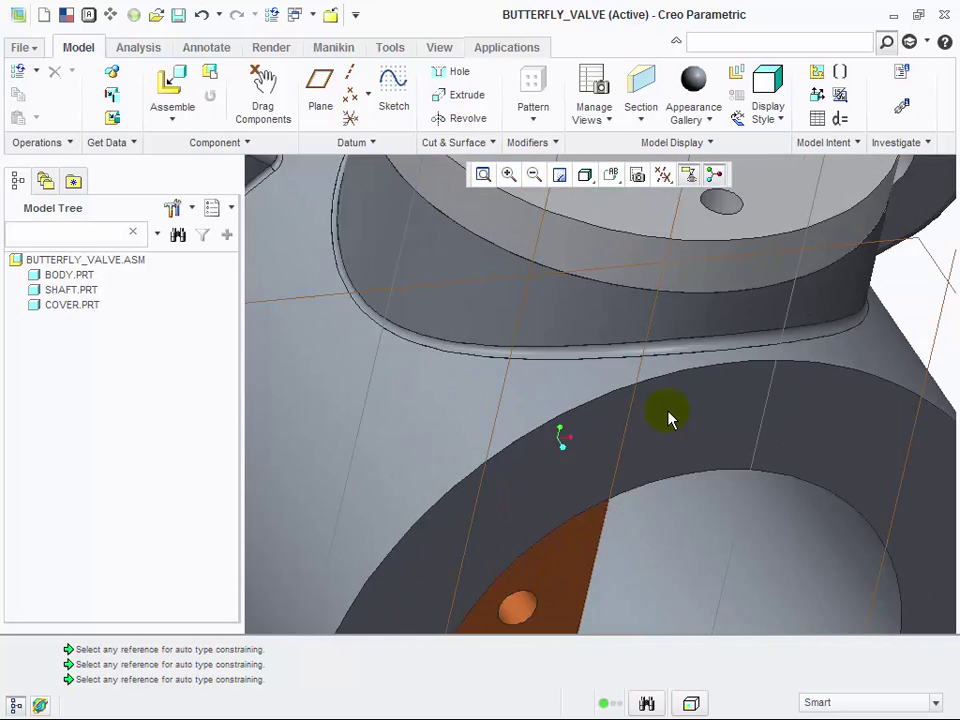
scroll(669, 418, up, 4)
middle_drag(666, 401, 645, 386)
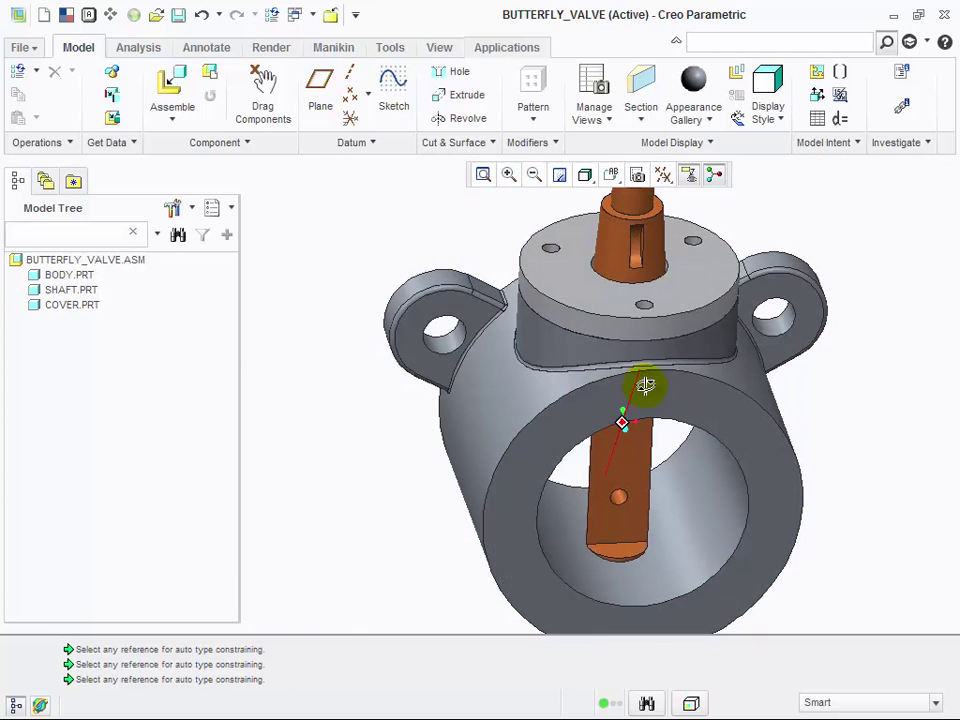
click(172, 88)
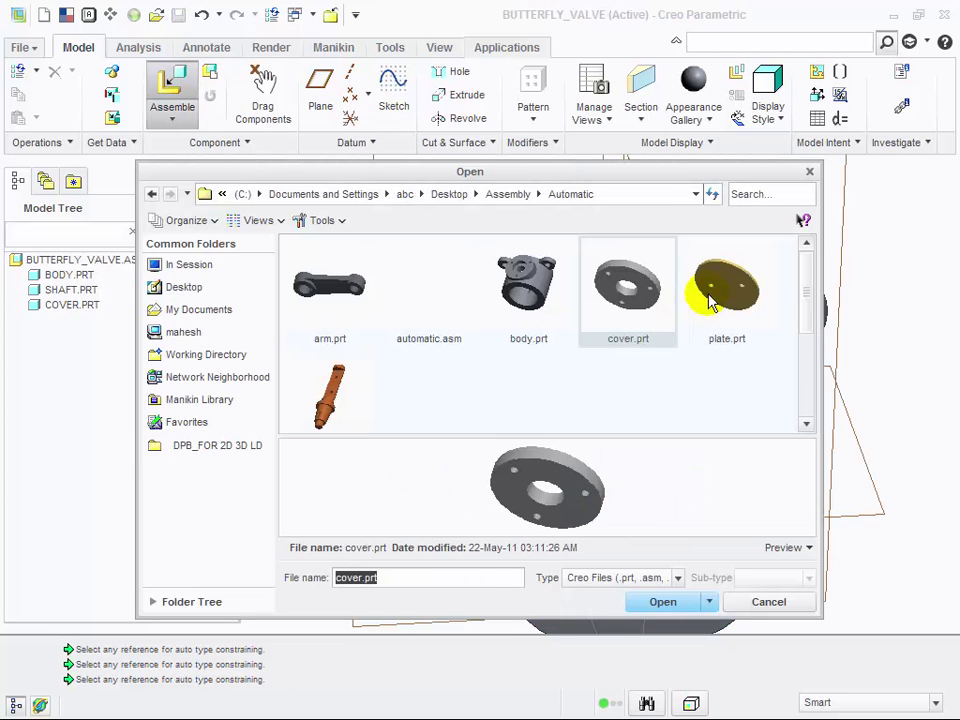
click(340, 290)
click(640, 602)
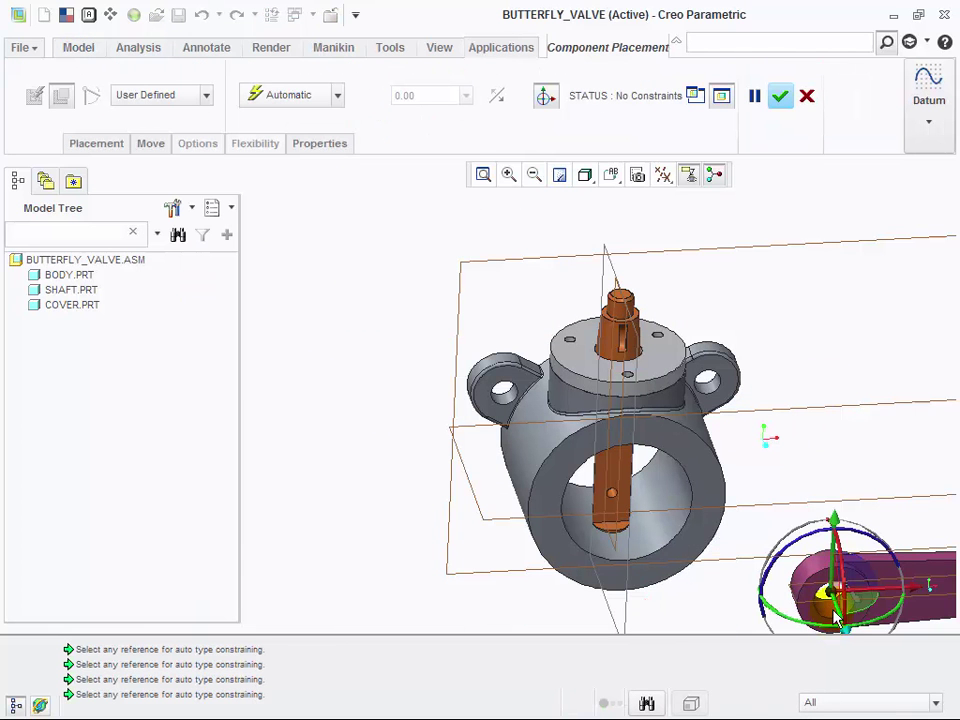
- Make the arm's hub bore coincident with the shaft's tapered surface, slide the arm above the cover, and leave it packaged
click(830, 620)
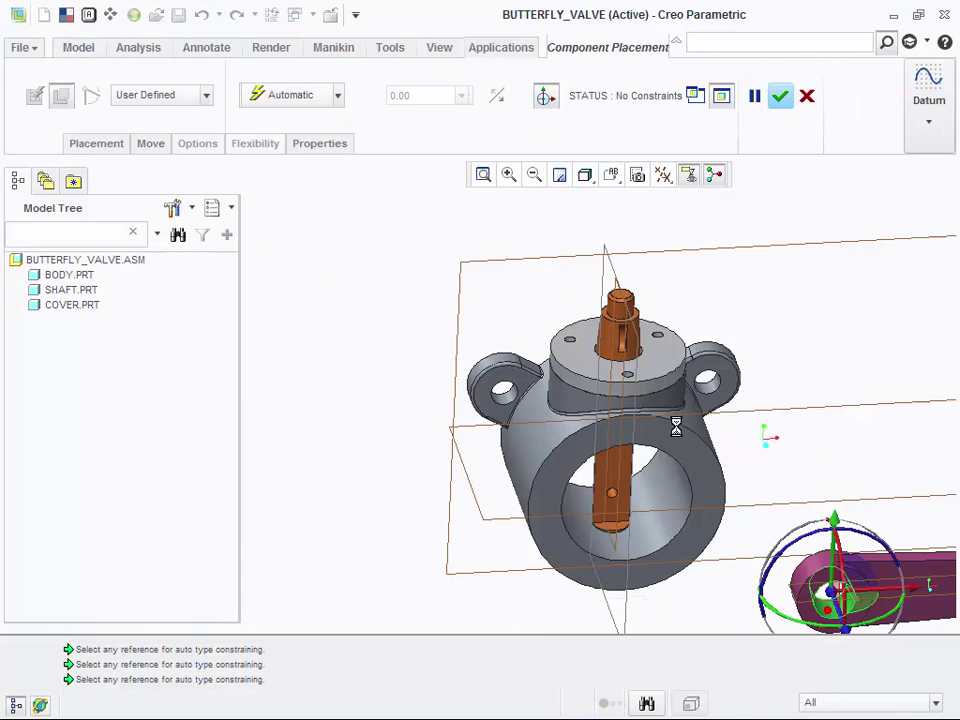
click(620, 340)
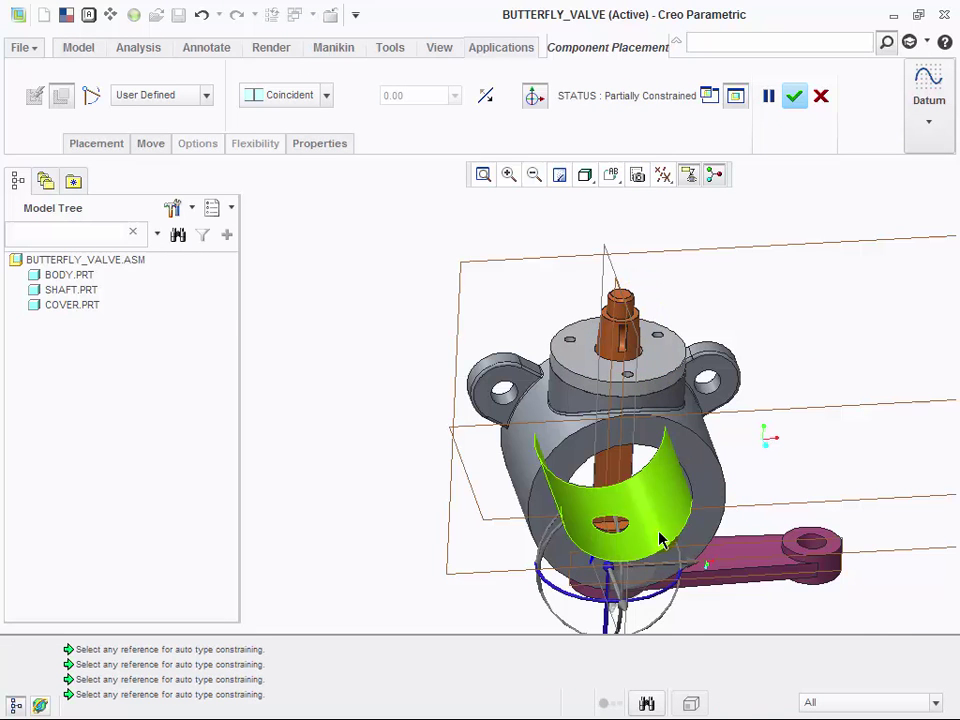
drag(607, 613, 633, 346)
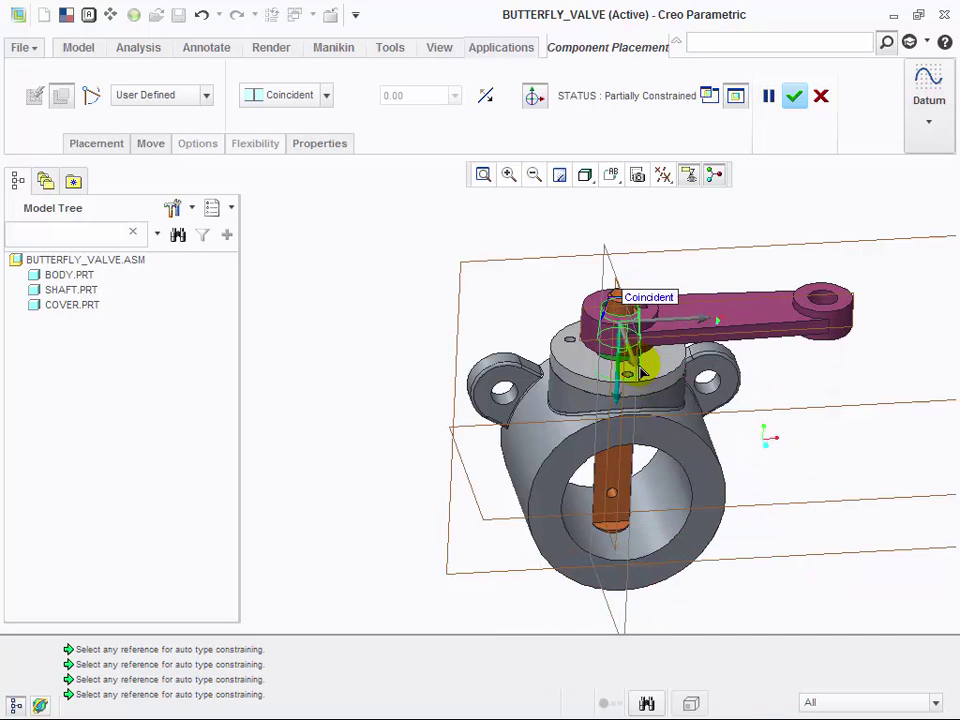
middle_click(765, 268)
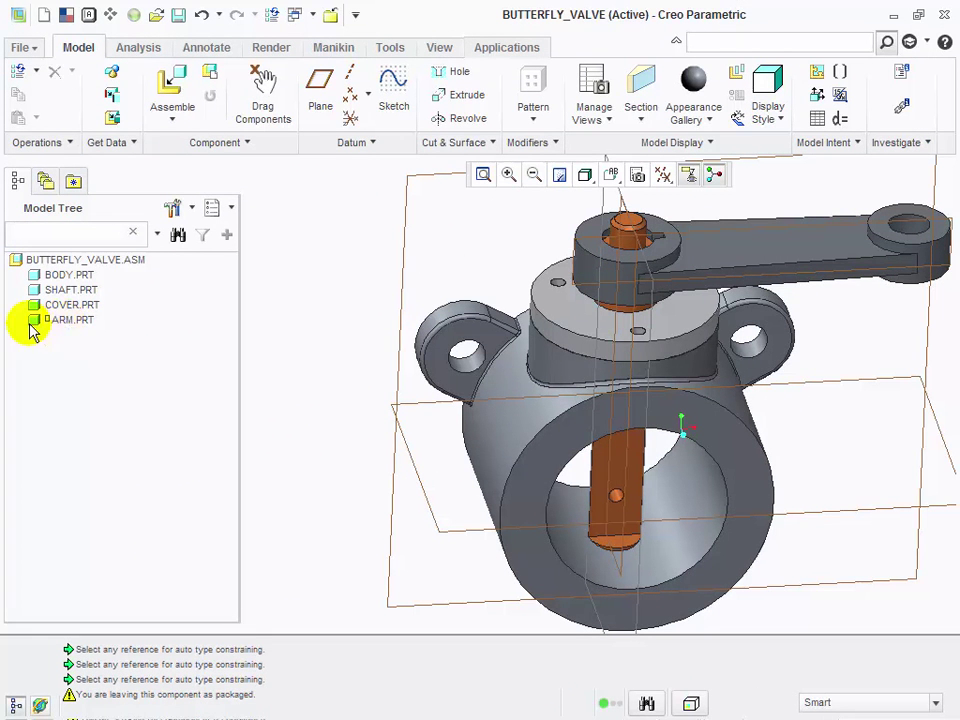
- Edit the arm's placement definition and make the underside of its hub coincident with the cover's upper face
click(72, 319)
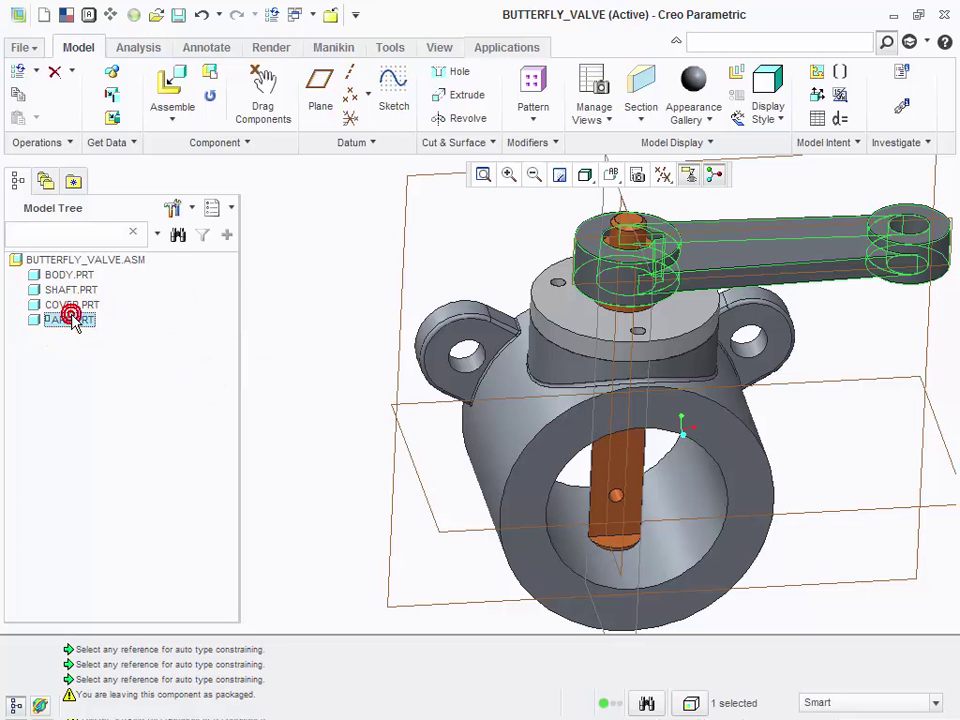
right_click(72, 319)
click(157, 162)
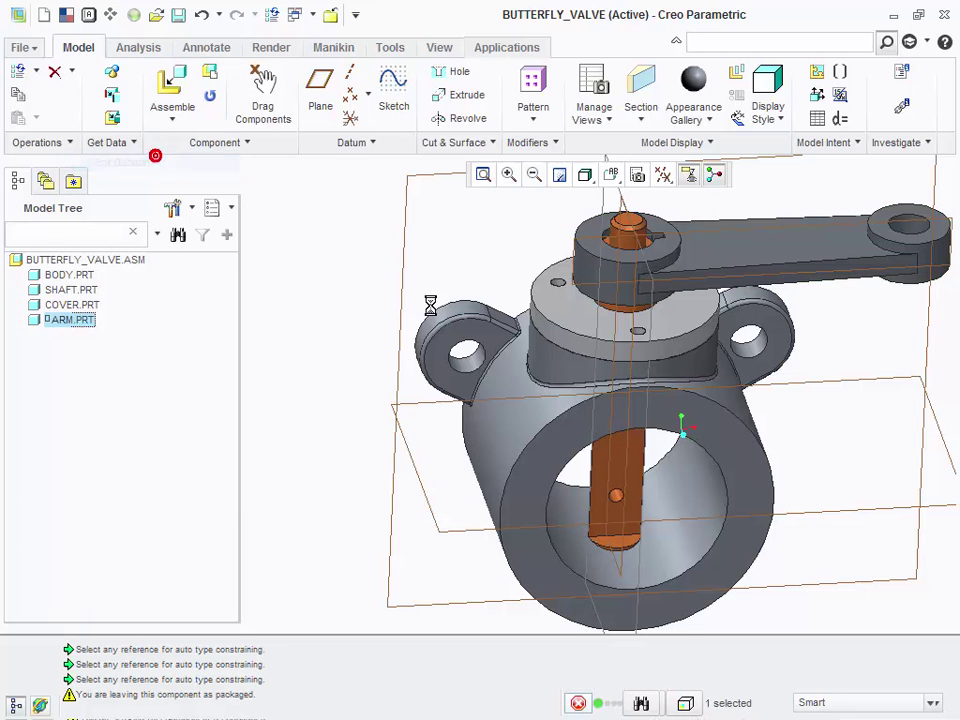
middle_drag(800, 316, 658, 346)
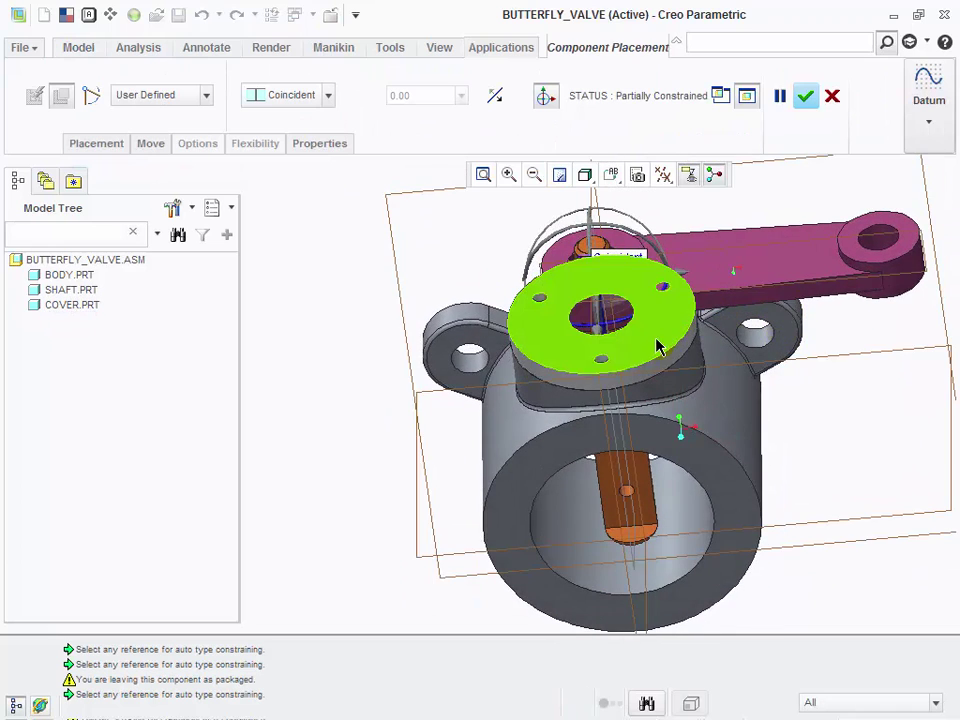
click(658, 346)
middle_drag(823, 390, 819, 322)
scroll(553, 303, down, 5)
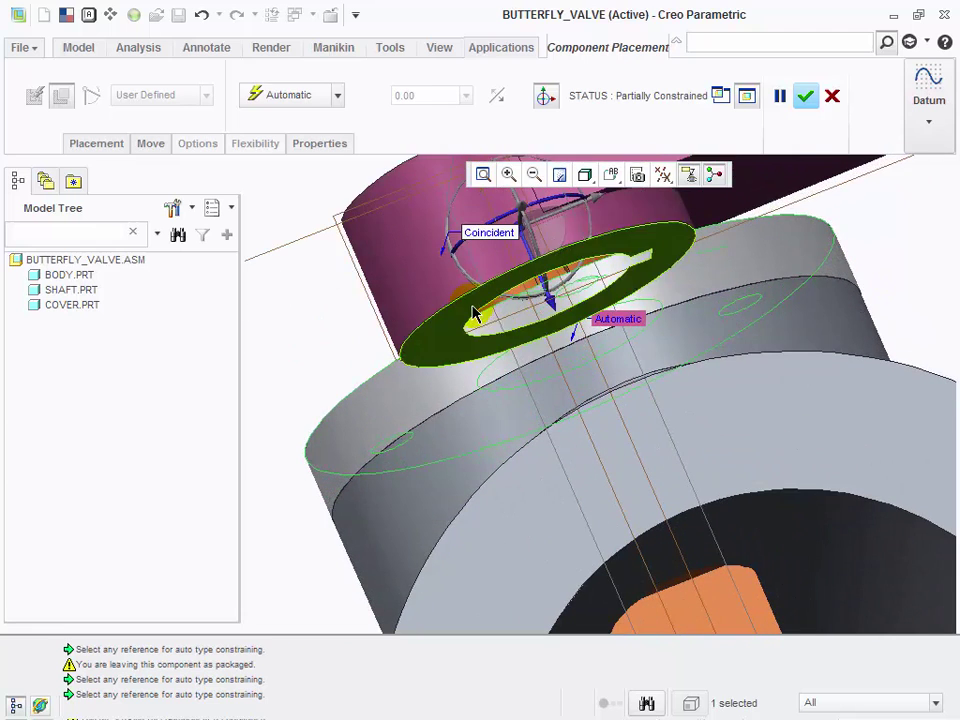
click(474, 313)
scroll(630, 358, up, 2)
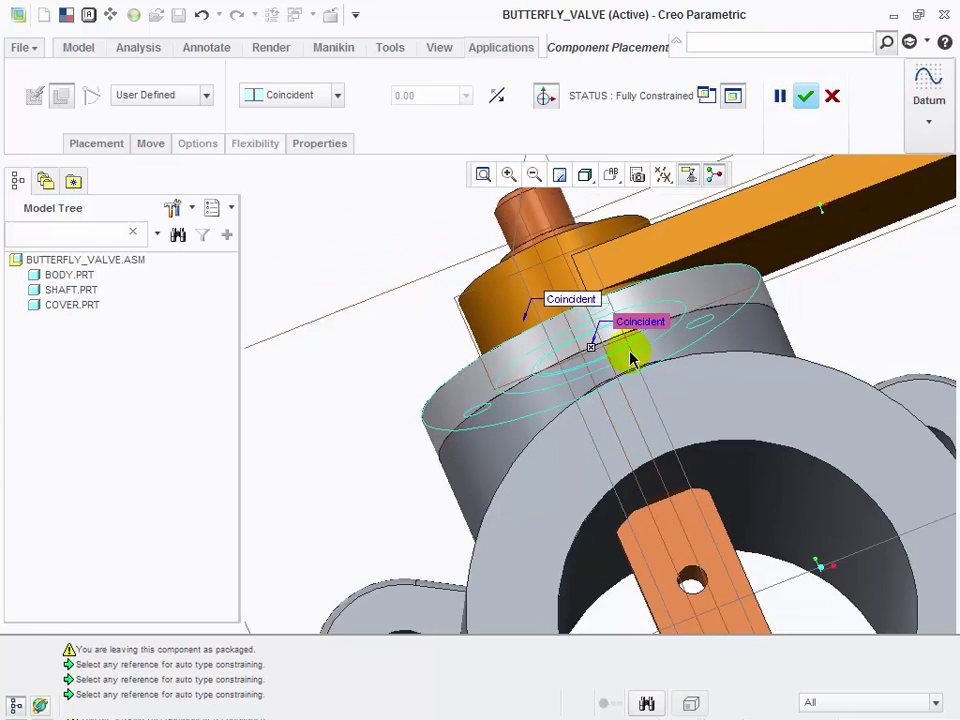
- Try to align the arm with the shaft by adding a constraint between their keyway cut faces and setting its type to Coincident
middle_drag(630, 358, 684, 396)
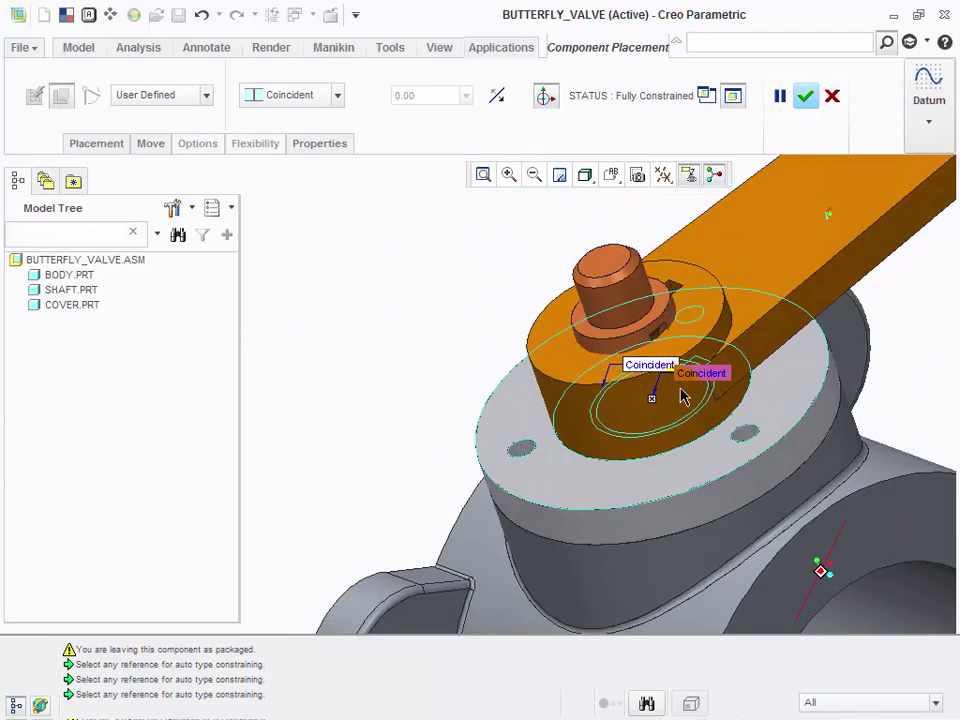
scroll(687, 317, down, 4)
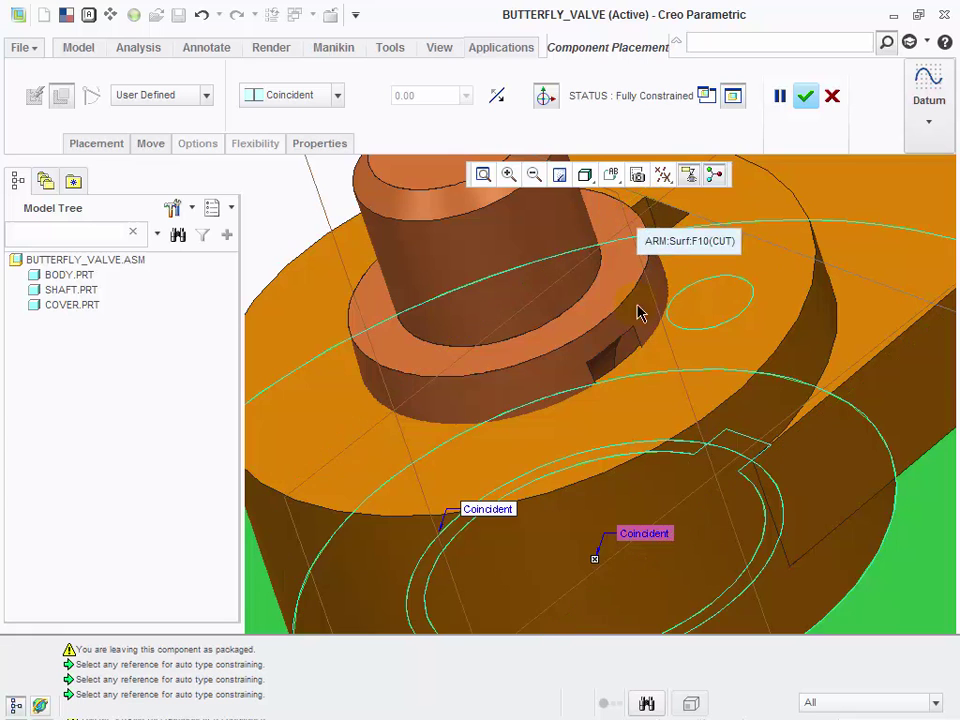
scroll(628, 300, up, 4)
click(93, 143)
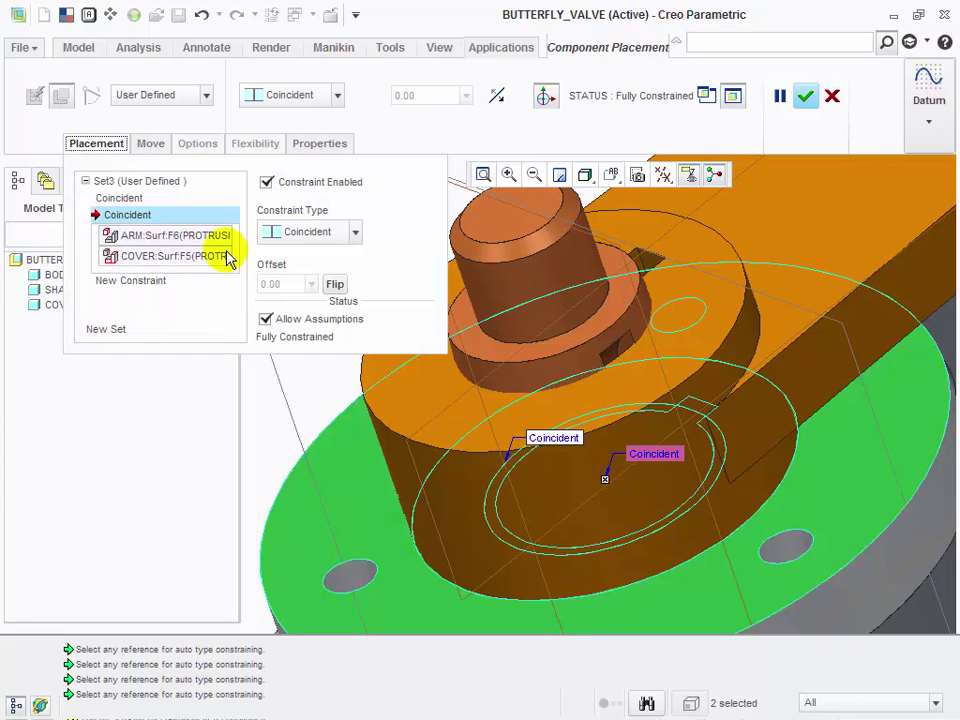
click(136, 284)
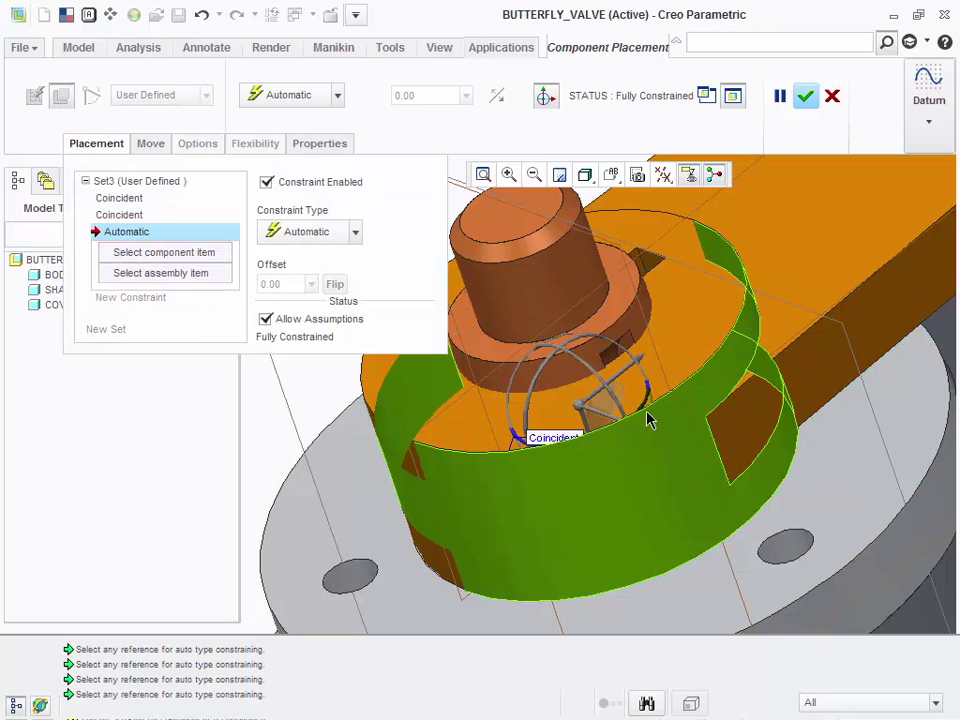
click(628, 349)
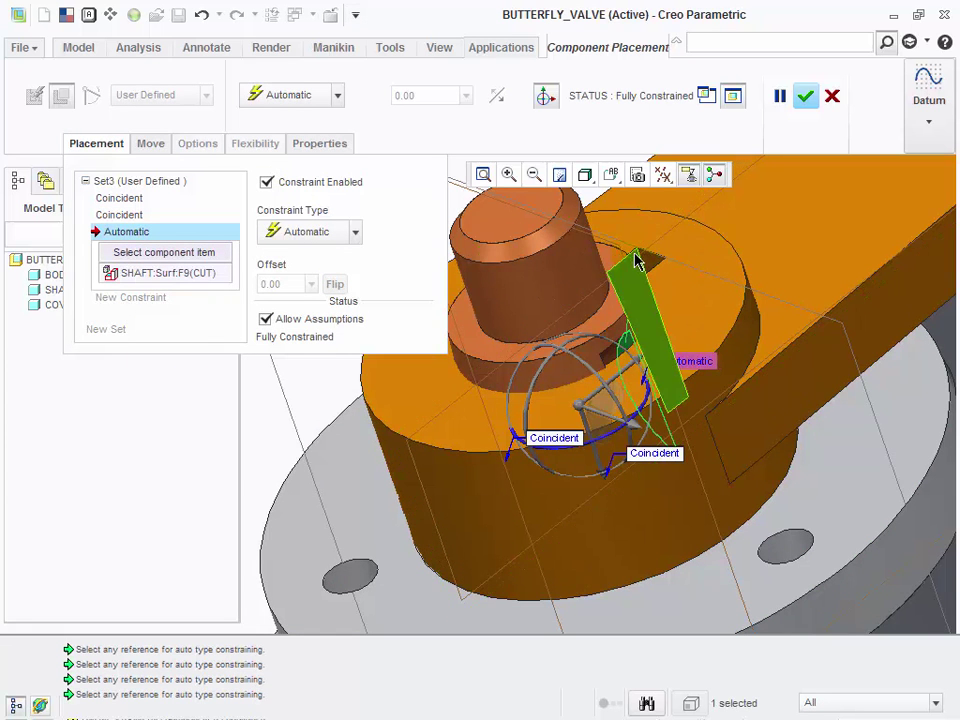
click(635, 258)
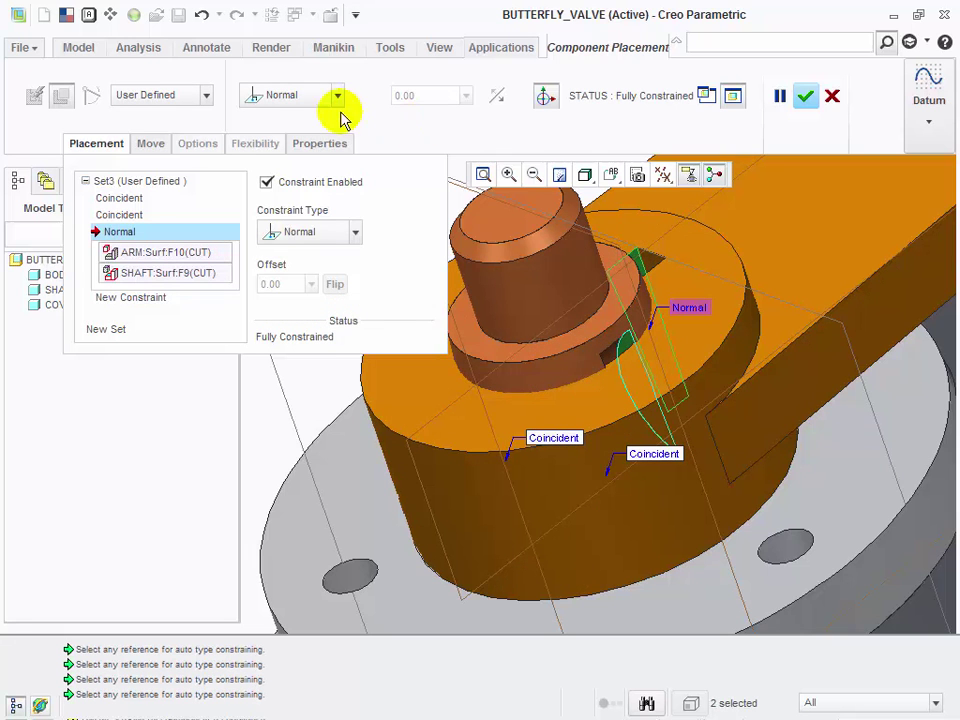
click(311, 100)
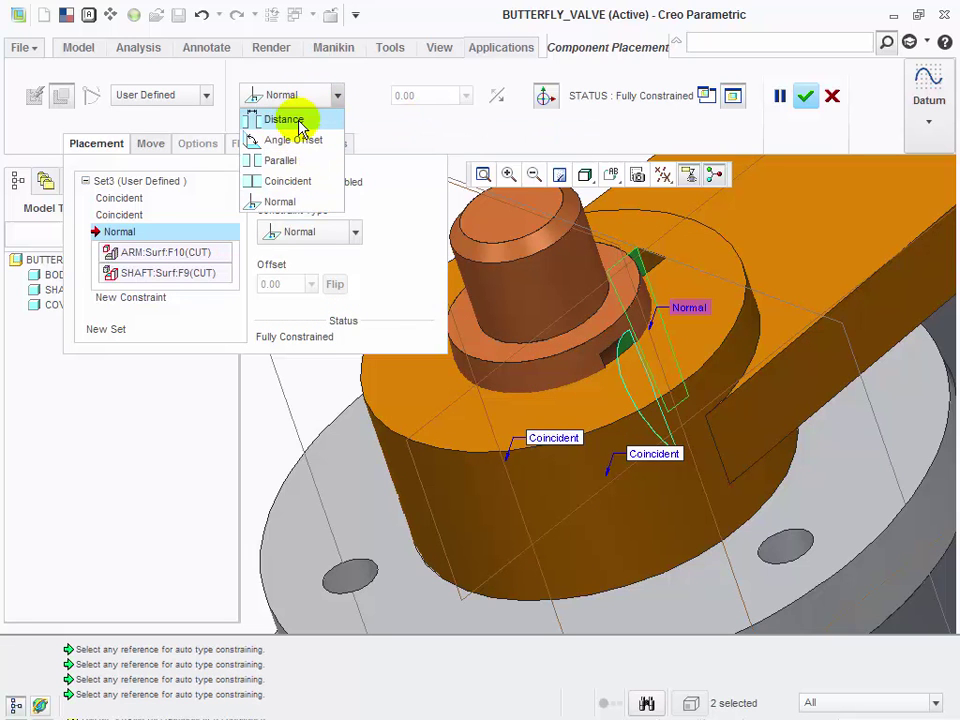
click(290, 181)
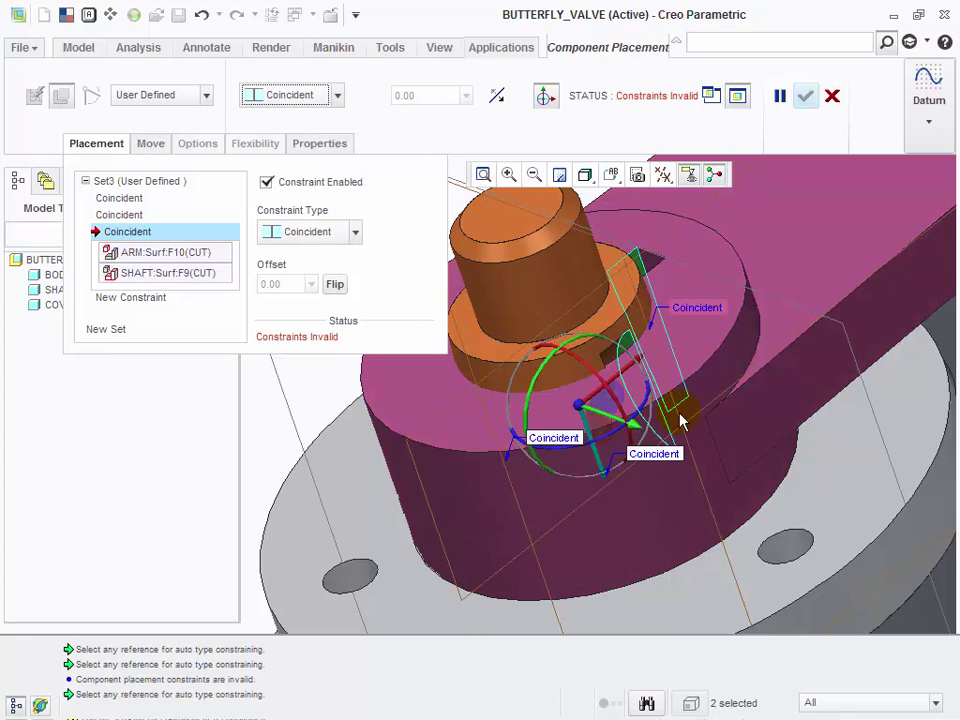
- Undo the arm's repositioning and the Coincident setting on its keyway constraint with the shaft
drag(620, 435, 539, 439)
click(204, 15)
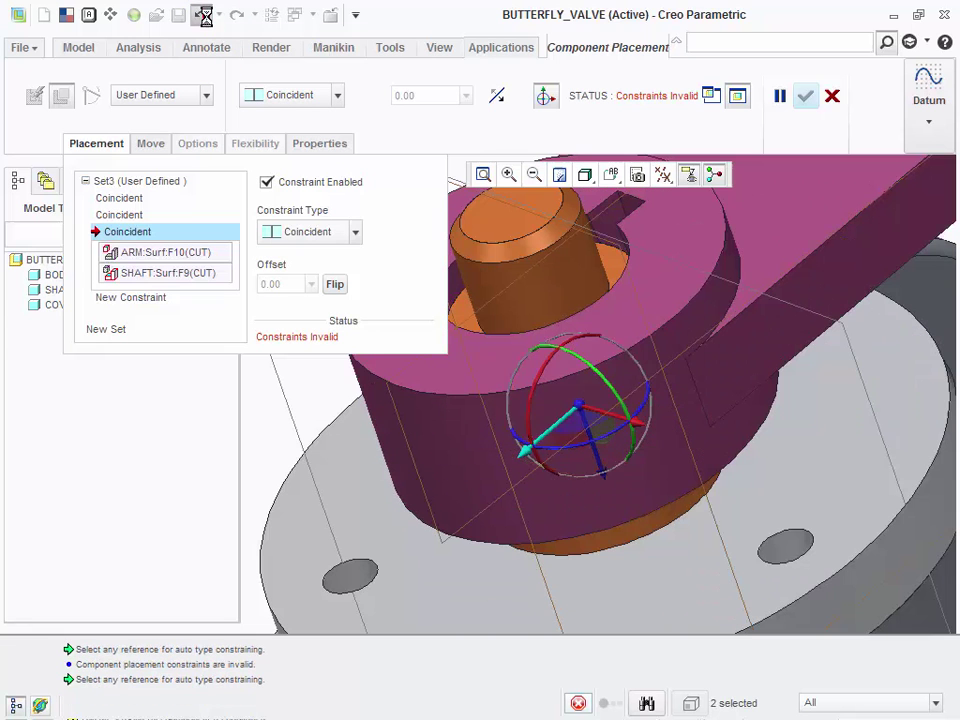
click(204, 15)
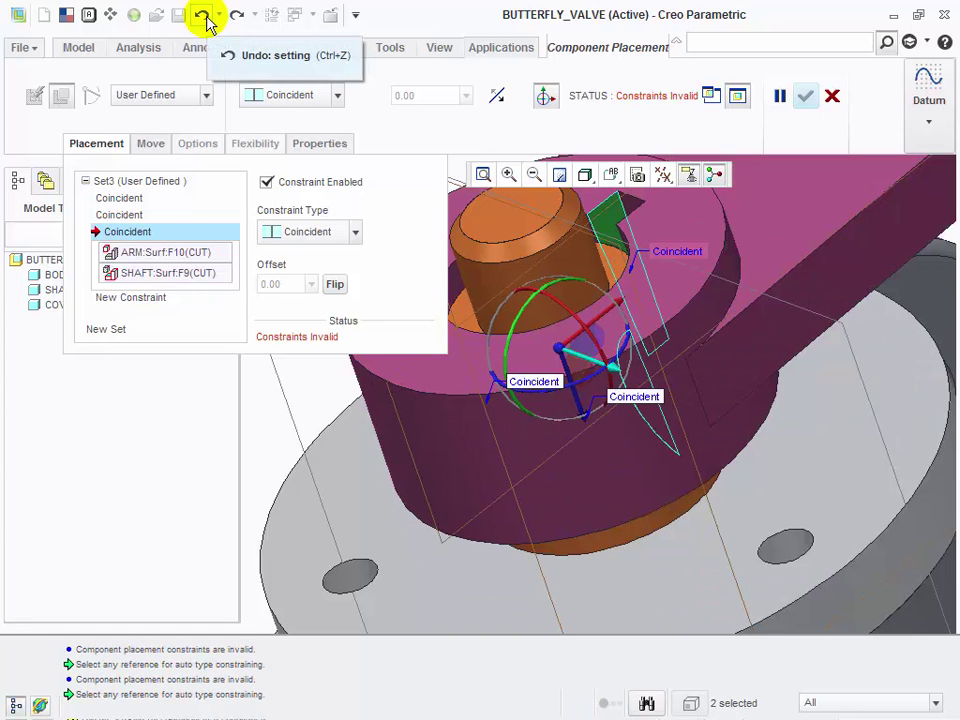
click(206, 18)
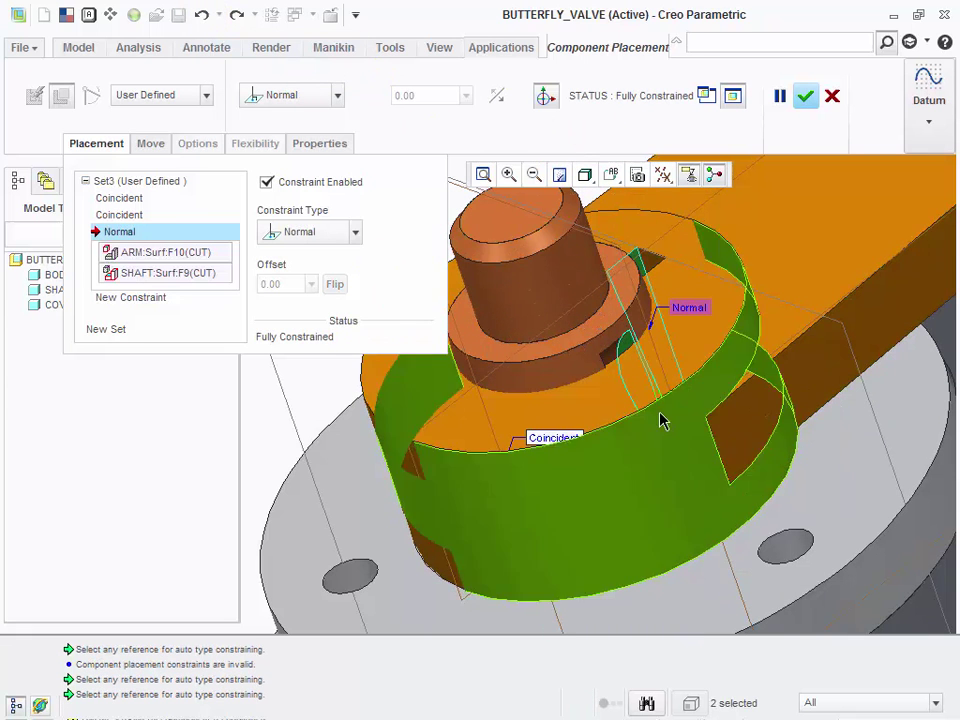
right_click(135, 231)
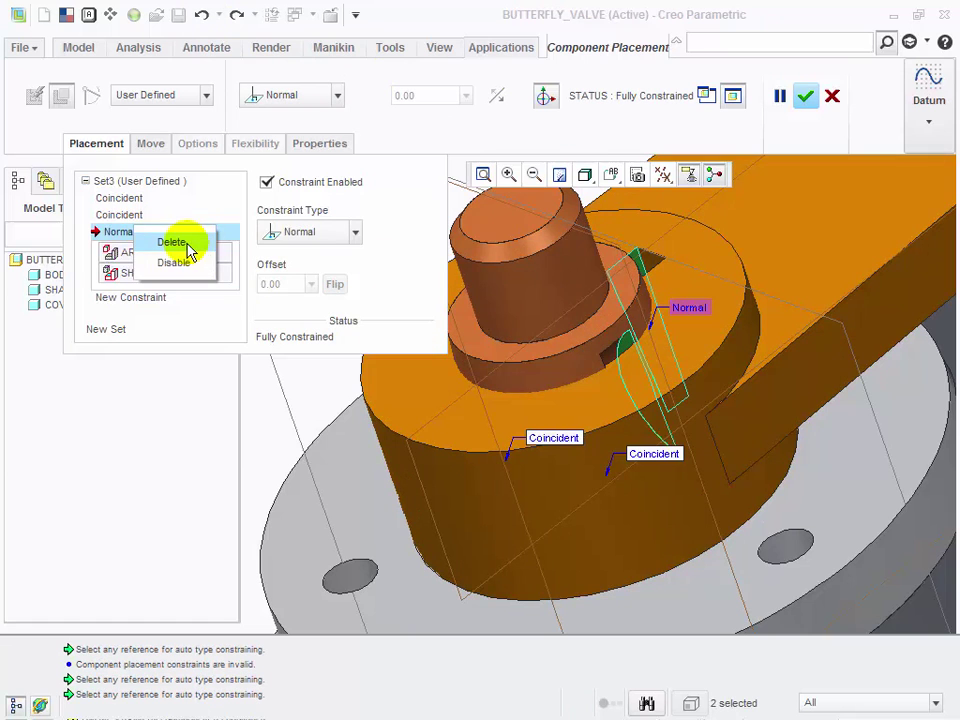
click(343, 258)
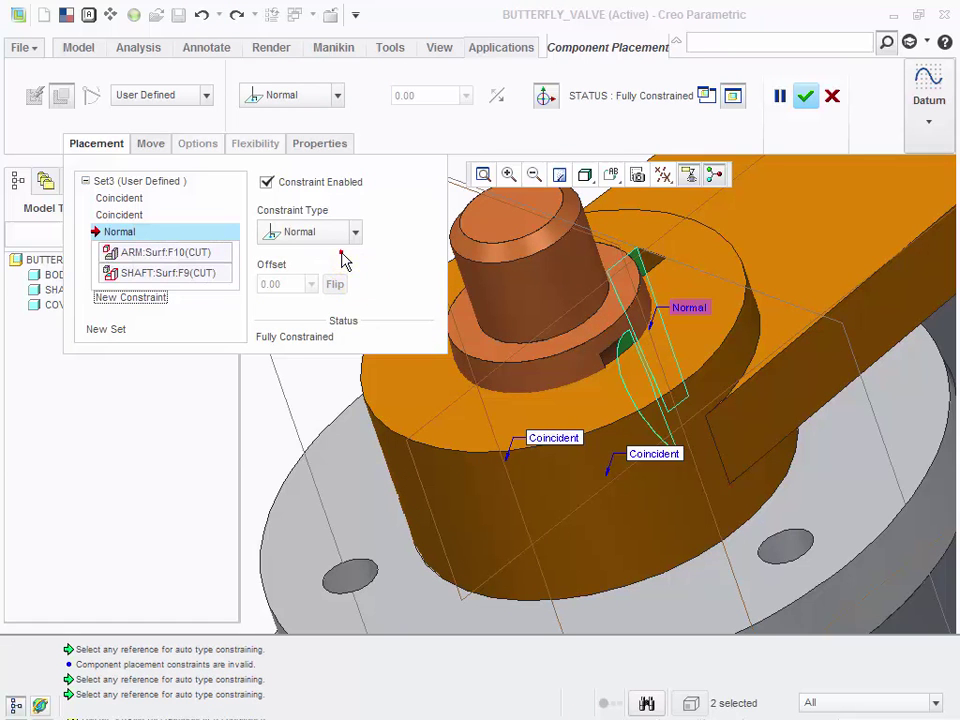
- Change the arm's keyway constraint type to Angle Offset, flip its direction and set the angle to 90
click(332, 96)
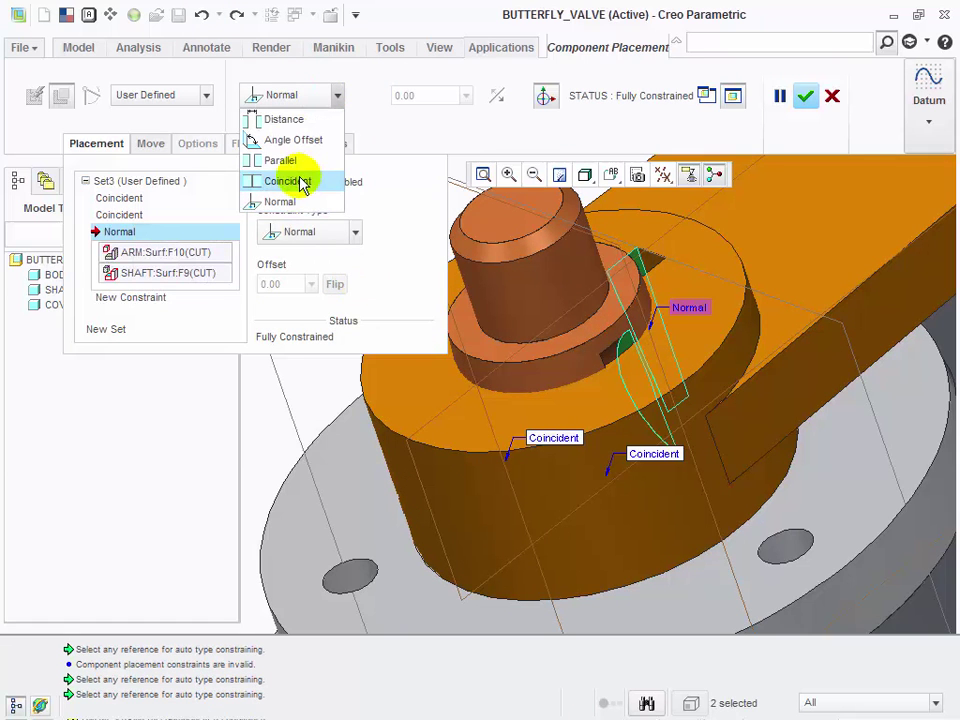
click(299, 140)
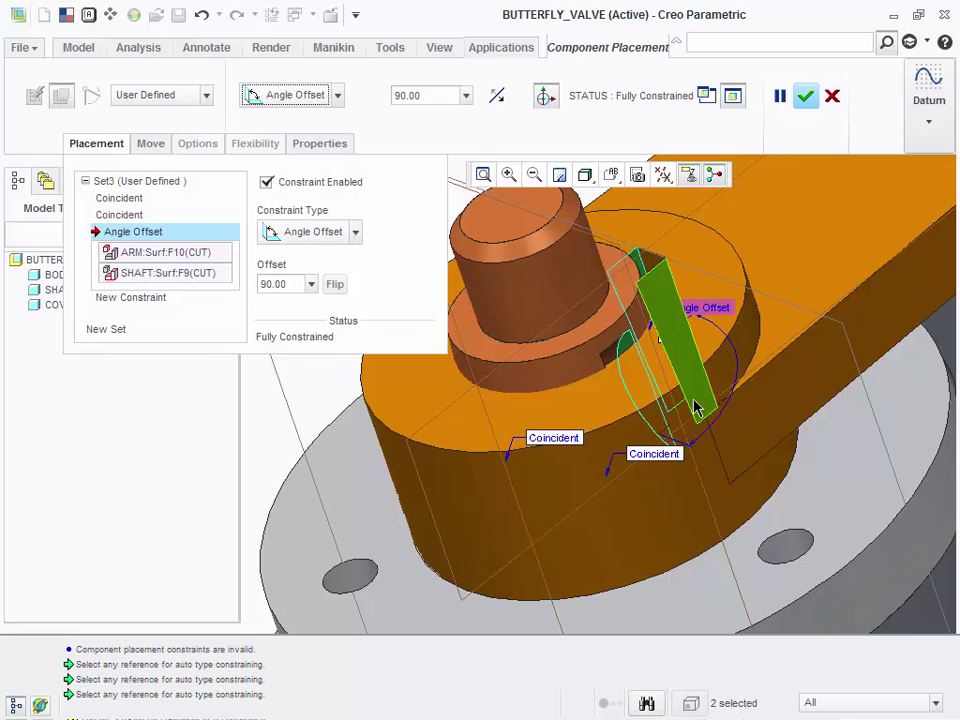
drag(662, 339, 714, 394)
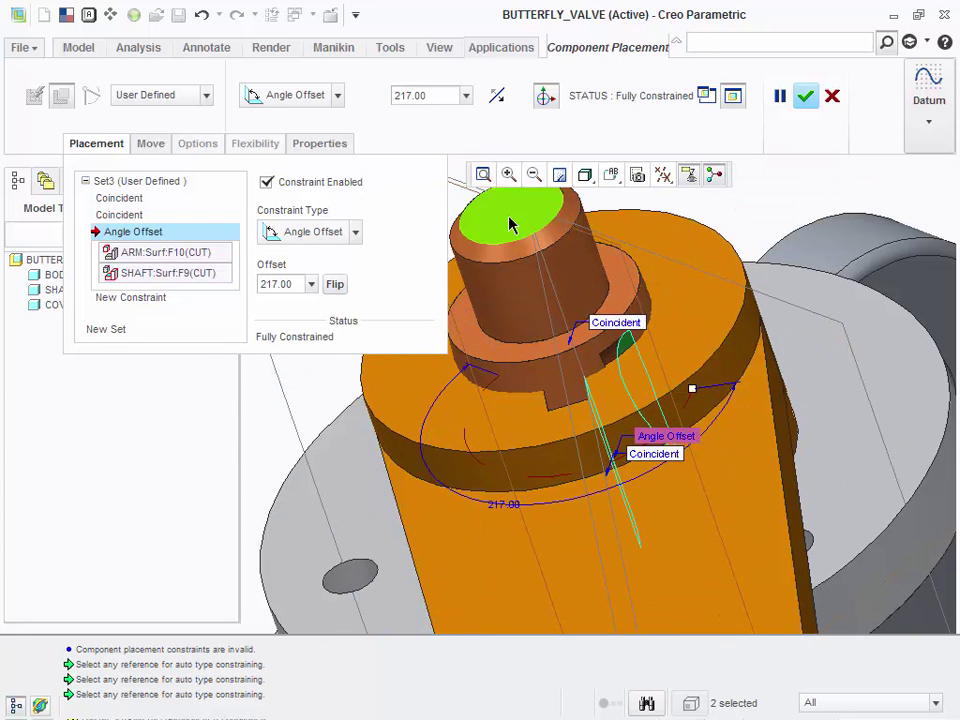
click(491, 102)
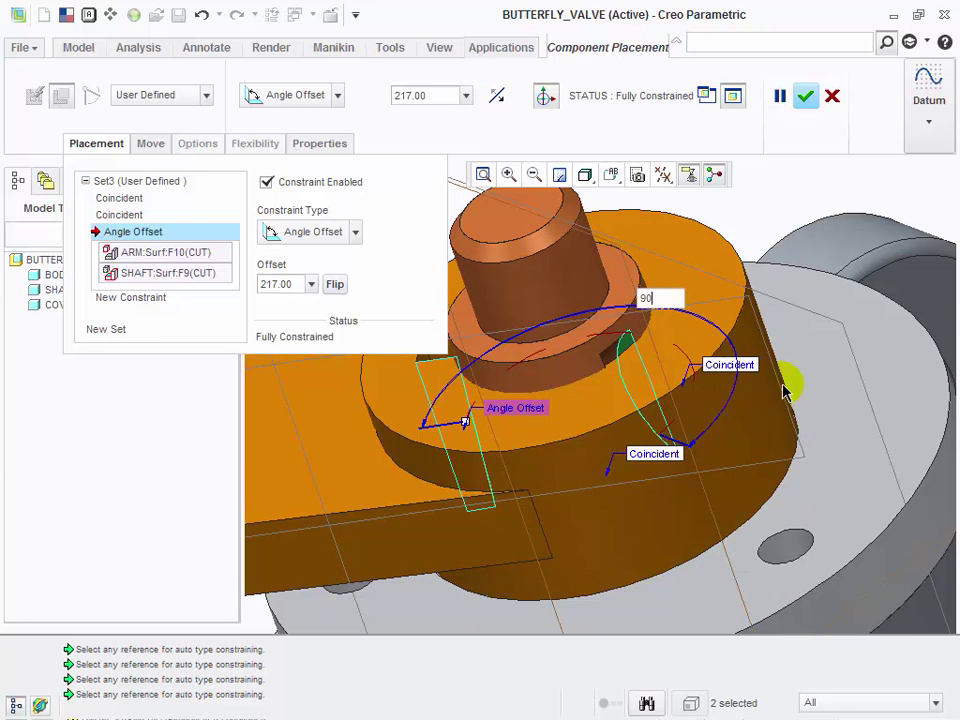
key(Return)
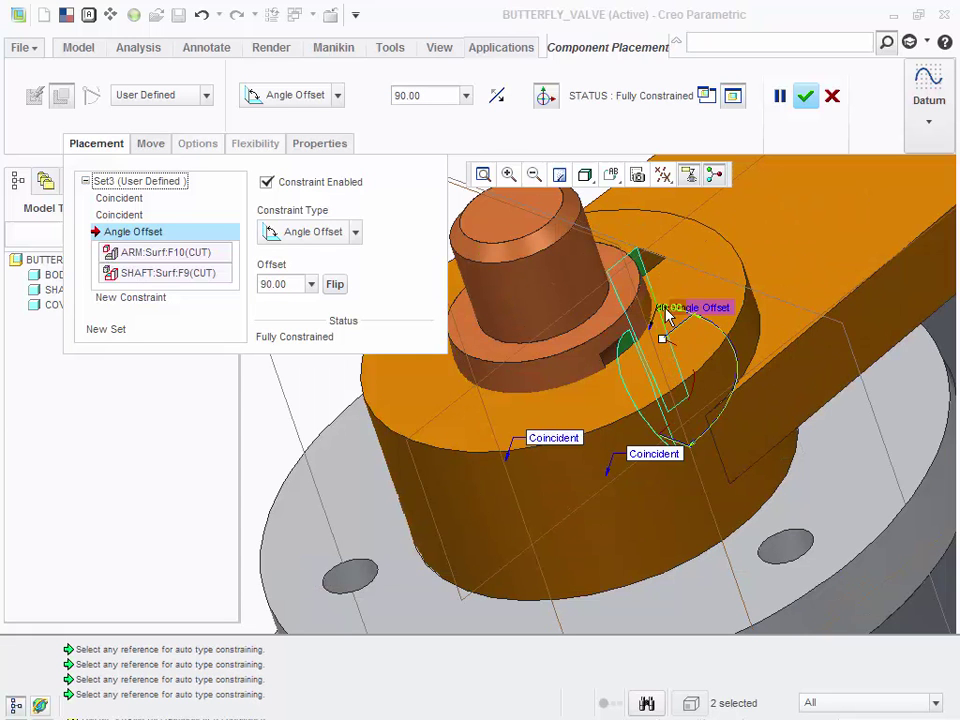
- Set the arm's keyway angle offset to 0 and accept the arm's placement
double_click(668, 310)
text(0)
key(Return)
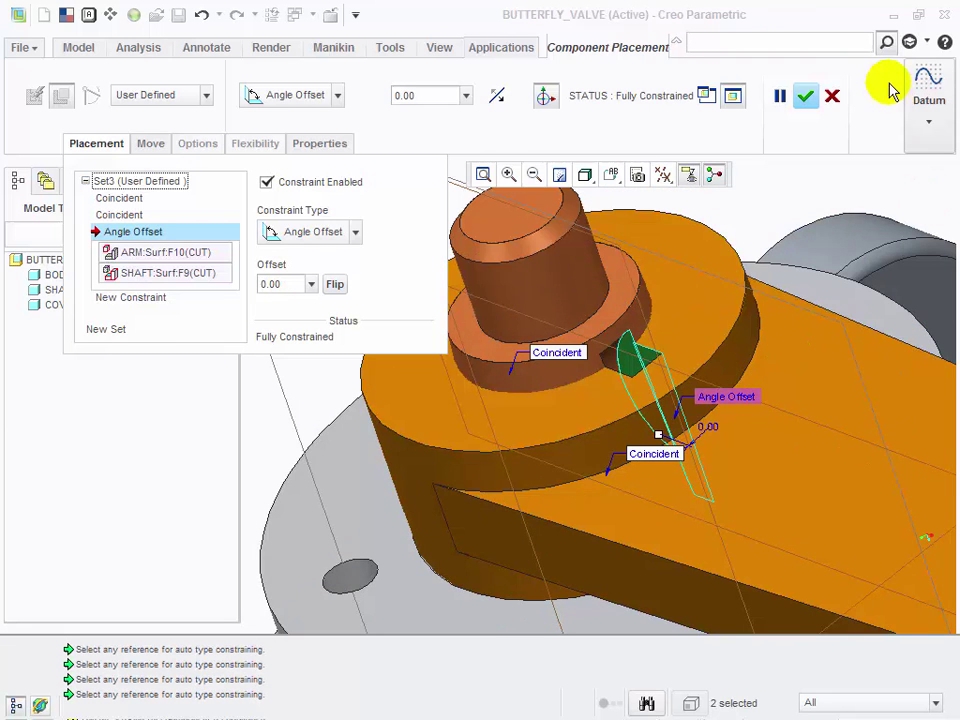
click(806, 96)
- Insert plate.prt from the Automatic folder into the assembly
middle_drag(624, 326, 657, 391)
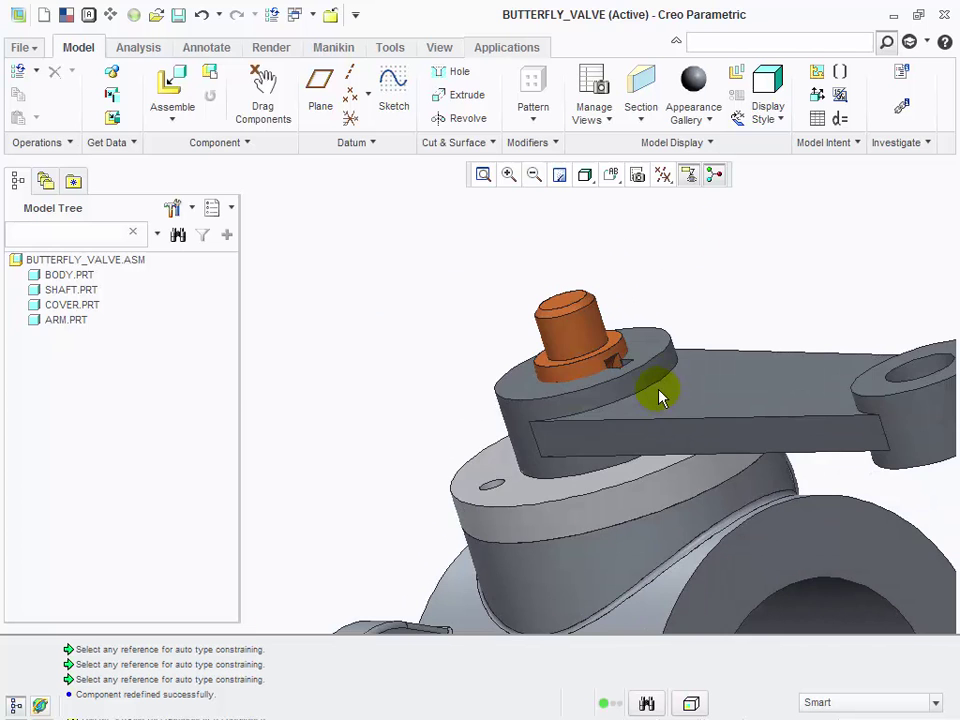
scroll(561, 274, down, 5)
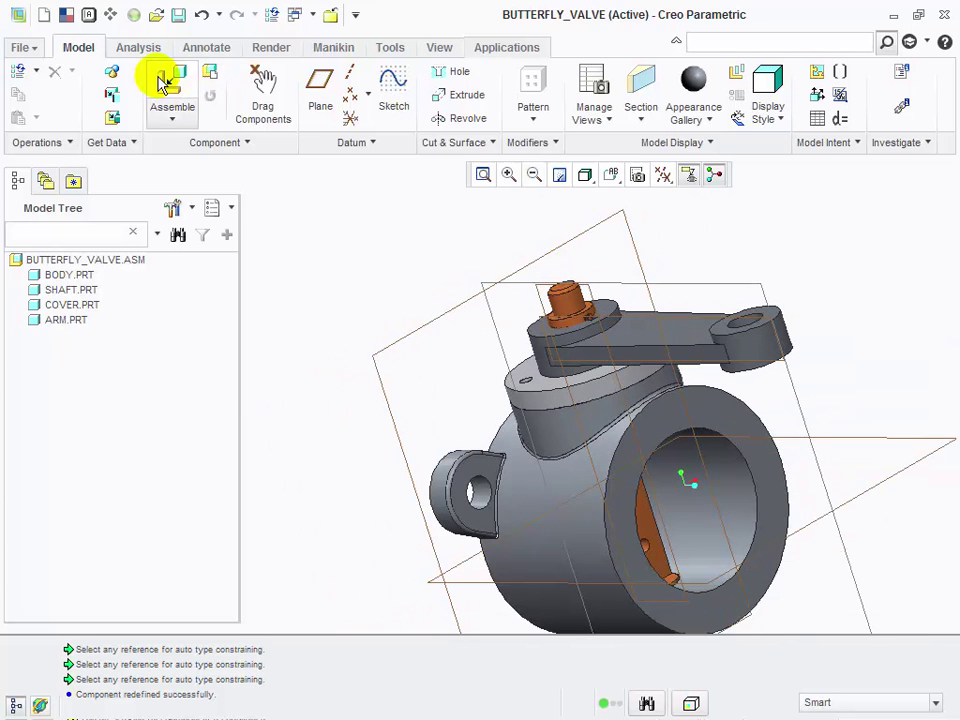
click(165, 82)
click(748, 318)
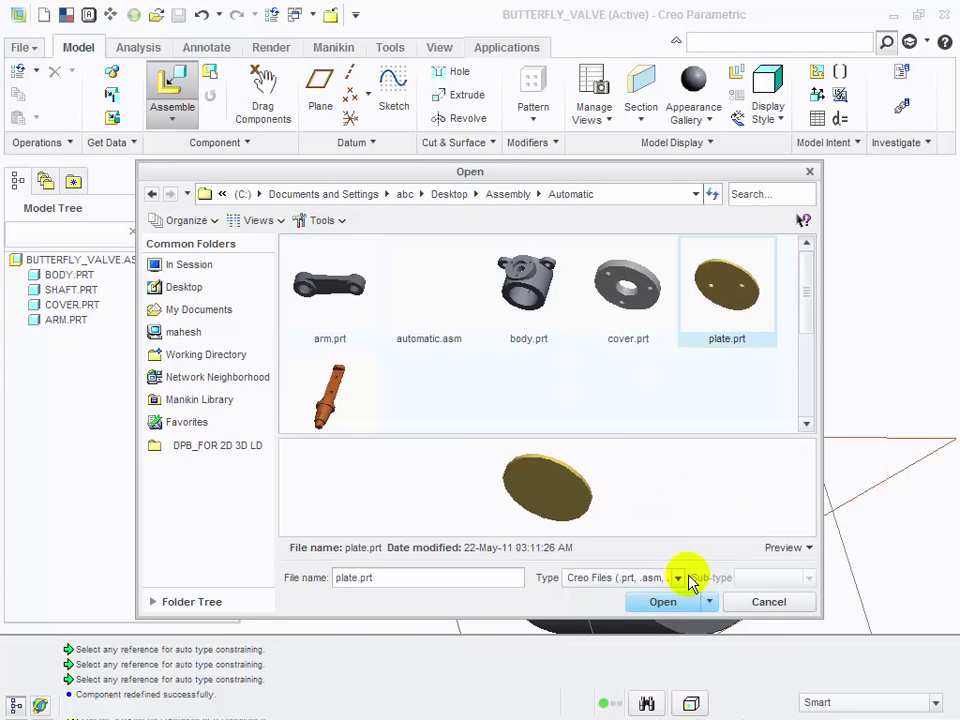
click(668, 601)
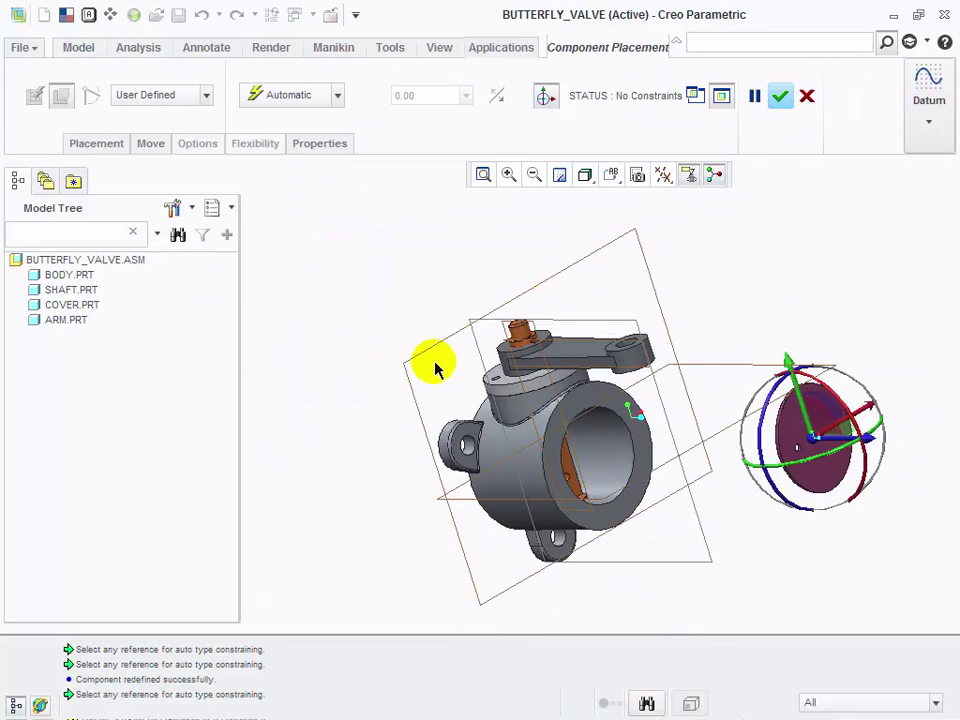
- Constrain the plate's flat face to the shaft's flat cut face and set the constraint type to Coincident
scroll(435, 368, up, 2)
scroll(669, 434, down, 2)
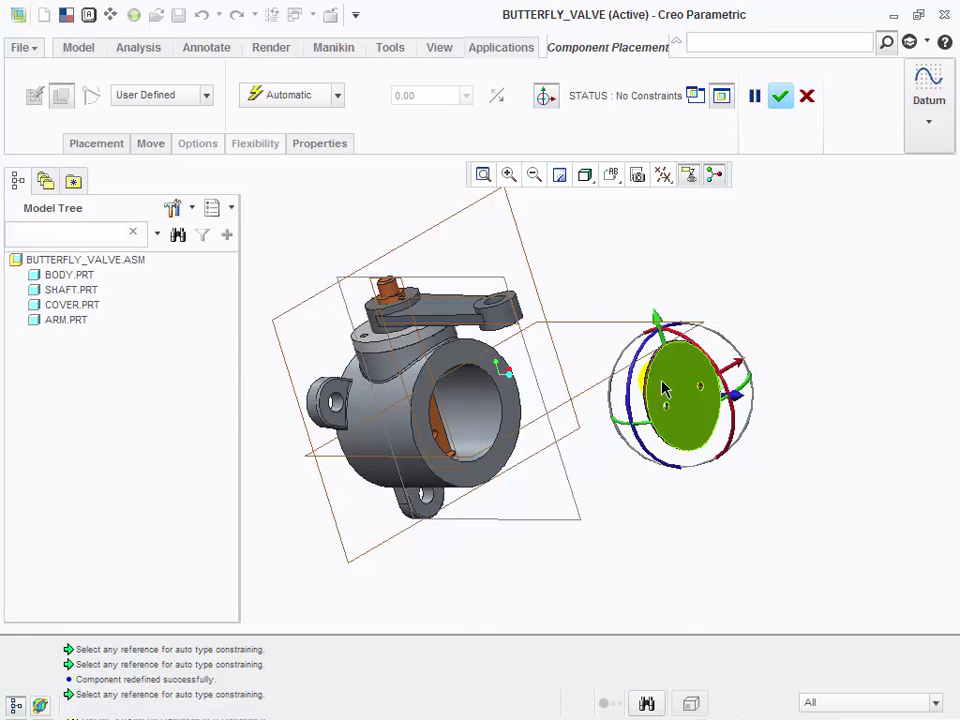
click(660, 391)
click(660, 391)
scroll(400, 420, down, 3)
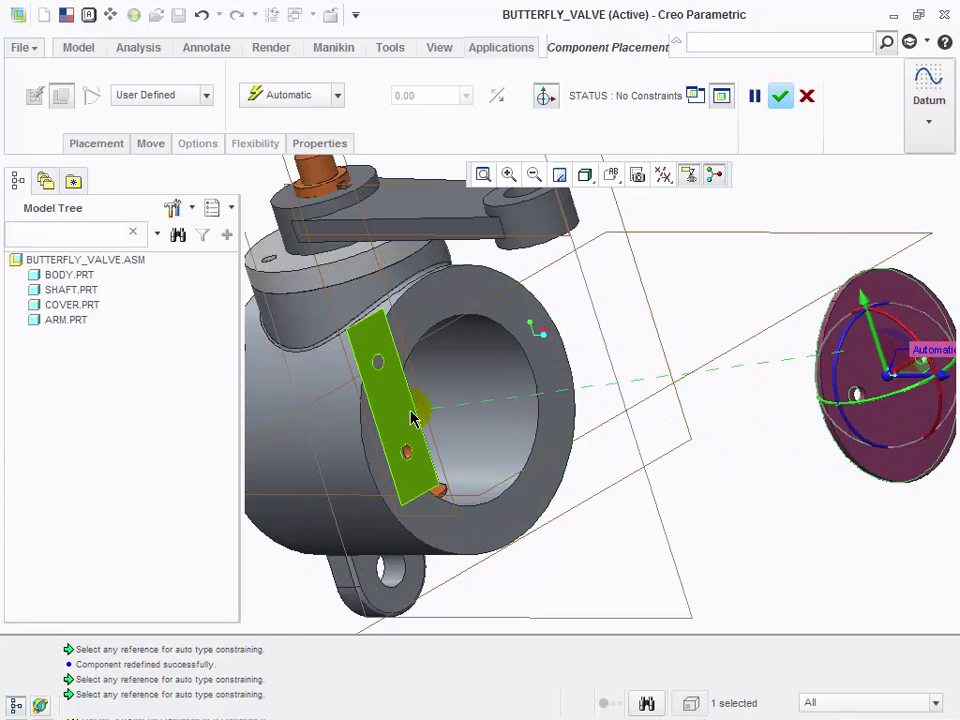
click(411, 414)
mouse_move(521, 450)
middle_down()
mouse_move(499, 454)
mouse_move(527, 443)
middle_up()
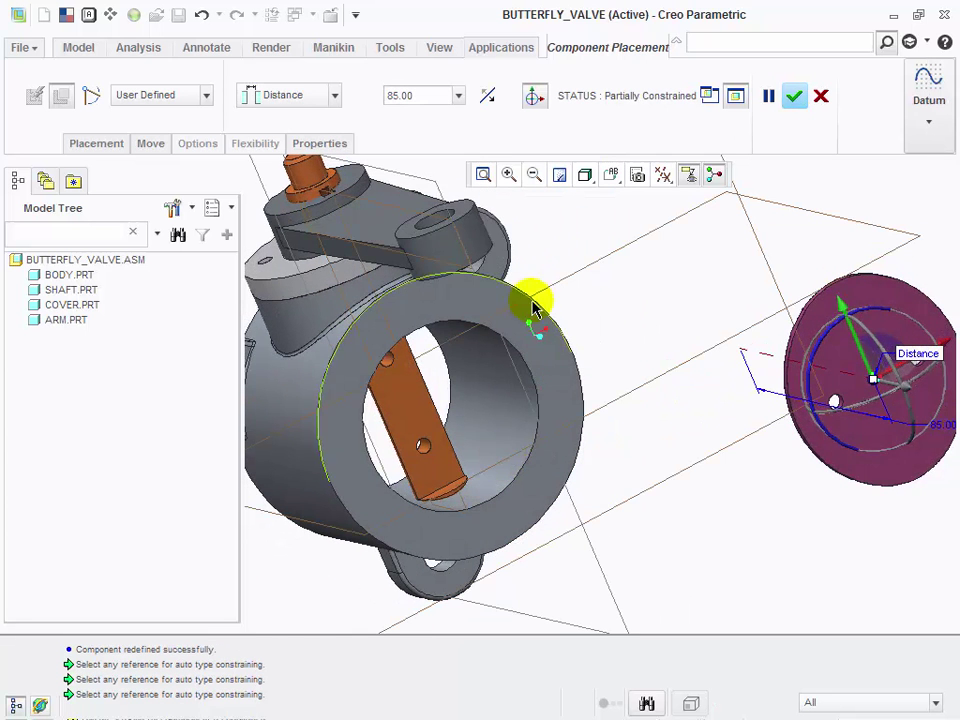
click(335, 95)
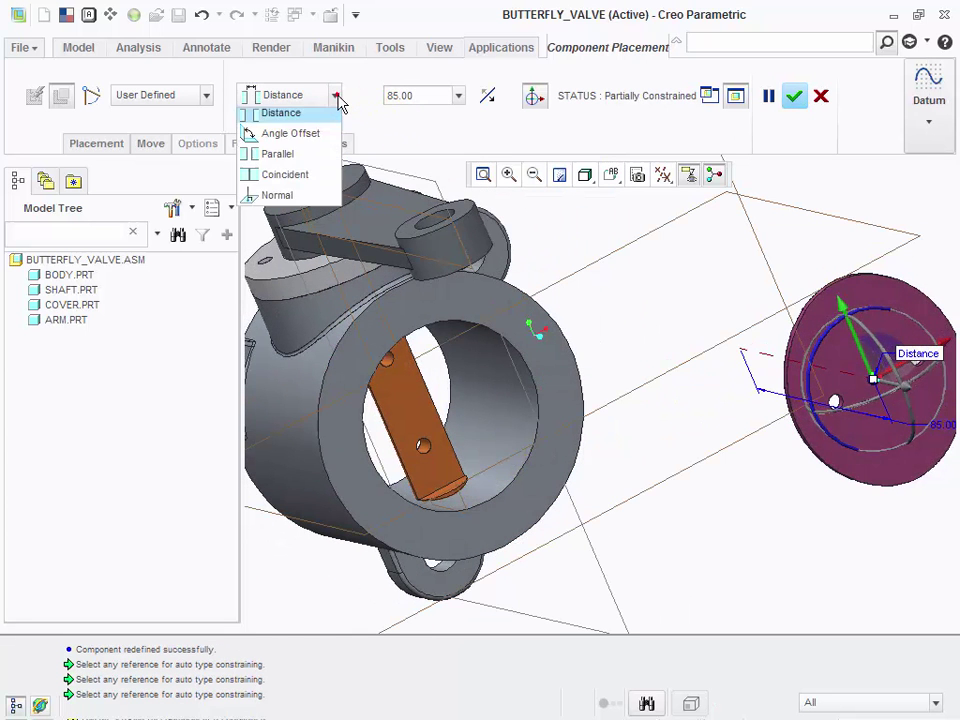
click(284, 181)
- Slide the plate into the body's bore and make its lower hole coincident with the matching hole in the shaft
middle_drag(649, 332, 686, 339)
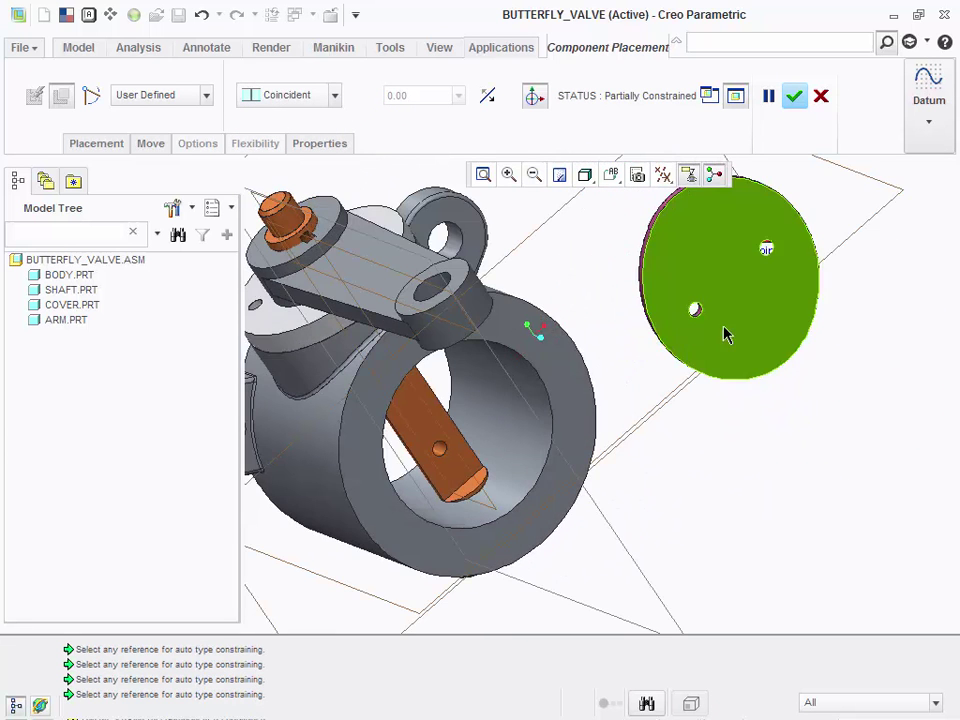
drag(773, 240, 490, 378)
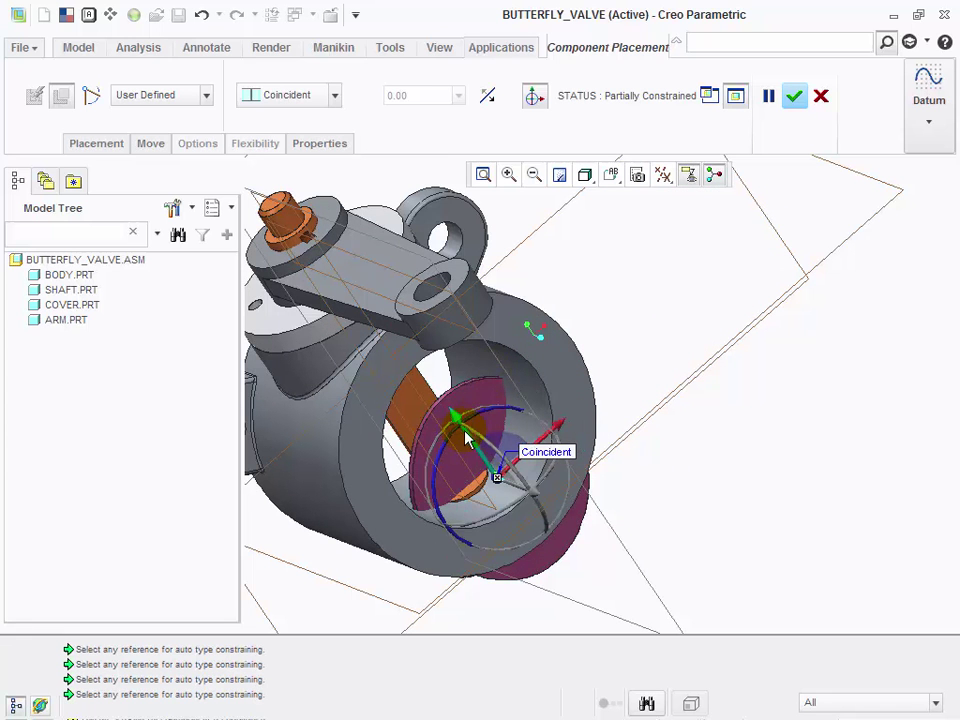
drag(466, 440, 491, 331)
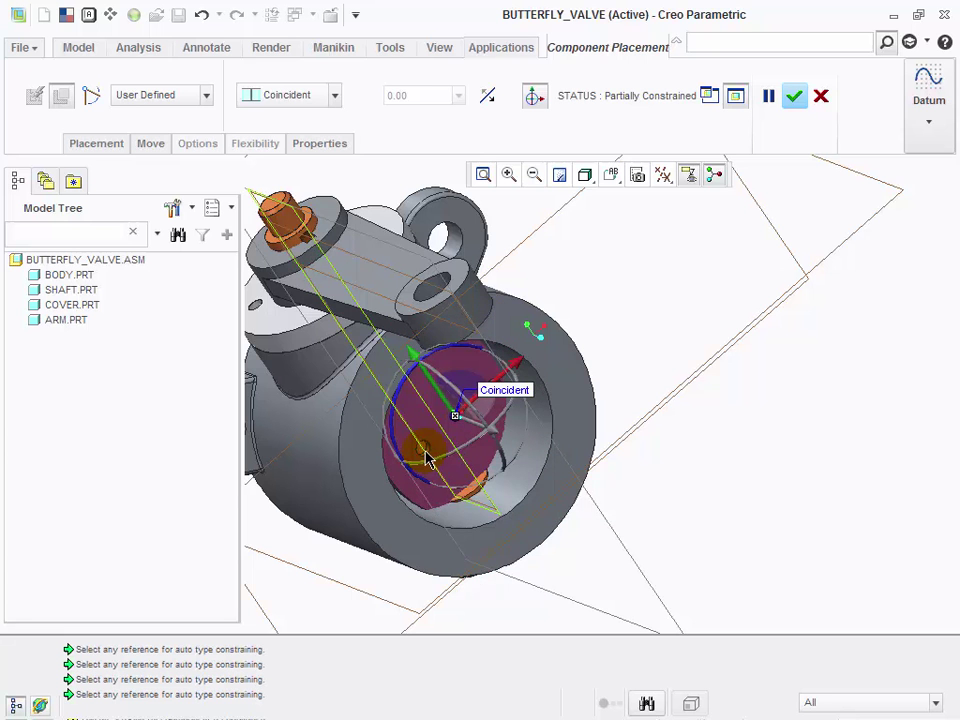
scroll(425, 458, down, 3)
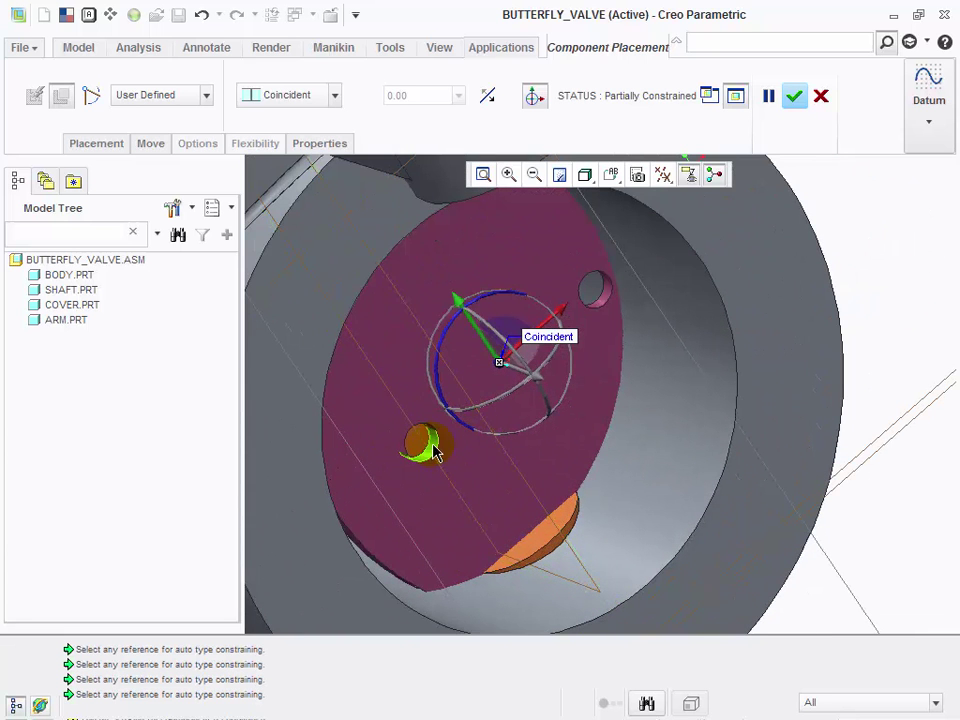
click(435, 453)
click(470, 458)
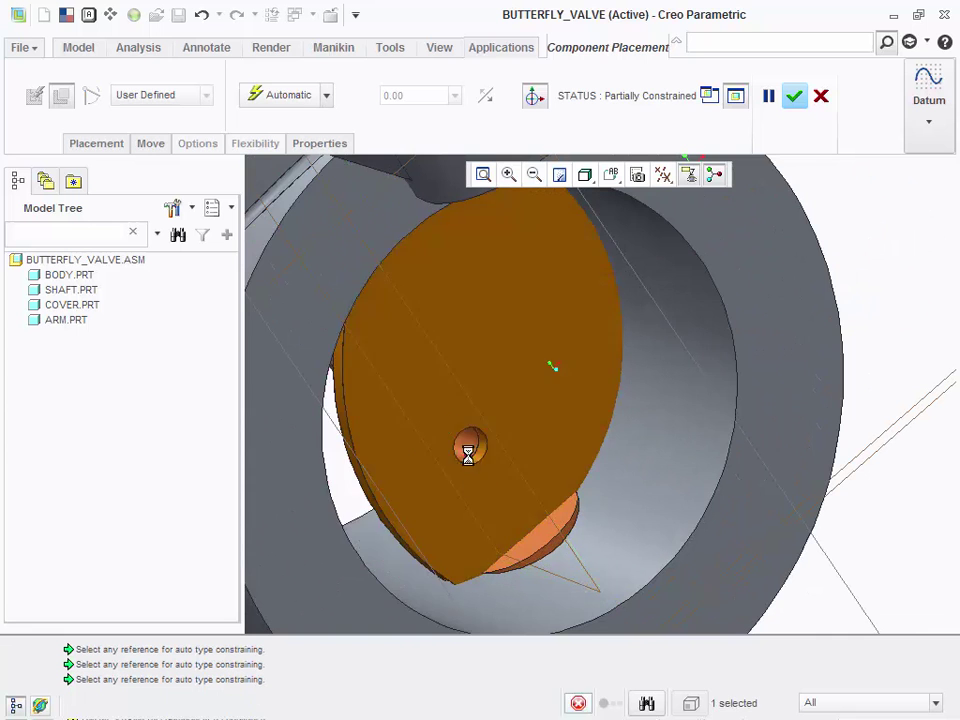
- Add a new constraint between the plate's other hole and the shaft's corresponding hole, and accept the plate's placement
click(97, 145)
click(129, 279)
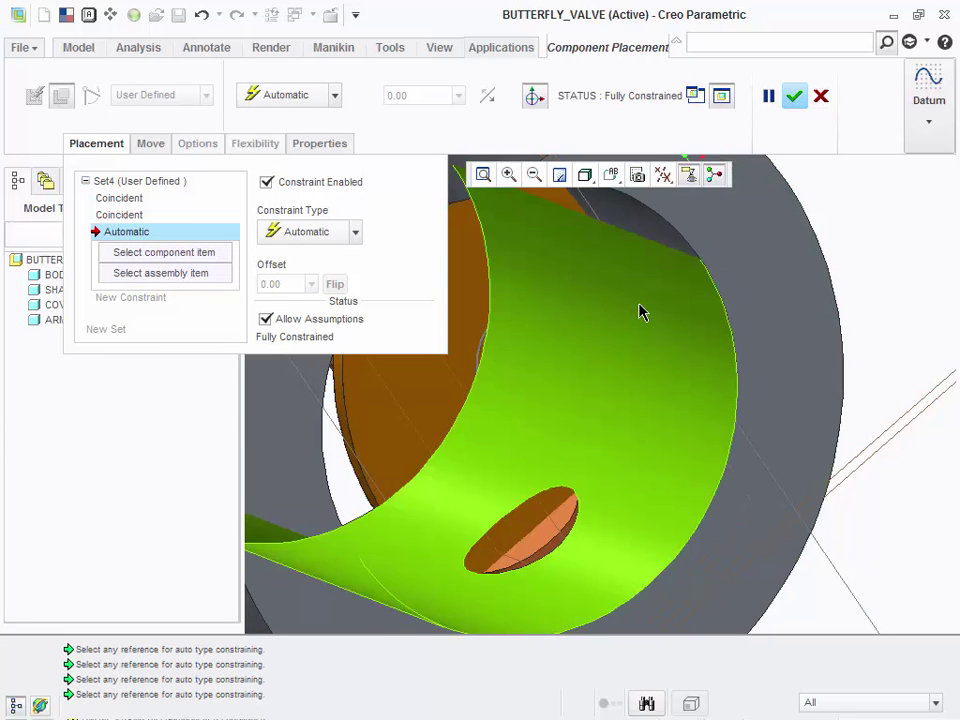
click(641, 306)
click(641, 313)
middle_drag(639, 320, 639, 308)
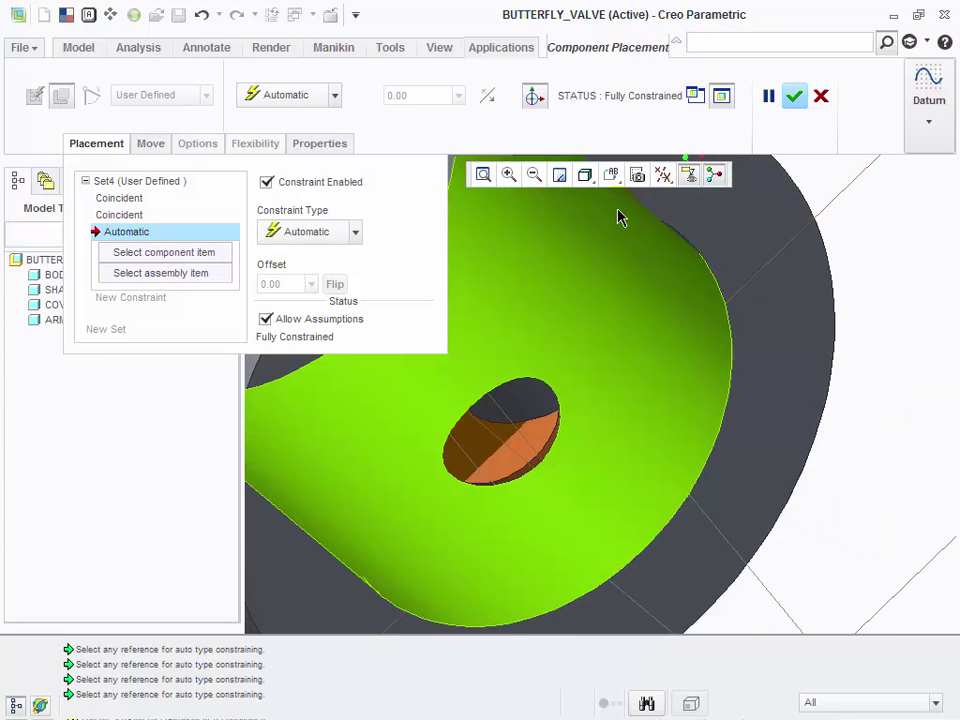
middle_drag(606, 284, 584, 284)
middle_drag(660, 296, 650, 237)
click(650, 237)
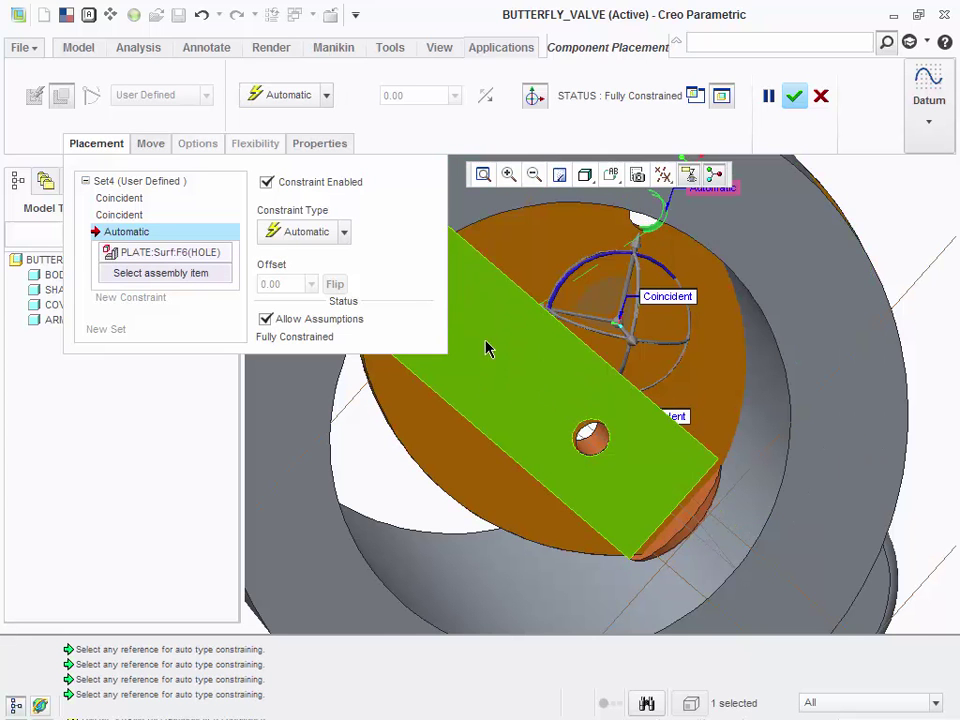
middle_drag(643, 383, 597, 370)
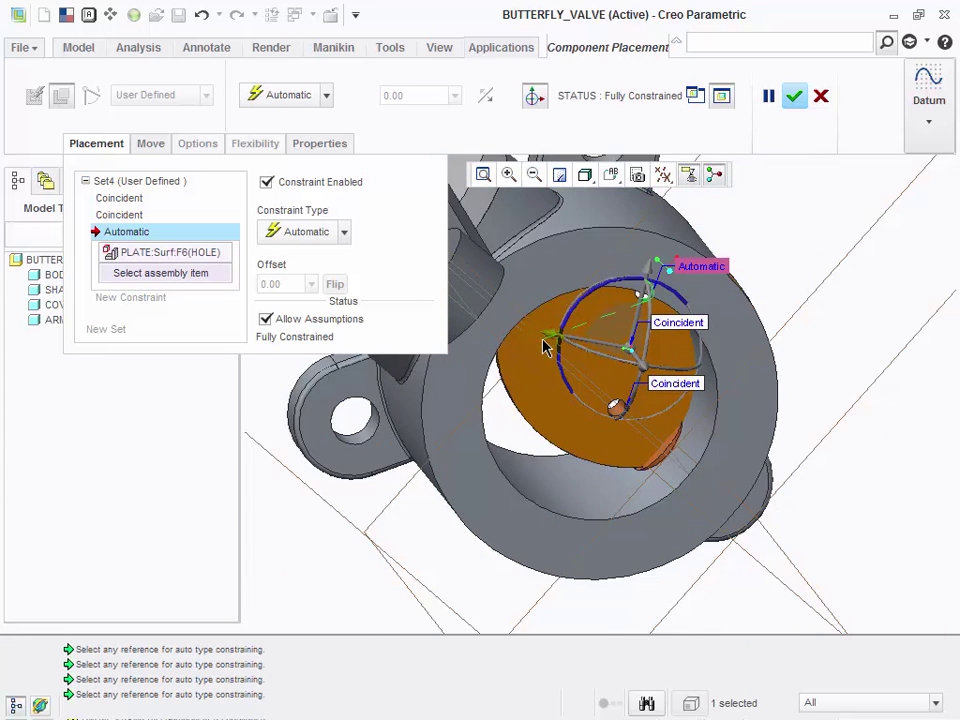
click(530, 341)
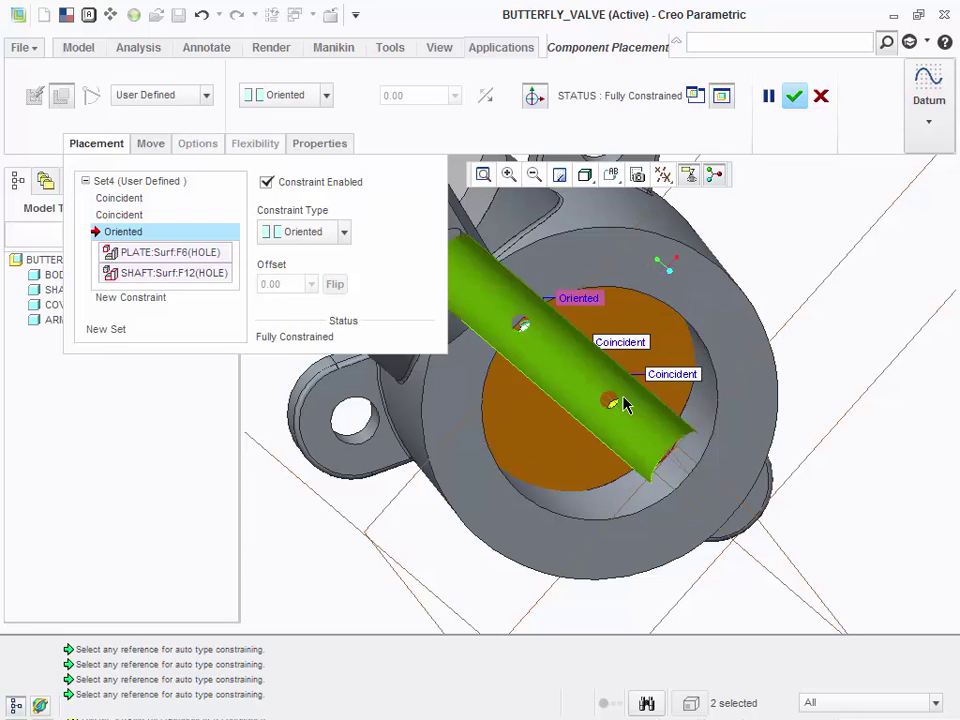
click(795, 93)
- Save the BUTTERFLY_VALVE assembly in the Automatic folder
middle_drag(686, 403, 622, 398)
click(481, 176)
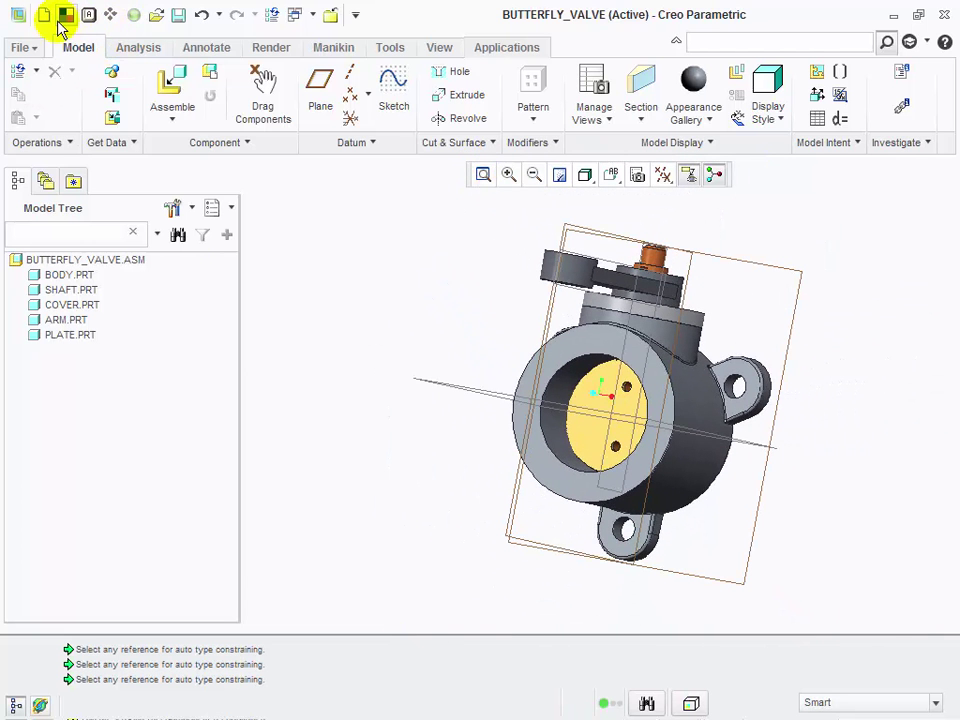
click(176, 17)
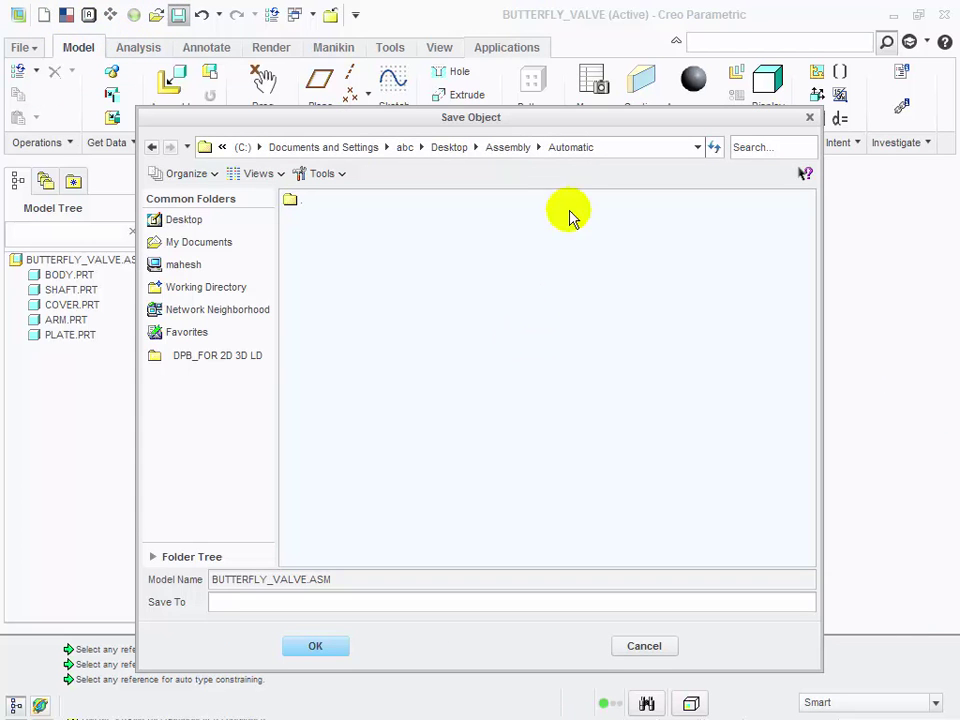
click(313, 648)
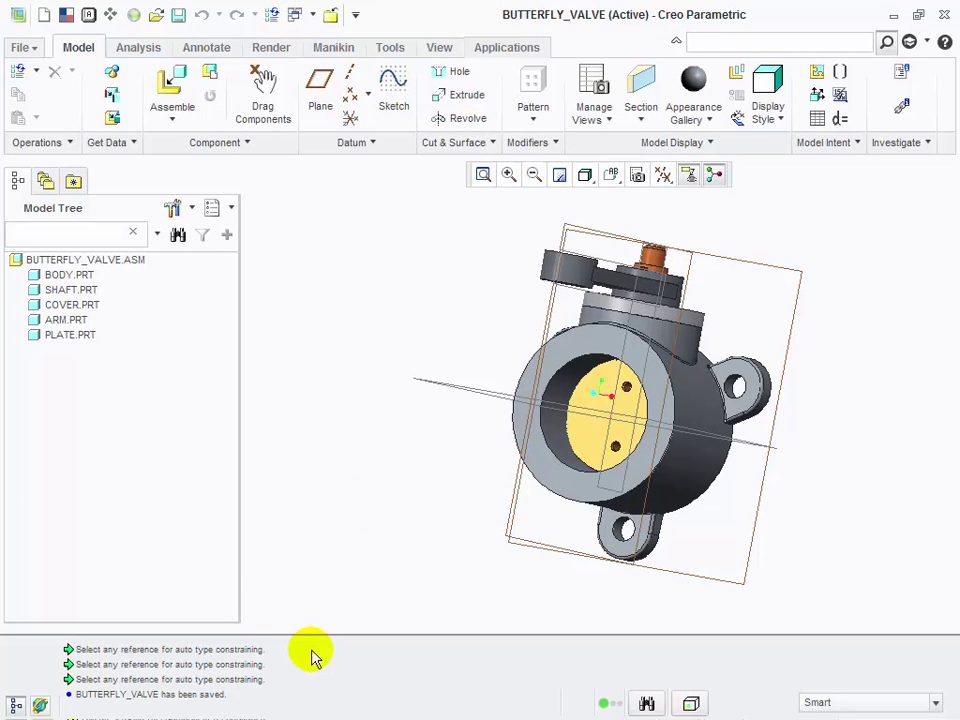
- Create a drawing named Valve_butterfly of BUTTERFLY_VALVE.ASM from the default a3_drawing template
click(43, 15)
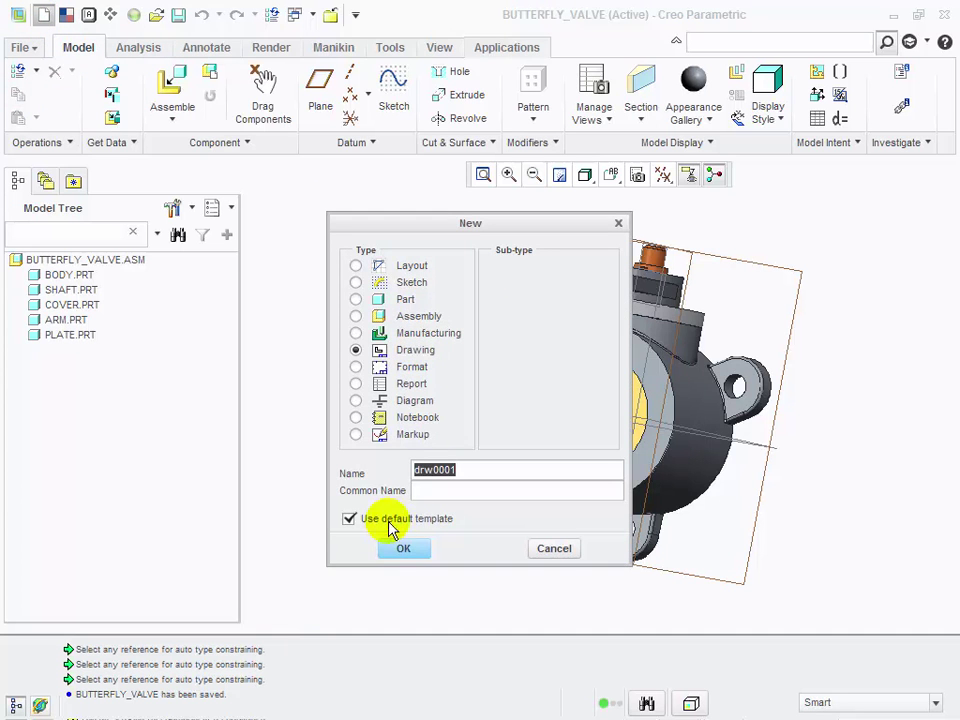
text(Valve_butterfly)
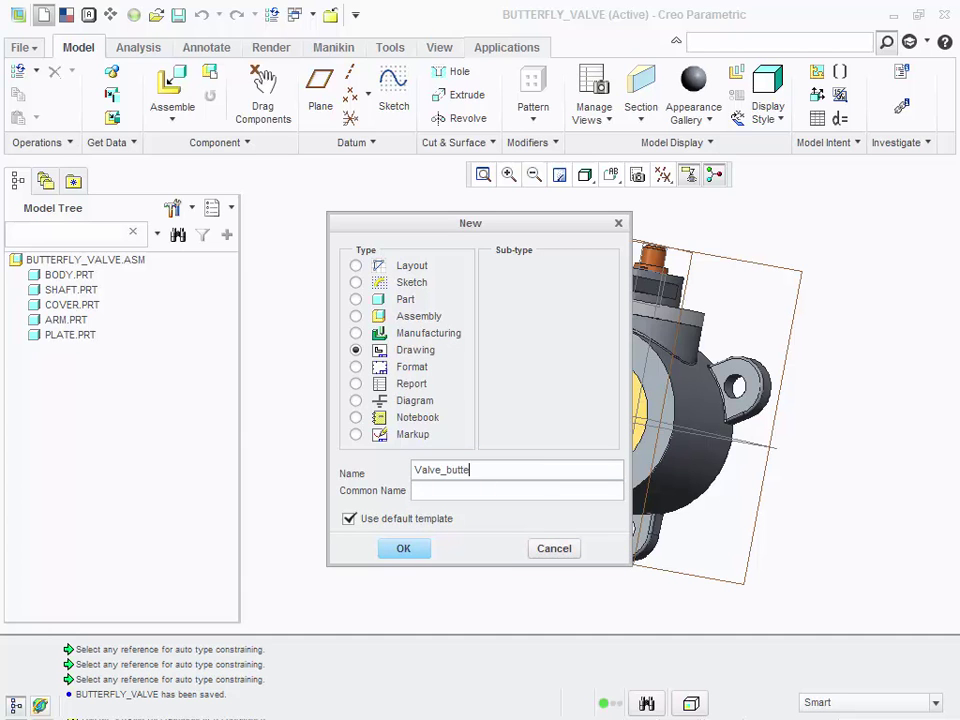
click(405, 549)
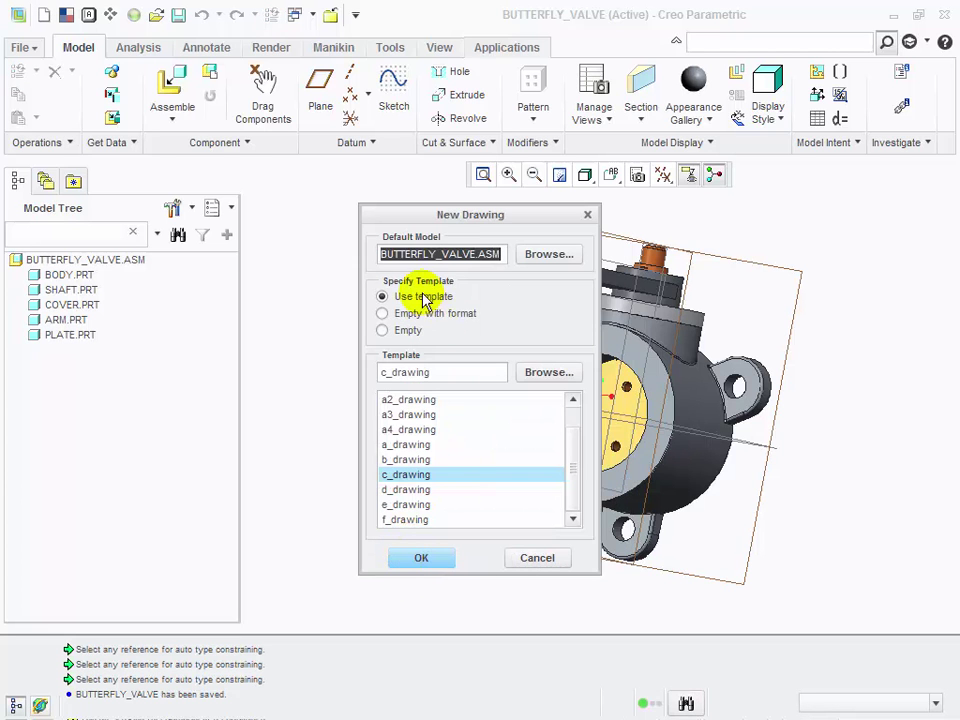
click(413, 413)
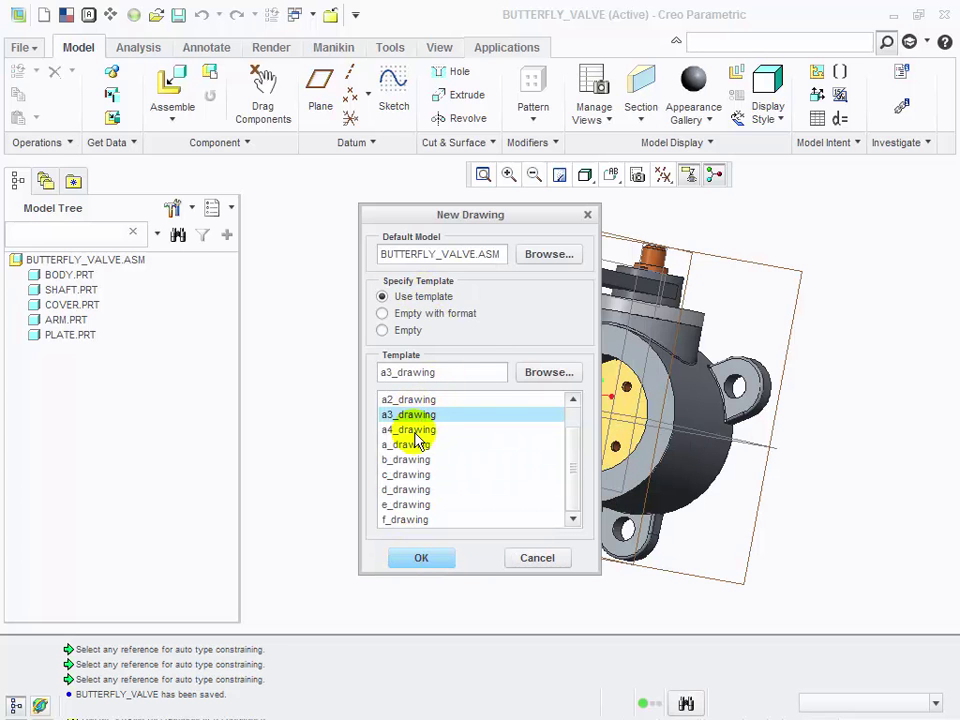
click(437, 558)
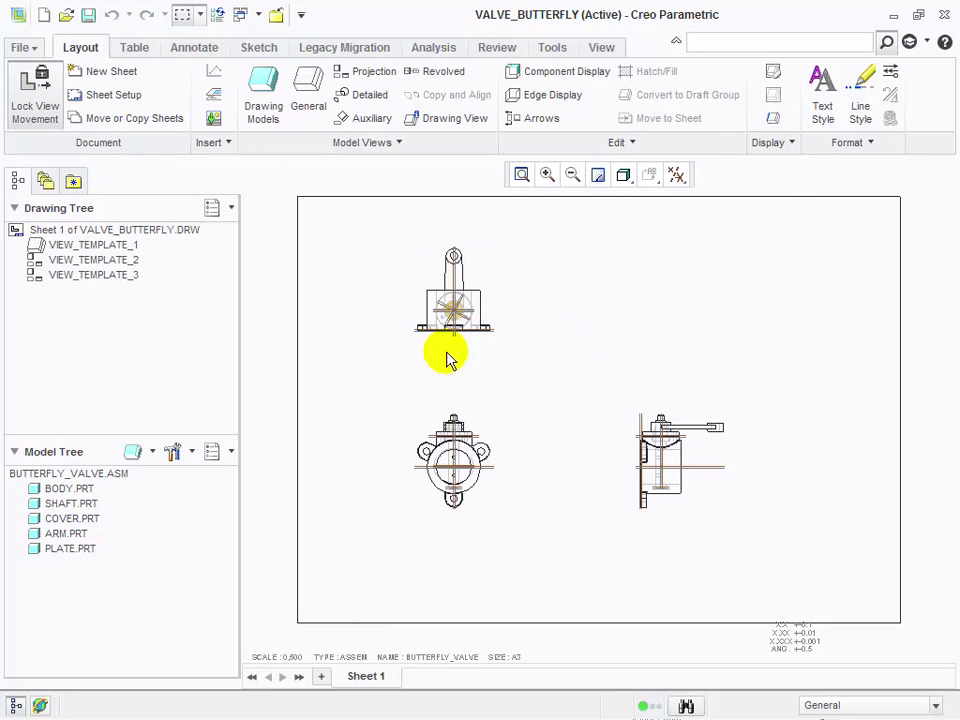
- Hide all datum axes, points, coordinate systems and planes in the drawing views
click(676, 178)
click(712, 206)
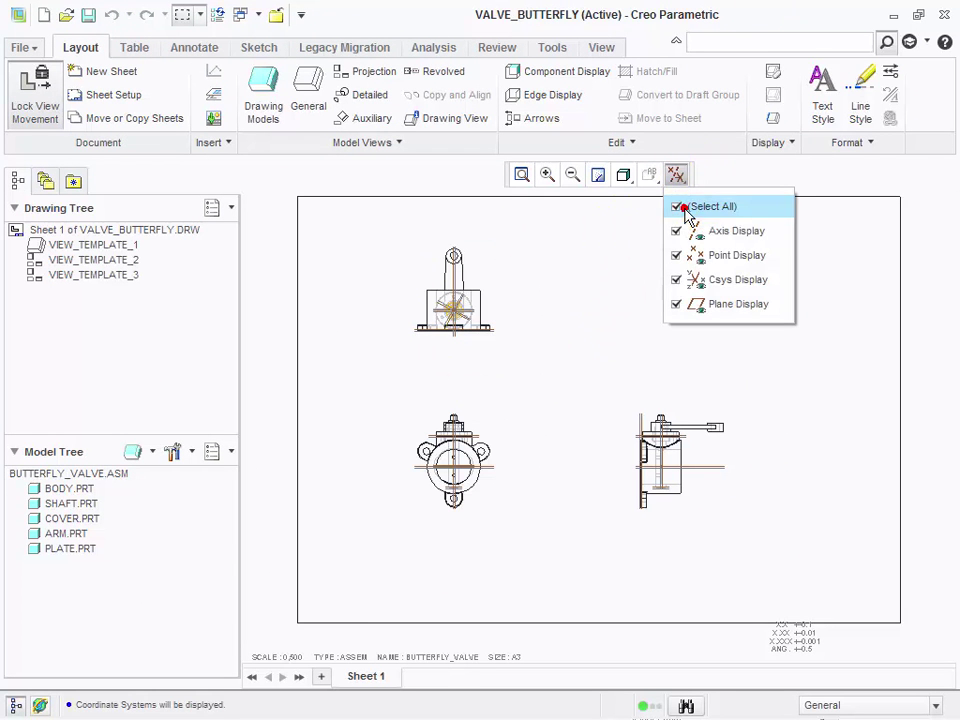
click(729, 206)
click(617, 288)
scroll(439, 304, up, 5)
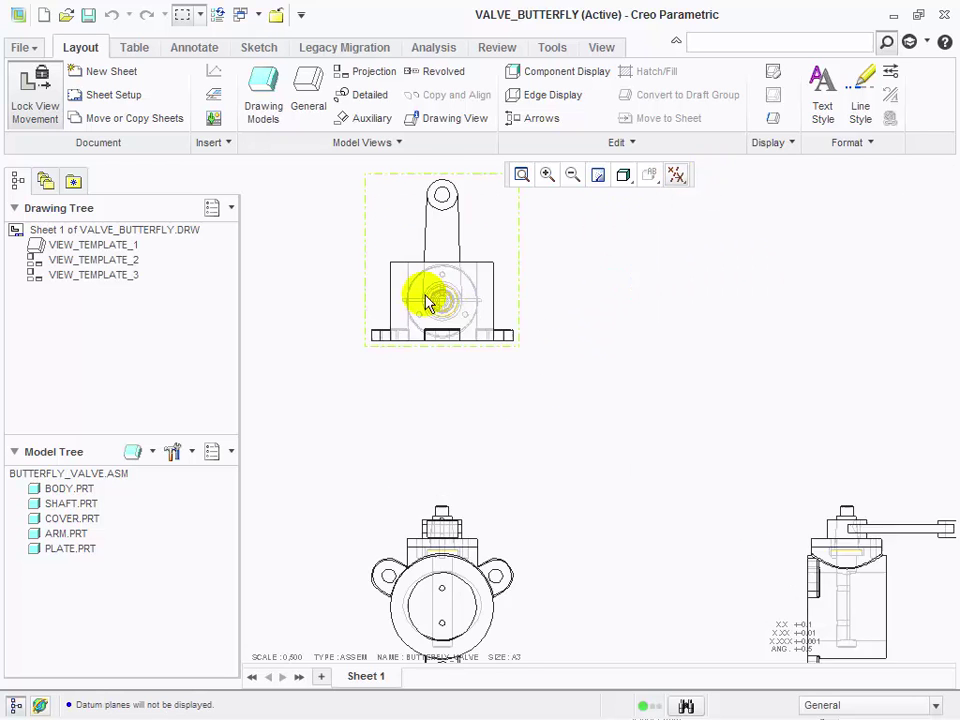
scroll(490, 378, down, 3)
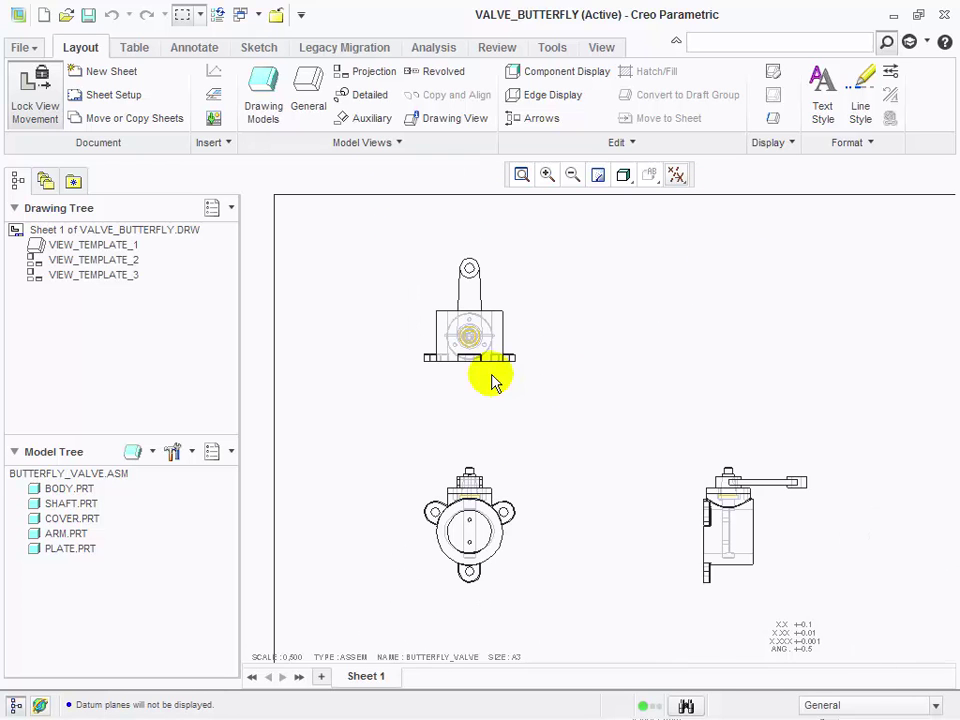
- Set the drawing sheet scale to 1 and unlock view movement
double_click(292, 657)
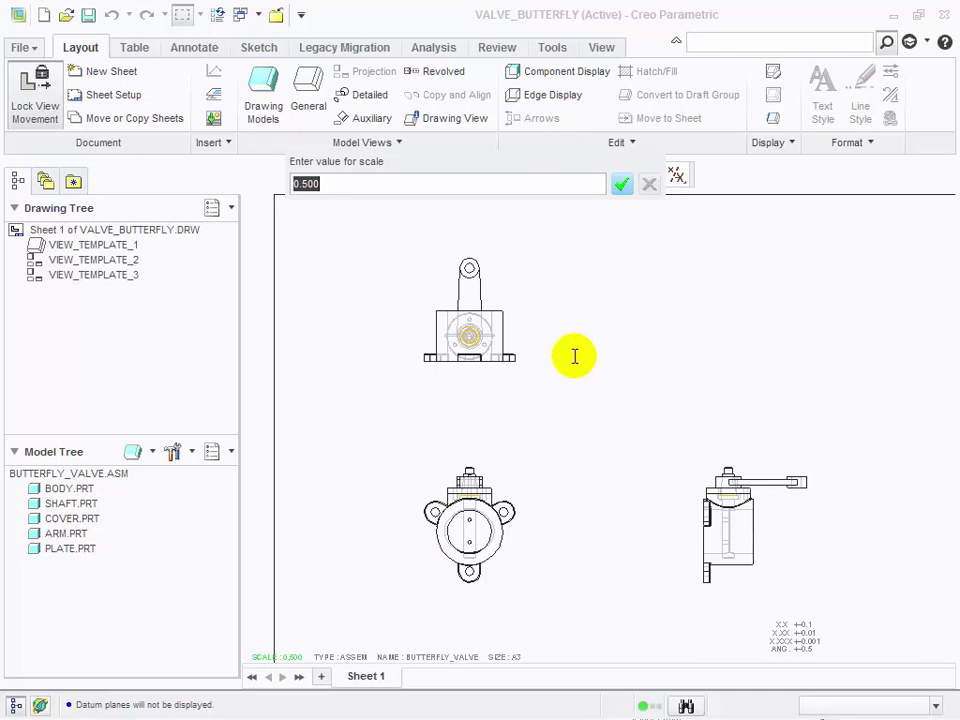
key(Return)
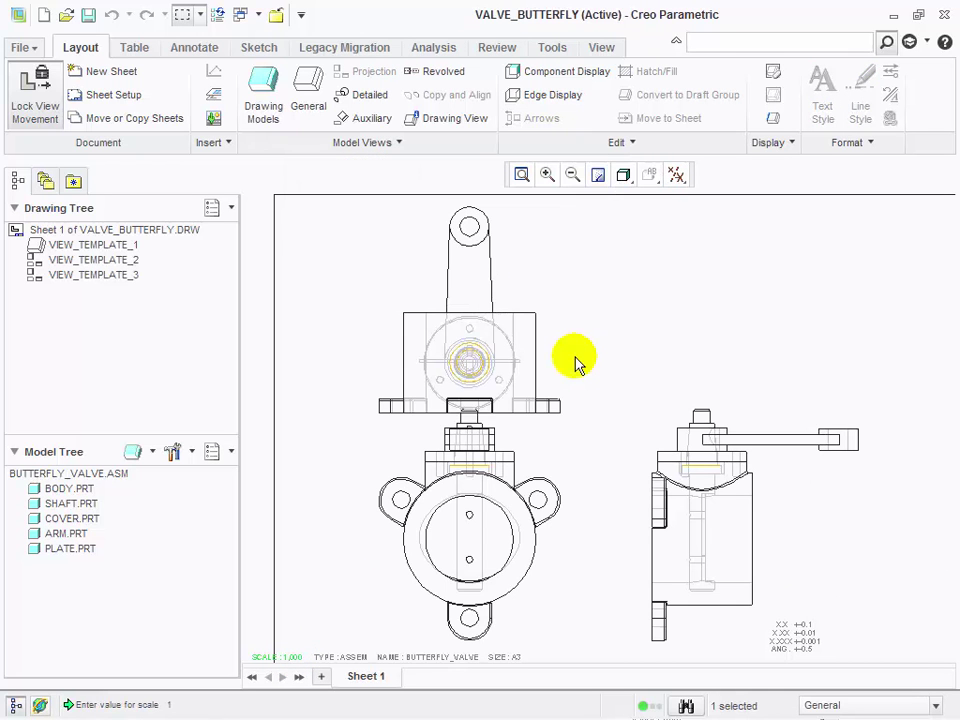
click(508, 500)
drag(446, 511, 497, 519)
click(37, 107)
- Move the front view down the sheet to separate it from the top view above it
click(490, 497)
click(625, 314)
scroll(601, 340, up, 4)
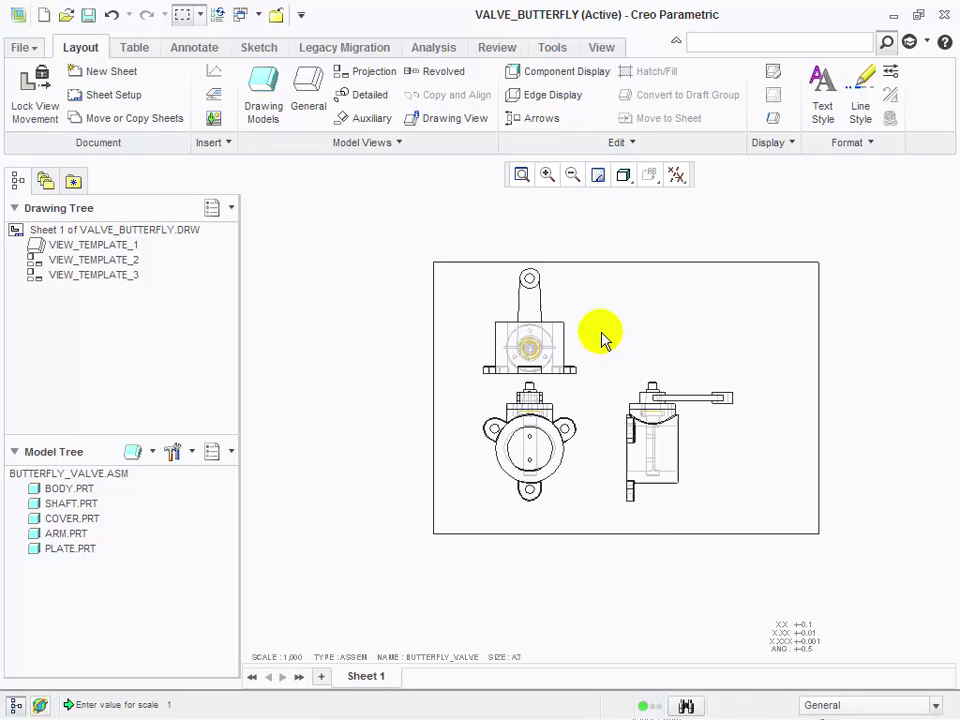
click(544, 420)
drag(539, 418, 540, 433)
click(656, 338)
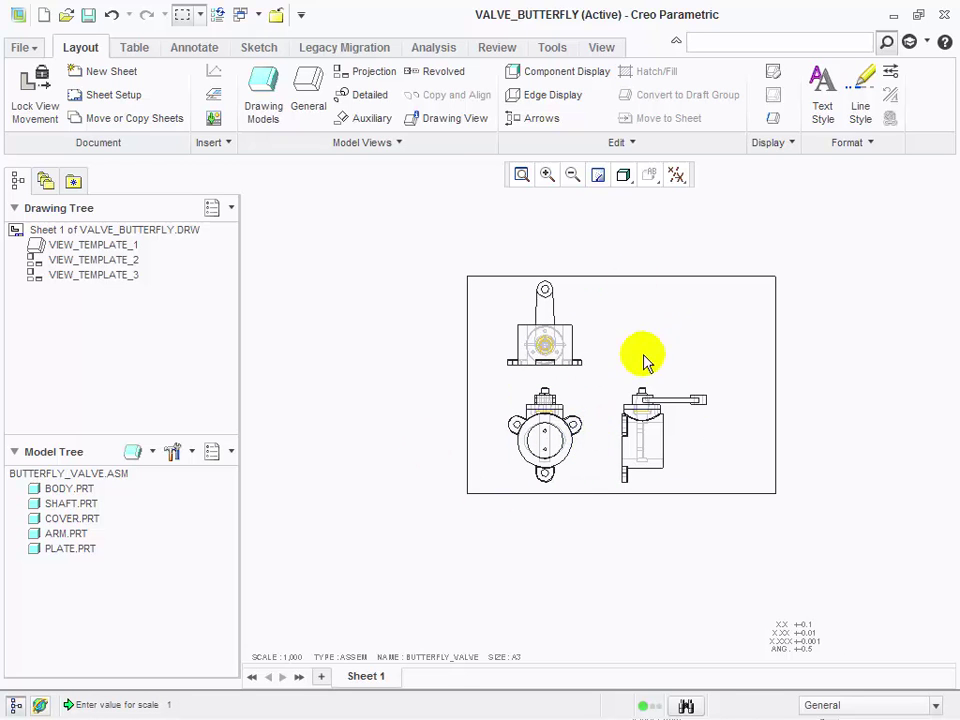
- Try a projection view to the left of the front view and delete it
scroll(677, 392, down, 3)
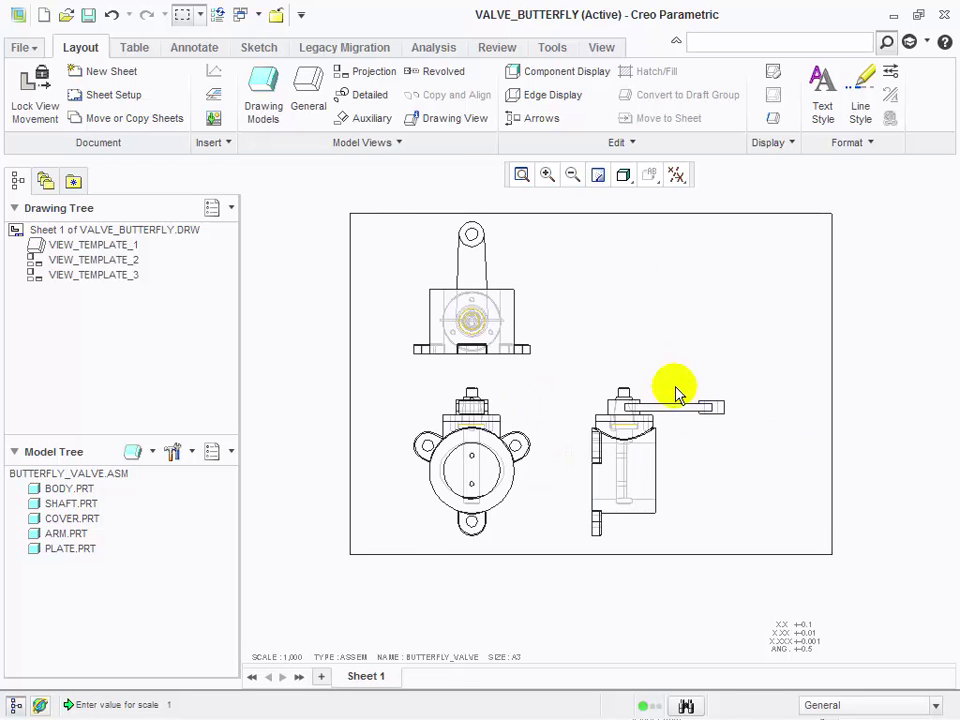
click(362, 71)
click(400, 485)
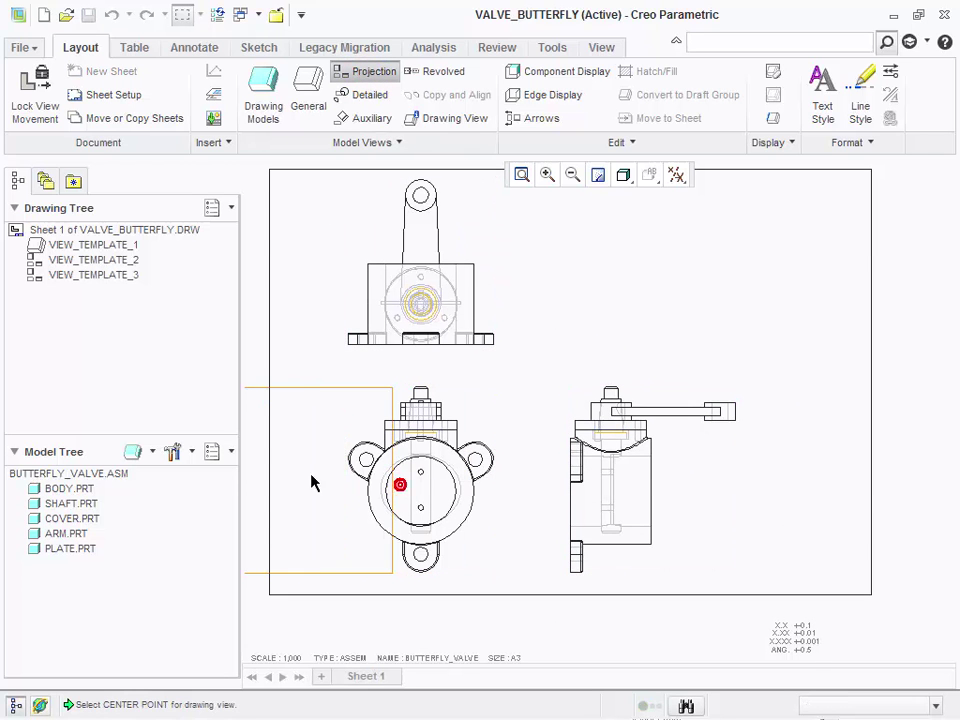
click(268, 474)
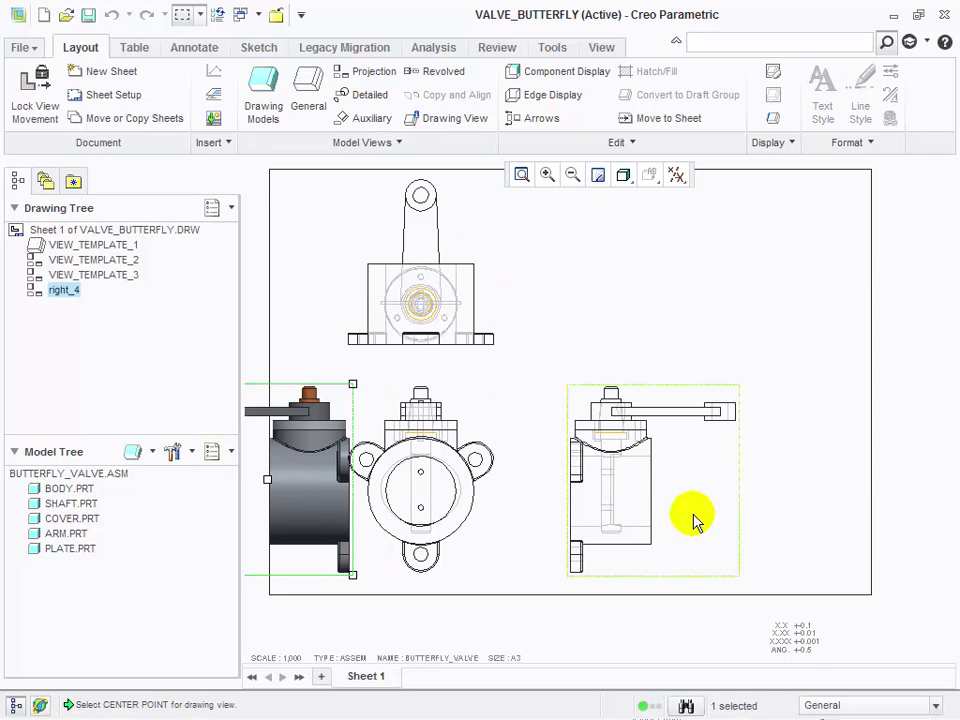
right_click(332, 466)
click(372, 283)
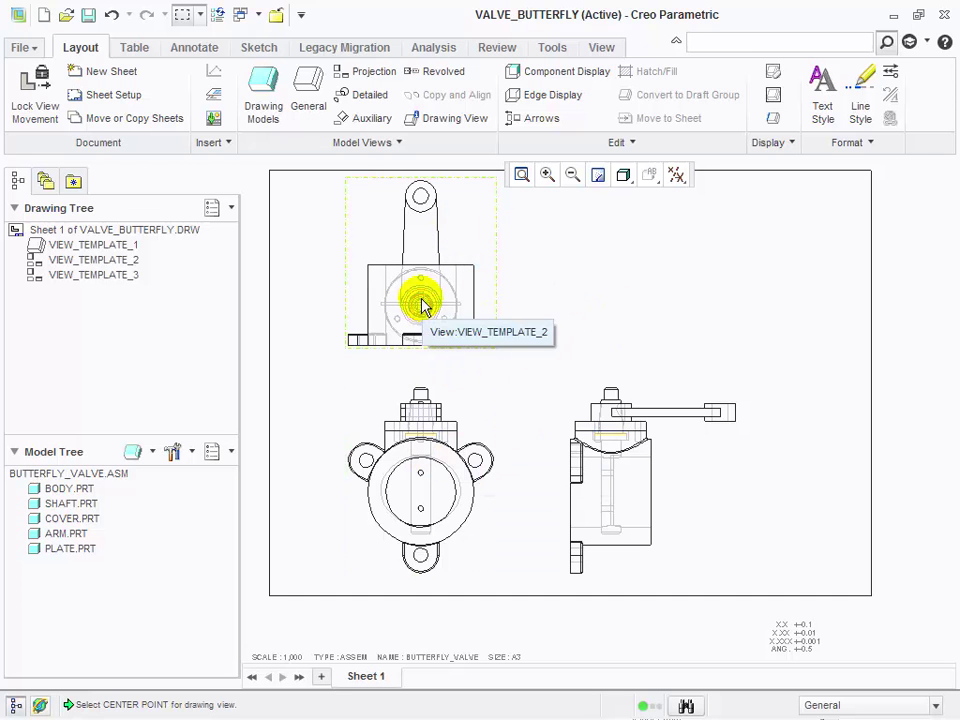
click(316, 86)
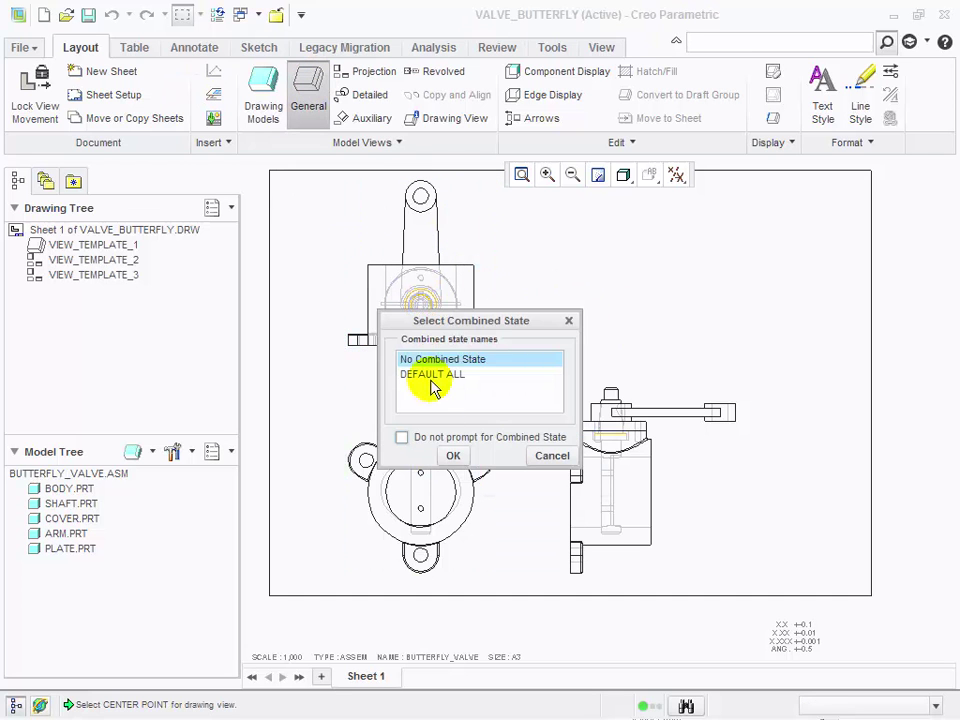
click(452, 456)
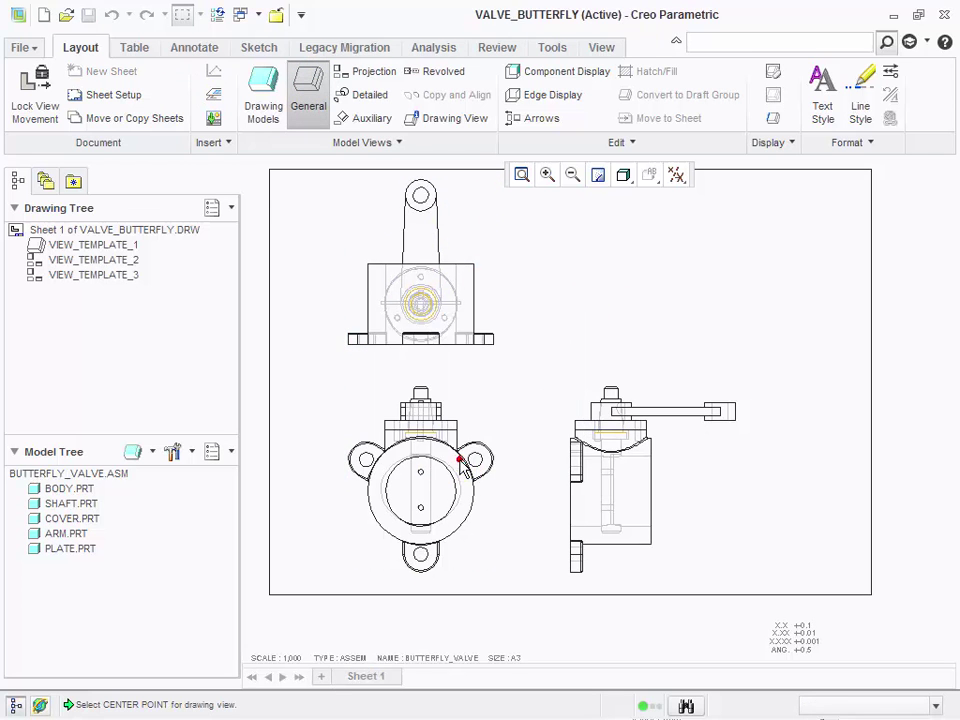
click(705, 290)
mouse_move(738, 163)
mouse_down()
mouse_move(335, 57)
mouse_move(237, 8)
mouse_up()
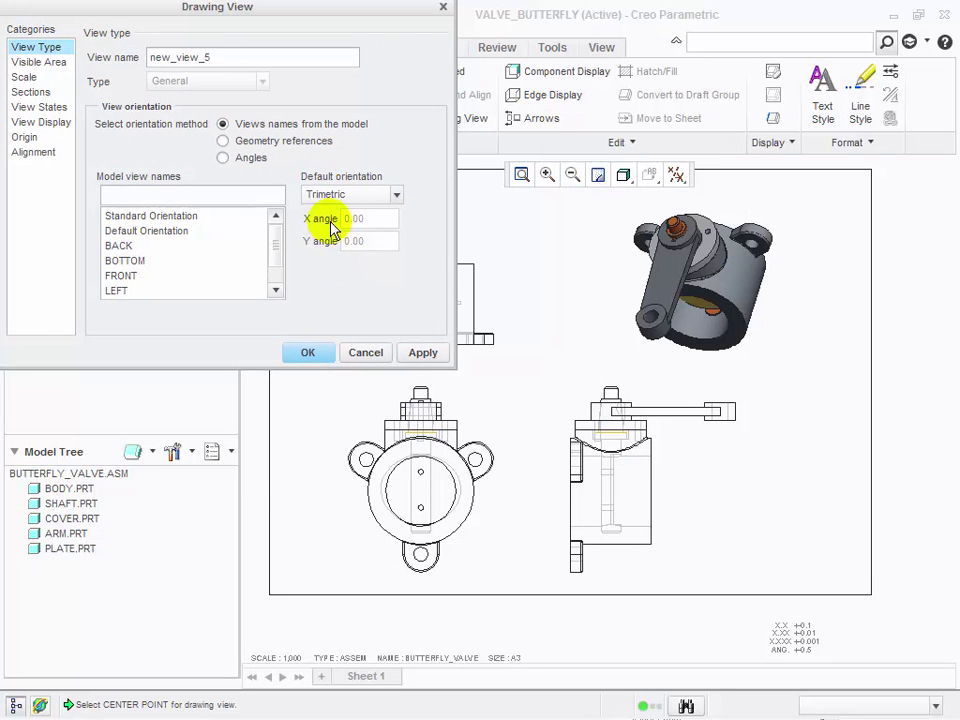
click(244, 160)
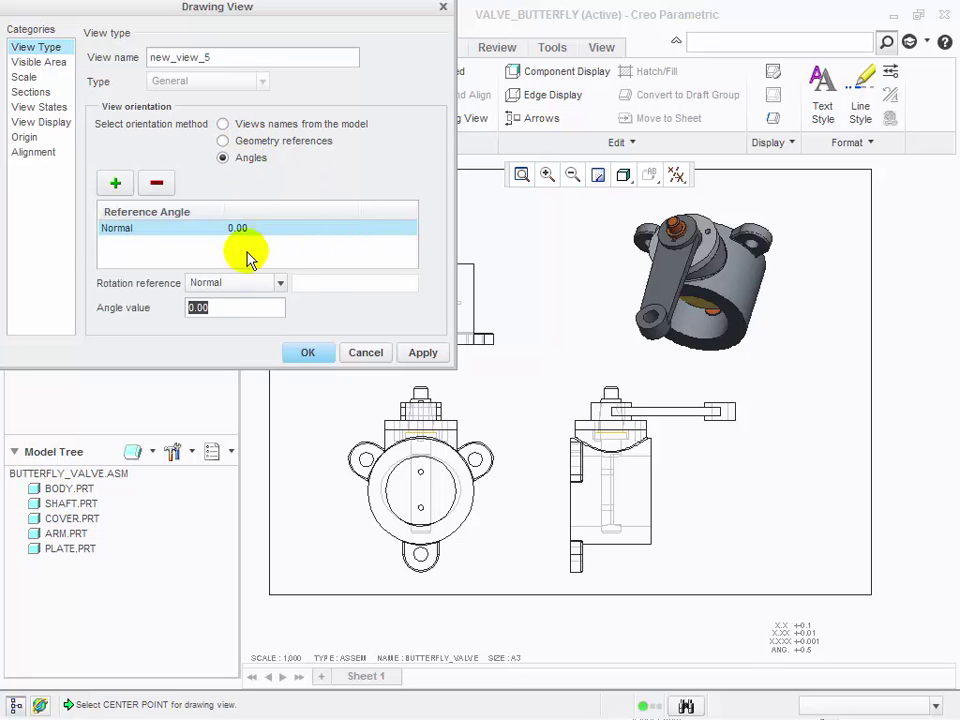
text(45)
click(423, 352)
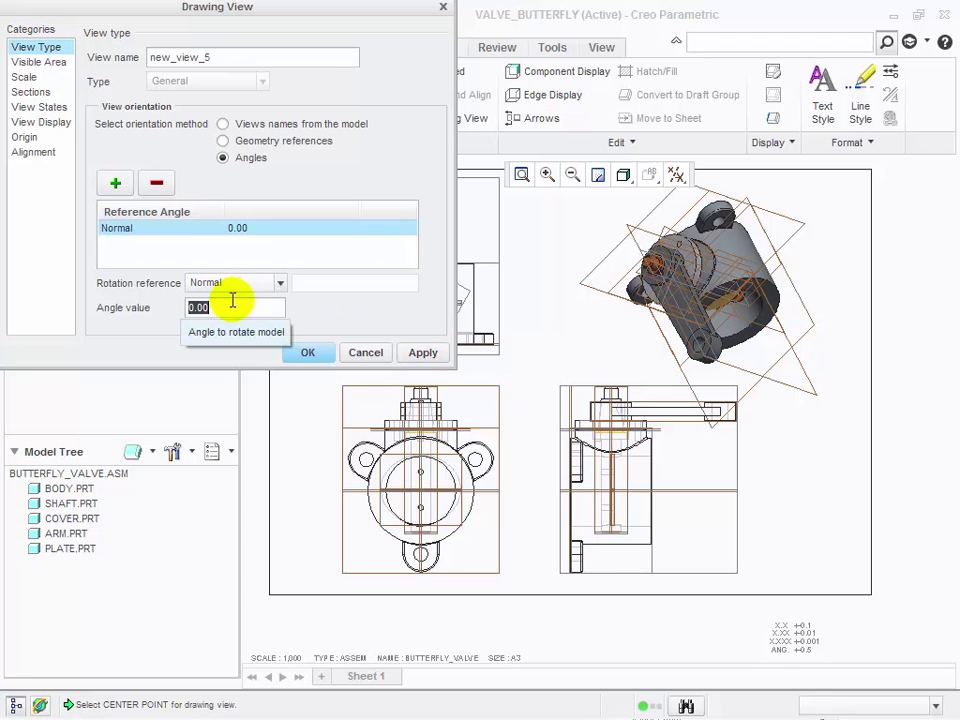
text(90)
click(423, 352)
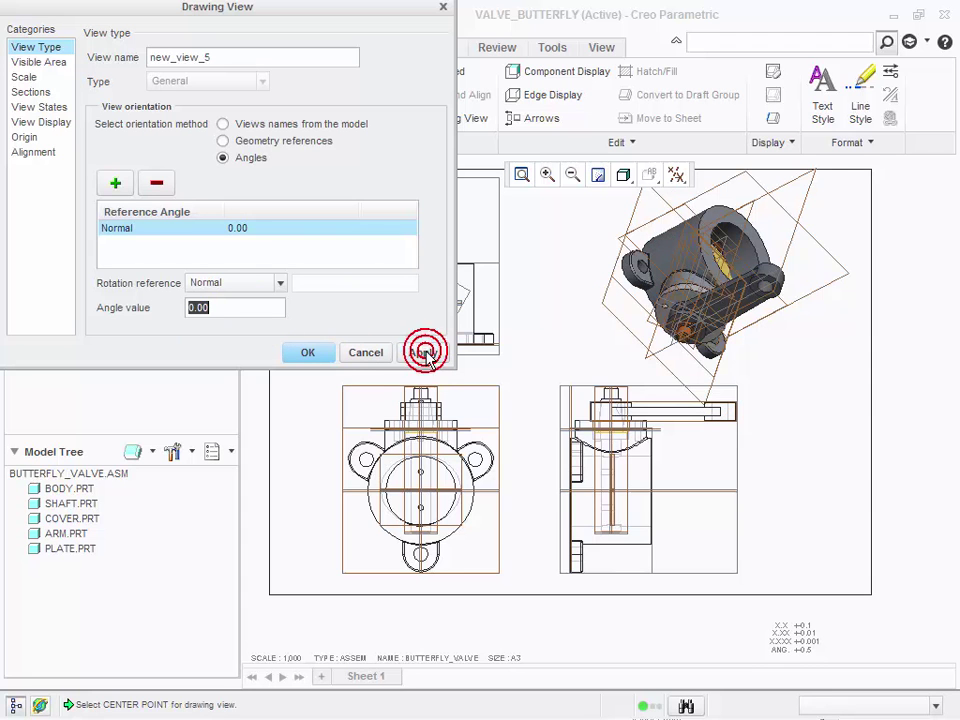
click(362, 353)
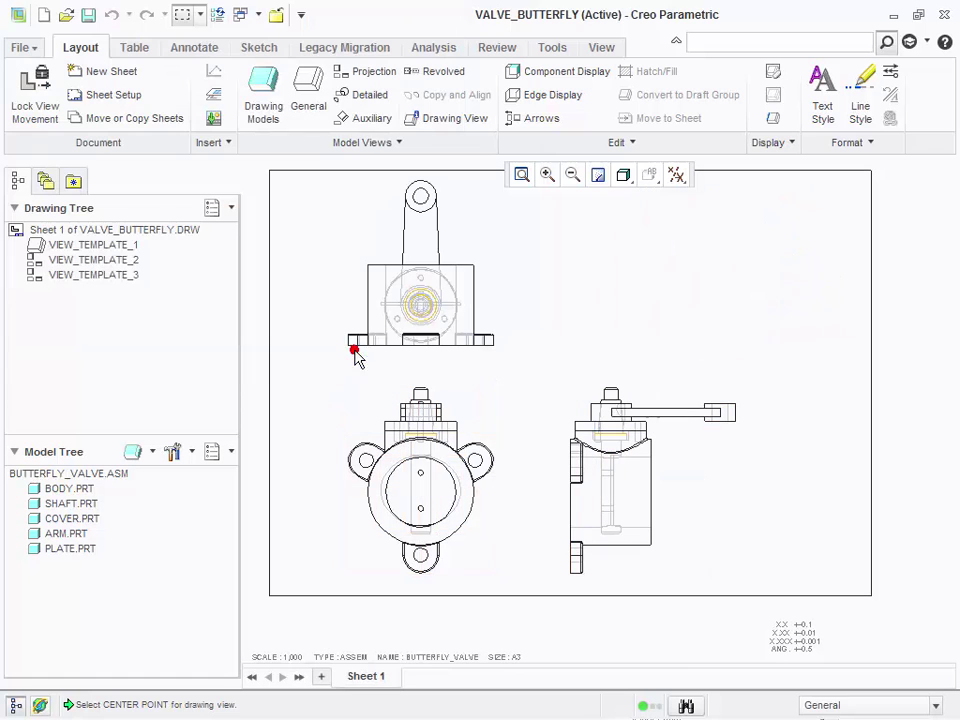
- Insert a general view with No Combined State in the sheet's empty upper-right area, using the Default Orientation
click(305, 106)
click(449, 455)
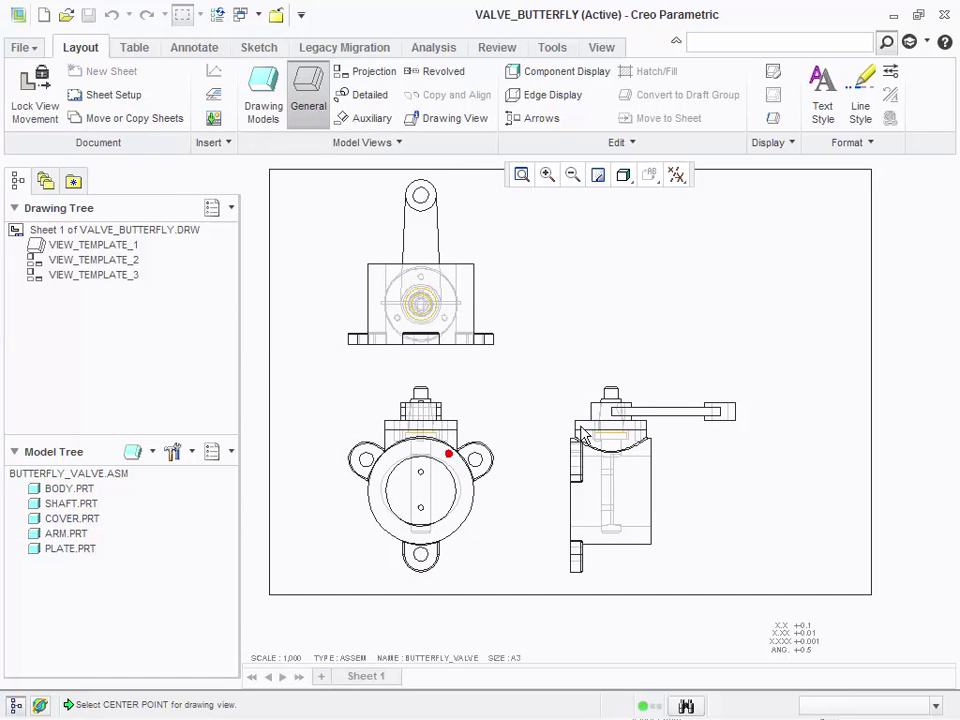
click(690, 272)
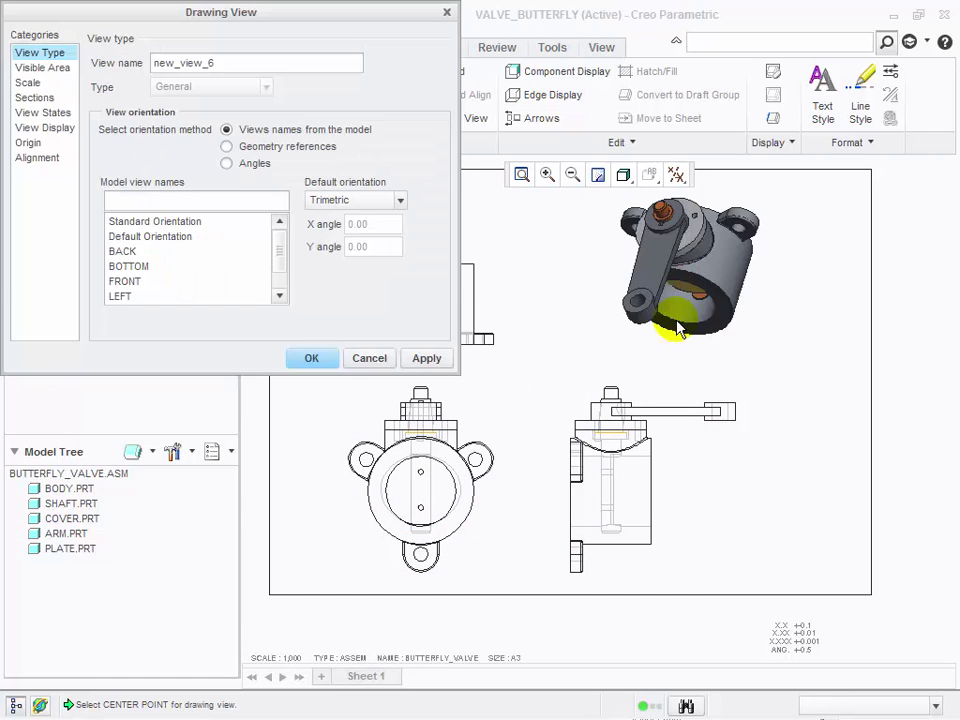
click(180, 222)
click(426, 360)
click(147, 236)
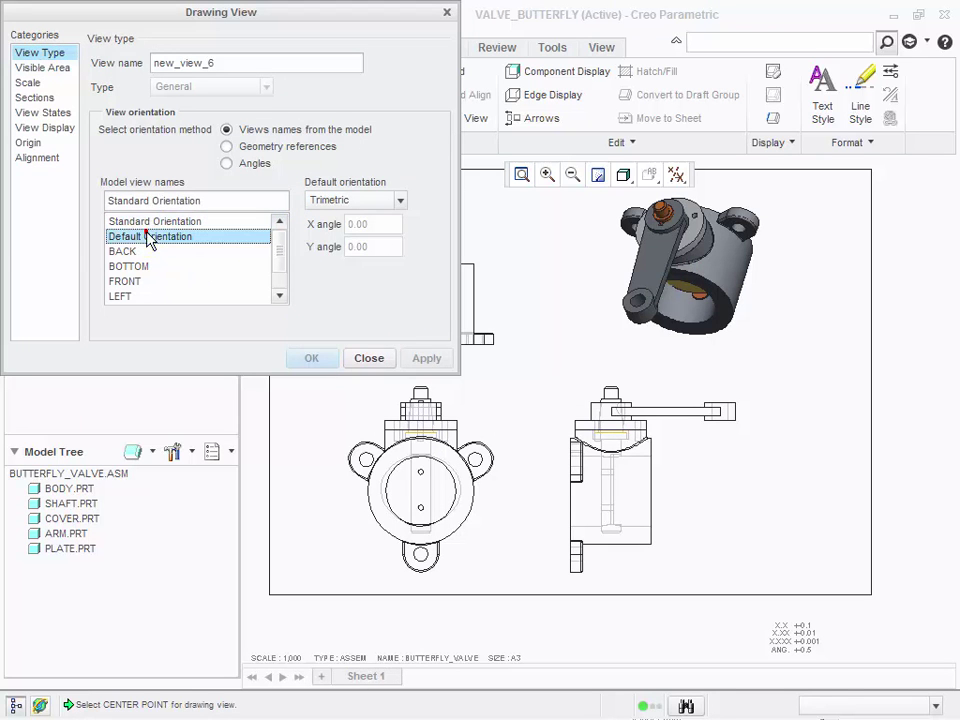
click(311, 358)
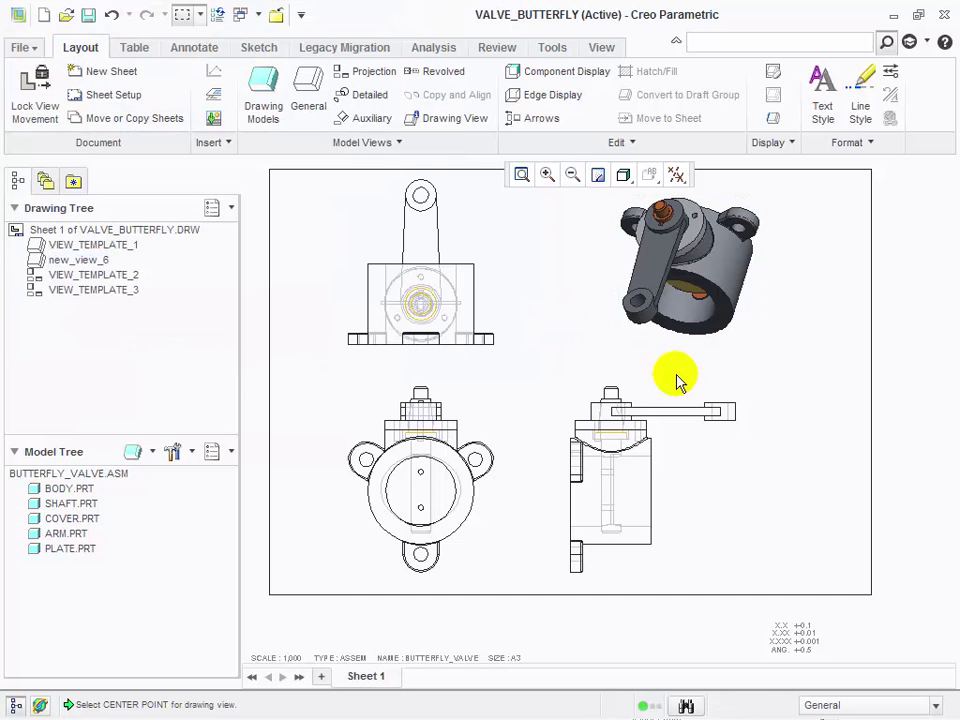
scroll(679, 374, up, 1)
scroll(690, 333, down, 3)
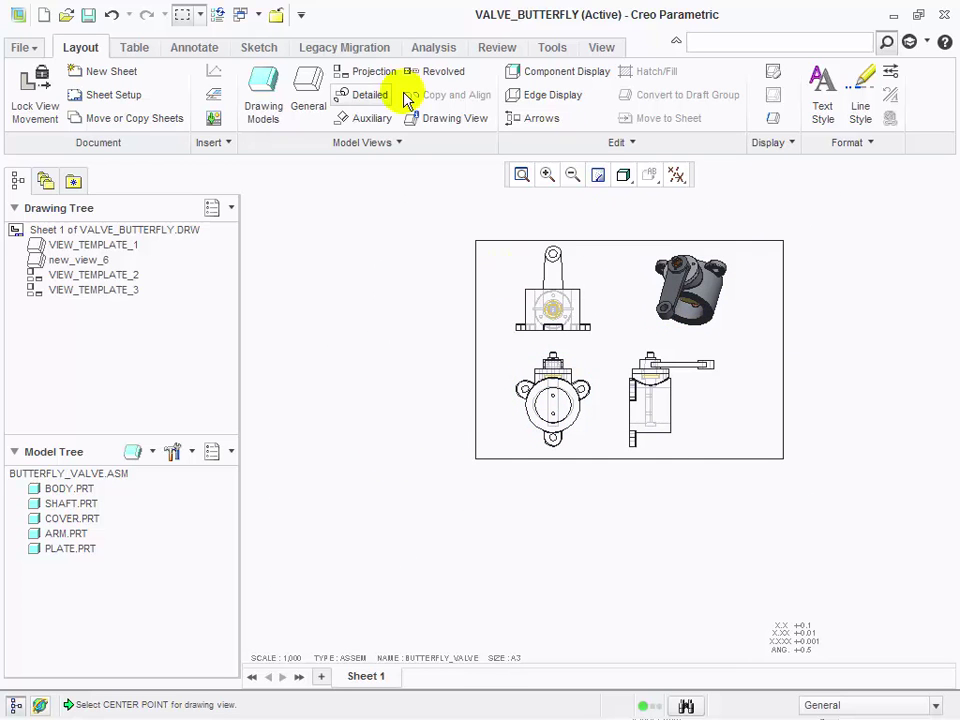
scroll(739, 354, up, 3)
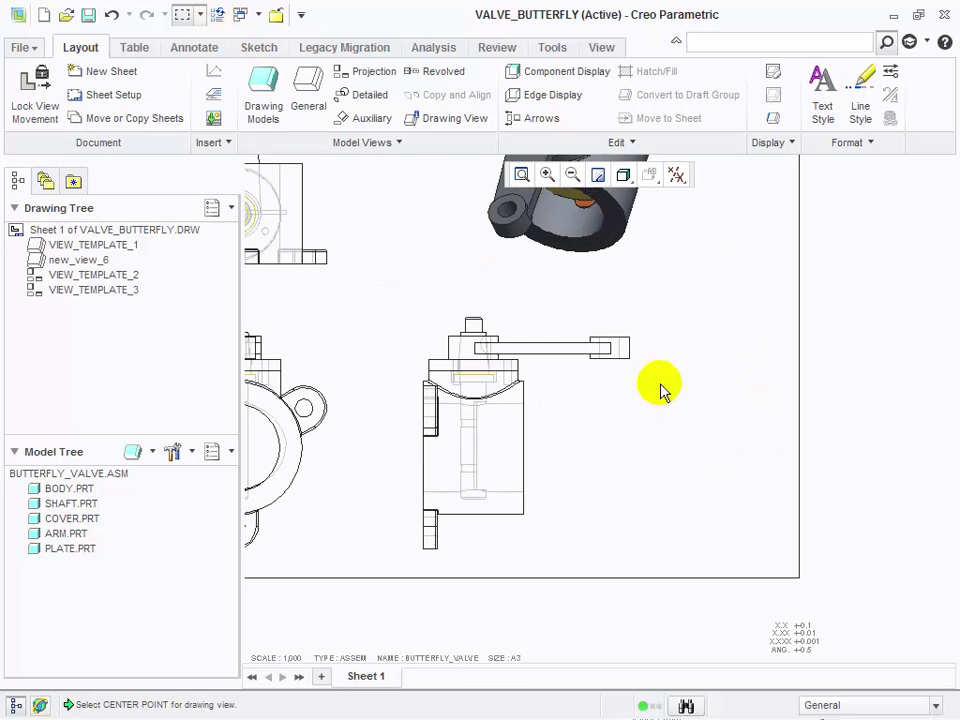
scroll(596, 461, down, 2)
scroll(596, 468, up, 1)
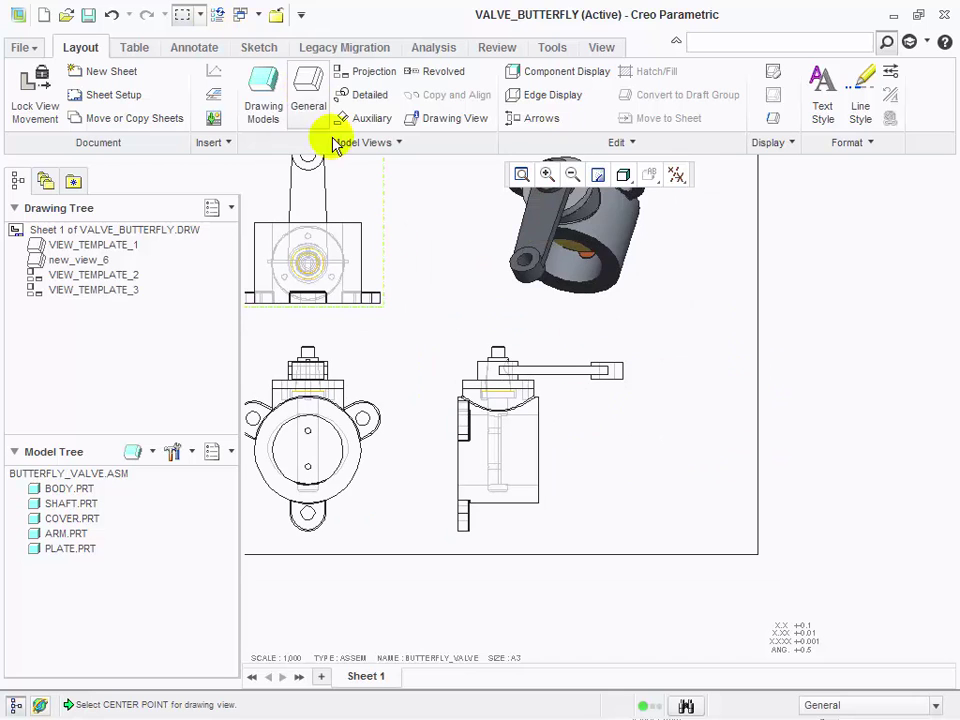
- Switch to the BUTTERFLY_VALVE assembly window
click(246, 16)
click(290, 45)
mouse_move(493, 414)
middle_down()
mouse_move(499, 437)
mouse_move(492, 431)
middle_up()
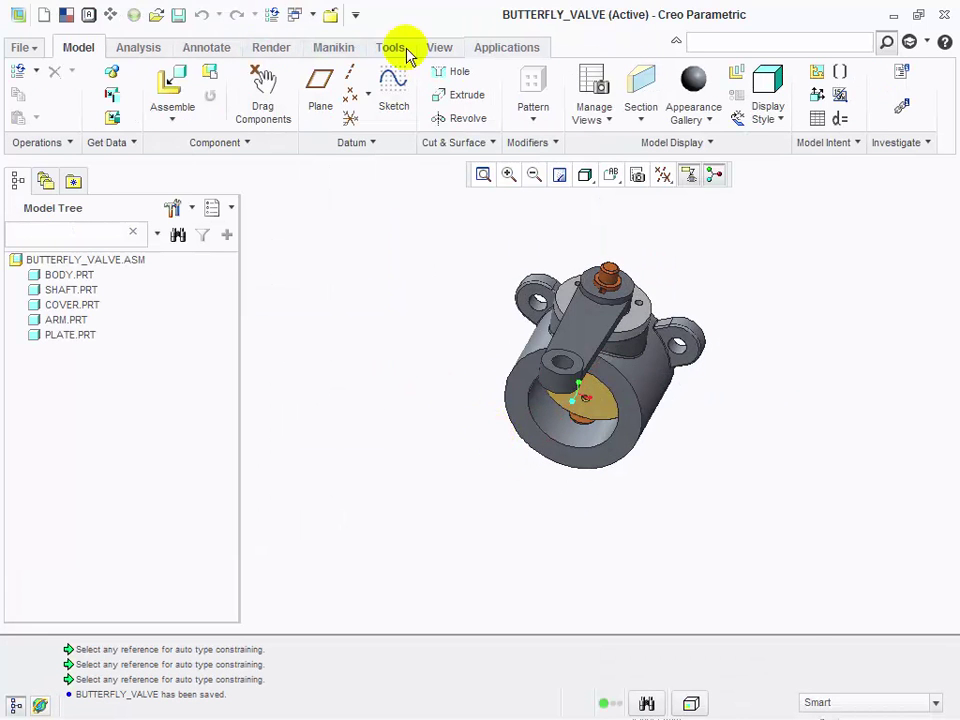
click(638, 102)
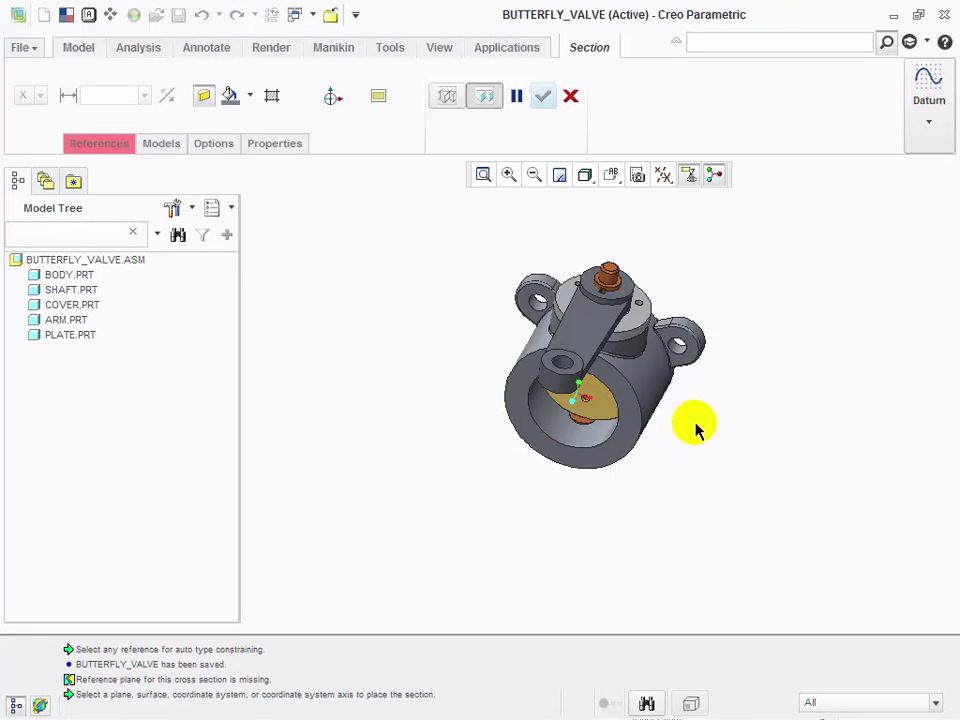
middle_drag(632, 439, 590, 400)
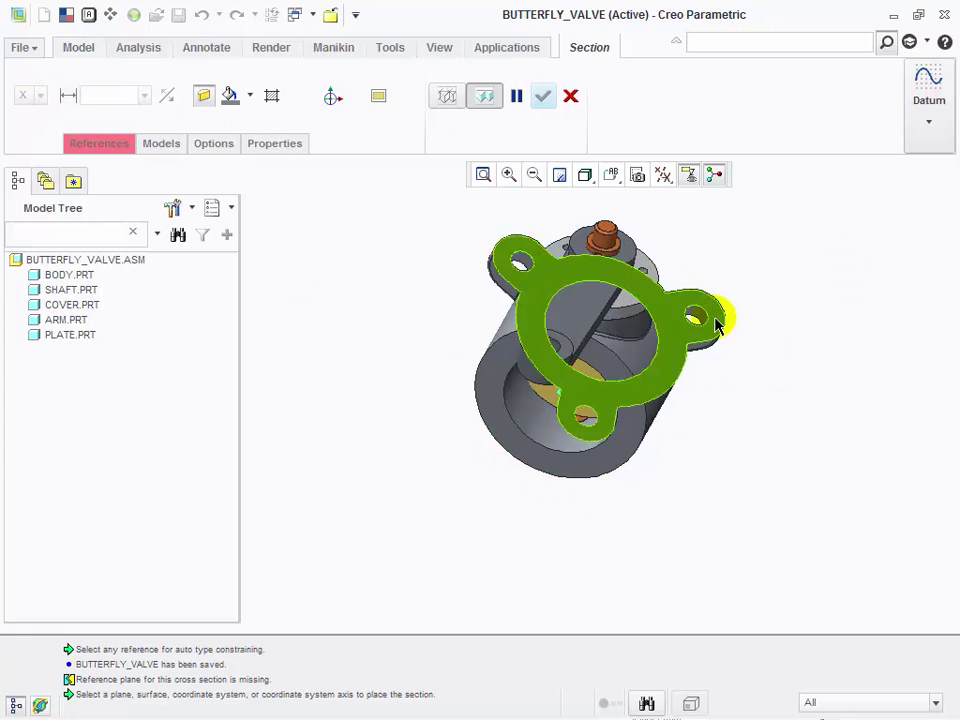
scroll(723, 328, down, 3)
scroll(605, 335, up, 3)
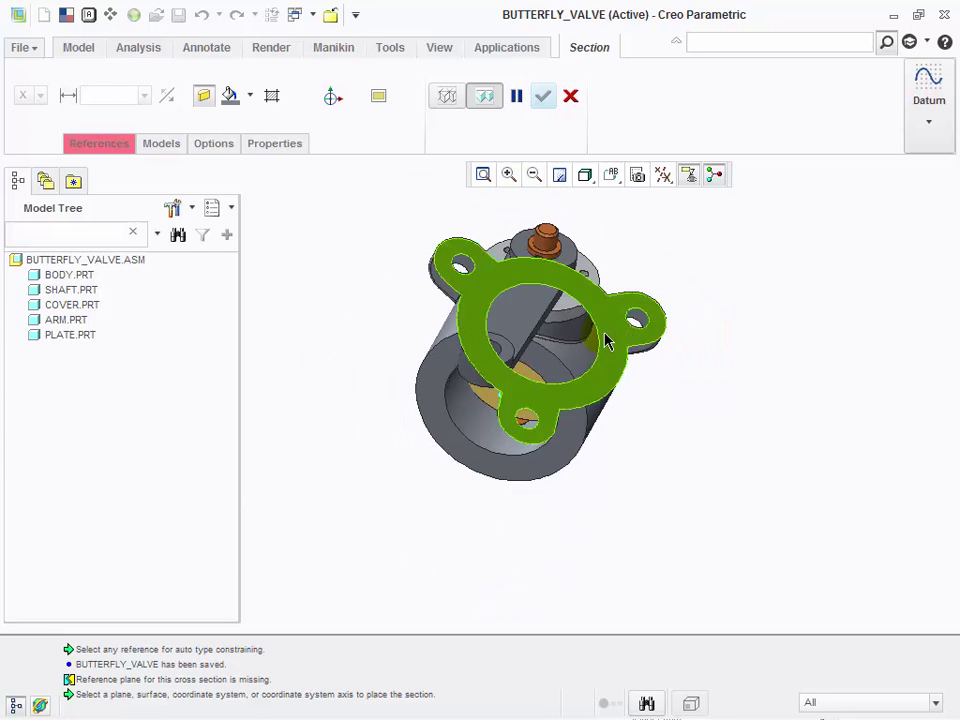
scroll(605, 300, down, 2)
click(571, 96)
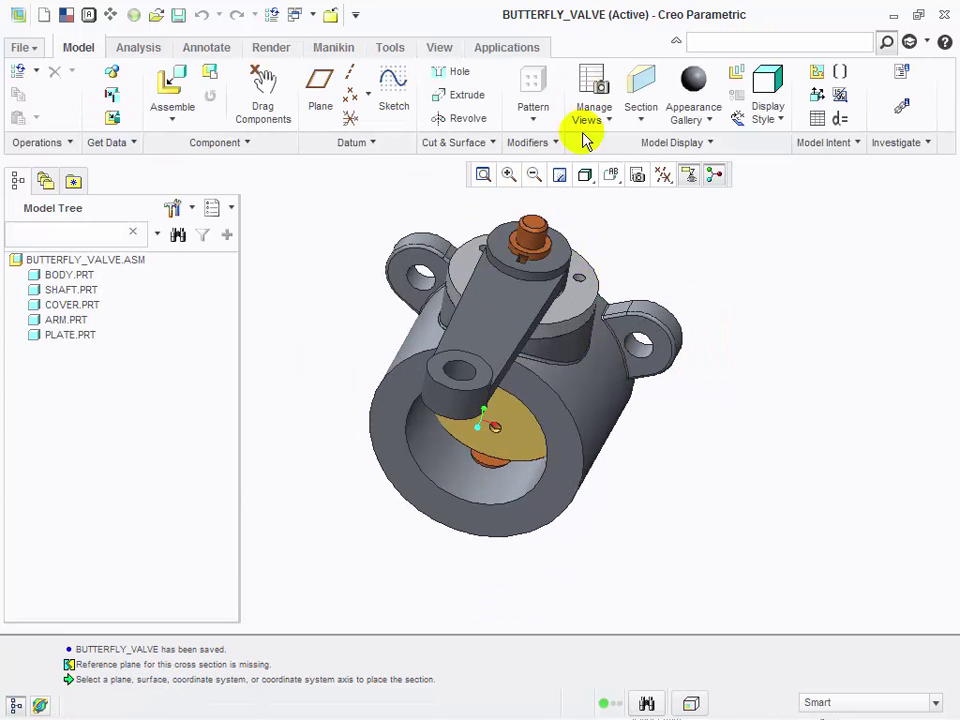
- Turn on the display of datum planes in the valve assembly
click(662, 176)
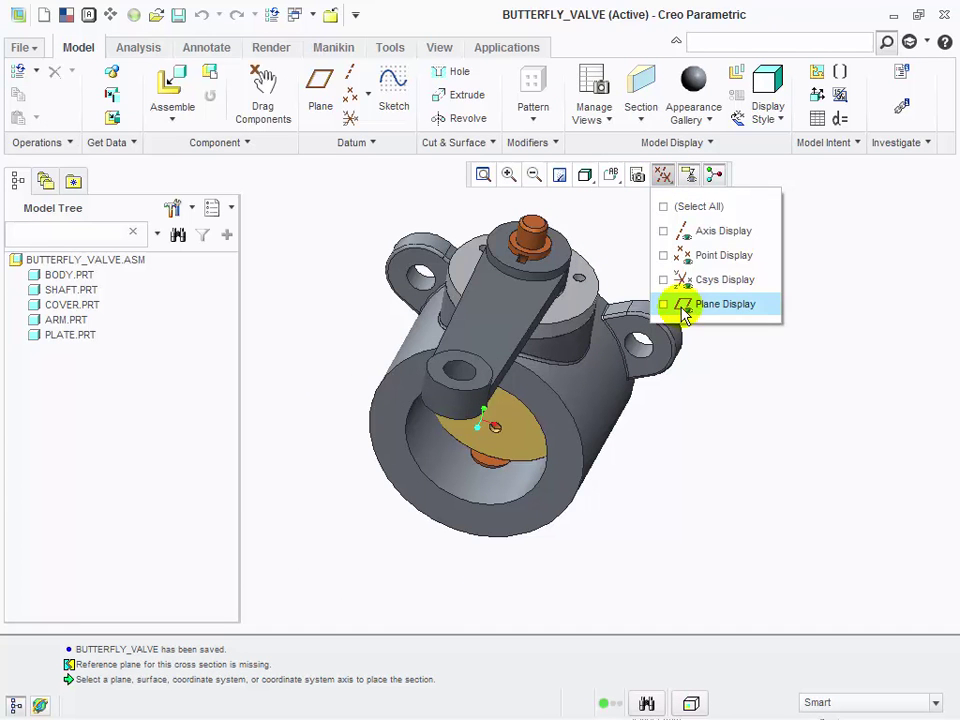
click(705, 304)
click(836, 362)
- Start a planar section on the vertical lengthwise datum plane through the shaft and arm, with an offset of 0
click(636, 112)
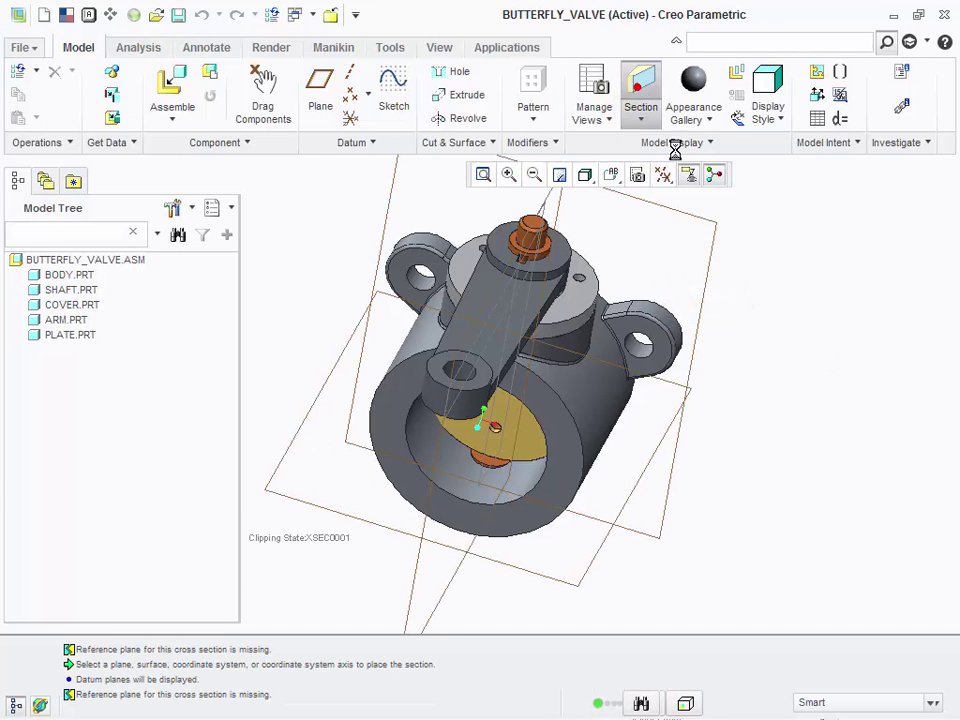
click(416, 585)
middle_drag(416, 585, 525, 435)
drag(533, 437, 535, 397)
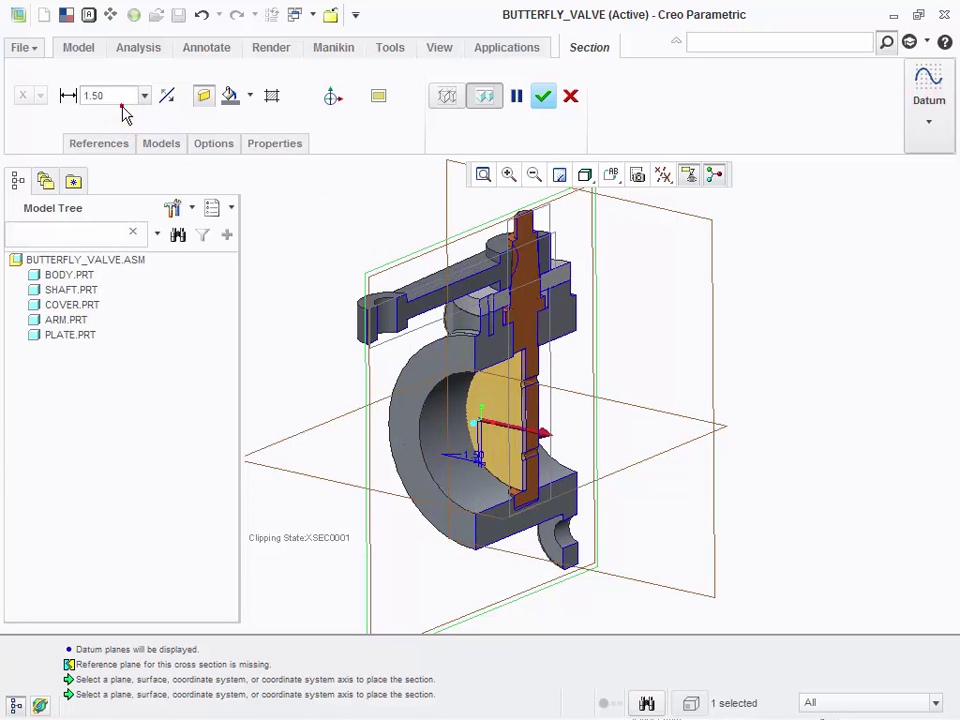
text(0)
key(Return)
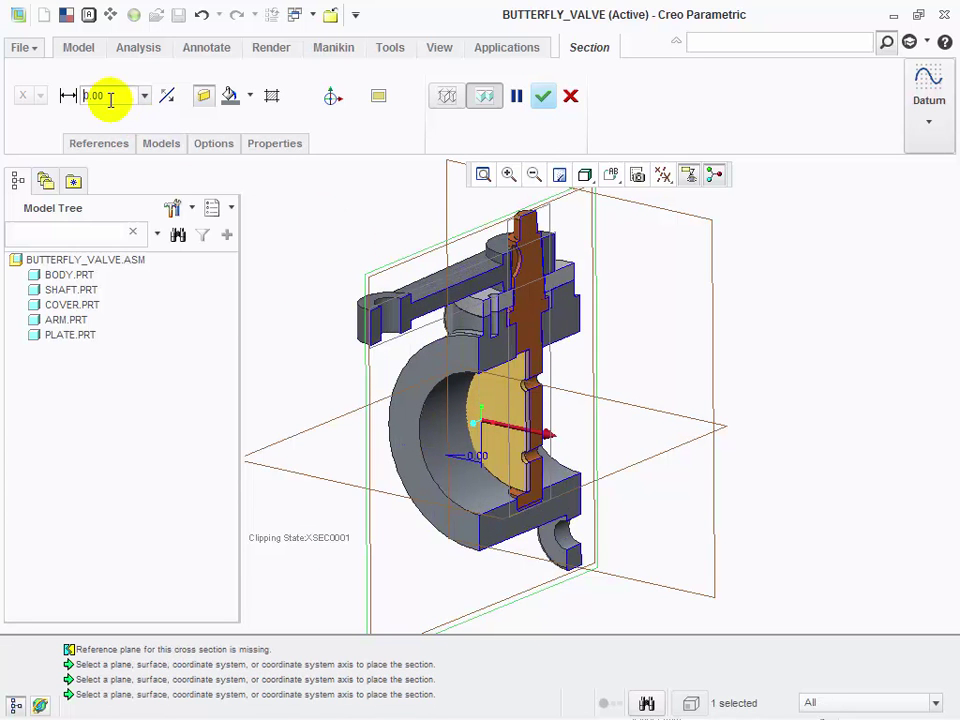
- Show hatching on the section's cut faces and colour them with the dark orange theme colour
click(270, 95)
middle_drag(692, 392, 672, 402)
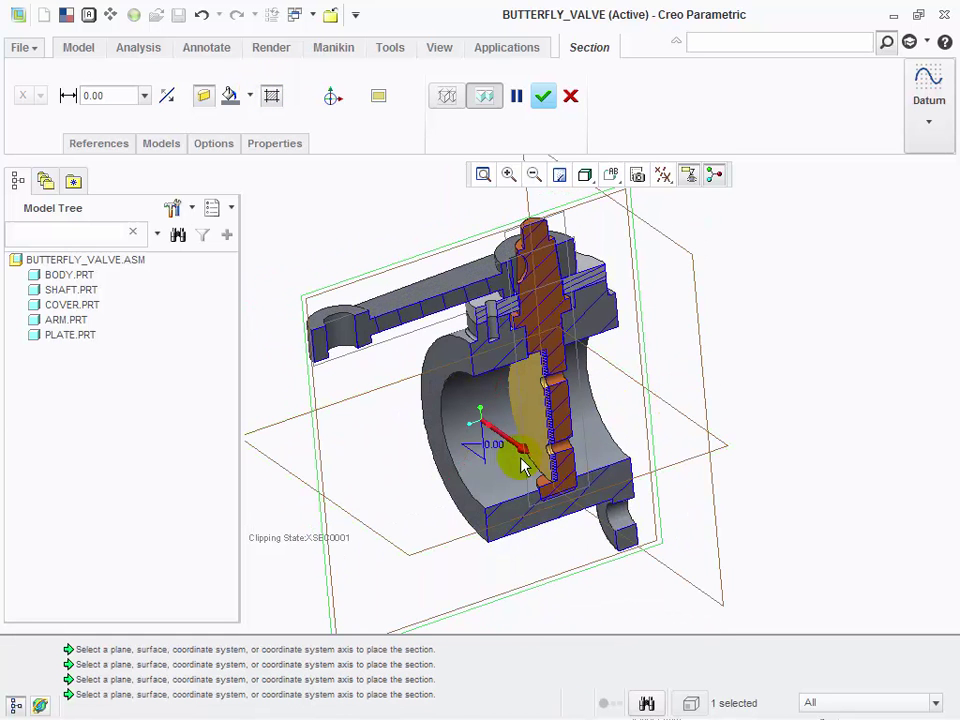
click(250, 96)
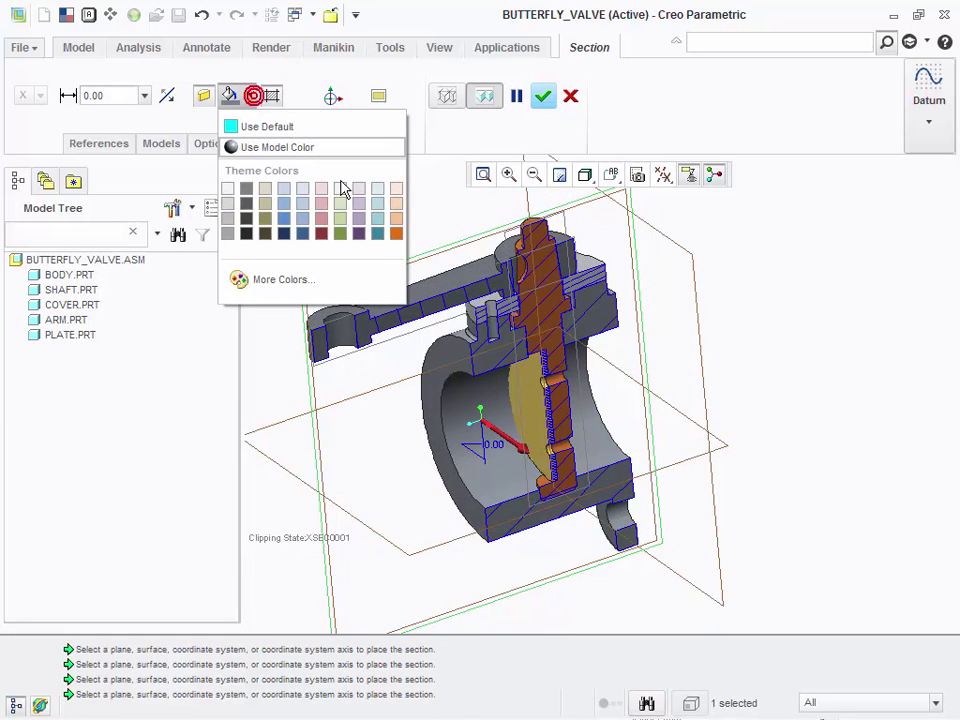
click(396, 232)
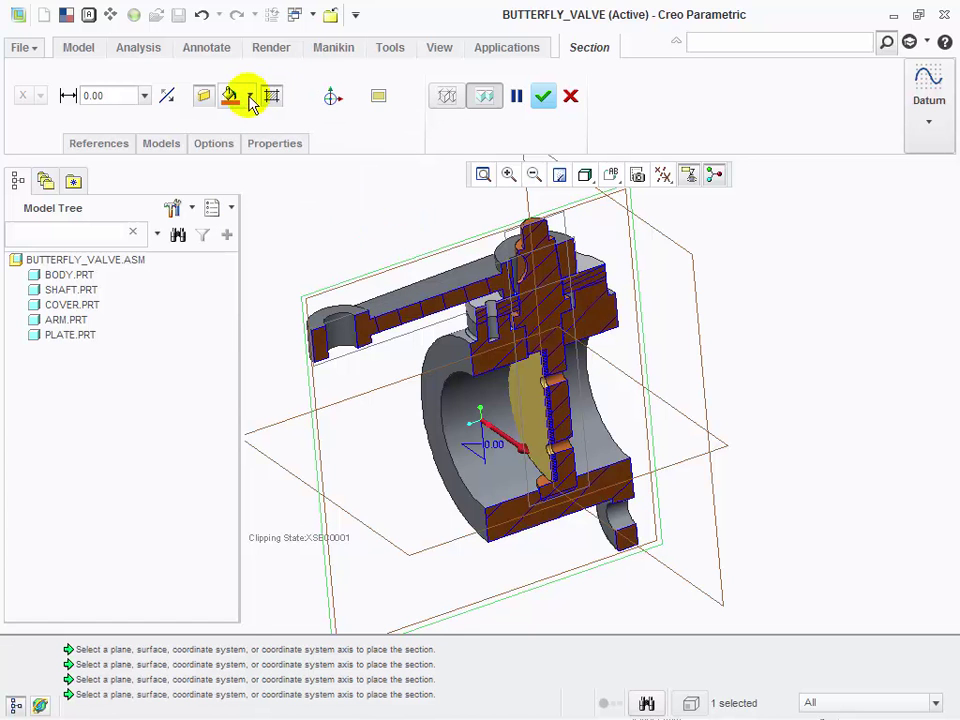
- Show the section in a separate 2D section viewer and fit it in the viewer
click(378, 95)
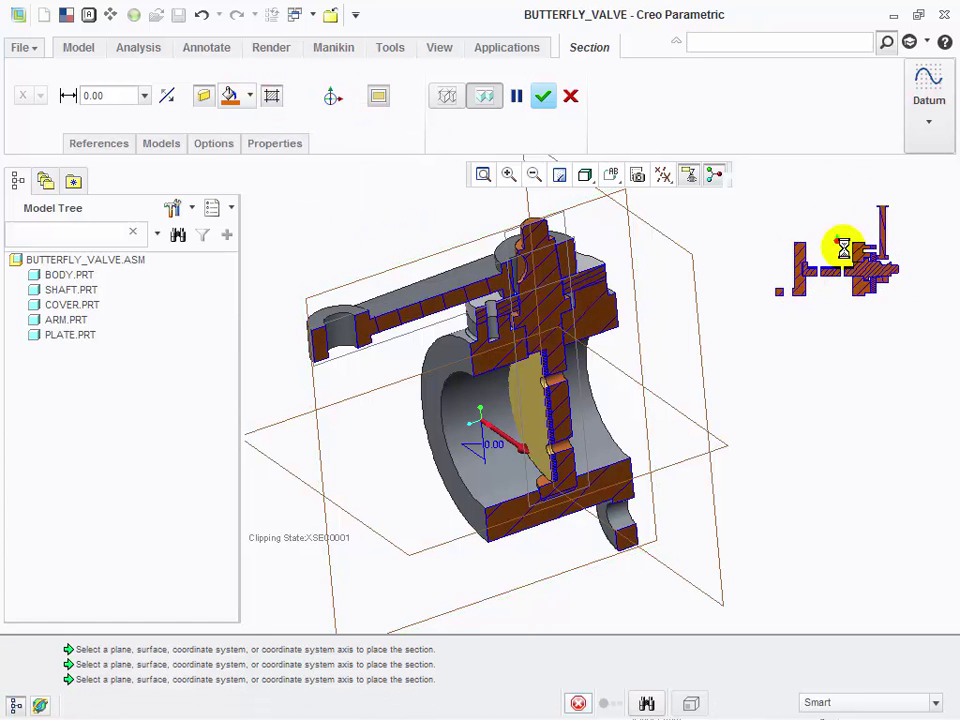
drag(724, 311, 779, 337)
scroll(800, 300, down, 3)
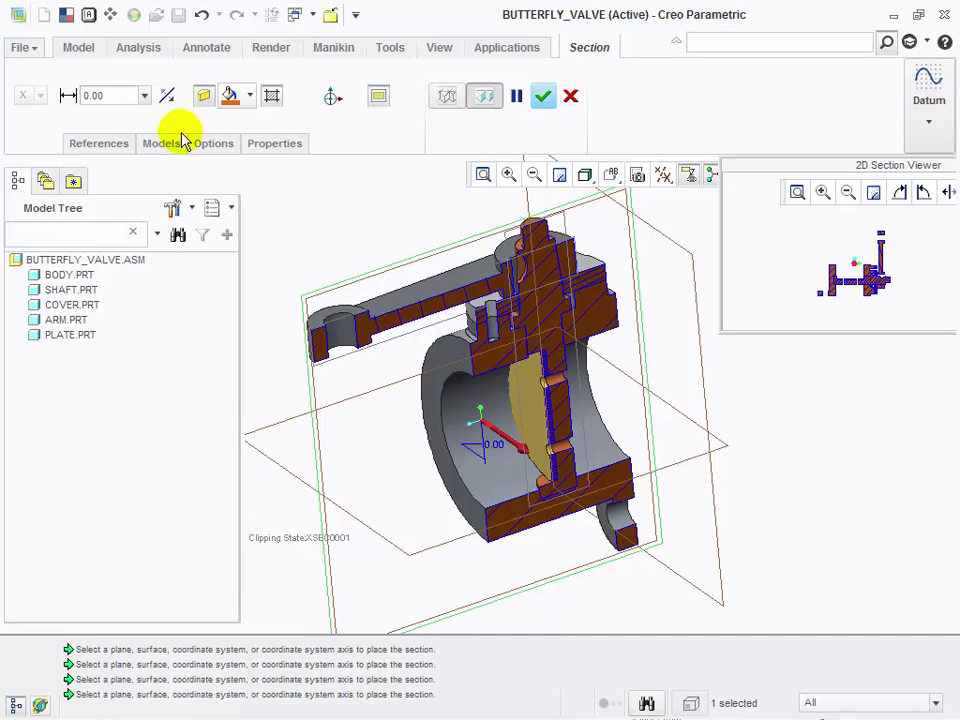
- Try sliding the section plane through the valve body and set its offset back to 0
click(542, 96)
middle_drag(568, 402, 512, 447)
drag(541, 444, 681, 462)
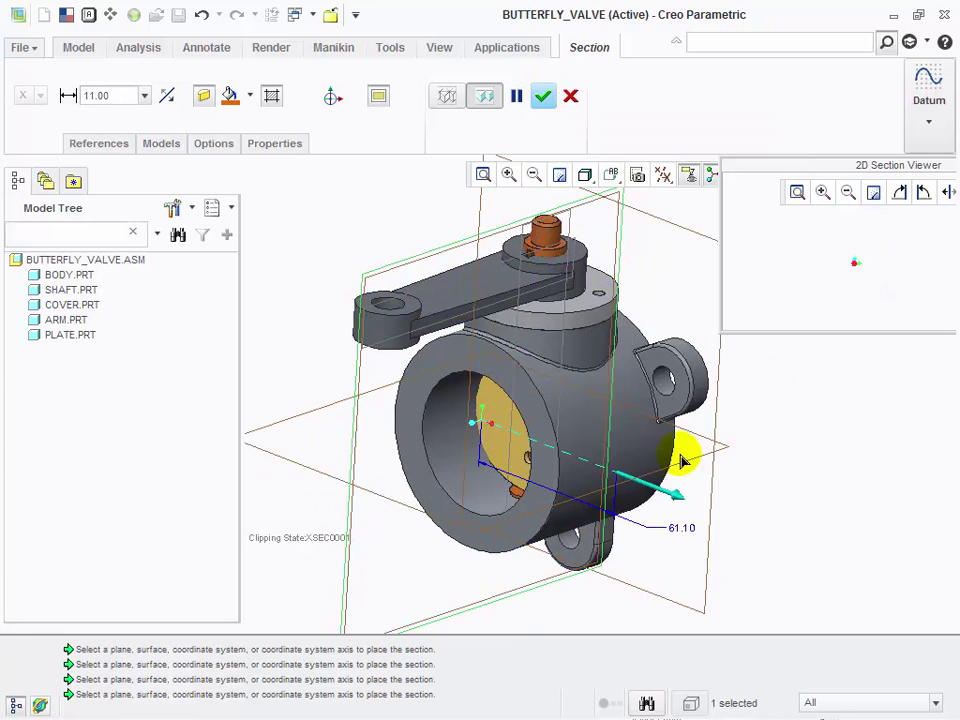
drag(632, 436, 549, 361)
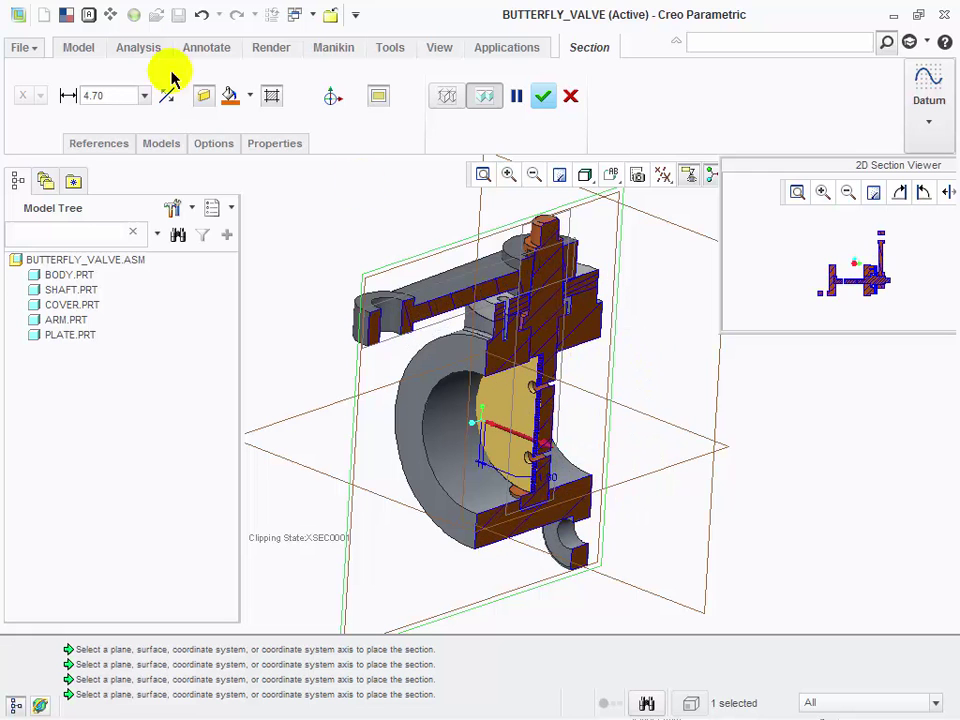
text(0)
key(Return)
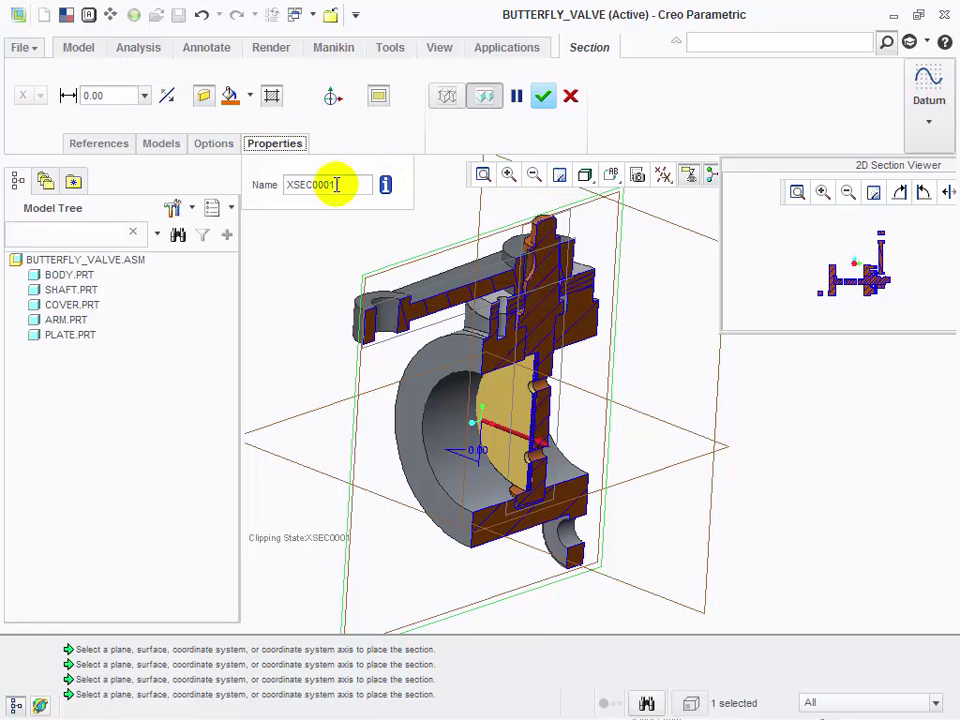
- Name the lengthwise section AA and complete it
double_click(337, 184)
text(AA)
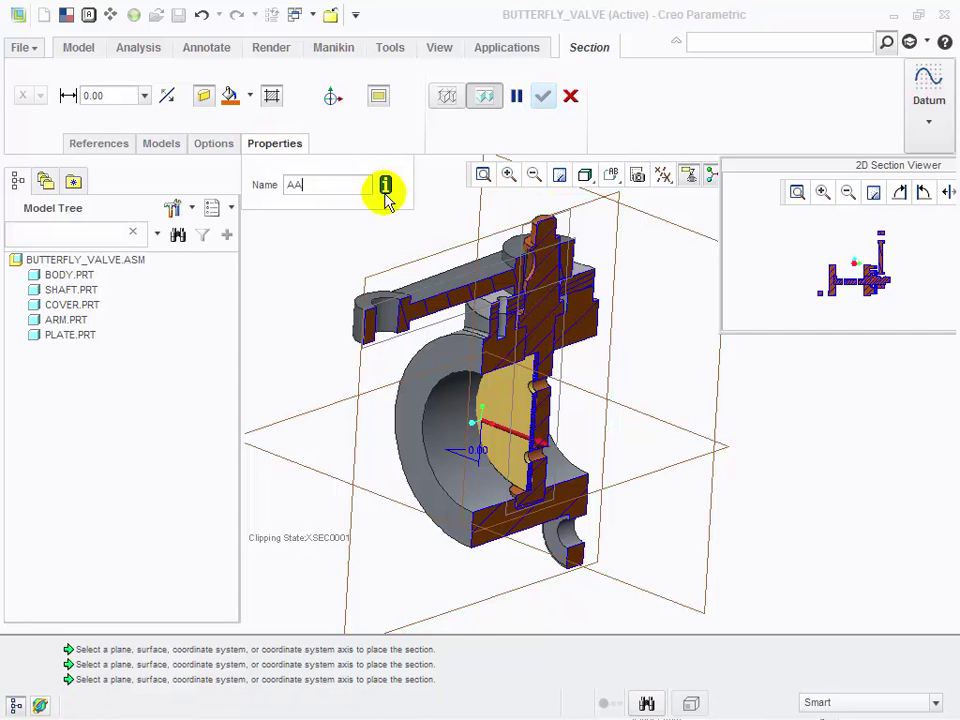
click(542, 98)
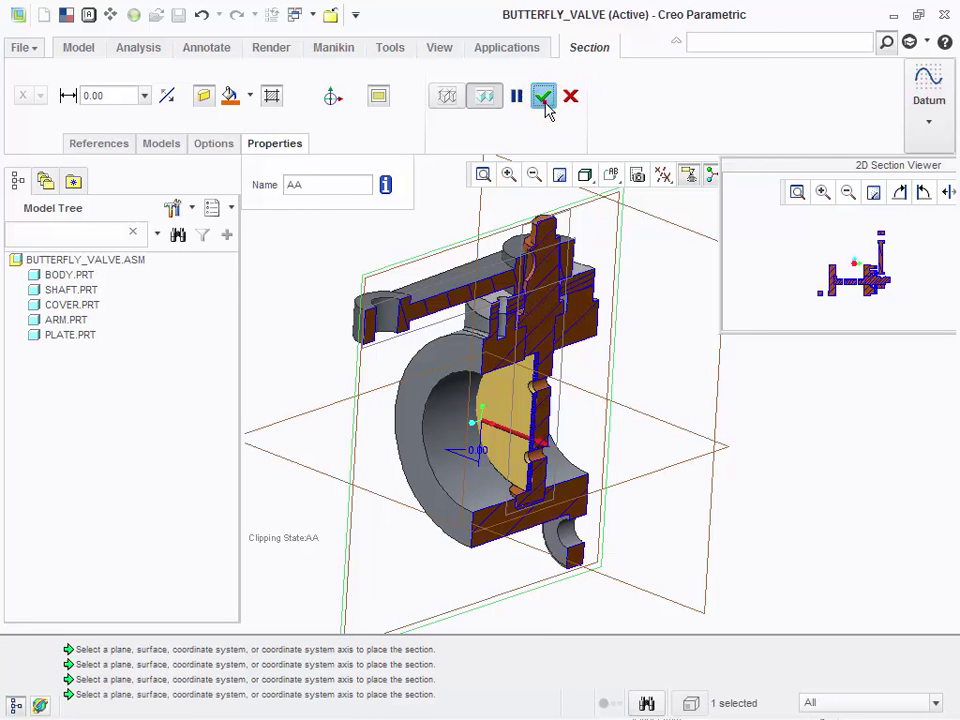
click(761, 358)
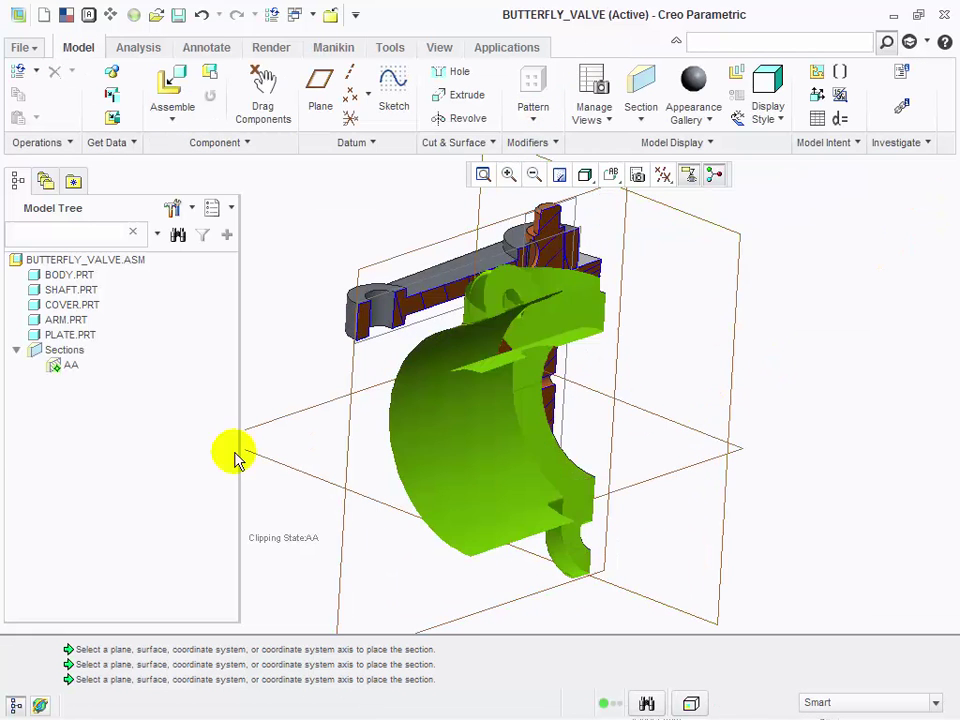
- Deactivate section AA and hide its section display on the model
right_click(68, 365)
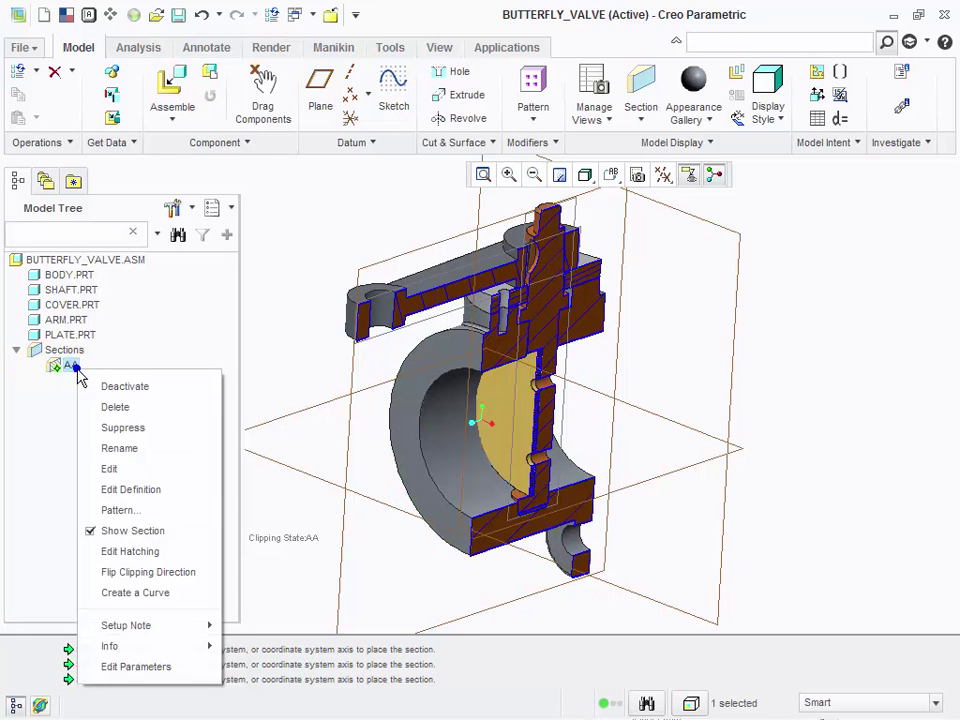
click(134, 394)
right_click(72, 366)
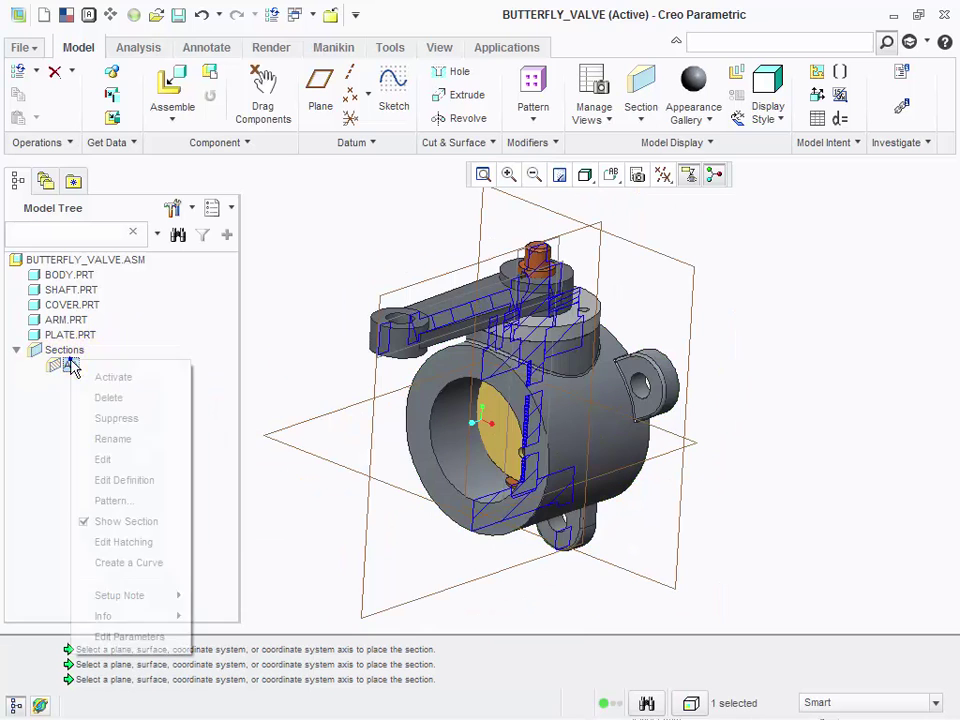
click(131, 522)
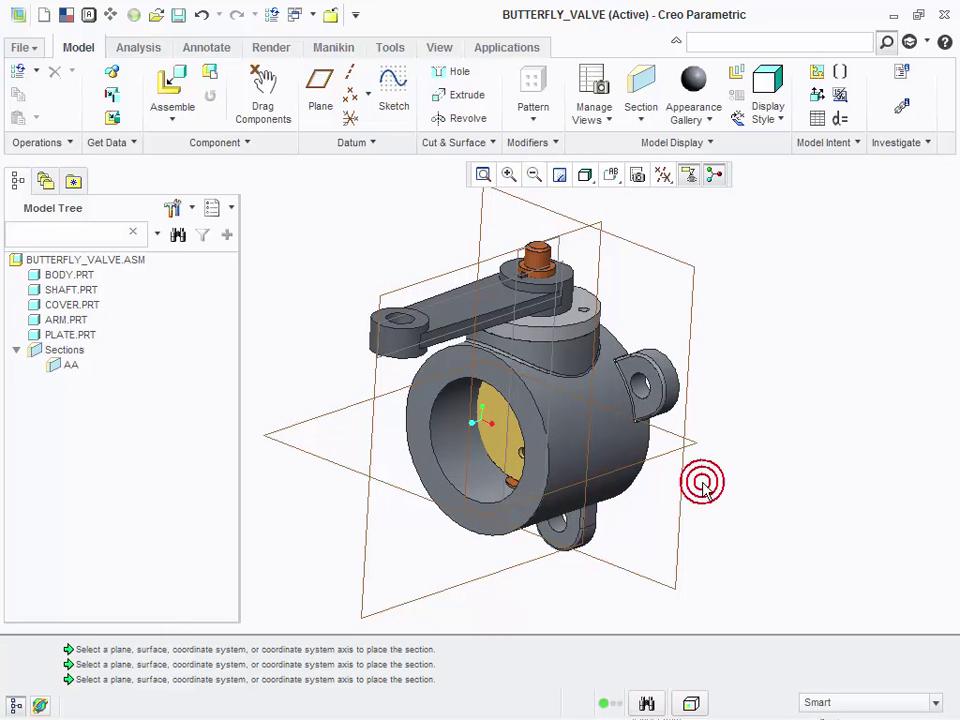
- Start a section parallel to the rear flange's datum plane, offset about 26.4 through the shaft, and show its hatching
click(641, 92)
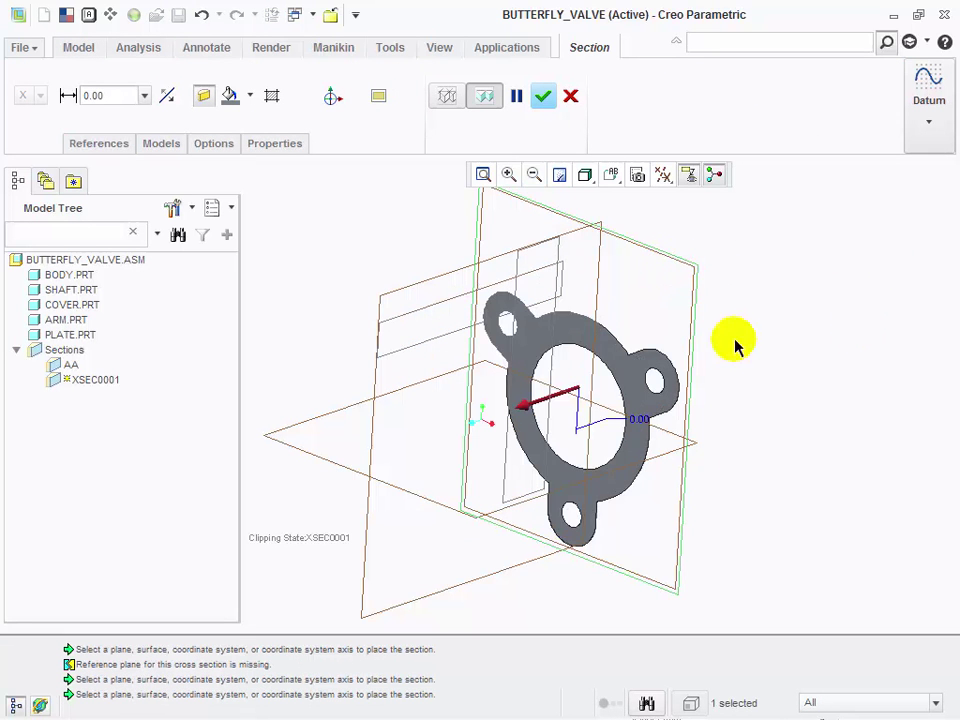
drag(528, 412, 479, 420)
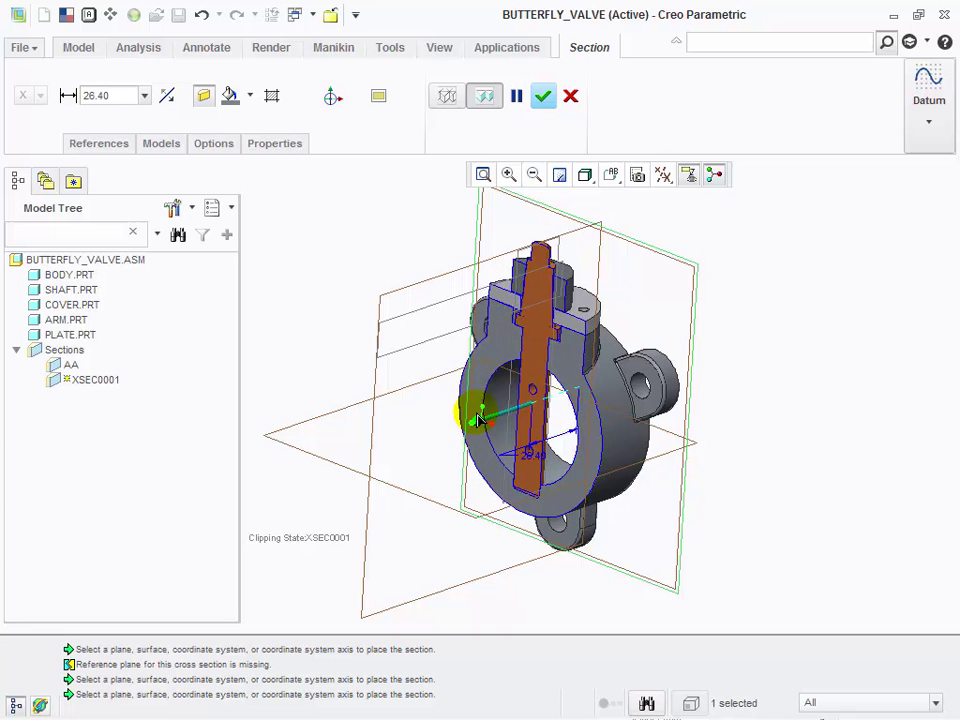
click(270, 96)
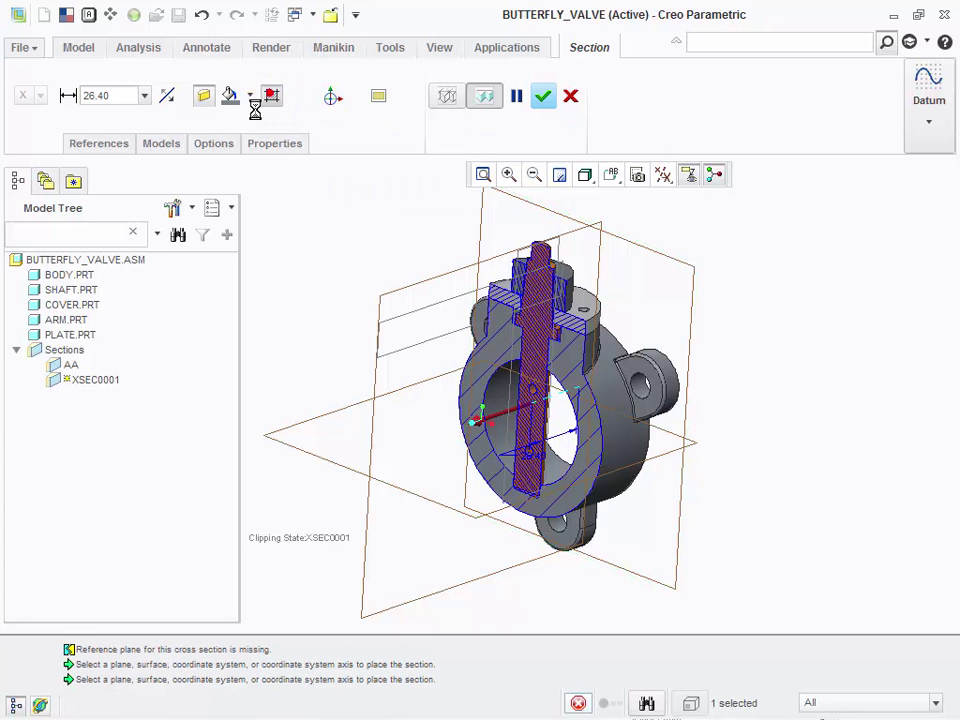
- Colour the cut faces with the dark teal theme colour and complete the section with its 2D view shown
click(251, 96)
click(285, 234)
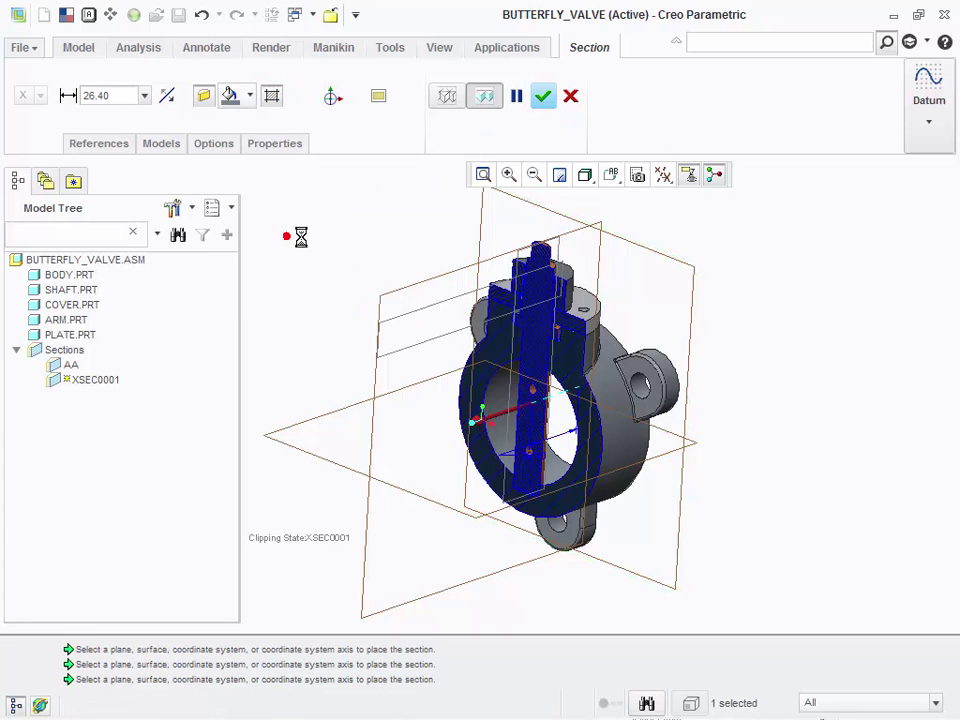
click(251, 96)
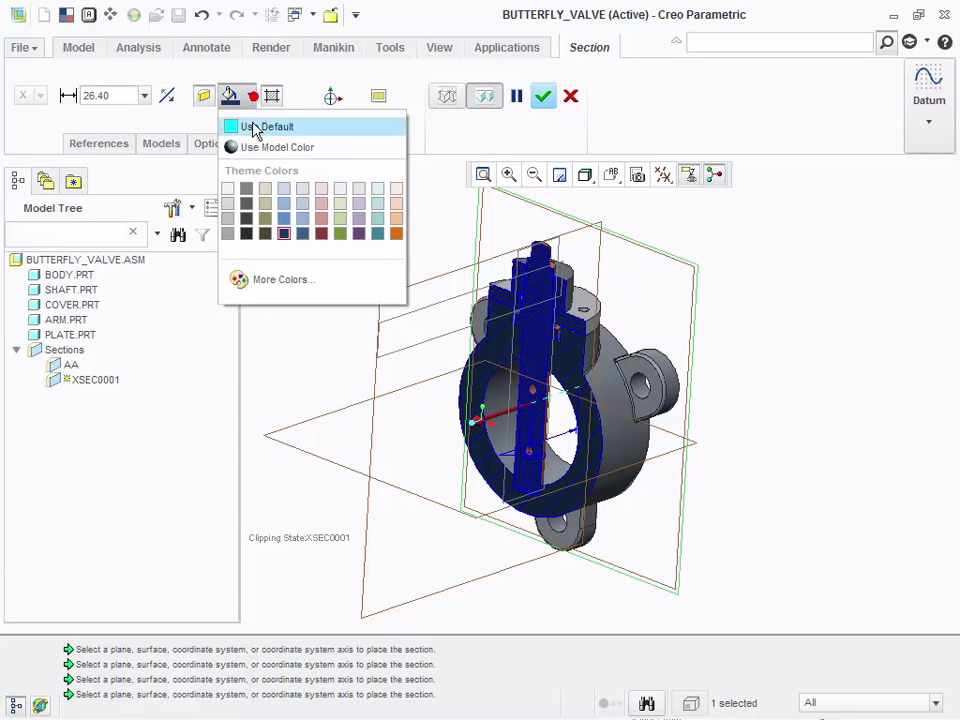
click(374, 235)
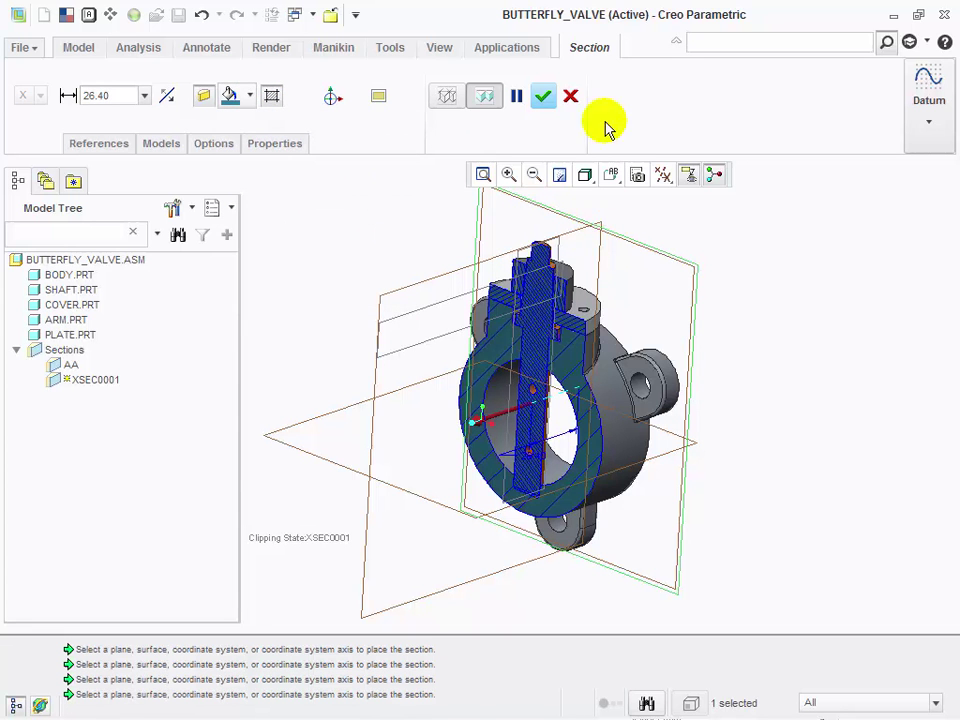
click(377, 97)
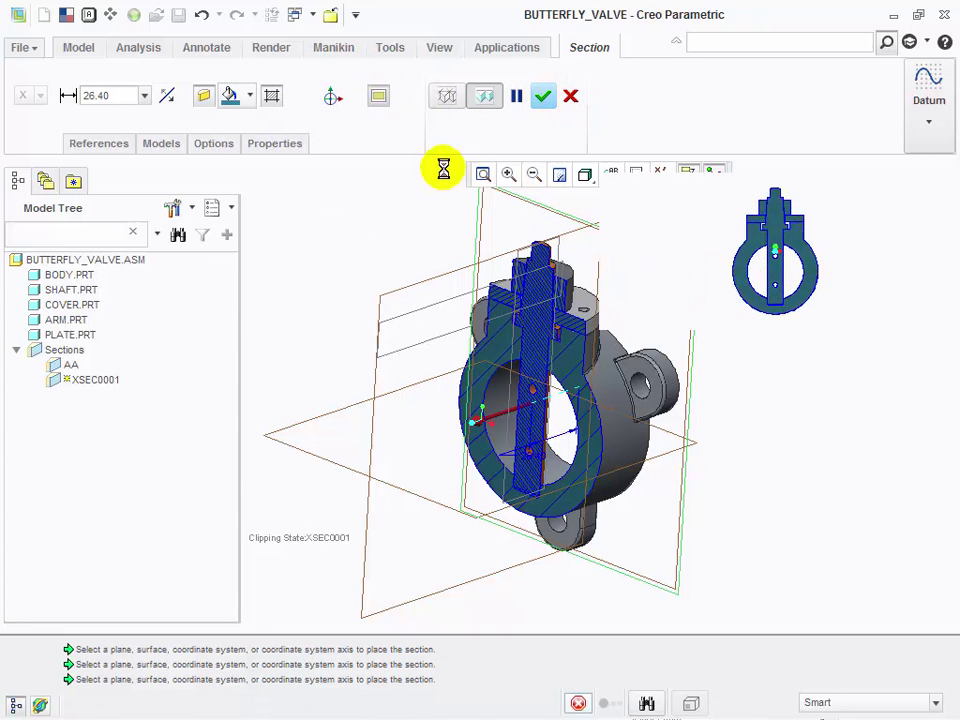
click(540, 96)
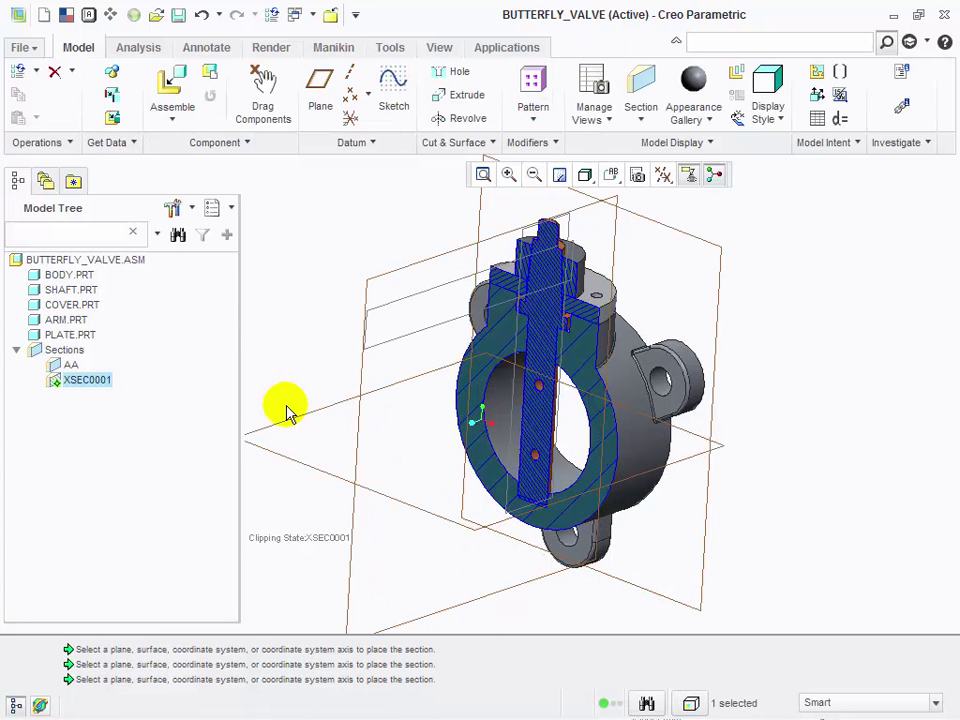
- Rename the new crosswise section as BB and deactivate it
right_click(93, 379)
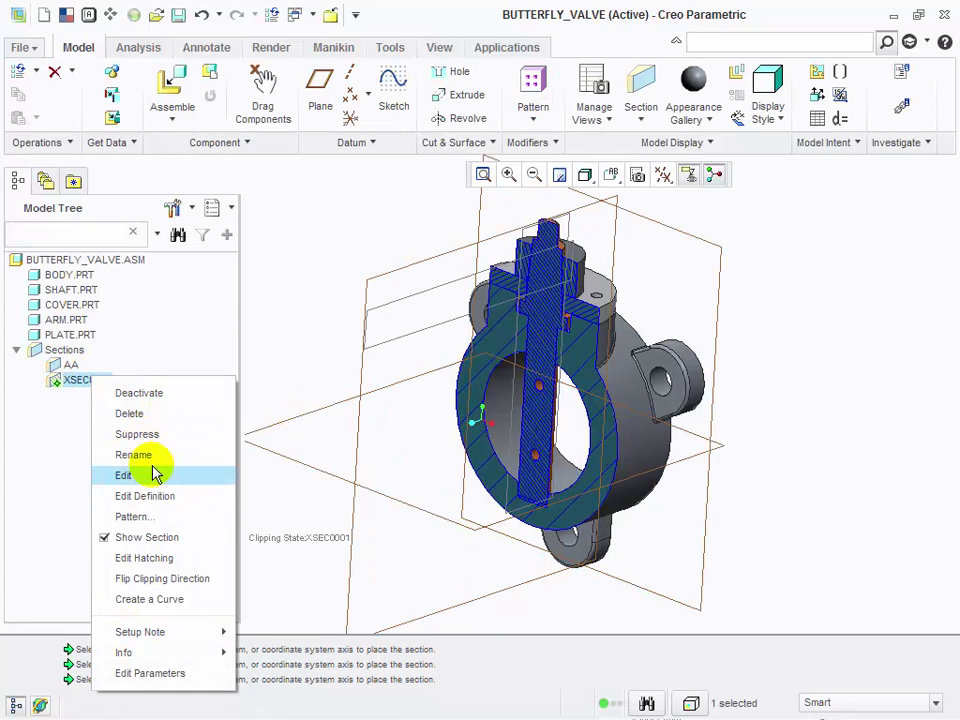
click(141, 454)
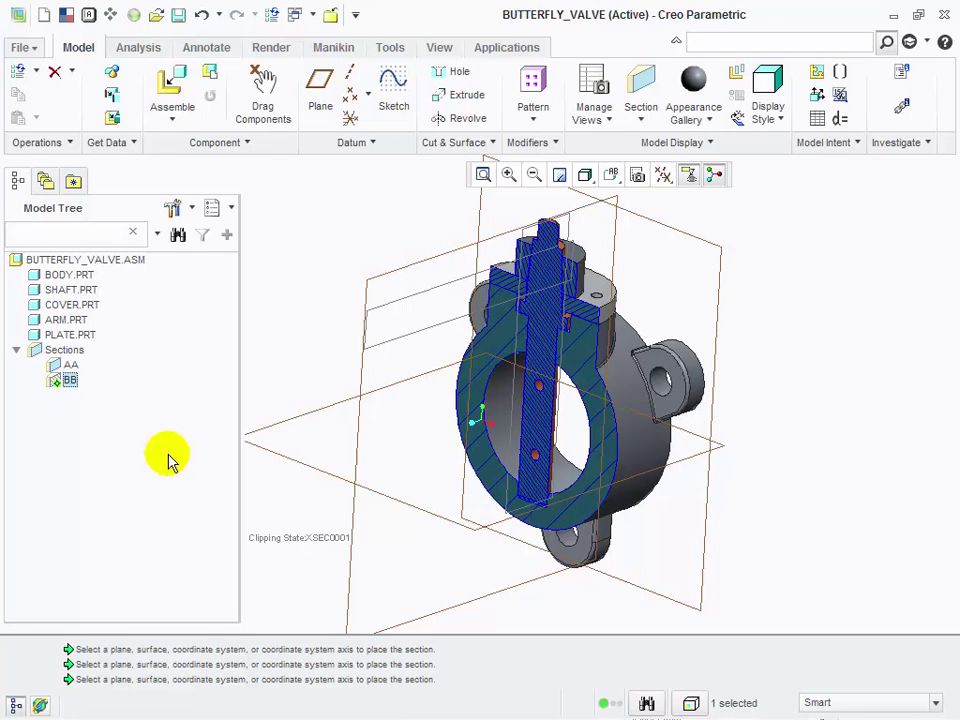
right_click(70, 381)
click(108, 394)
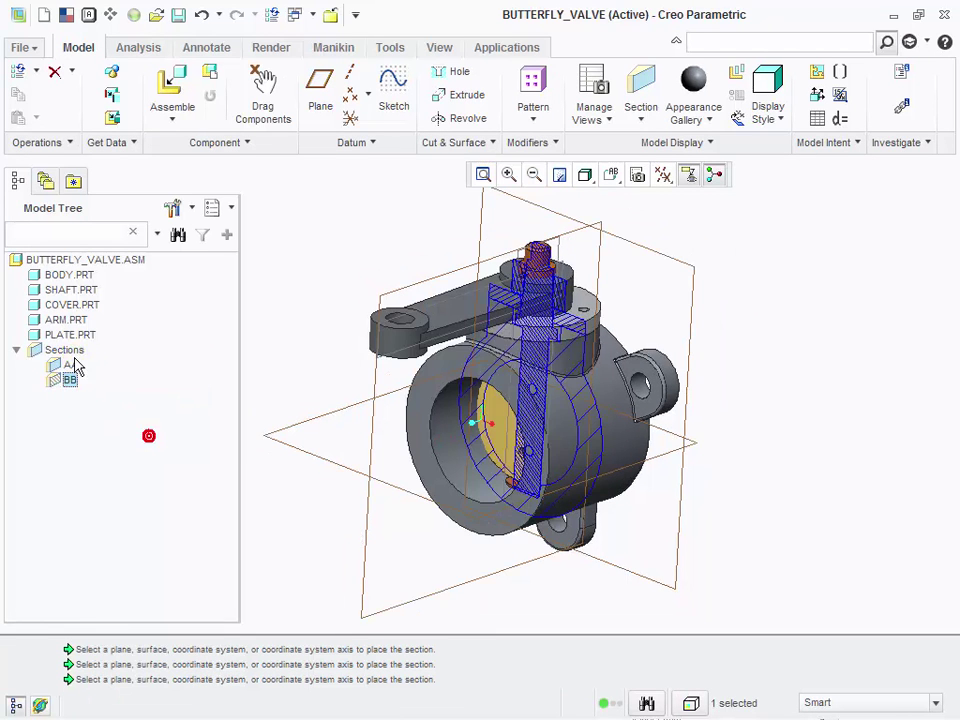
- Switch to the VALVE_BUTTERFLY drawing window and hide the datum planes in its views
click(300, 14)
click(360, 64)
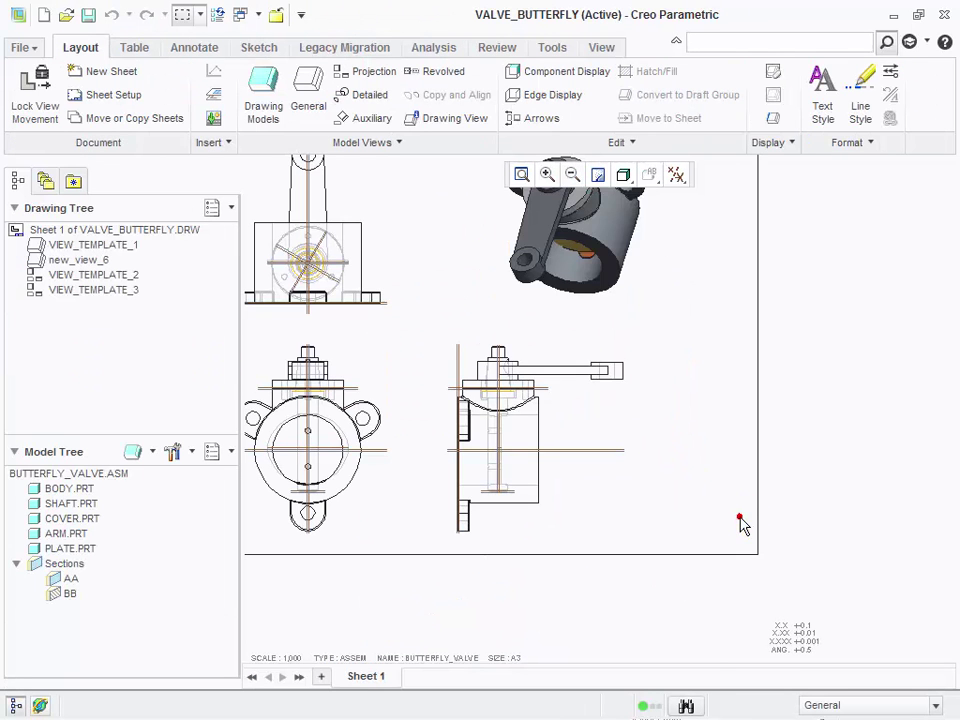
scroll(737, 522, up, 3)
click(676, 174)
click(712, 207)
scroll(681, 462, down, 3)
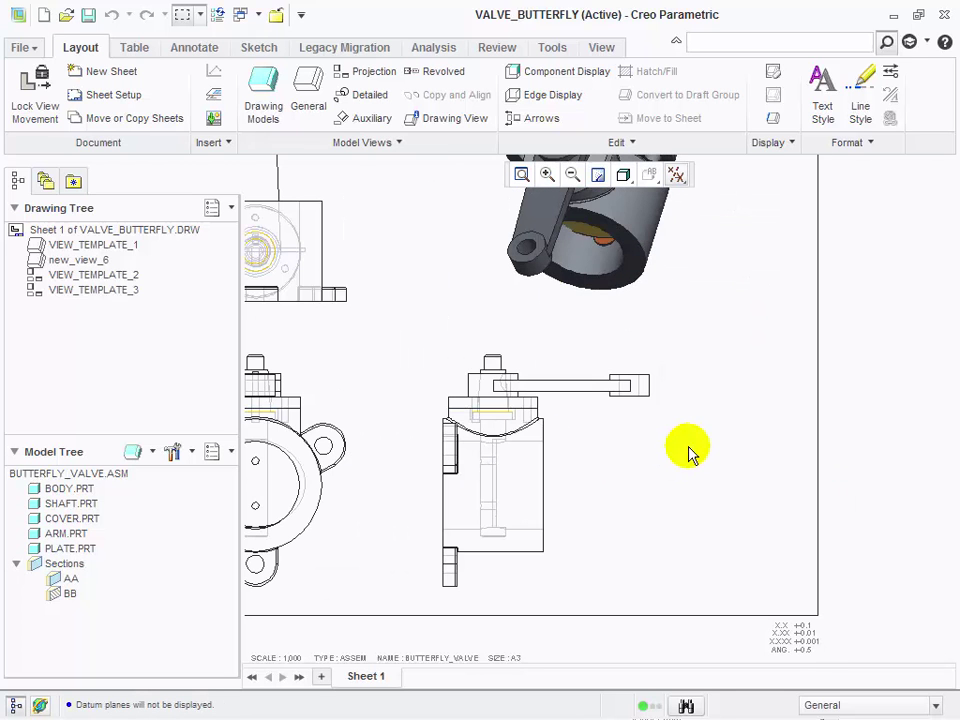
scroll(690, 446, up, 3)
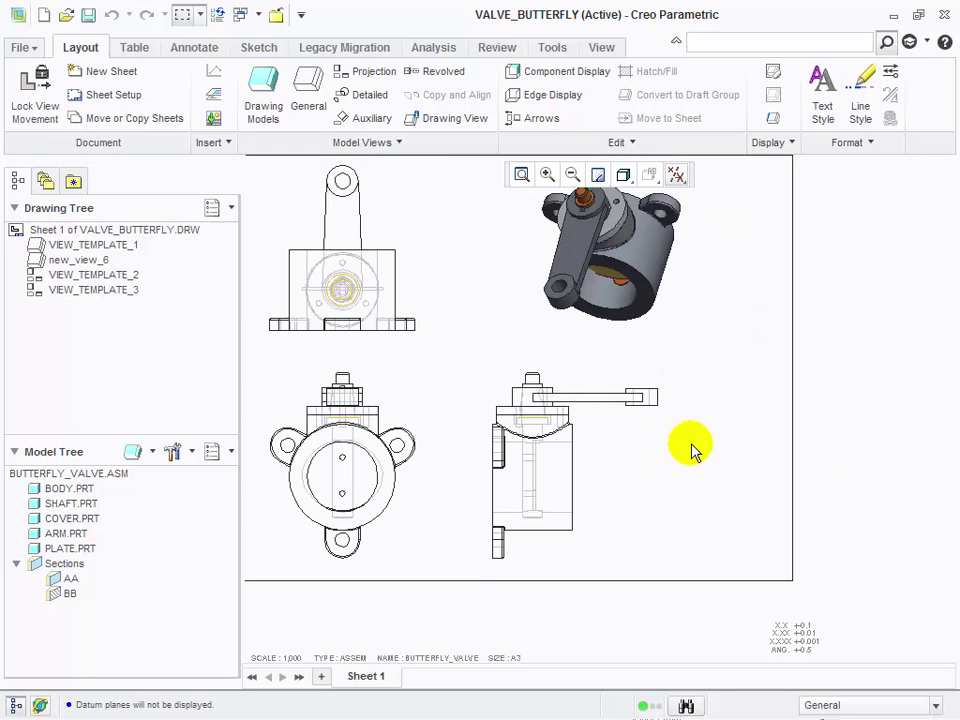
- Add section BB as a full 2D cross-section to the front view VIEW_TEMPLATE_1
click(464, 459)
right_click(464, 459)
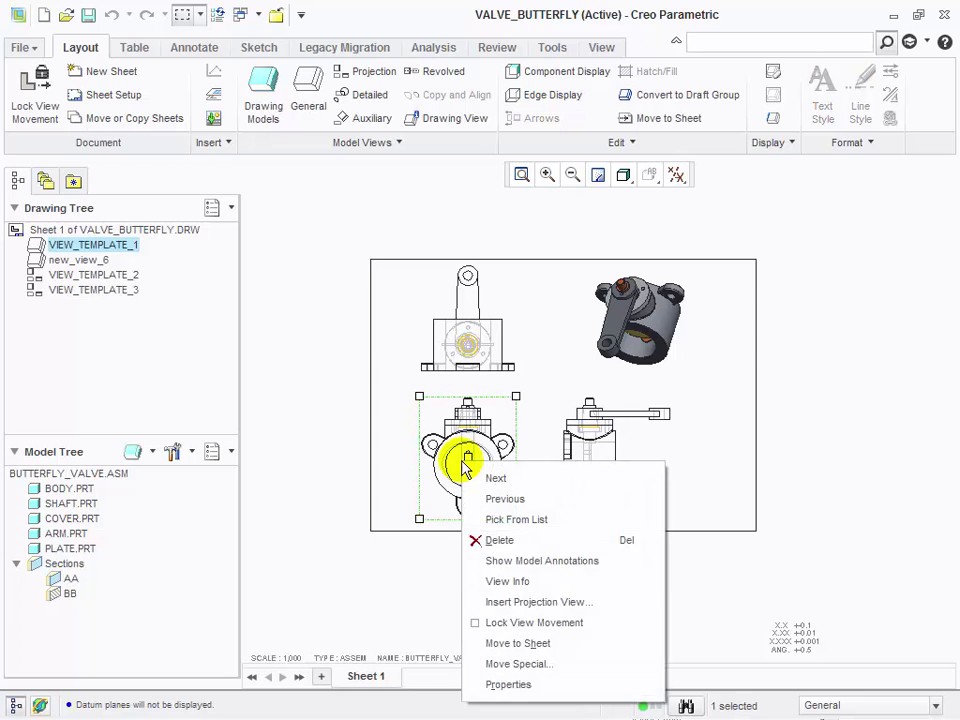
click(510, 681)
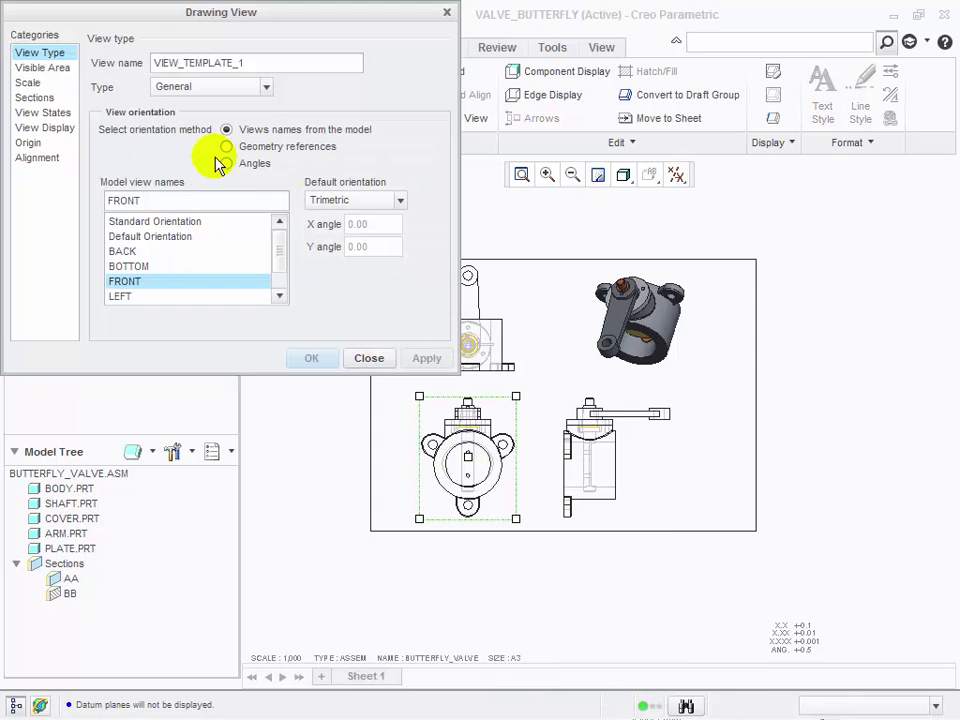
click(43, 98)
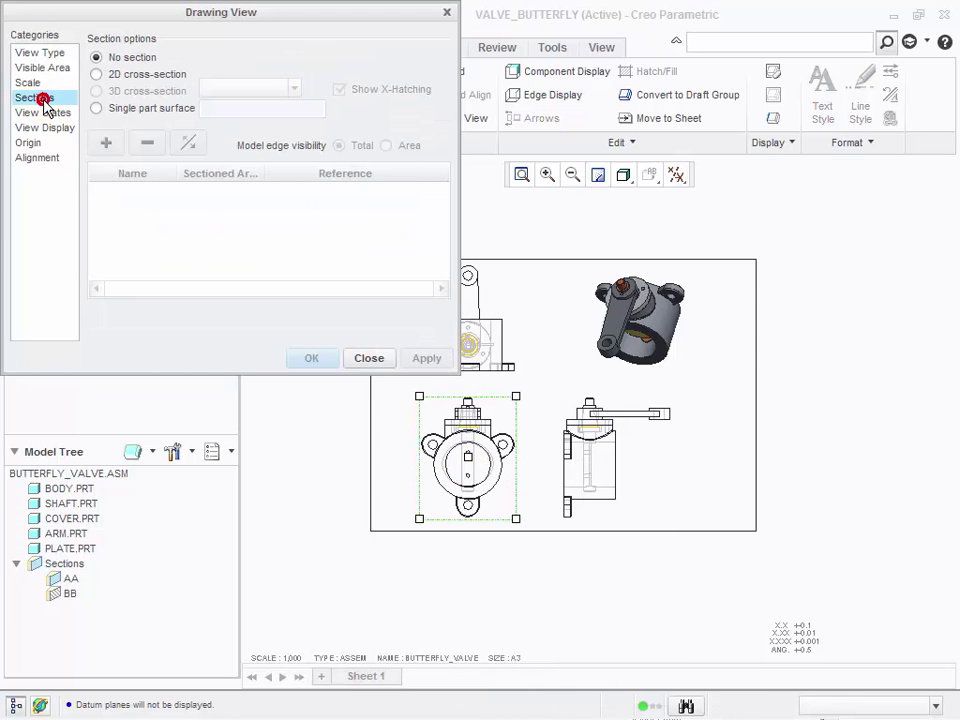
click(142, 74)
click(107, 143)
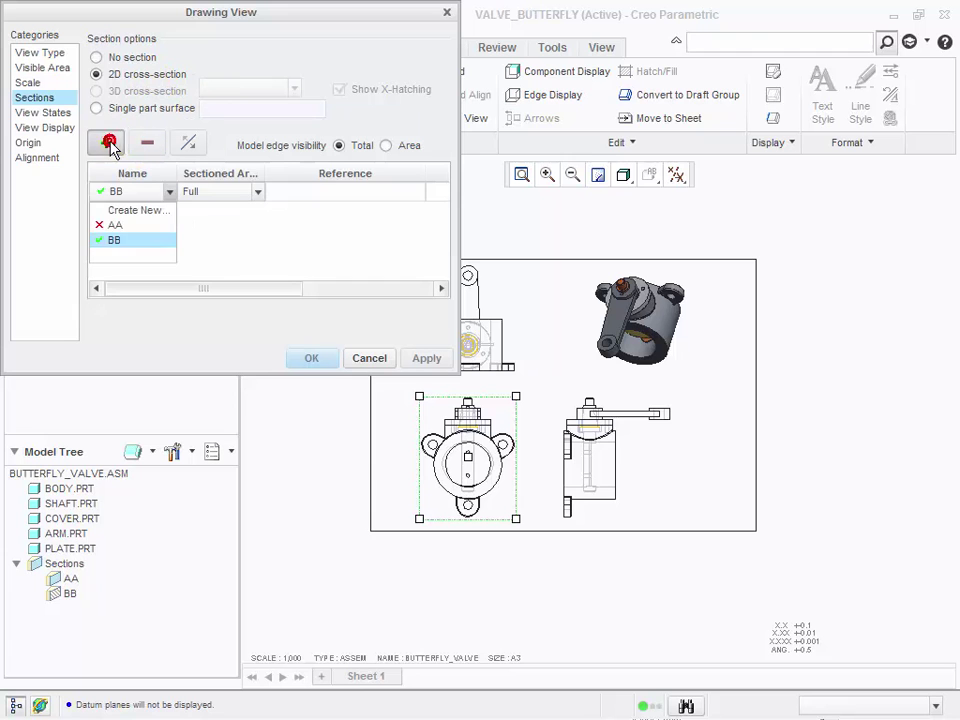
click(119, 241)
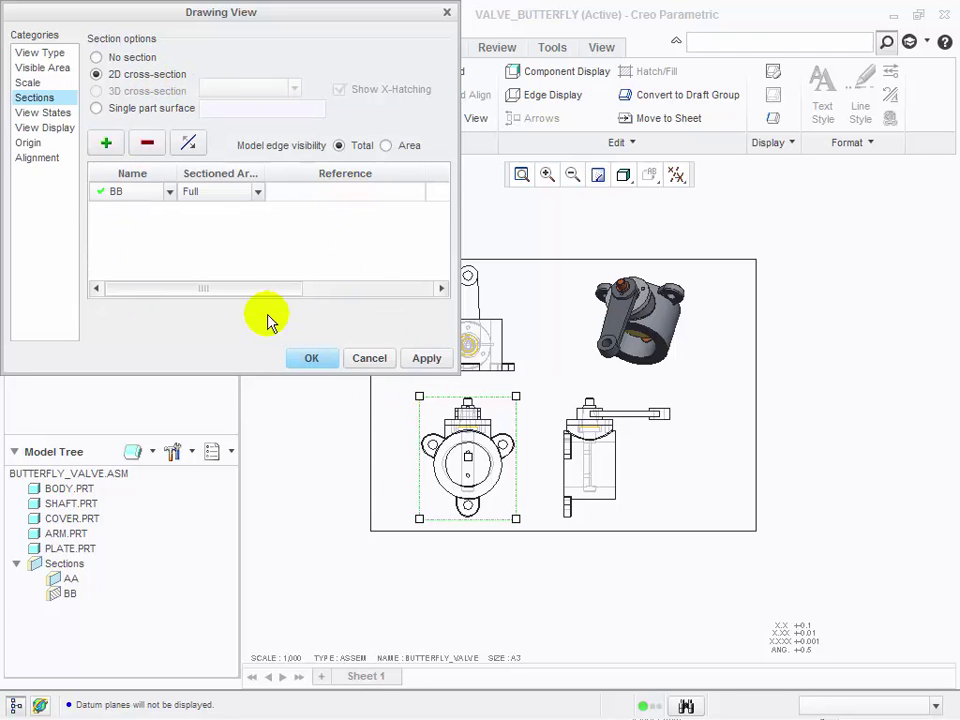
- Show the BB section arrows on the side view and apply the front view's section settings
drag(236, 291, 421, 292)
click(399, 192)
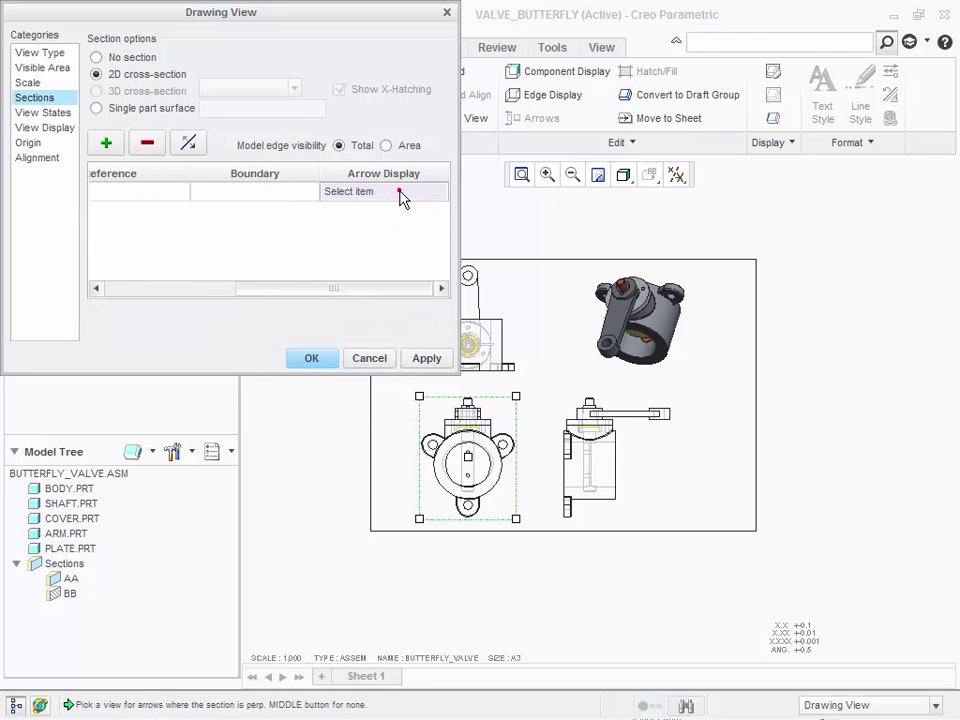
click(614, 427)
click(427, 358)
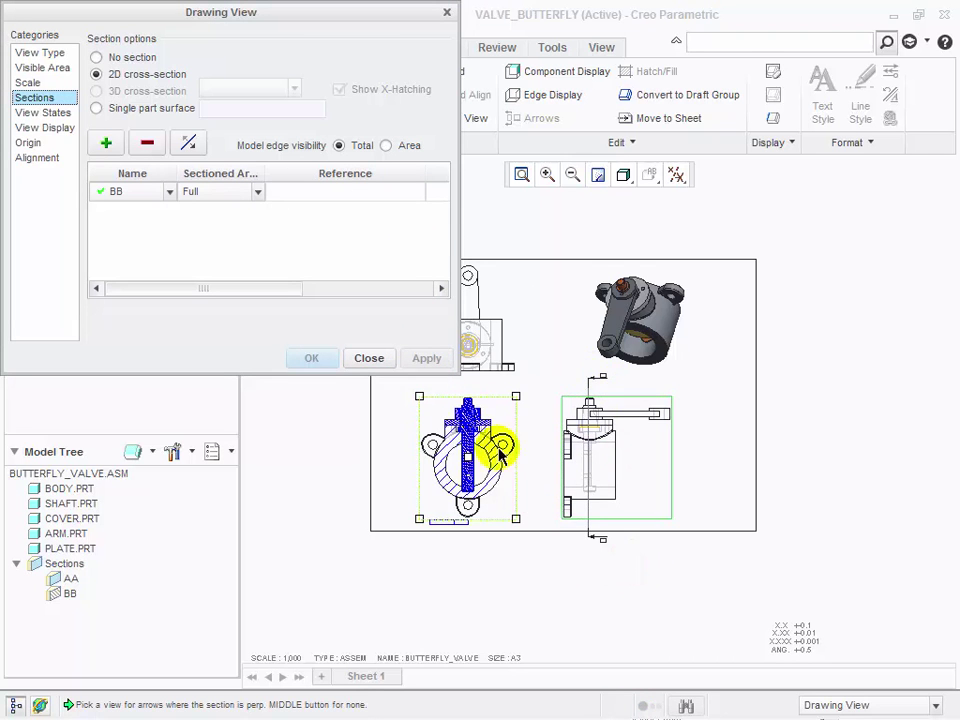
scroll(476, 444, up, 1)
scroll(490, 470, up, 3)
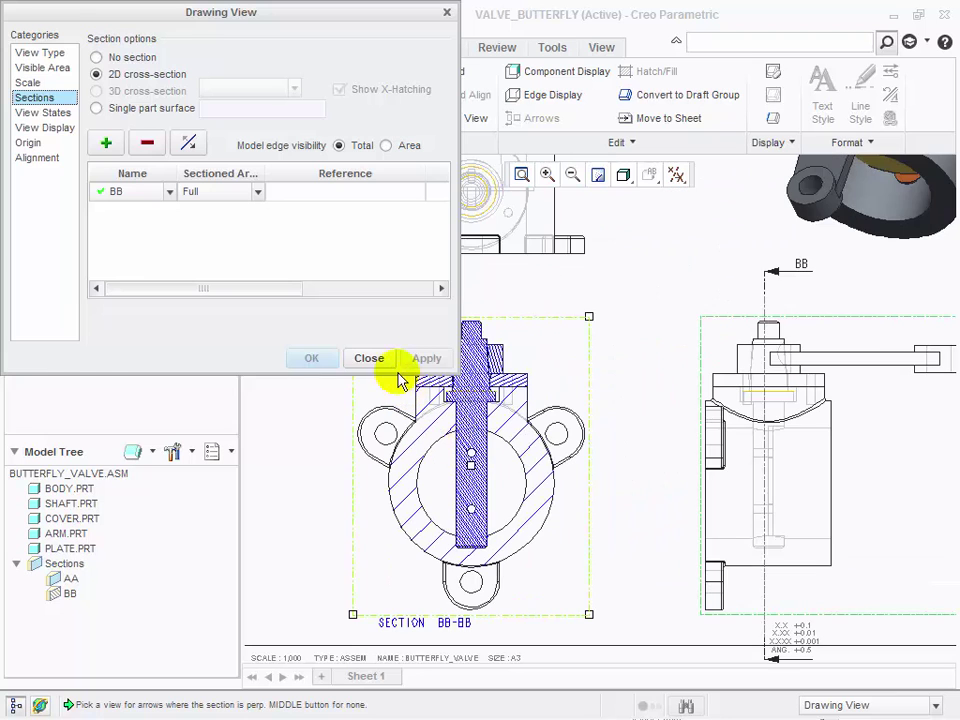
click(369, 358)
- Add section AA as a full 2D cross-section to the side view VIEW_TEMPLATE_3
click(615, 443)
scroll(615, 443, up, 1)
scroll(617, 444, down, 4)
scroll(724, 456, up, 1)
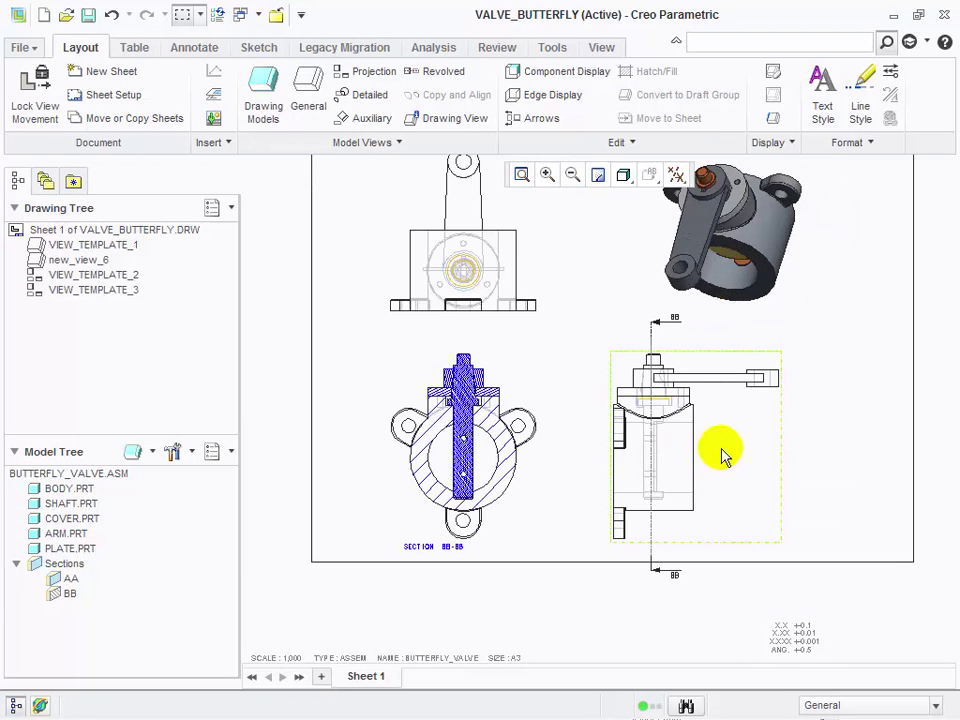
click(701, 427)
right_click(701, 427)
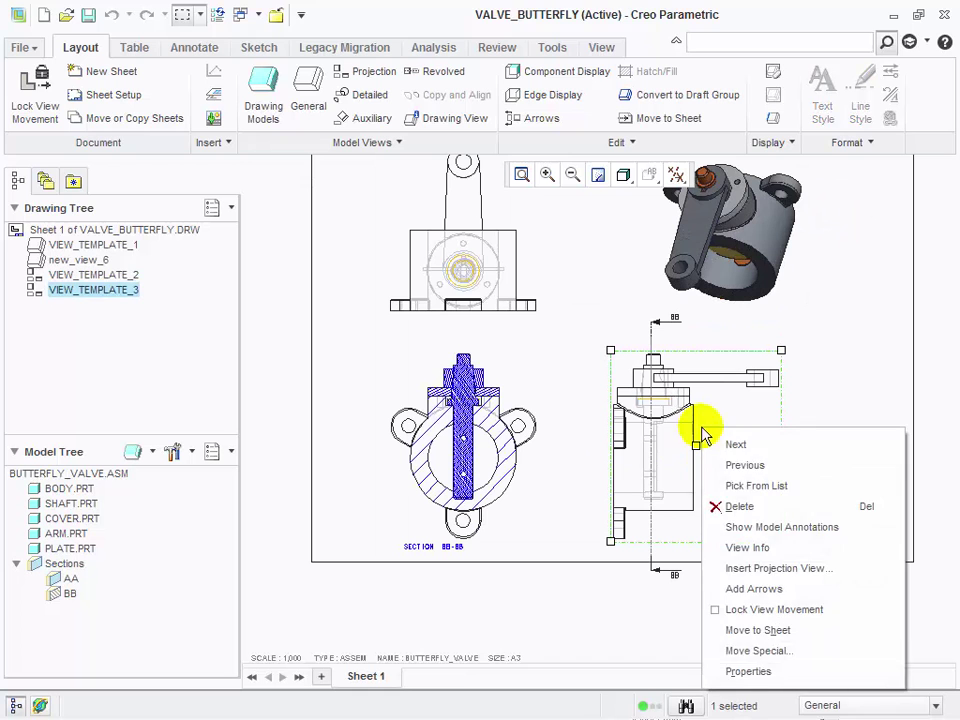
click(769, 672)
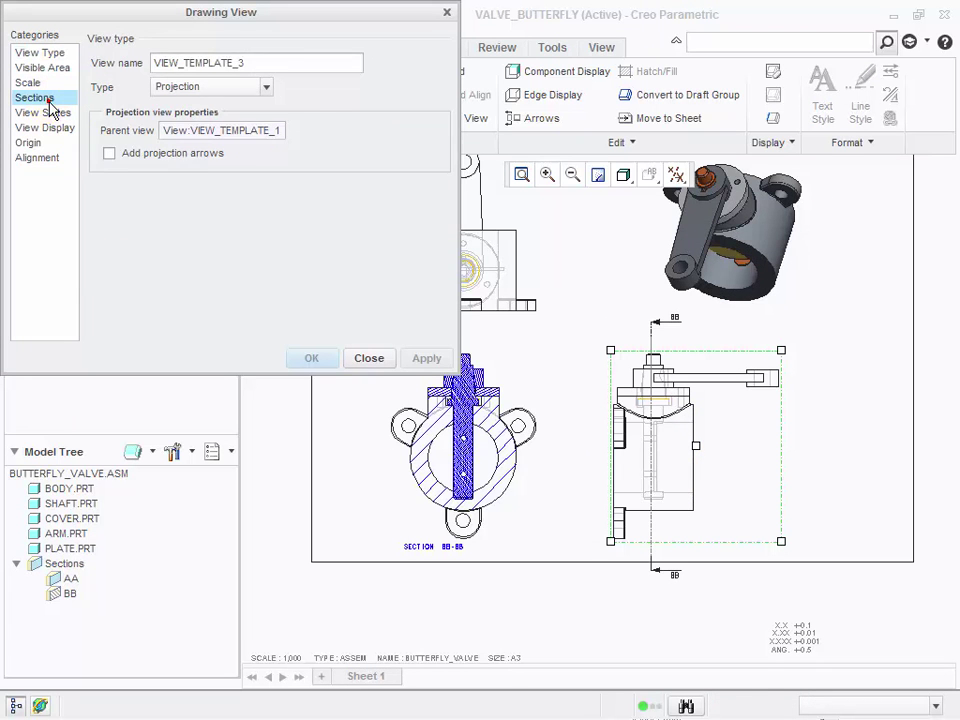
click(130, 75)
click(107, 145)
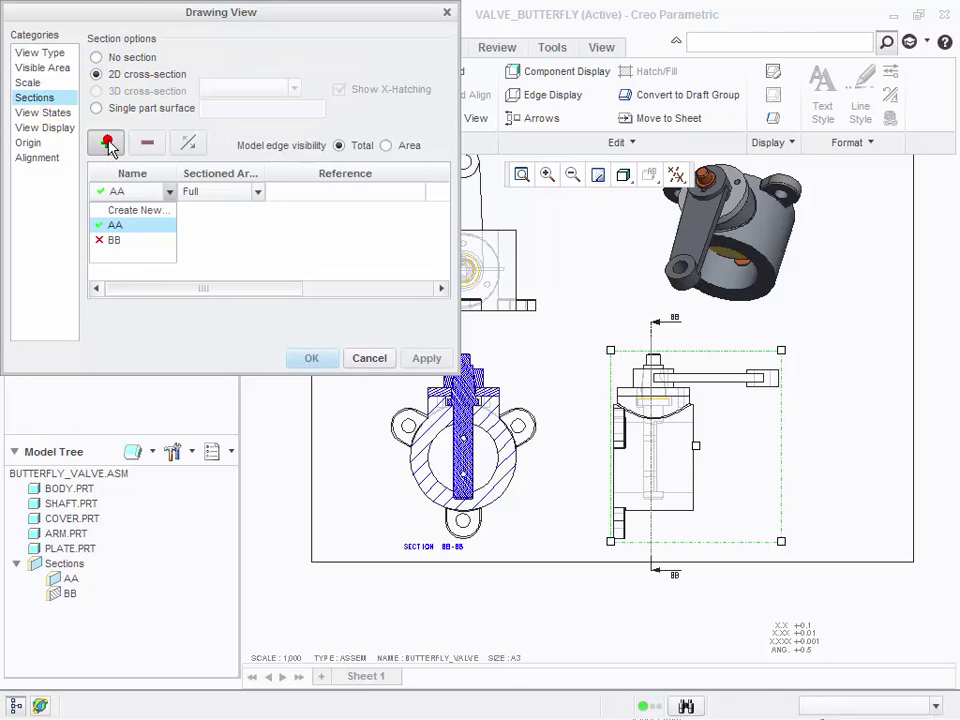
click(115, 224)
- Show the AA section arrows on the front view and apply the side view's section settings
drag(253, 294, 384, 294)
click(399, 189)
click(472, 425)
click(426, 357)
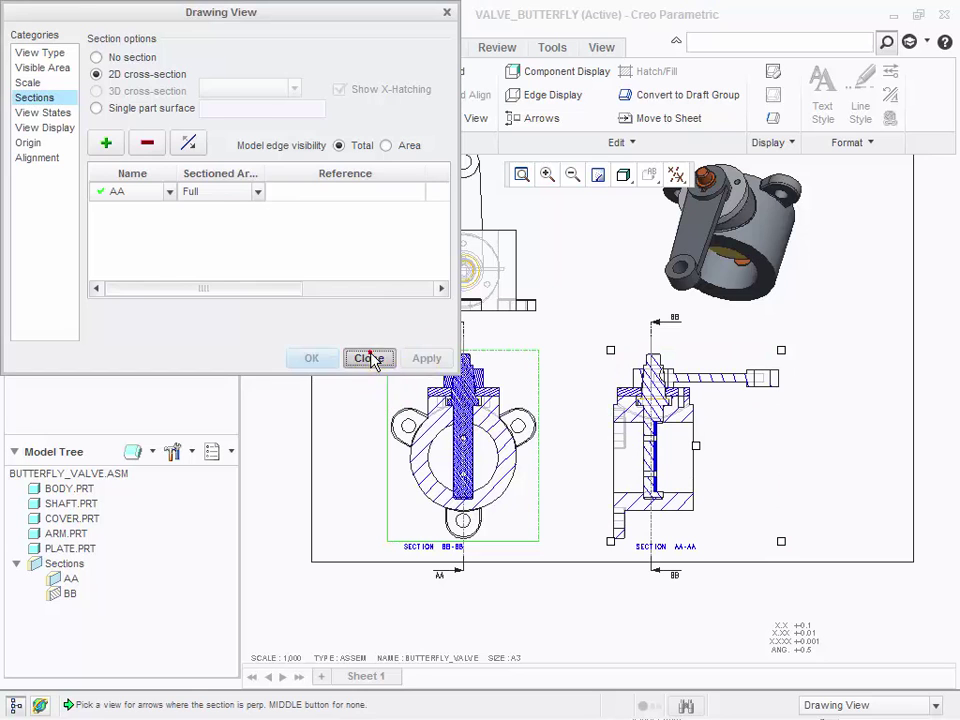
click(368, 358)
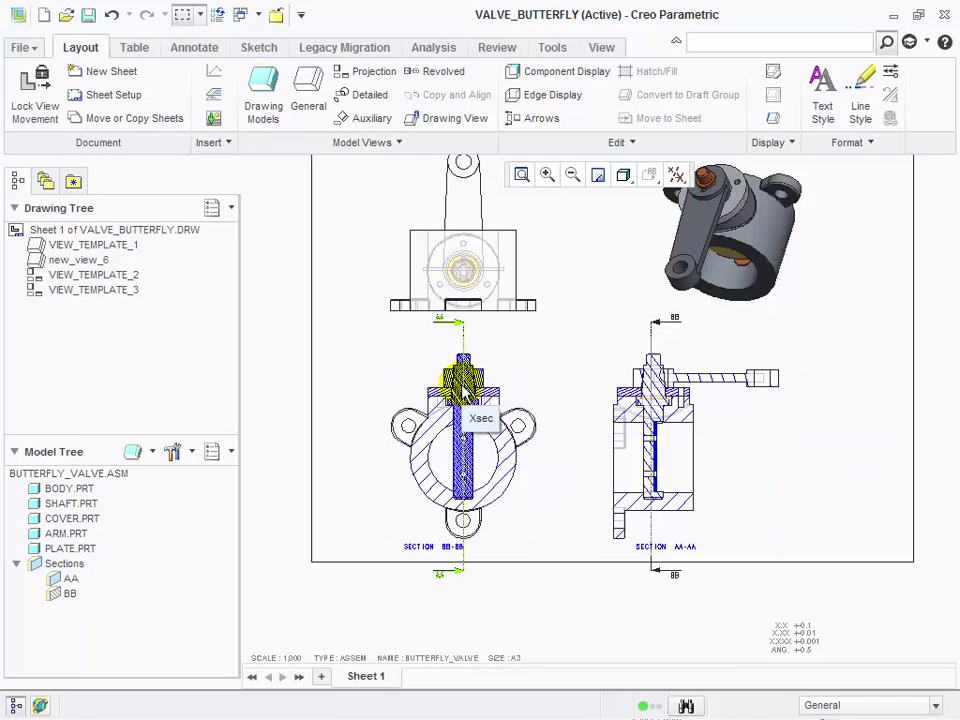
- Open the front view's BB hatching for editing, cycle through its sectioned components and close the hatch settings
click(490, 460)
scroll(490, 460, down, 5)
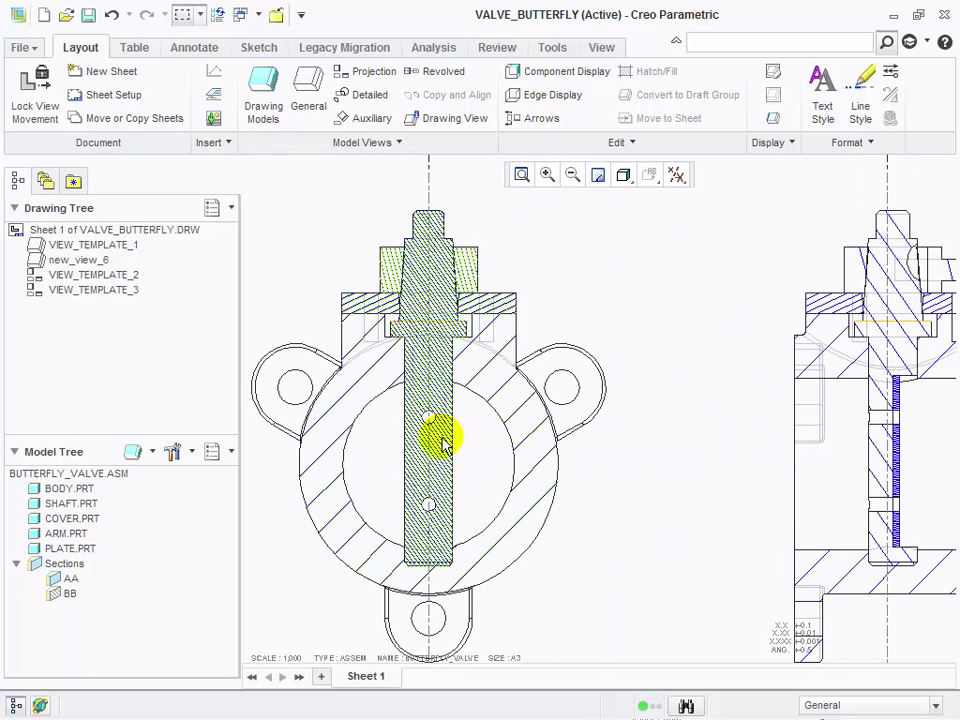
double_click(442, 443)
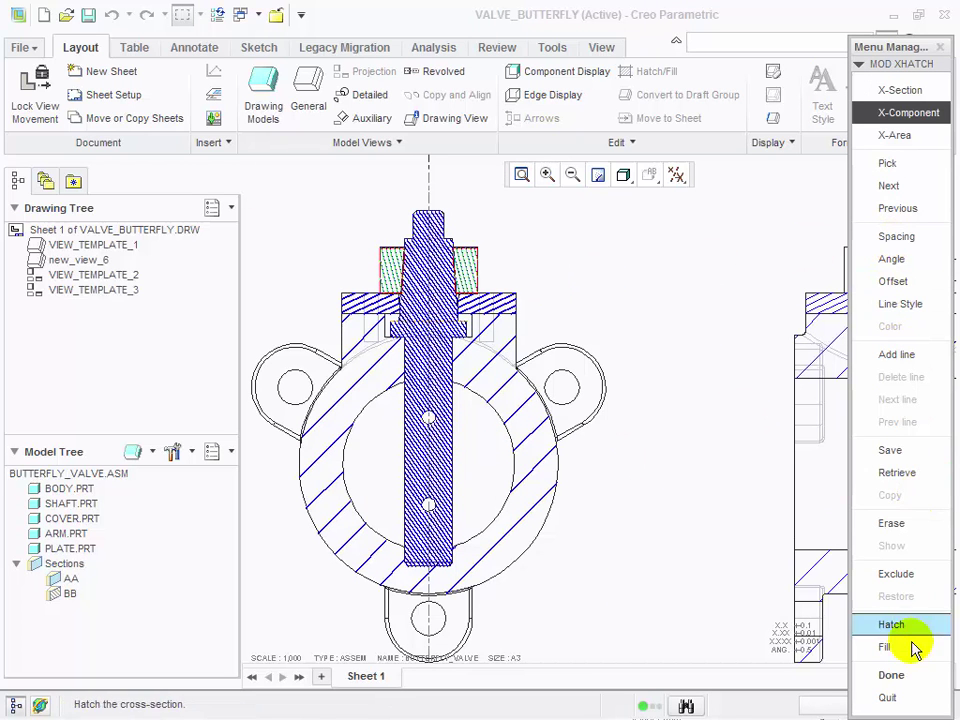
click(889, 188)
click(889, 188)
click(889, 188)
click(889, 188)
click(889, 188)
click(889, 188)
click(889, 188)
click(889, 188)
click(889, 188)
click(889, 188)
click(889, 188)
click(889, 188)
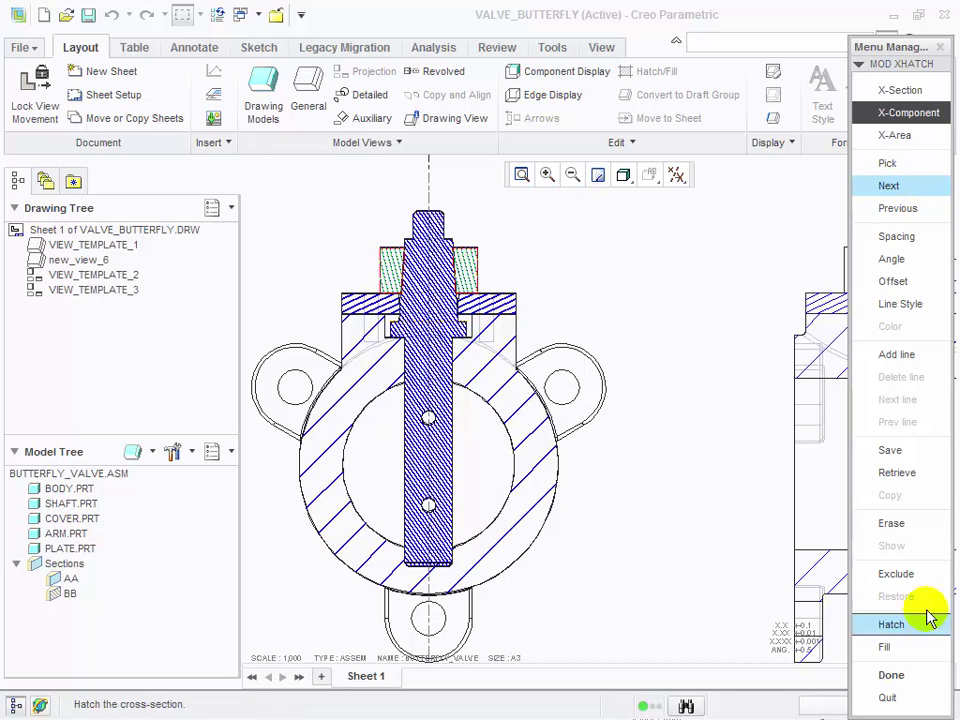
click(925, 675)
scroll(630, 532, down, 5)
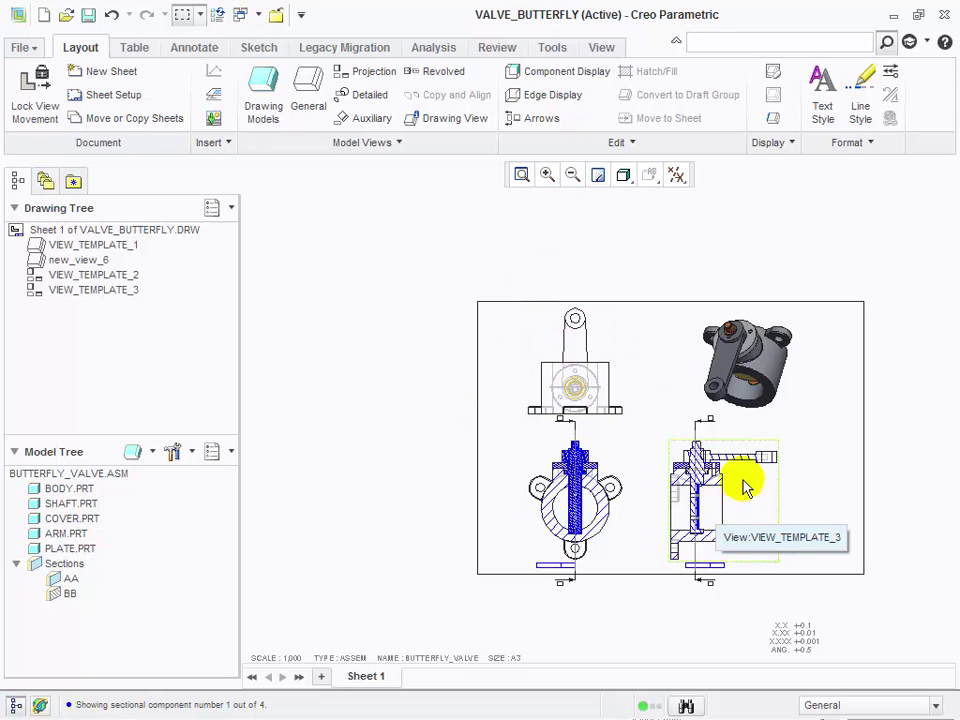
- Start a new drawing file named valve
click(43, 15)
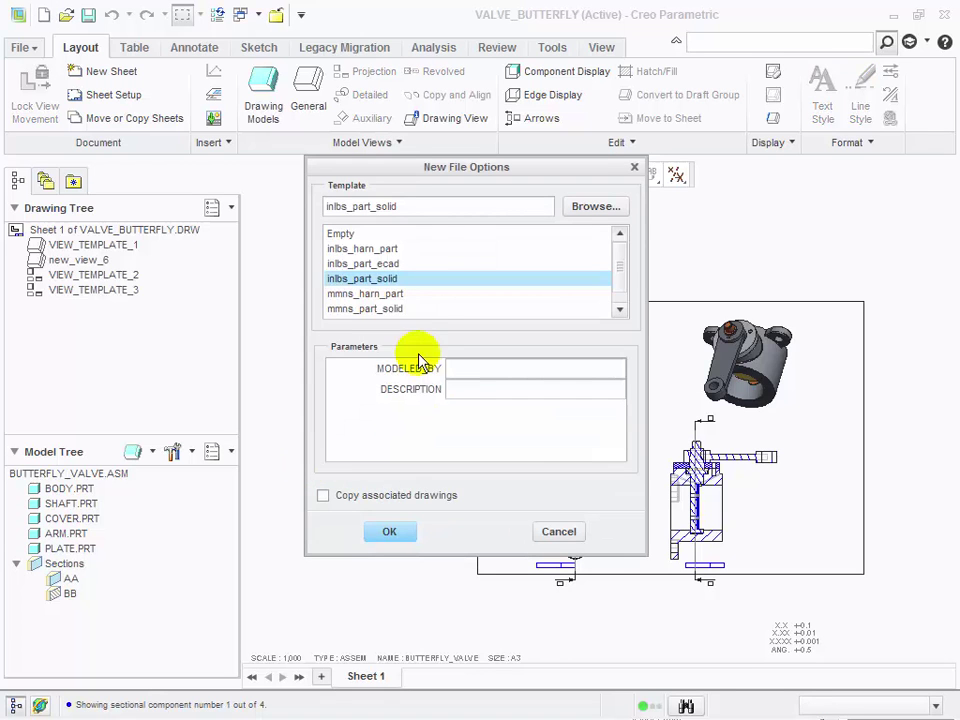
click(559, 532)
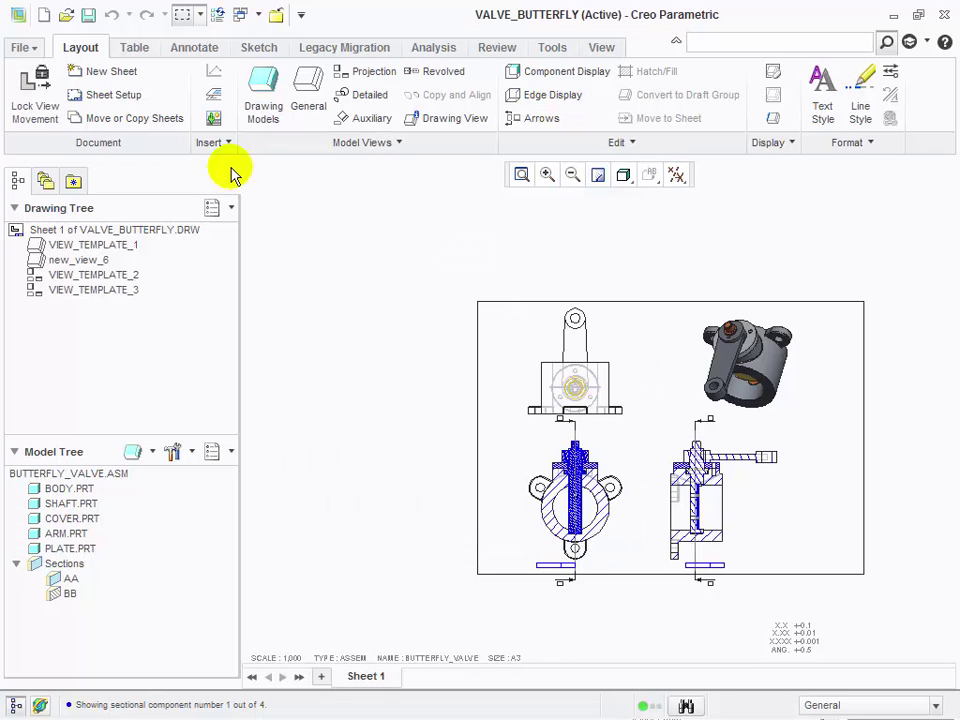
click(43, 15)
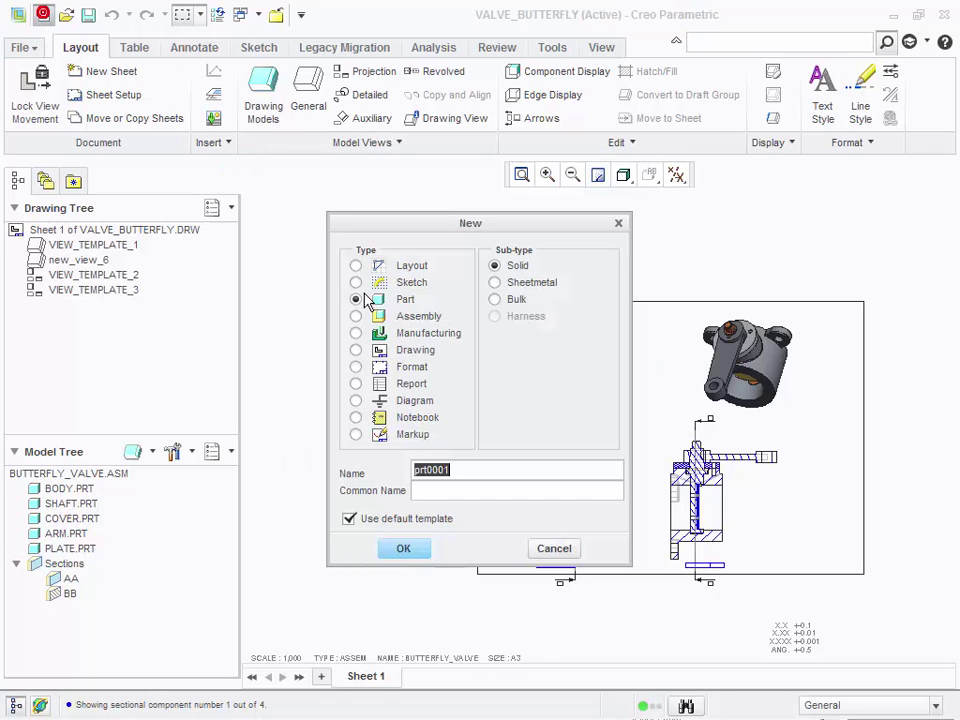
click(403, 353)
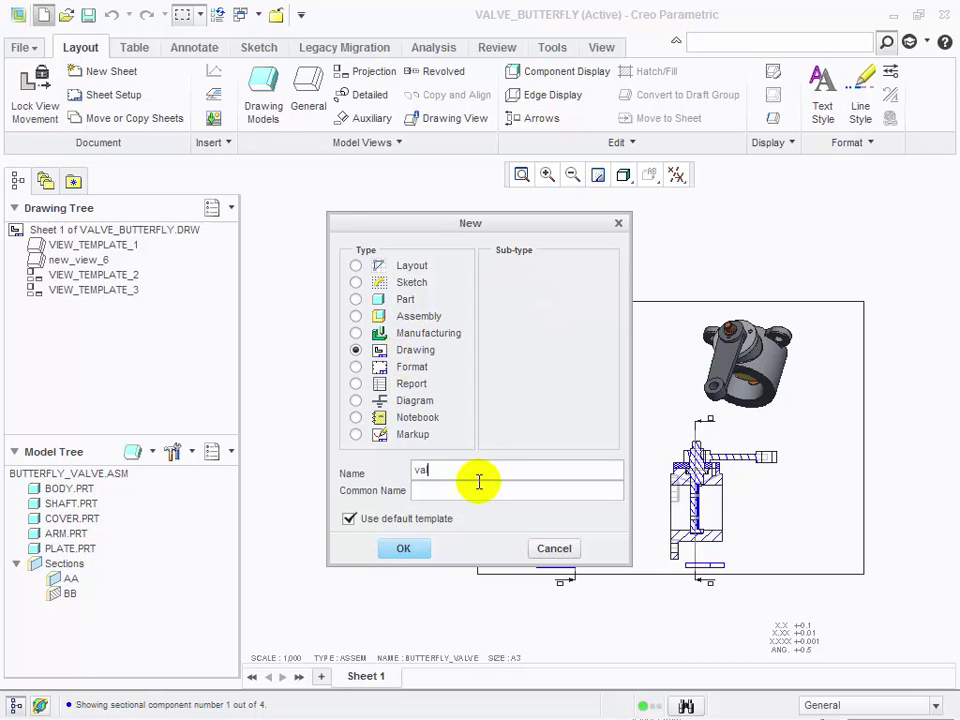
click(479, 482)
text(valve)
key(Return)
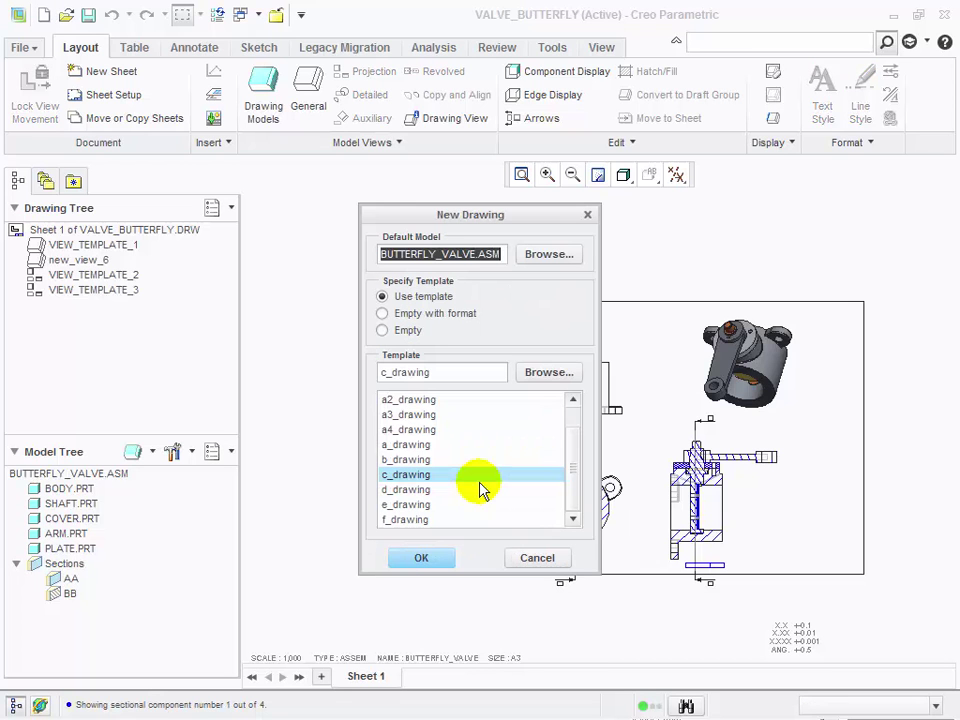
- Create the drawing of BUTTERFLY_VALVE.ASM as empty with format, using c.frm from the system formats
click(436, 309)
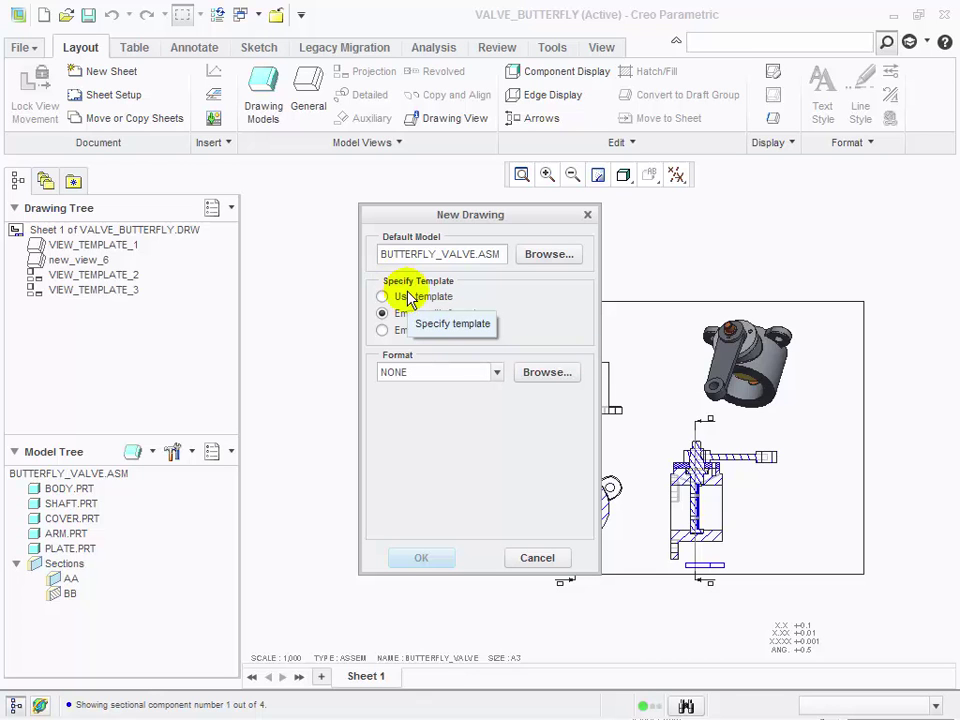
click(497, 371)
click(569, 372)
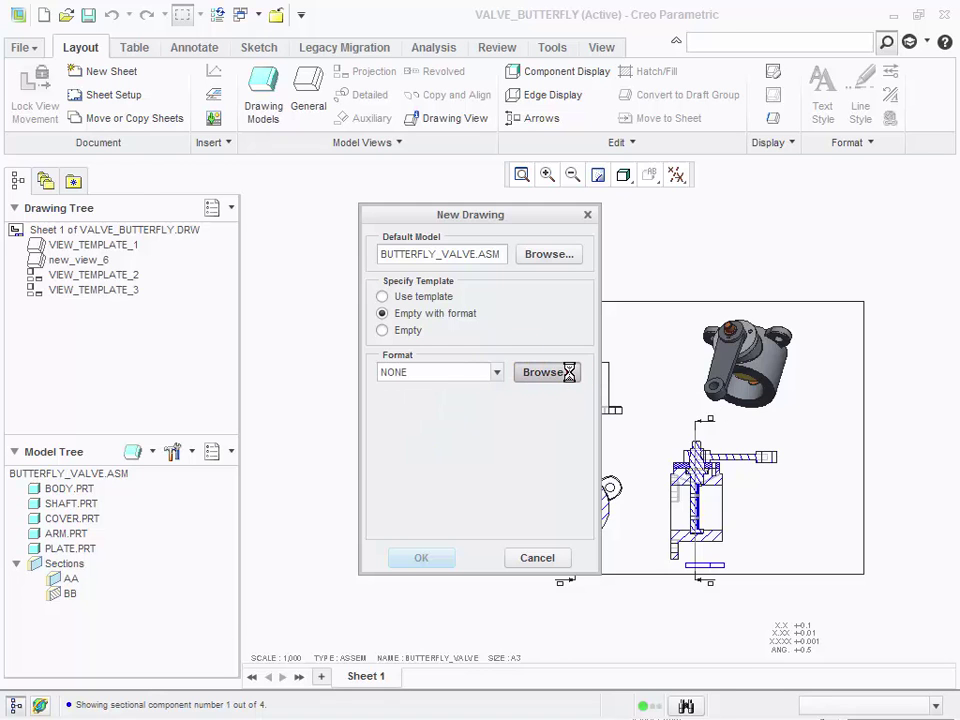
click(358, 297)
click(440, 296)
click(517, 298)
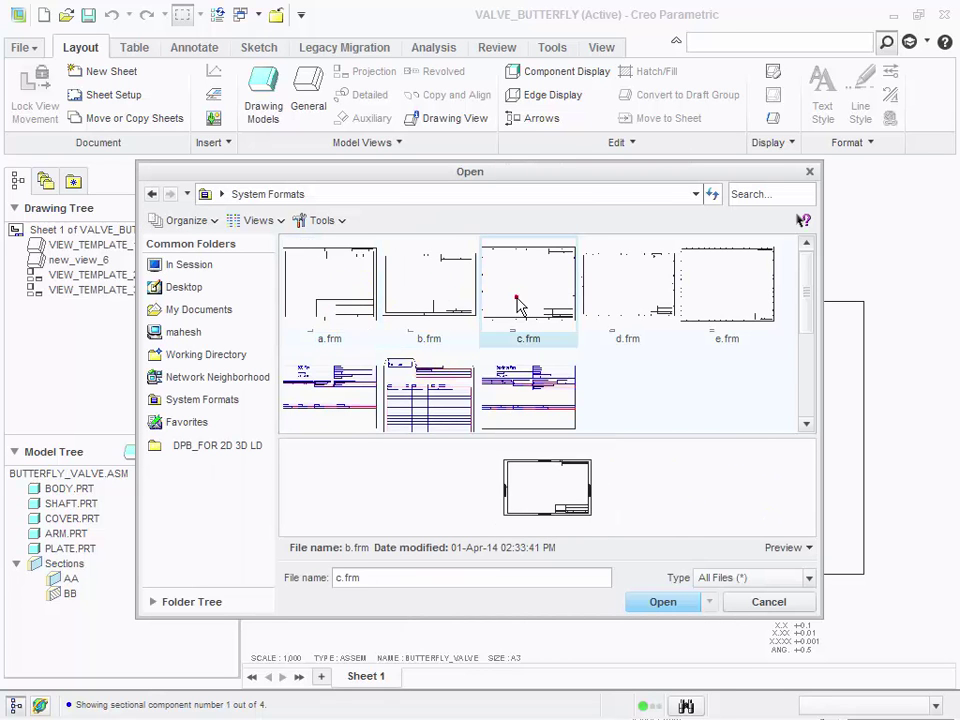
click(663, 608)
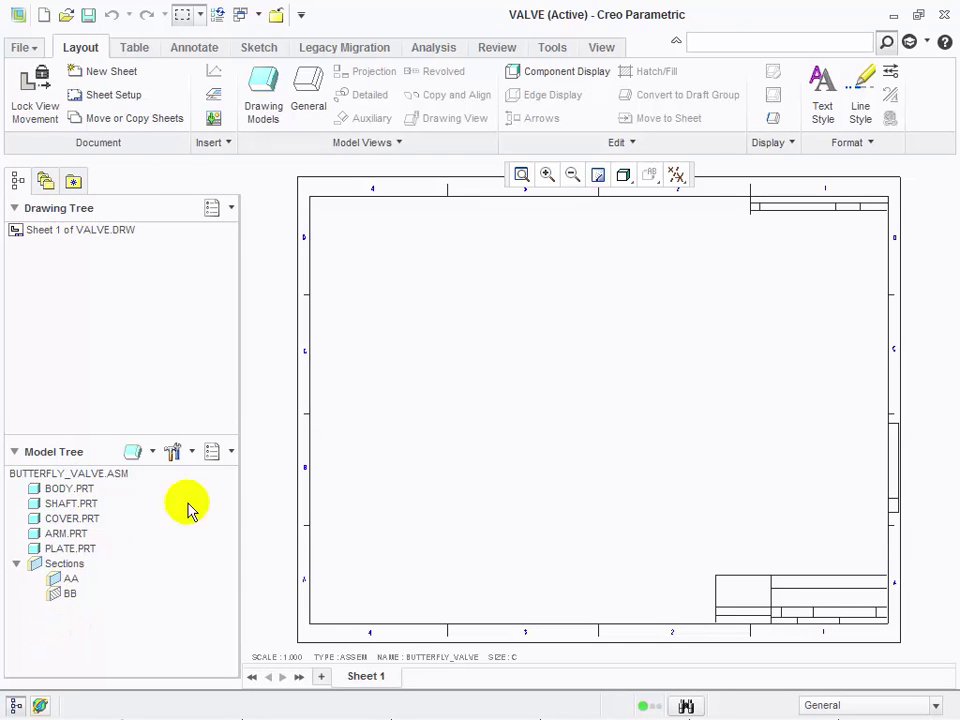
- Add body.prt to the new drawing as another drawing model
click(262, 97)
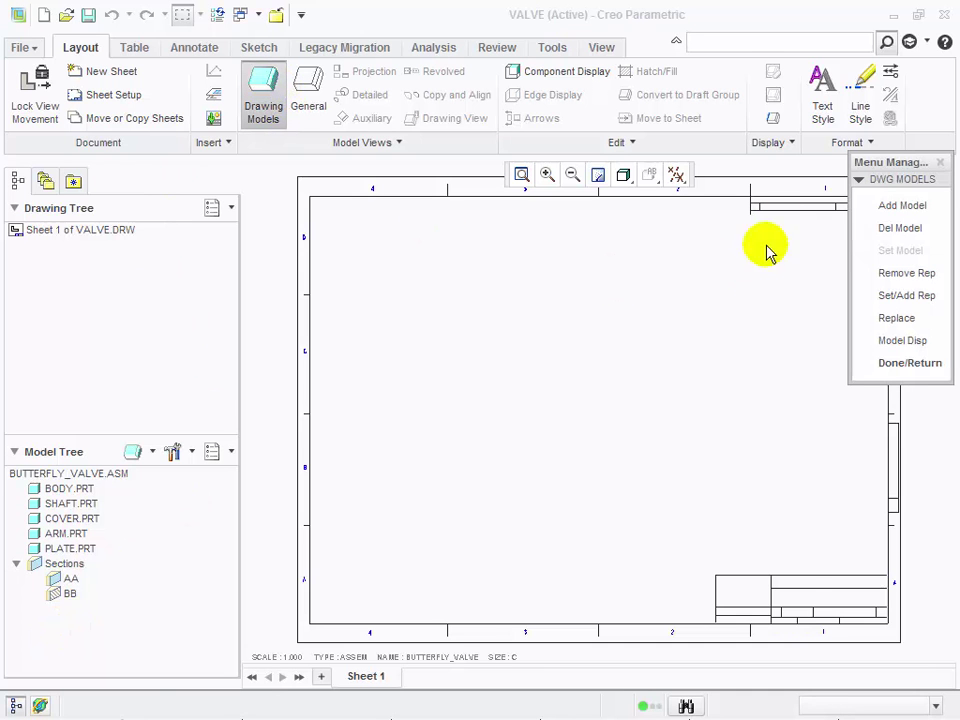
click(889, 206)
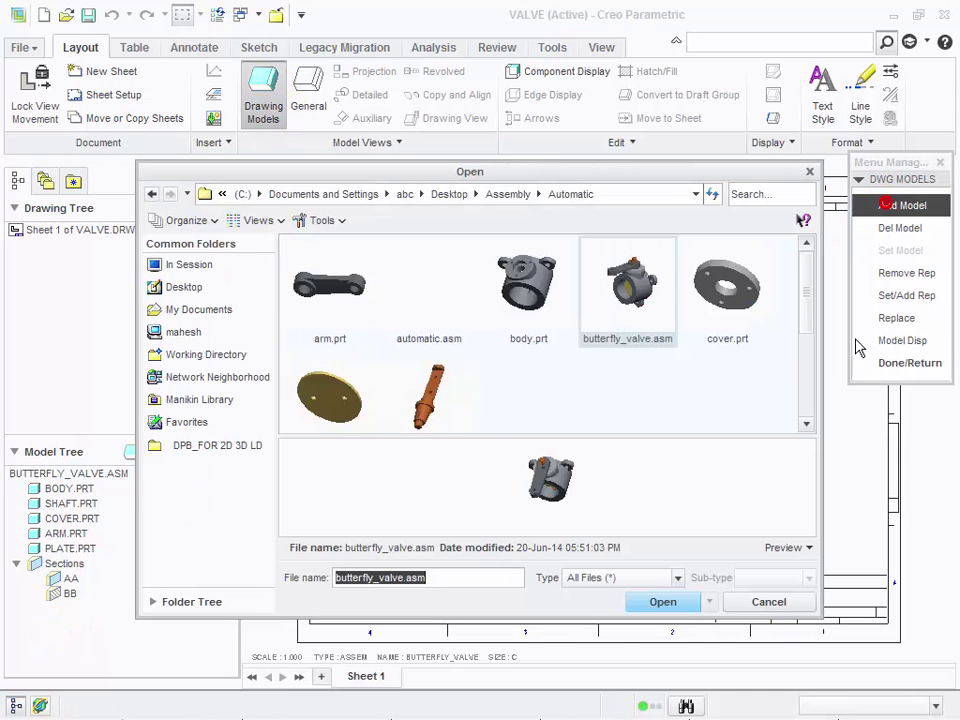
click(527, 318)
click(662, 601)
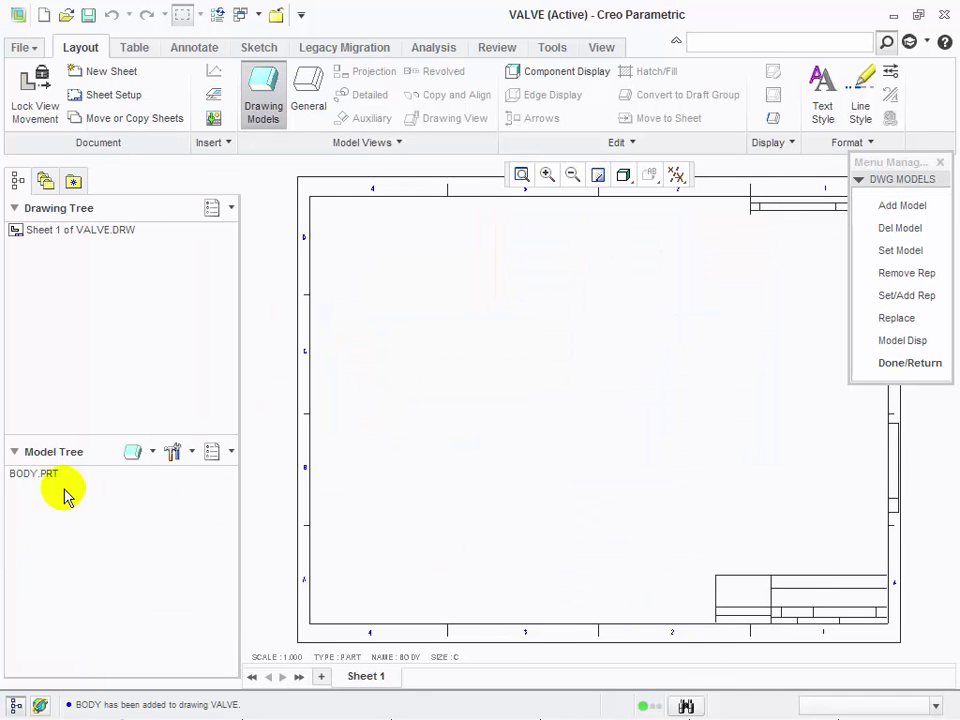
- Set the BUTTERFLY_VALVE assembly as the current drawing model and finish the model settings
click(895, 252)
click(919, 436)
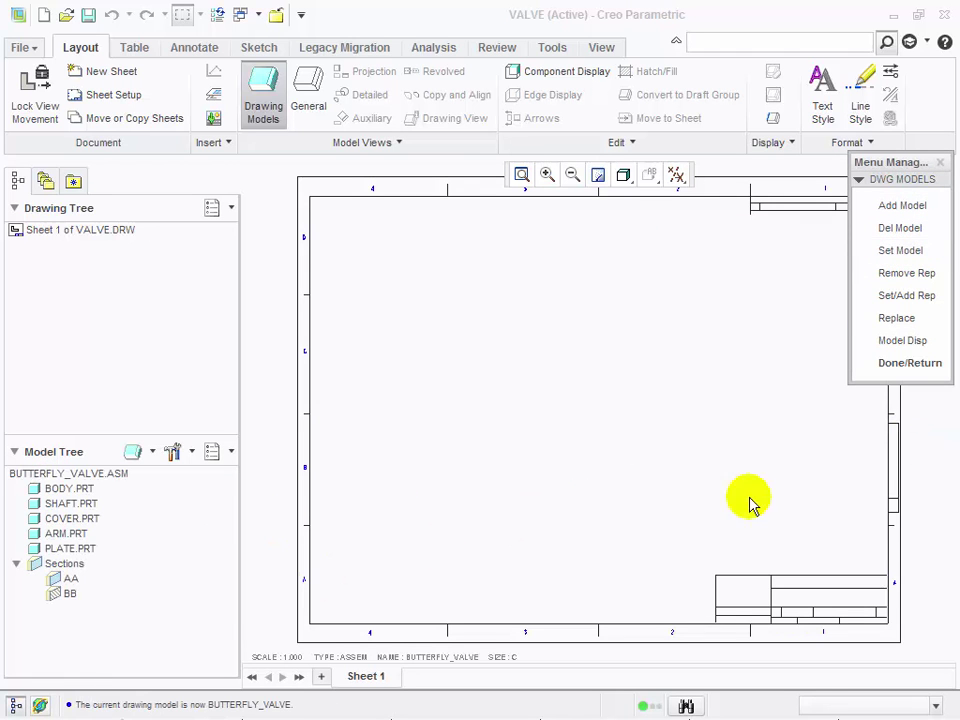
click(918, 365)
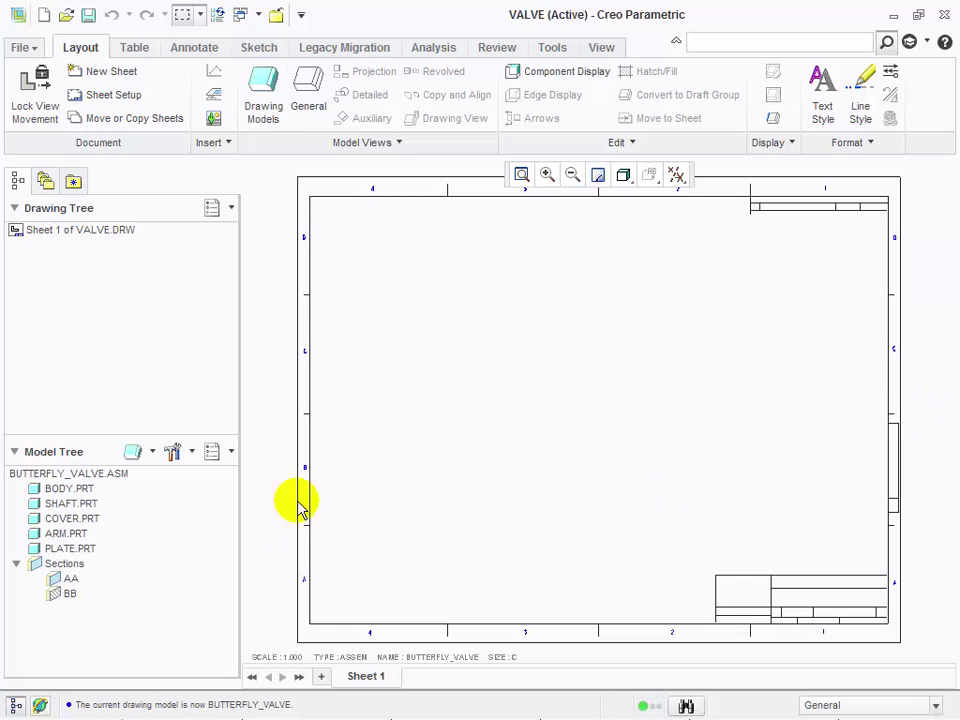
- Place a general view with No Combined State on the sheet's left half and orient it to FRONT
click(302, 100)
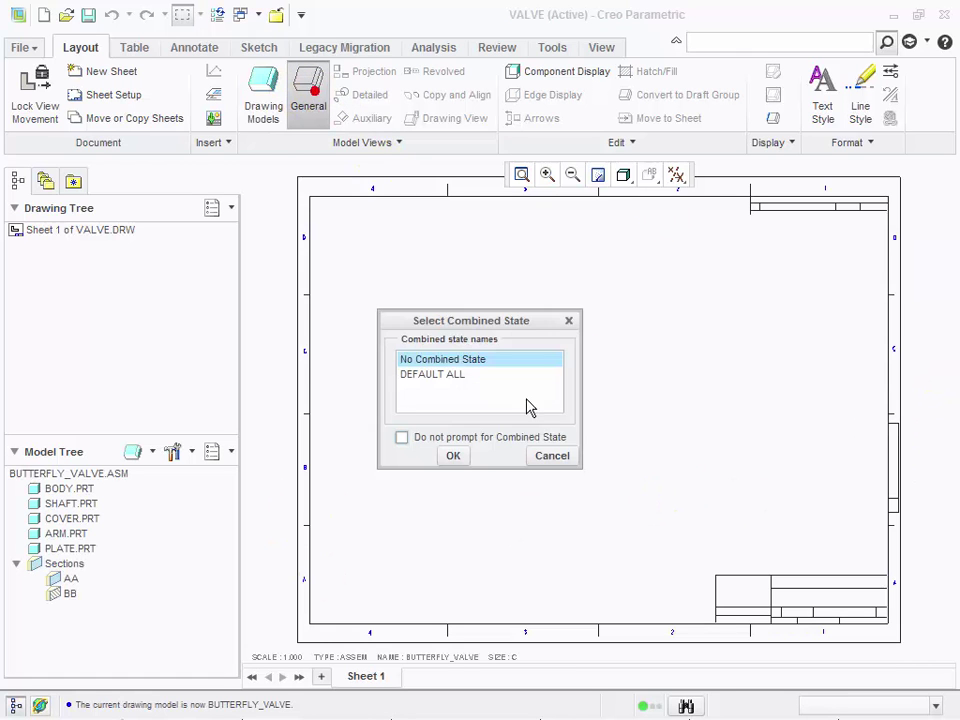
click(451, 455)
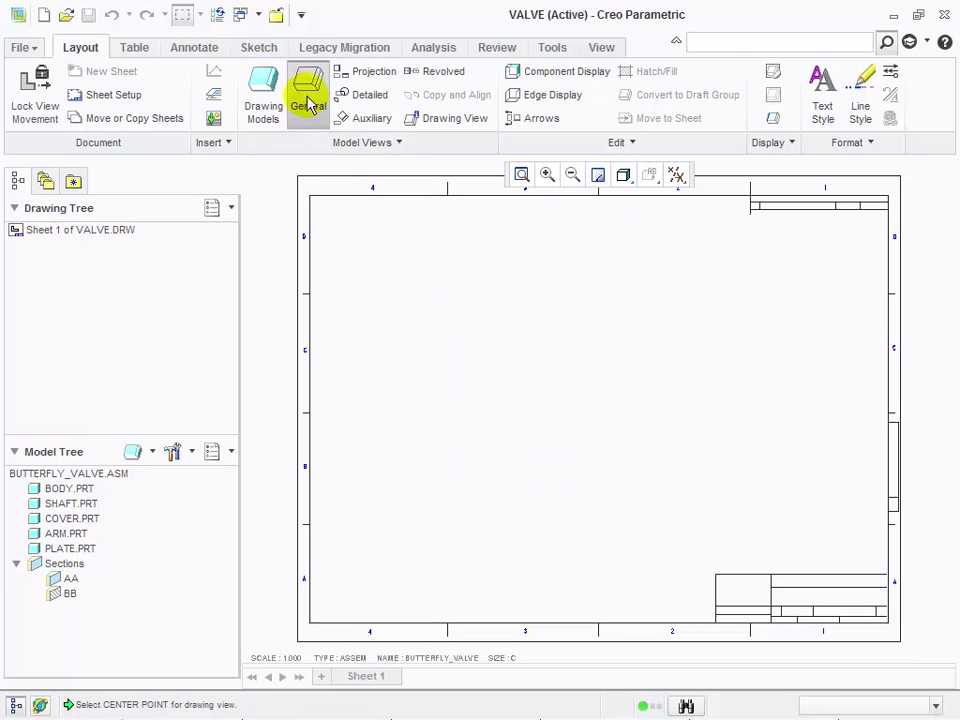
click(440, 364)
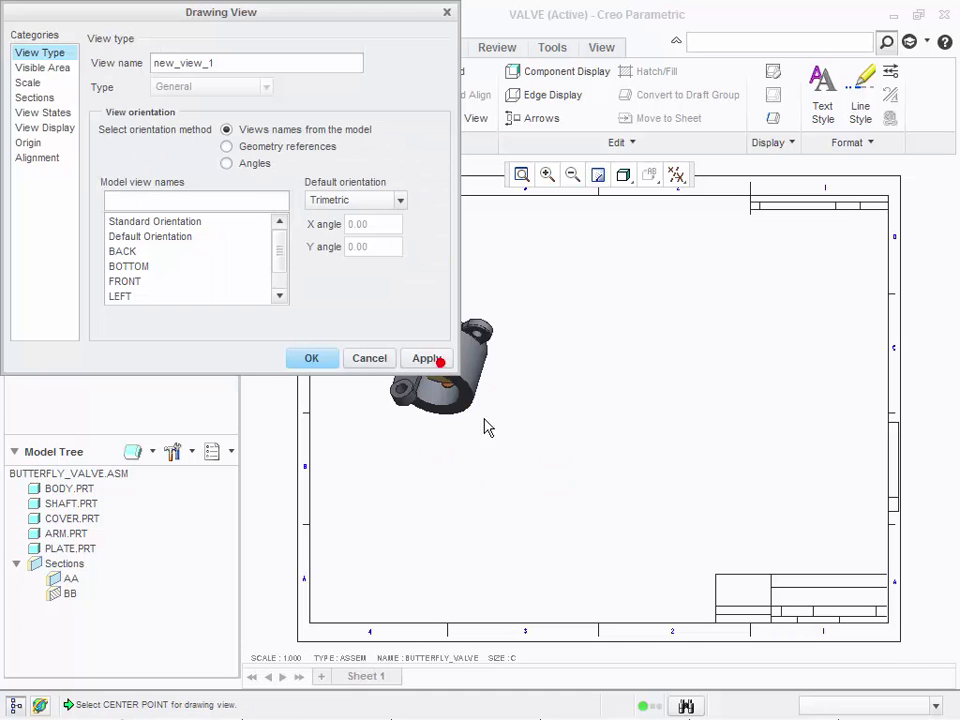
click(137, 280)
click(427, 359)
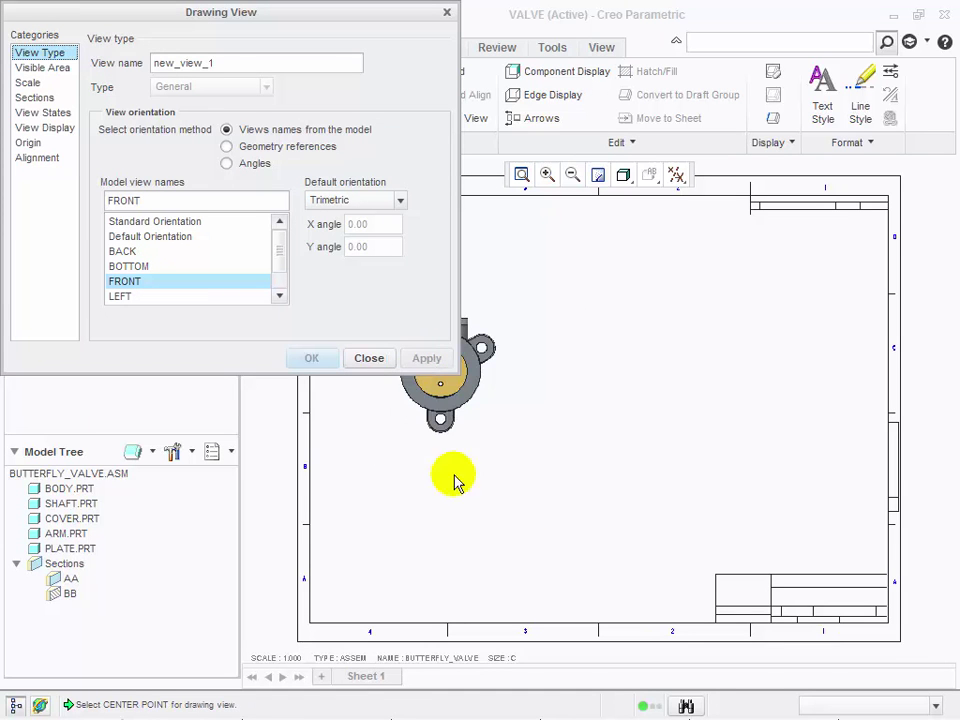
click(369, 358)
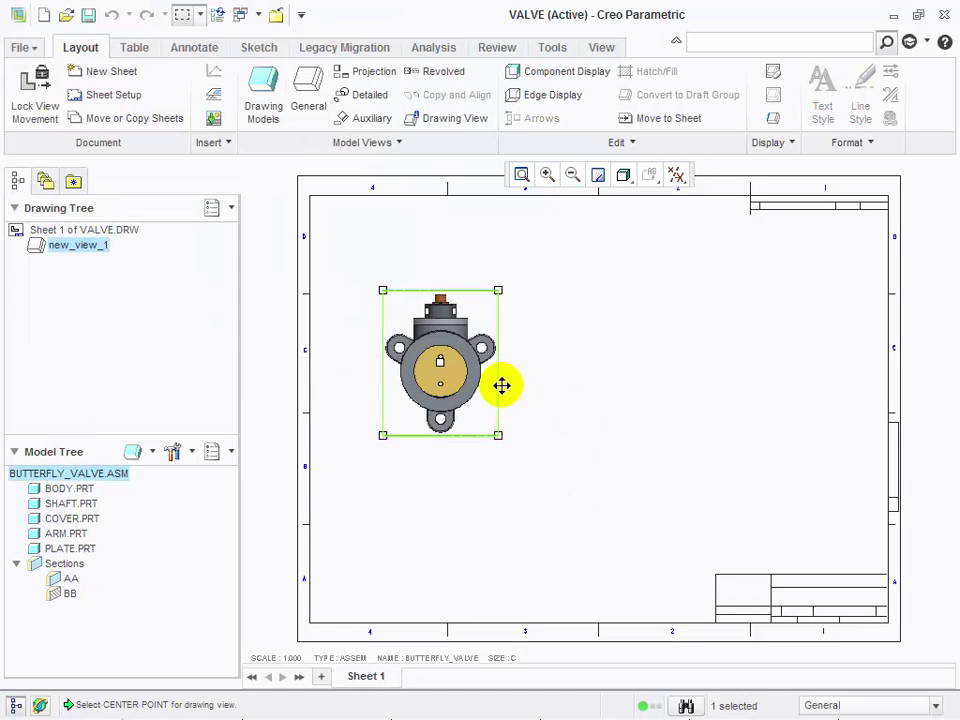
- Project two views from the front view, one below it and one to its right
click(364, 79)
click(471, 527)
click(439, 364)
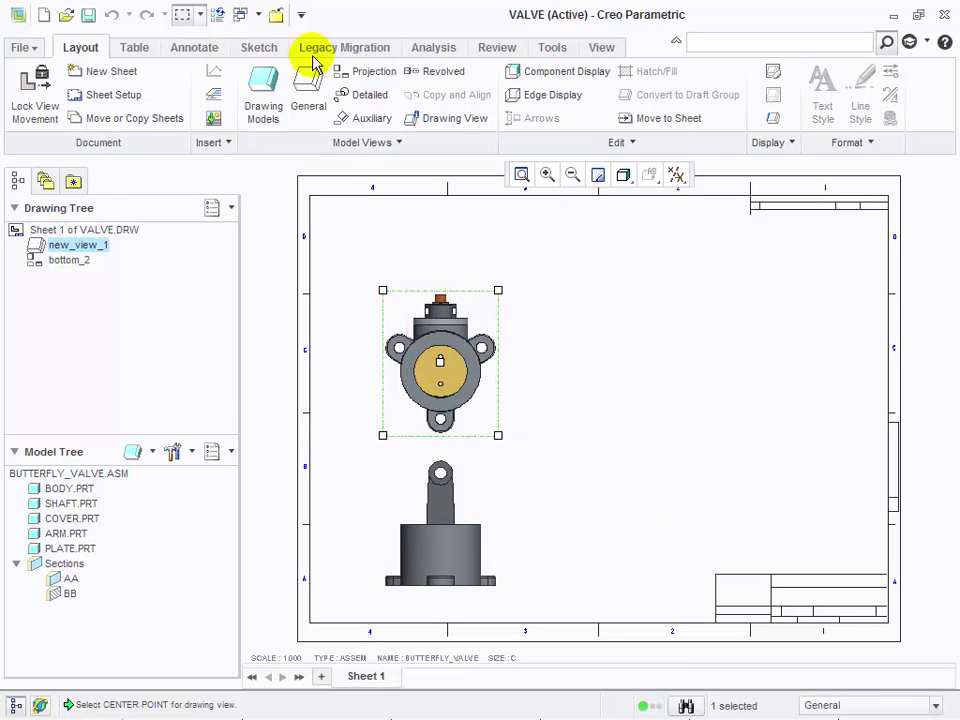
click(366, 72)
click(626, 311)
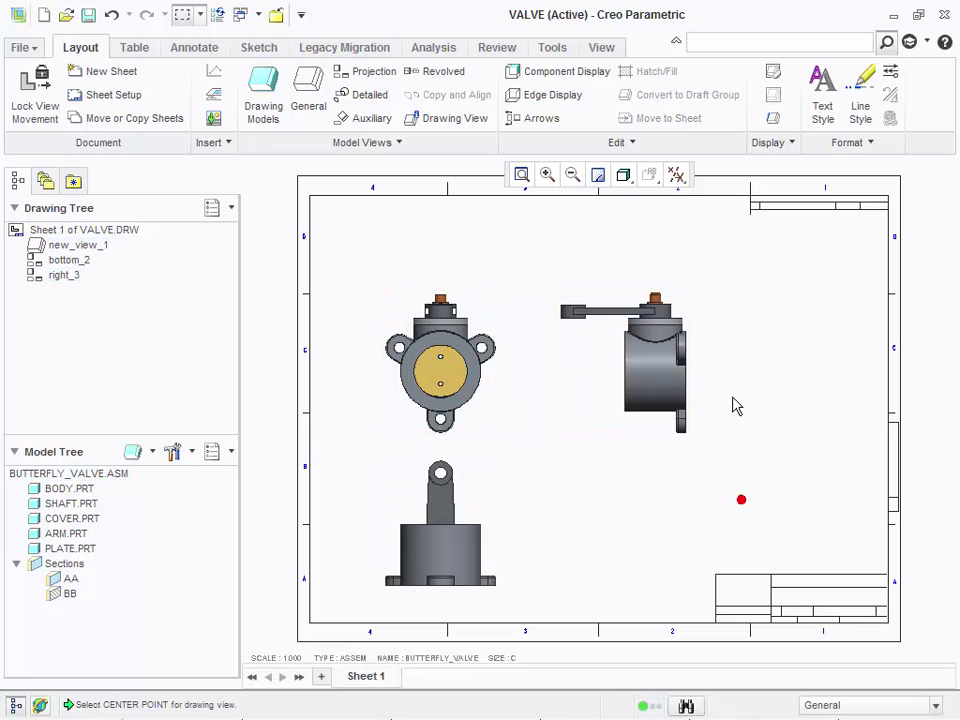
- Set the display style of all three views to No Hidden
drag(762, 257, 365, 606)
right_click(465, 406)
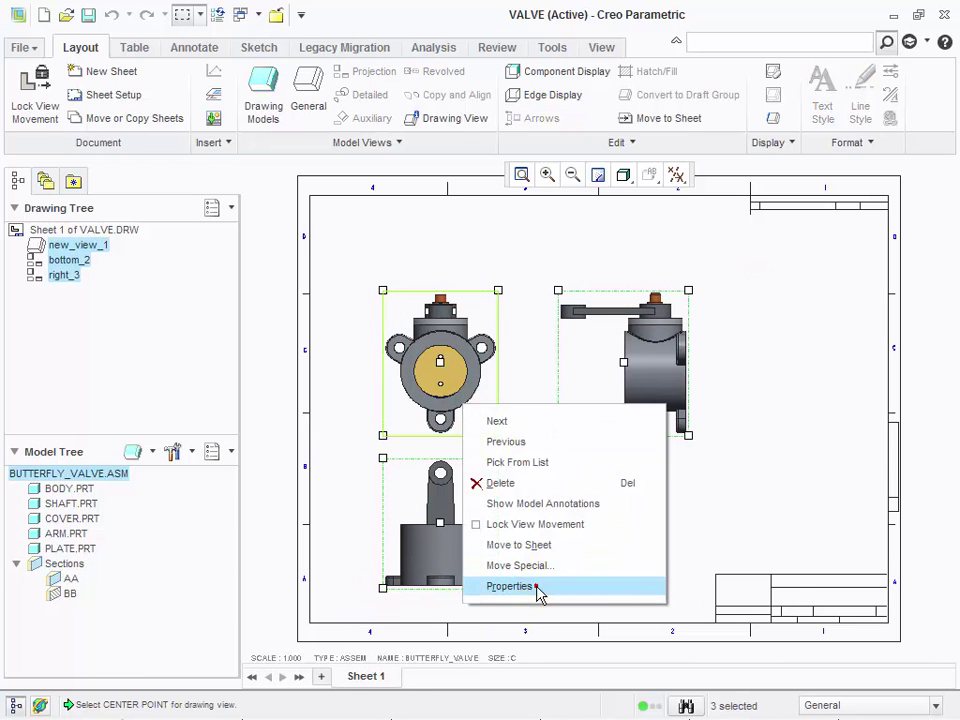
click(536, 586)
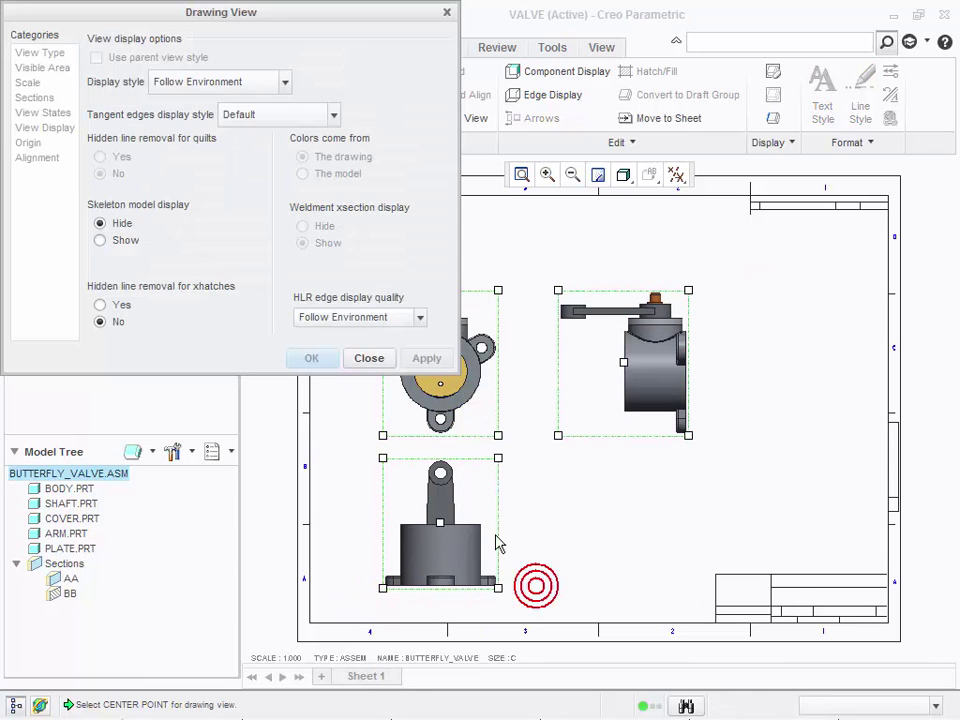
click(193, 90)
click(190, 168)
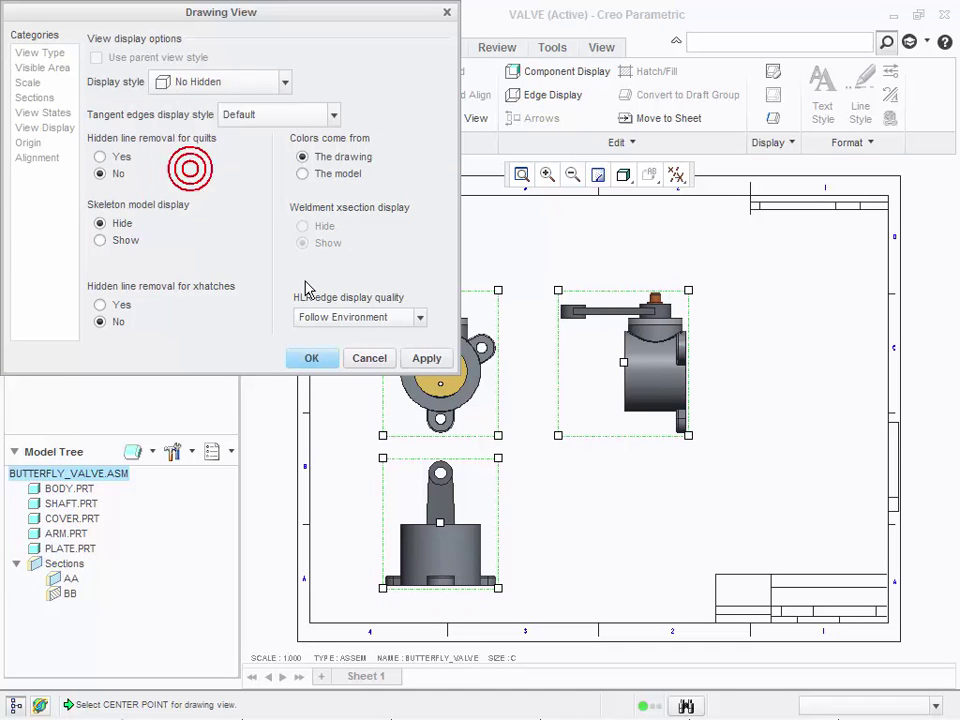
click(312, 359)
click(627, 513)
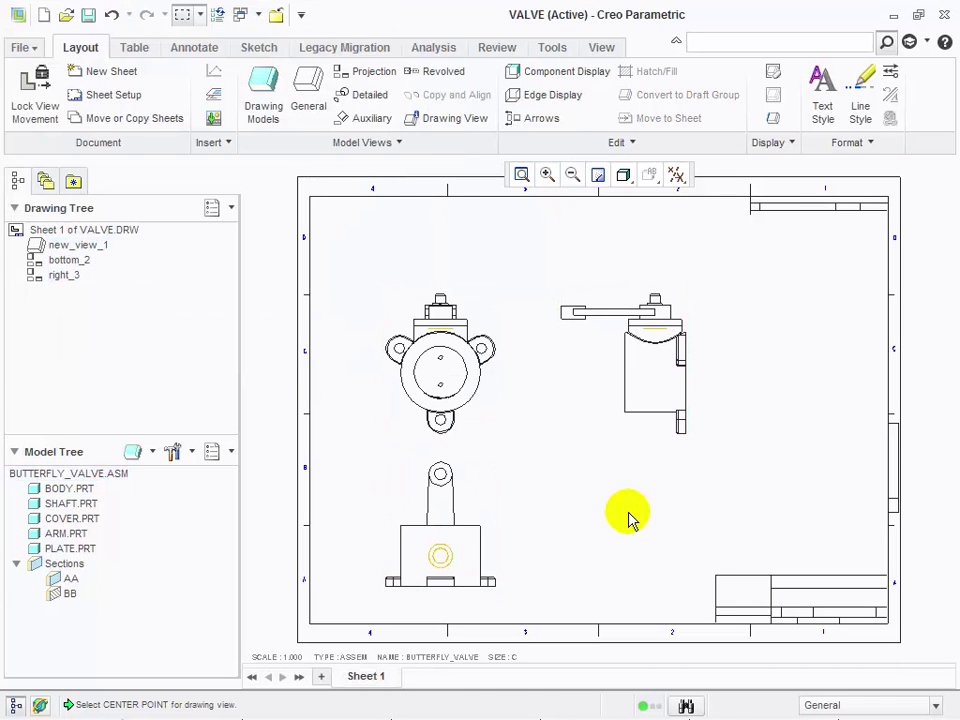
- Assign the 2D cross-section BB with a full sectioned area to the front view
click(452, 372)
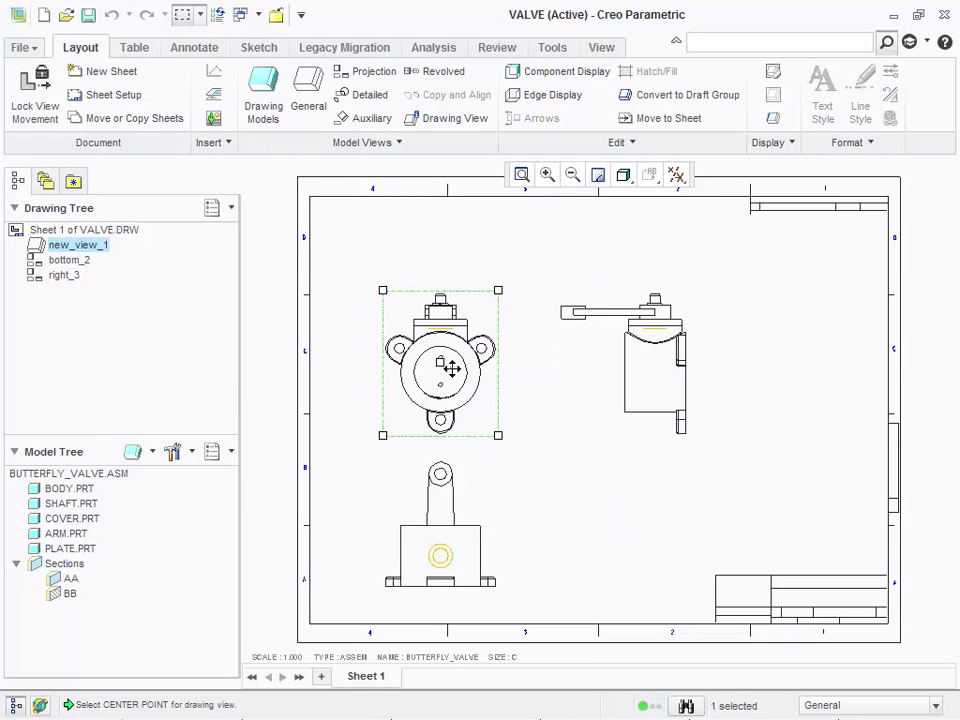
right_click(458, 378)
click(548, 592)
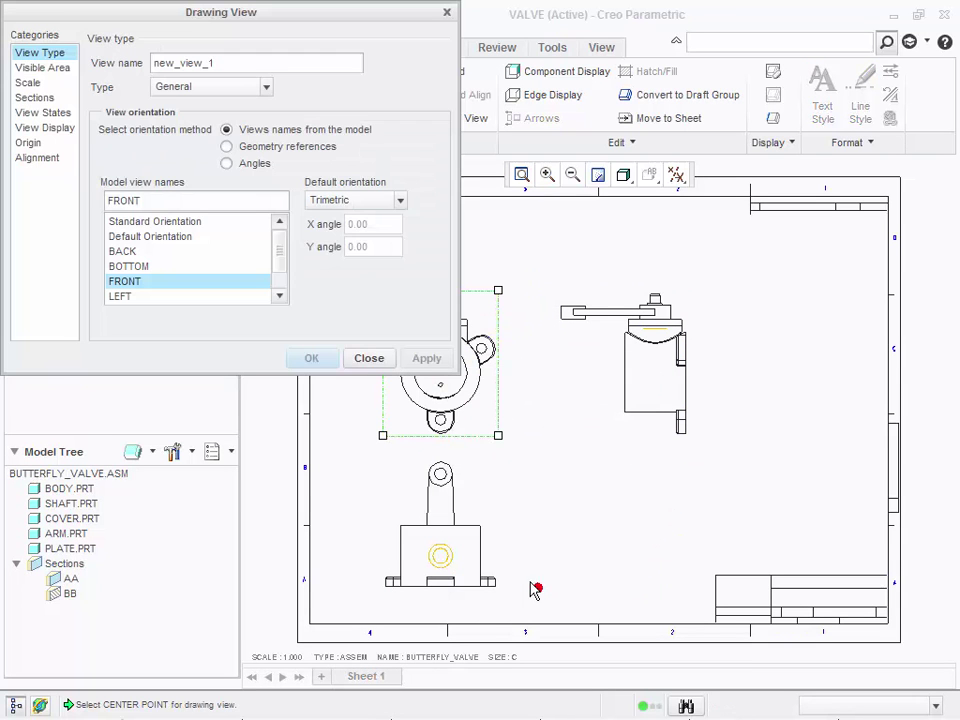
click(35, 97)
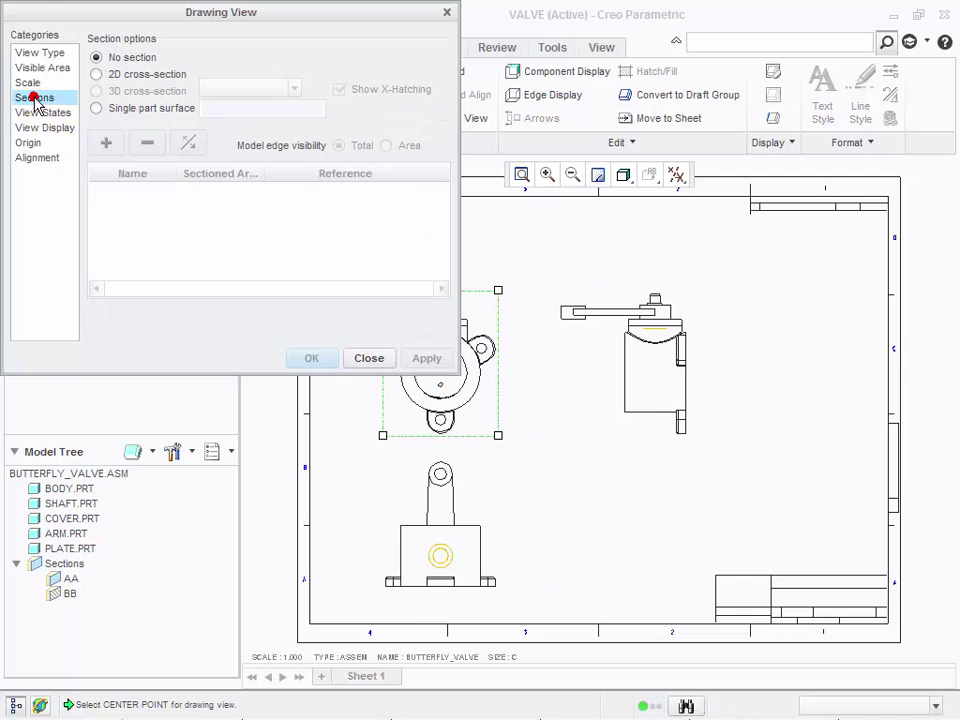
click(124, 73)
click(106, 142)
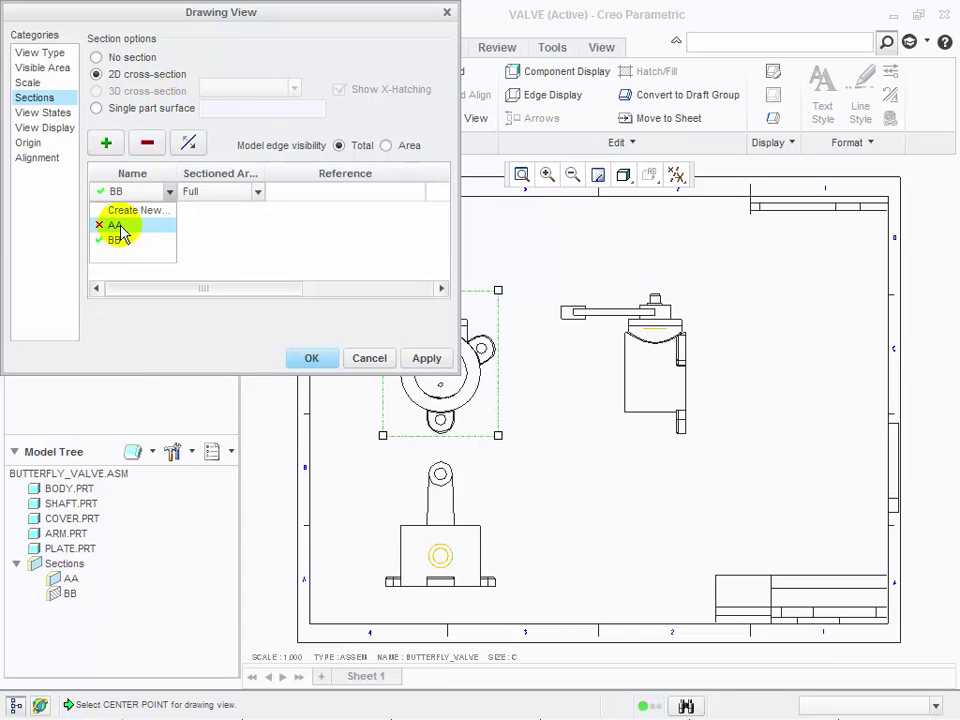
click(118, 238)
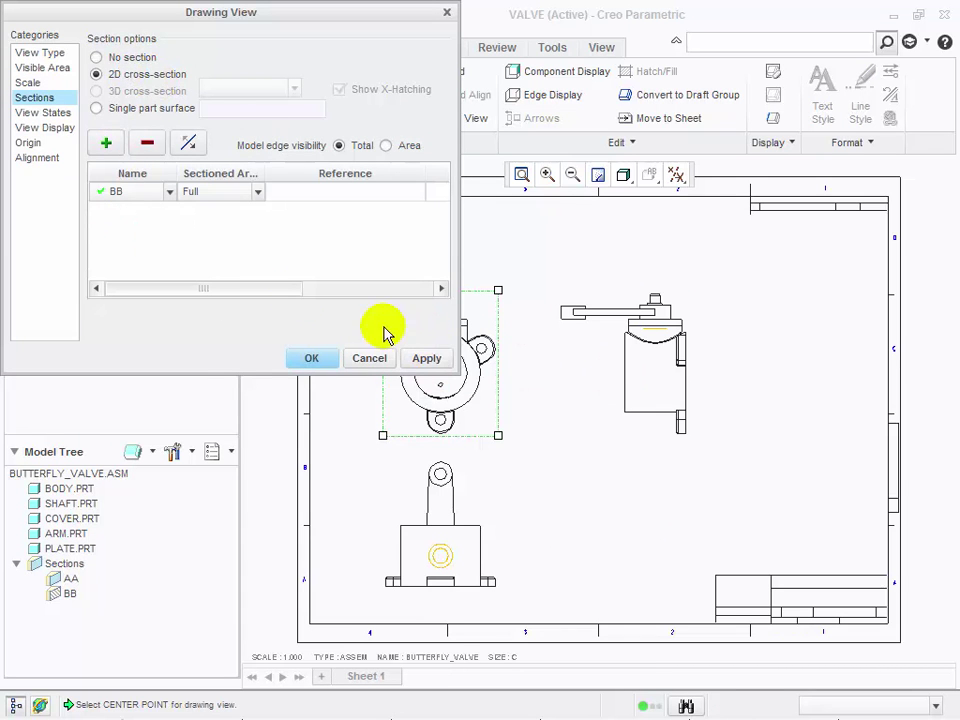
- Show the section BB arrows on the right projected view and finish the front view's section settings
drag(253, 288, 380, 288)
click(387, 193)
click(662, 338)
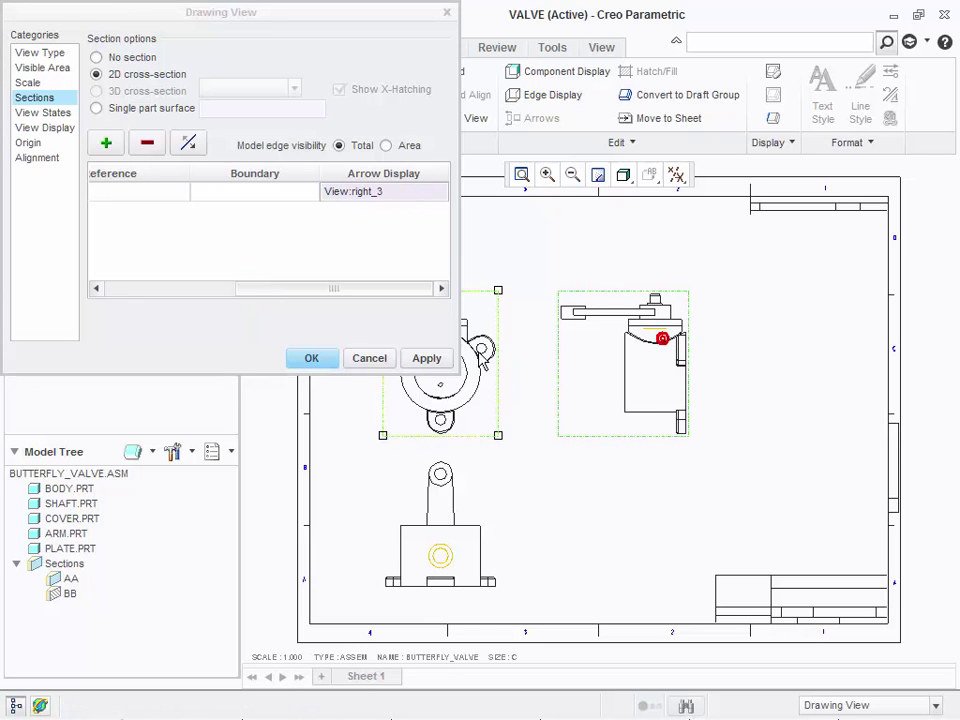
click(425, 358)
click(369, 358)
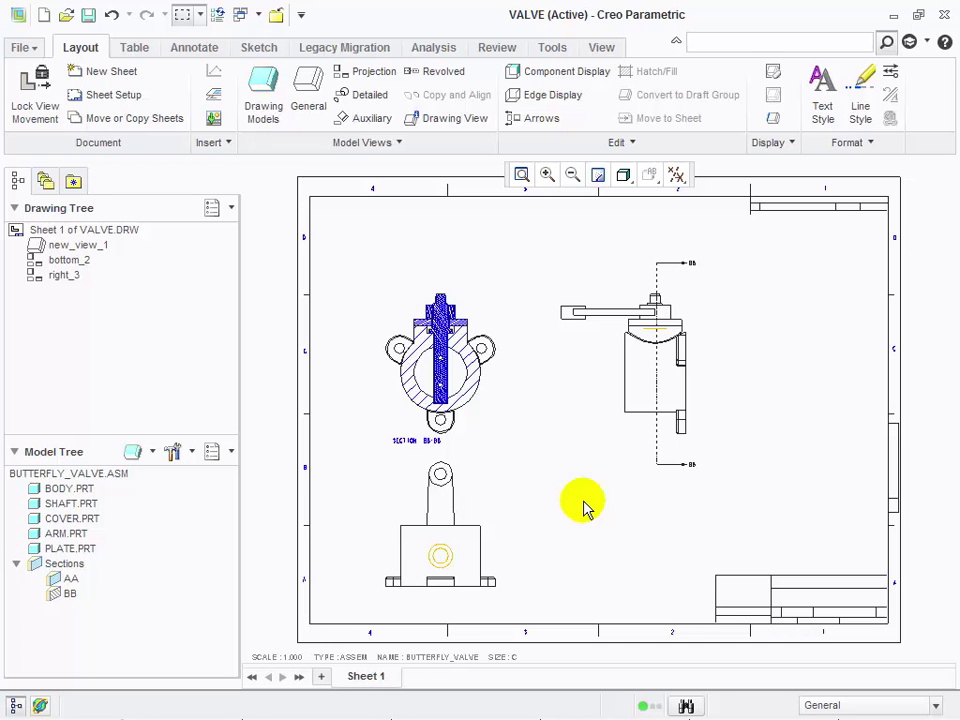
- Create an auxiliary view from the slanted edge of the front view's right lug, placing it below the sheet border
scroll(480, 545, up, 4)
scroll(537, 527, down, 2)
scroll(537, 527, down, 2)
scroll(500, 245, up, 5)
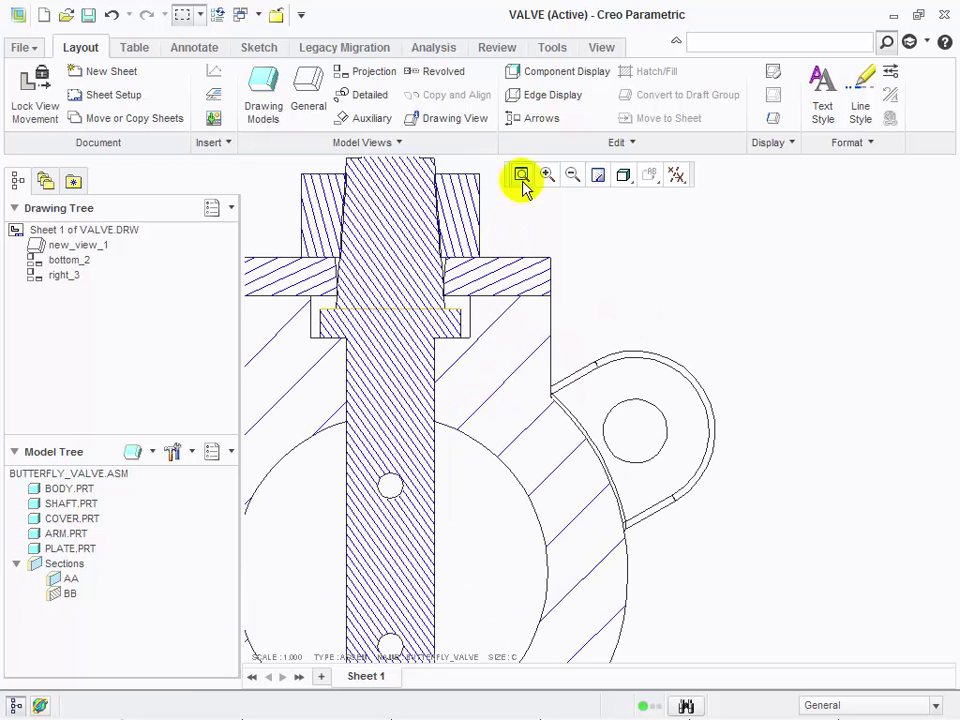
click(369, 121)
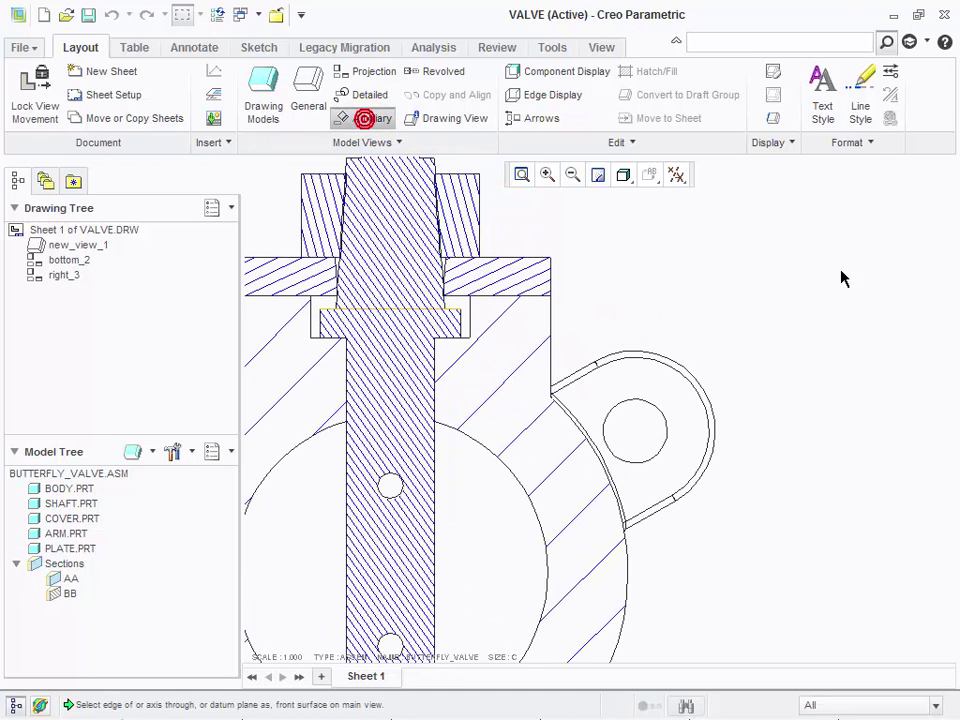
click(575, 384)
scroll(575, 384, down, 4)
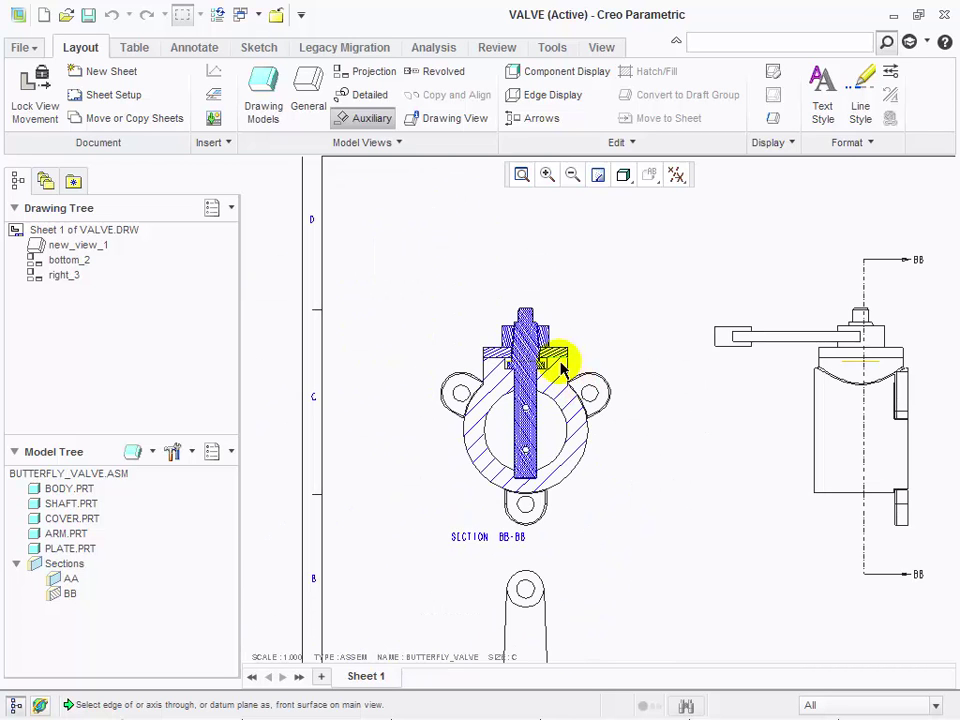
scroll(594, 405, up, 5)
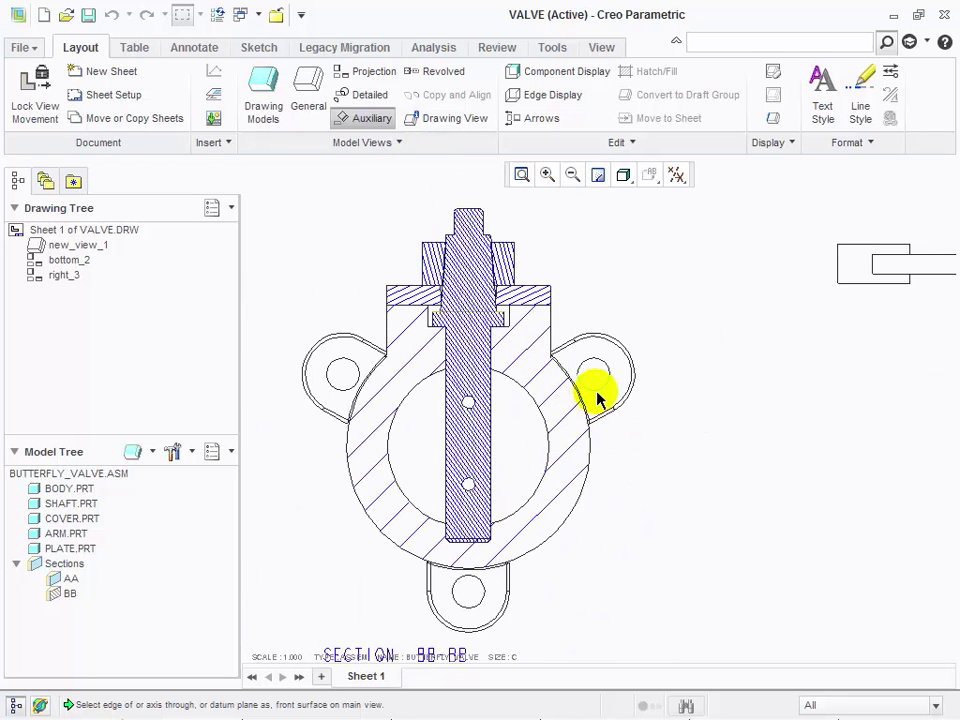
scroll(548, 333, up, 2)
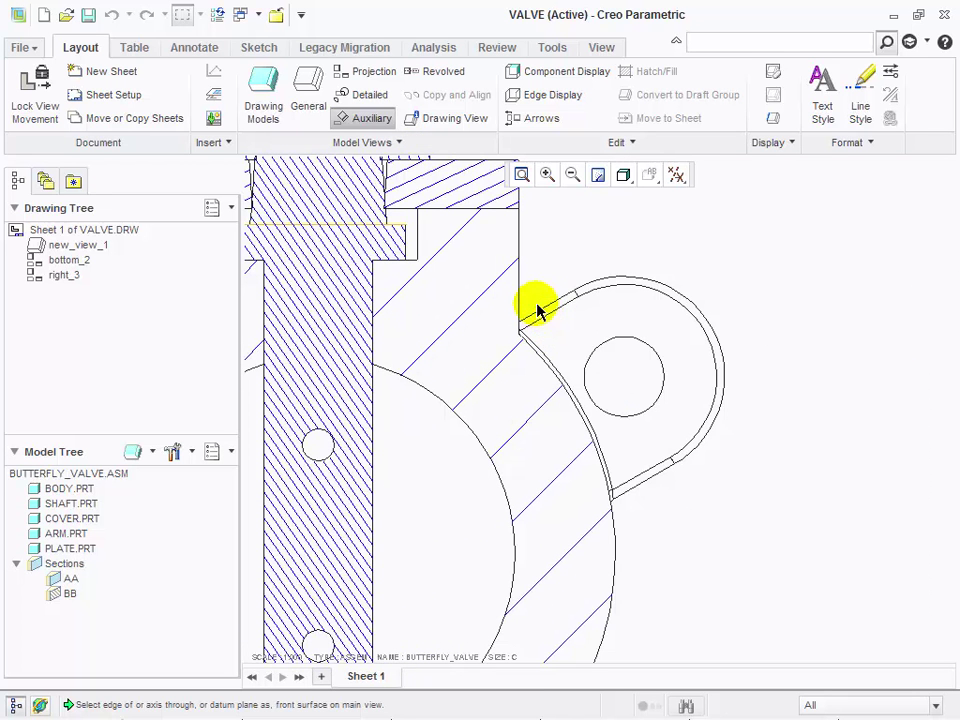
click(541, 311)
scroll(591, 357, down, 2)
scroll(591, 357, down, 4)
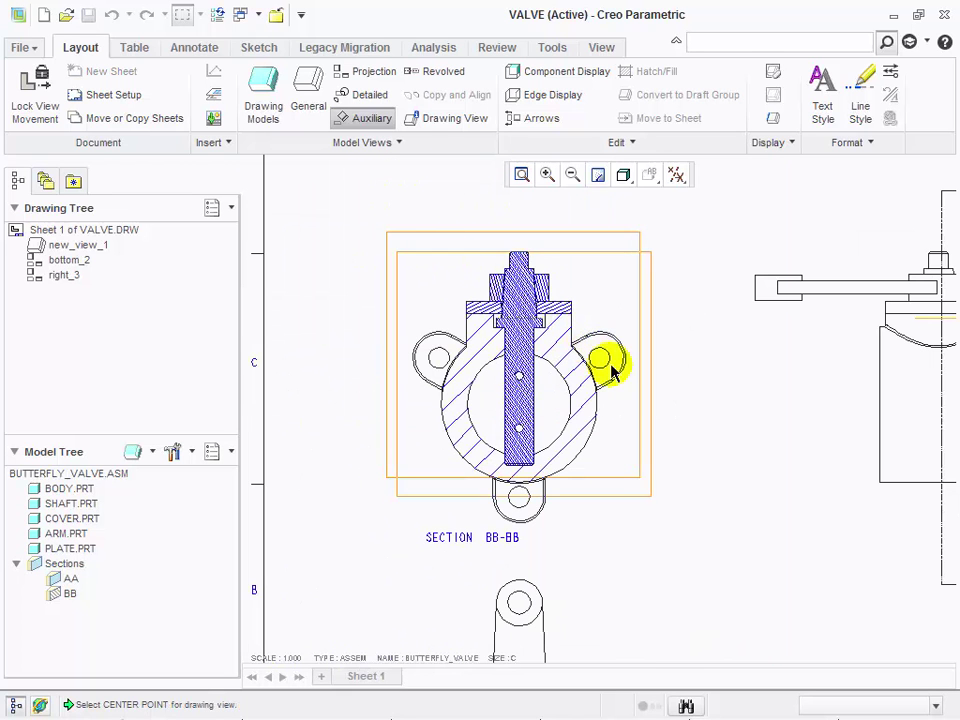
scroll(601, 358, down, 5)
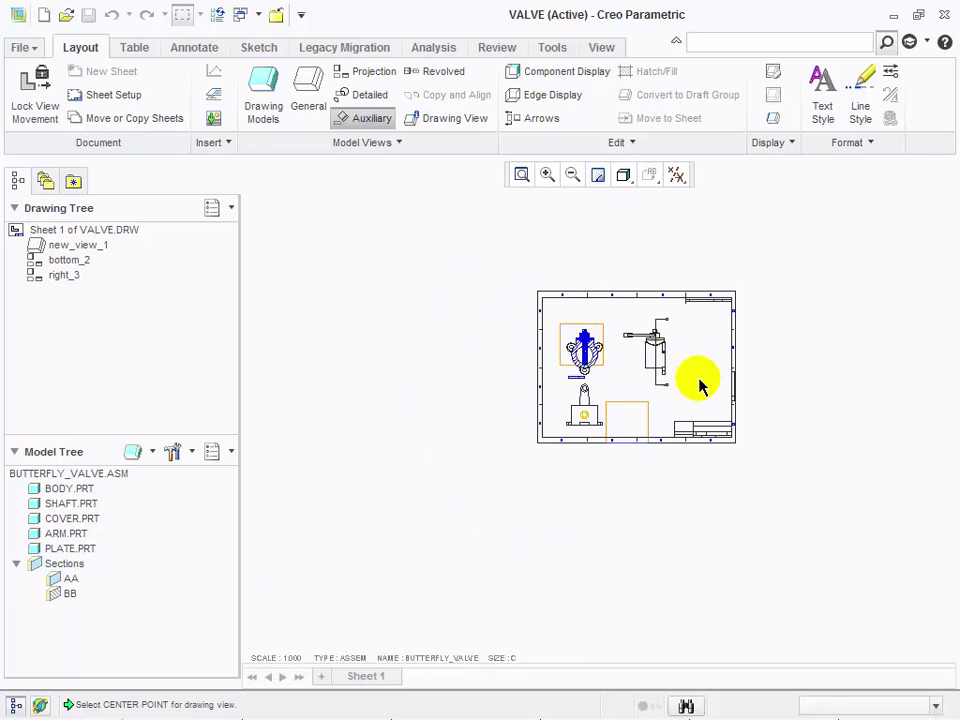
click(759, 455)
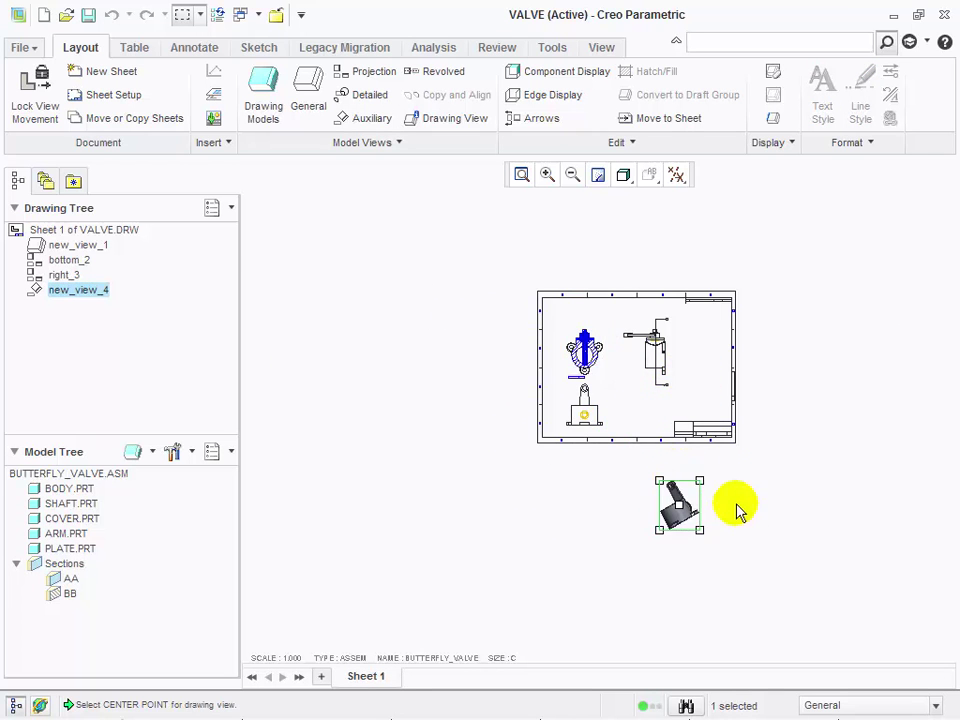
- Delete the auxiliary view placed below the sheet
scroll(735, 508, up, 5)
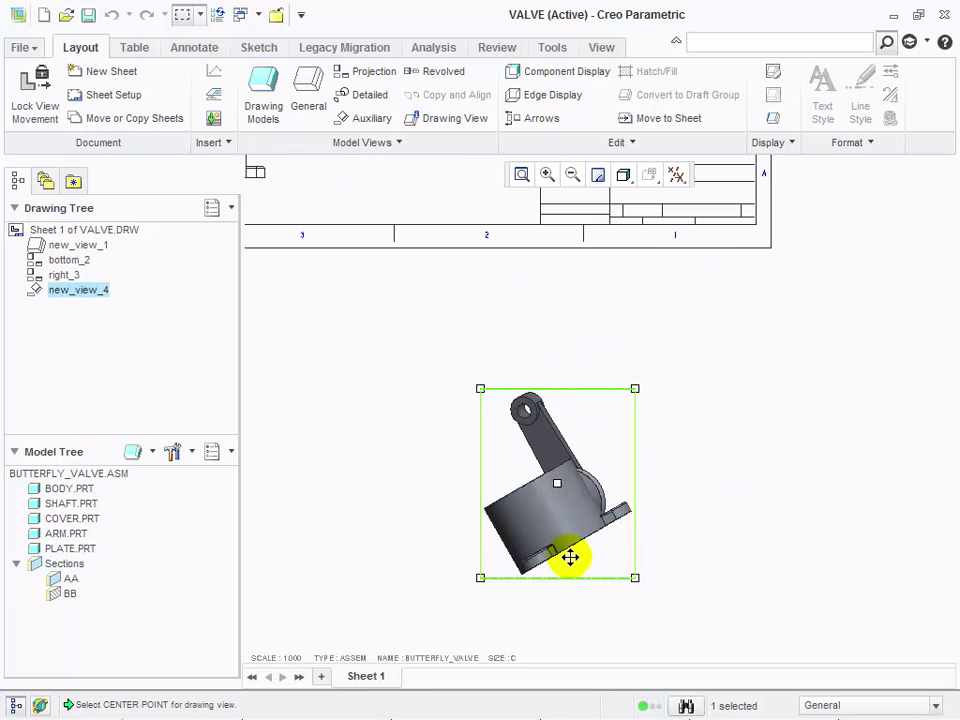
key(Delete)
scroll(570, 560, down, 5)
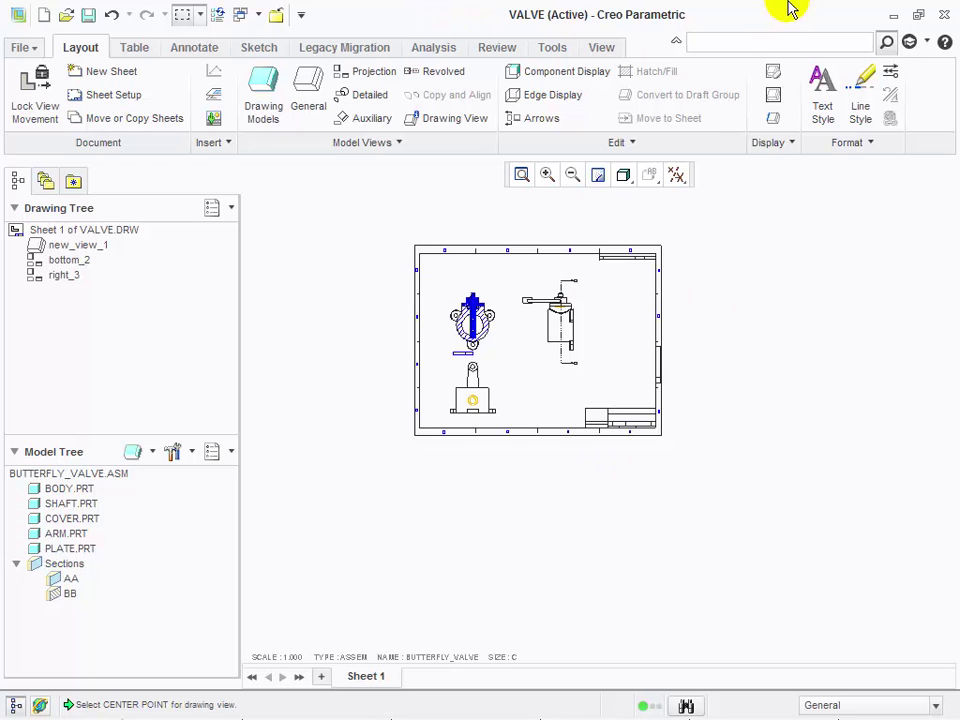
- Begin a detailed view centered on the cover's inner edge beside the shaft in the sectioned front view
scroll(512, 308, up, 3)
scroll(508, 314, up, 2)
click(368, 95)
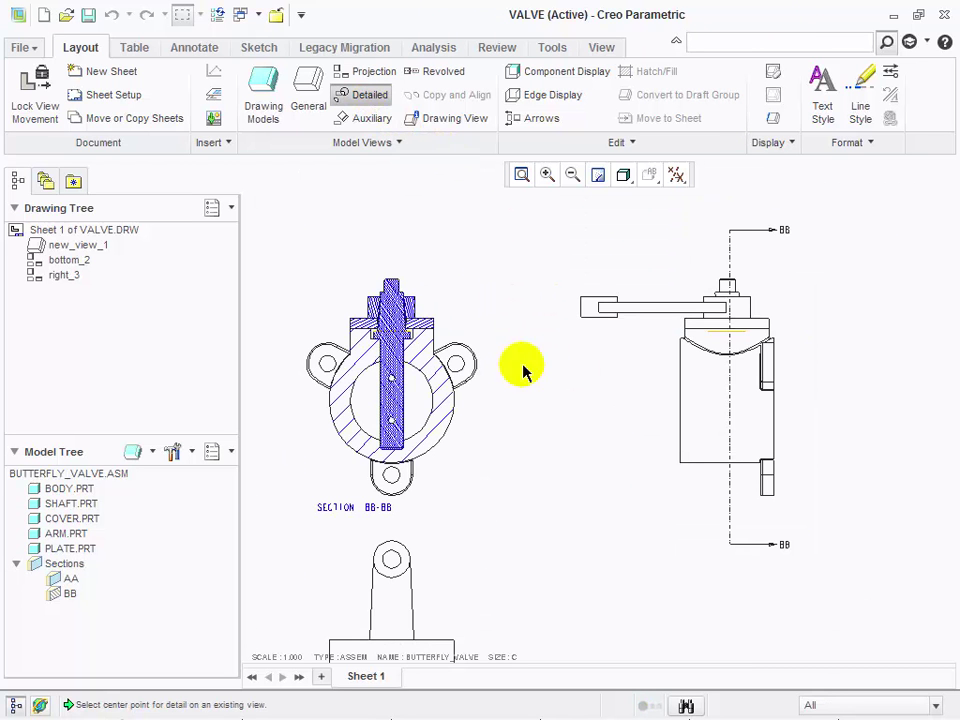
scroll(407, 333, up, 4)
scroll(407, 333, up, 2)
scroll(401, 311, down, 1)
click(396, 306)
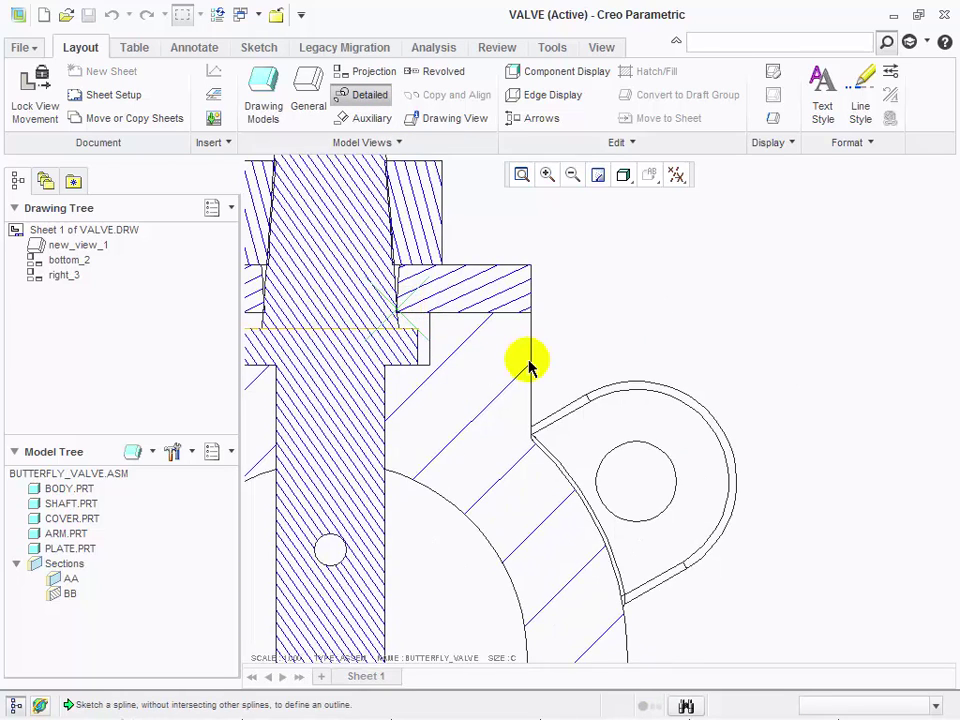
- Outline the detail area with a closed spline around the upper shaft, cover and right lug of the front view
scroll(528, 367, down, 4)
click(482, 428)
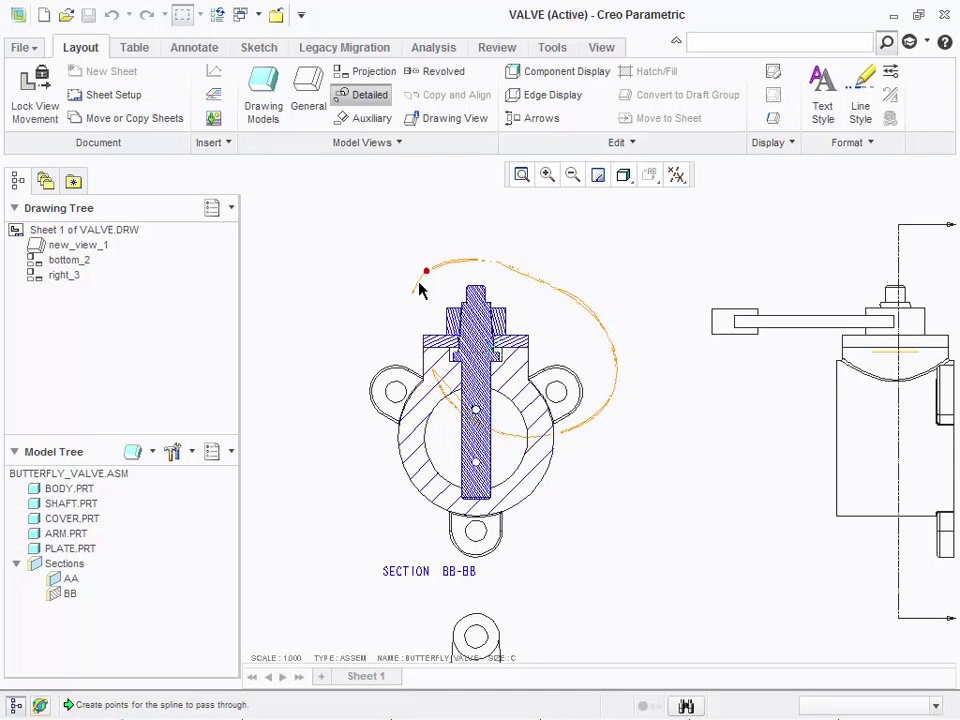
click(431, 374)
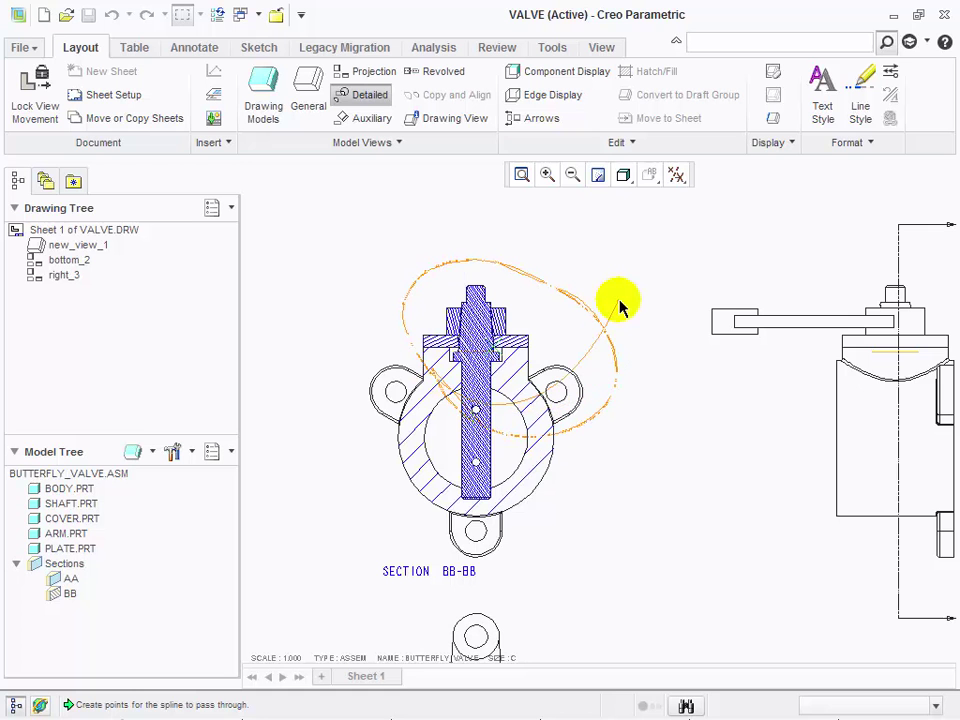
scroll(450, 379, down, 6)
scroll(560, 340, down, 1)
middle_click(563, 337)
- Place the detailed view on the sheet and move it to the upper area beside the right projected view
scroll(563, 338, up, 5)
scroll(565, 335, up, 3)
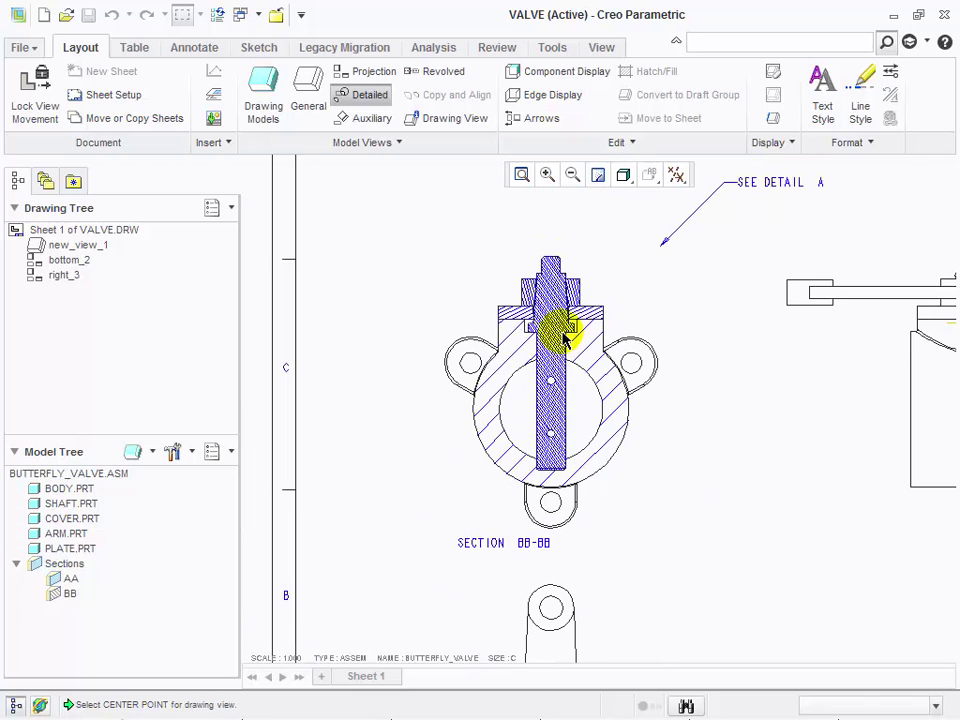
scroll(506, 388, up, 2)
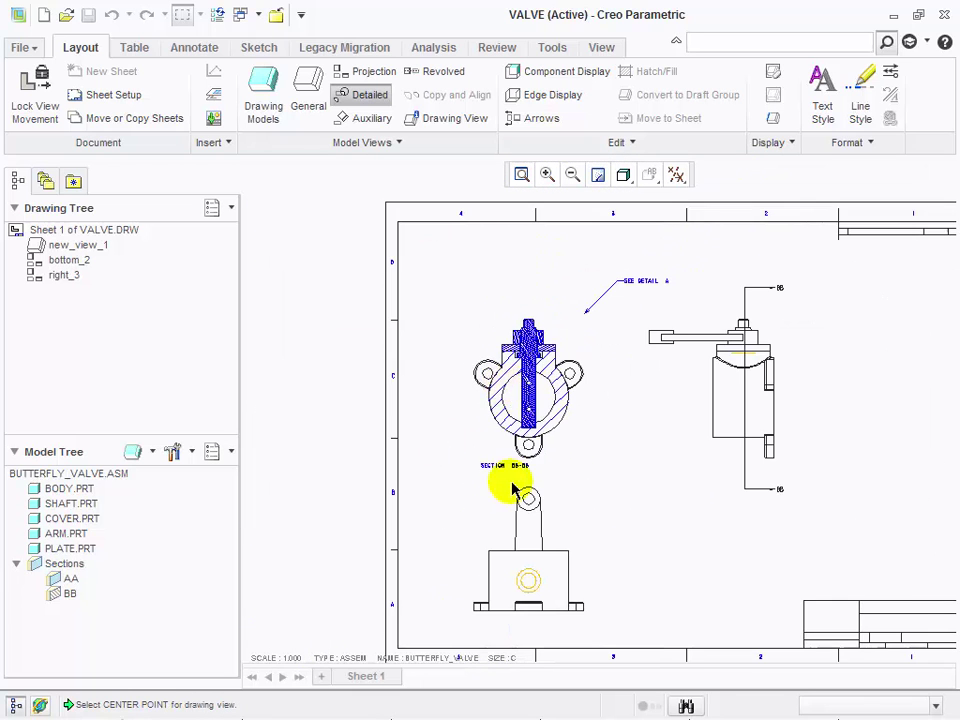
scroll(507, 490, up, 3)
click(586, 515)
scroll(592, 532, down, 3)
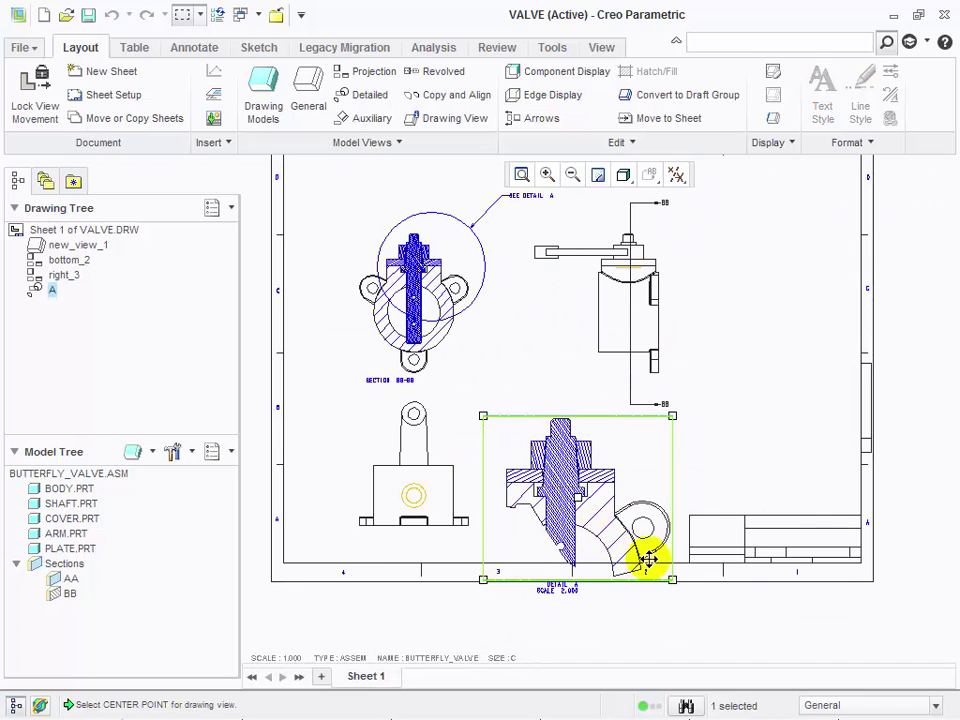
click(783, 283)
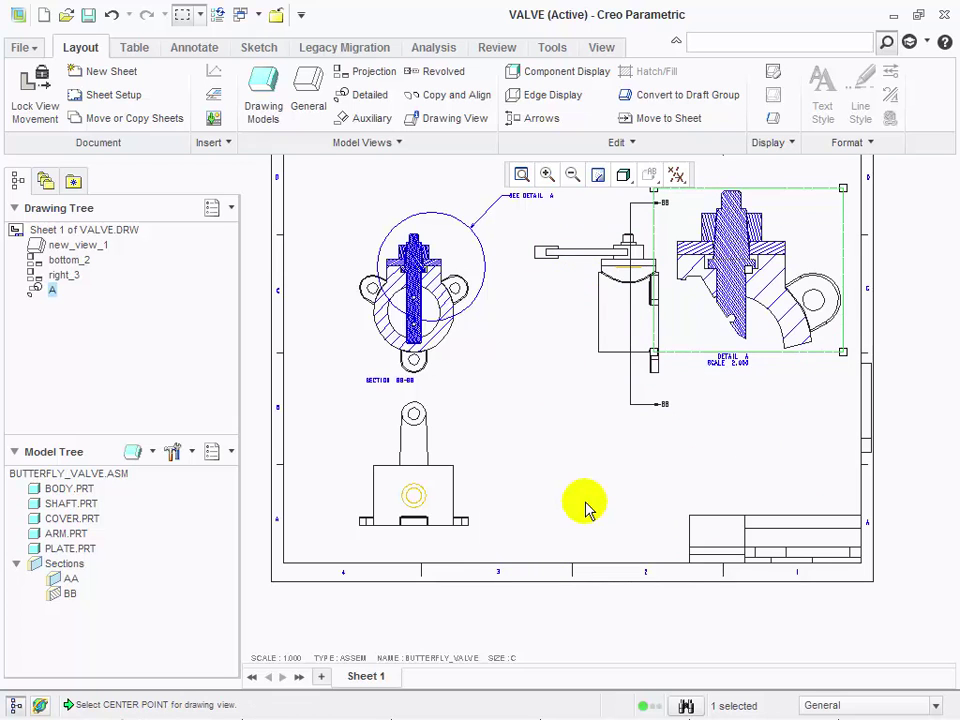
- Load the system format b.frm for Sheet 1 in the sheet setup and preview it
click(128, 95)
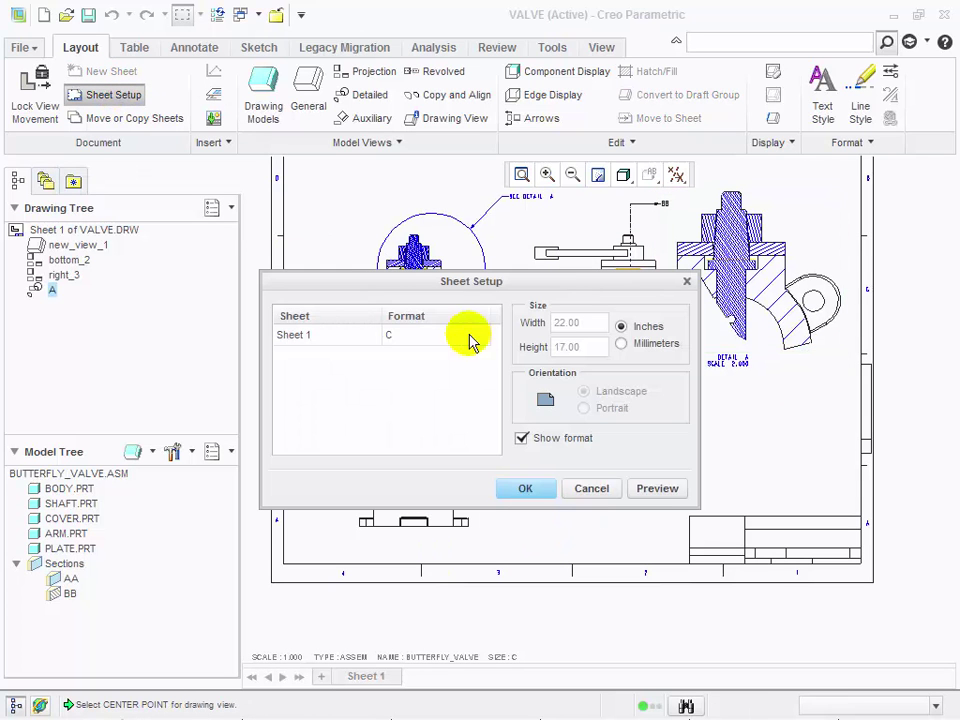
click(481, 336)
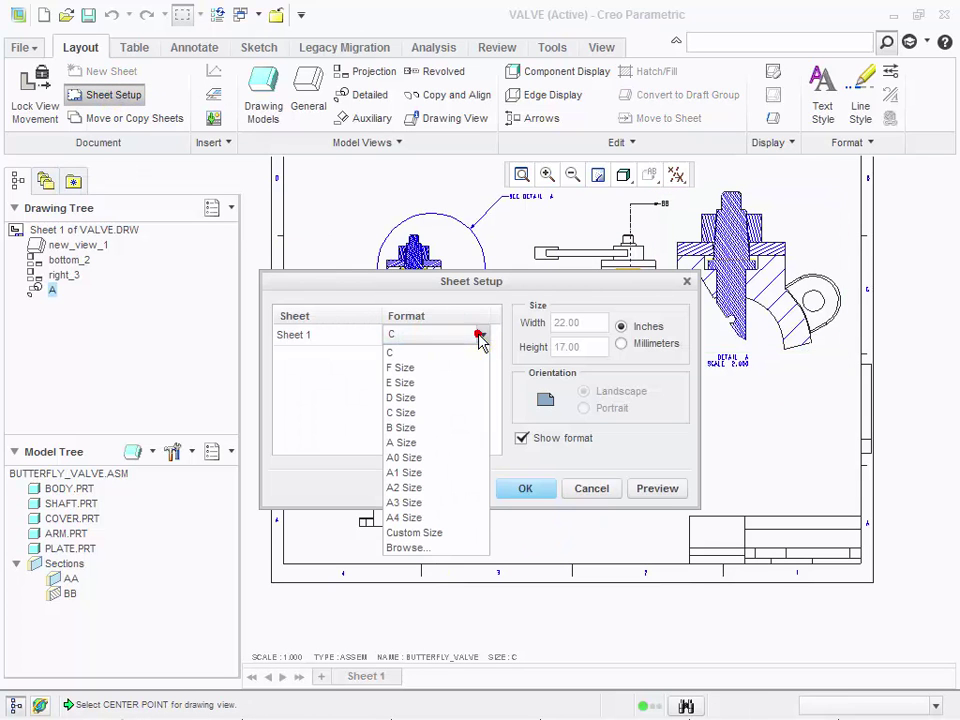
click(423, 550)
click(425, 325)
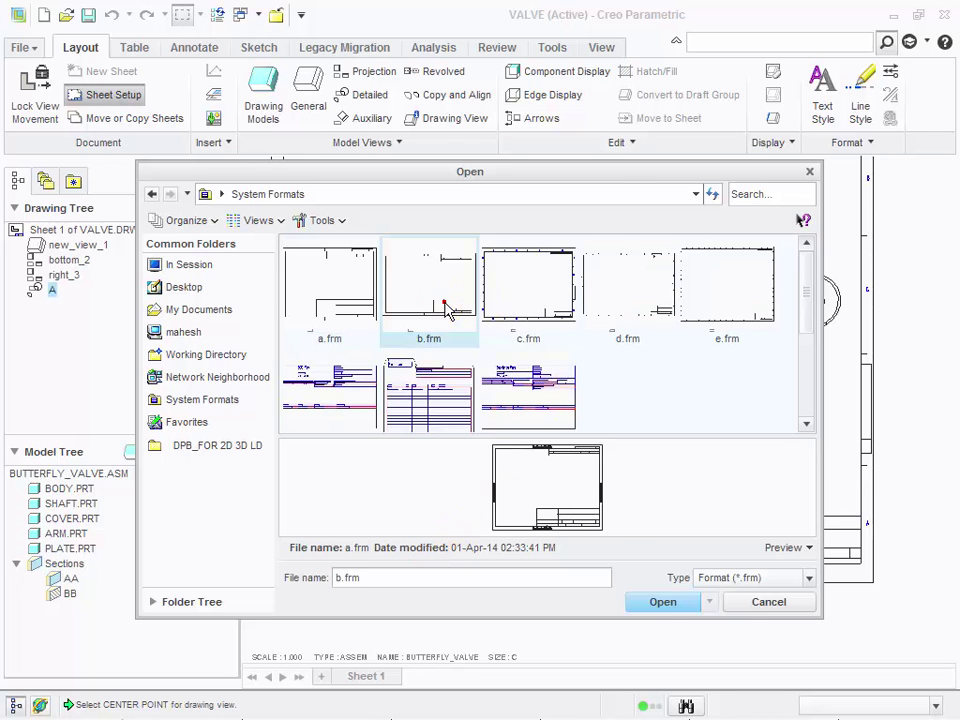
click(660, 601)
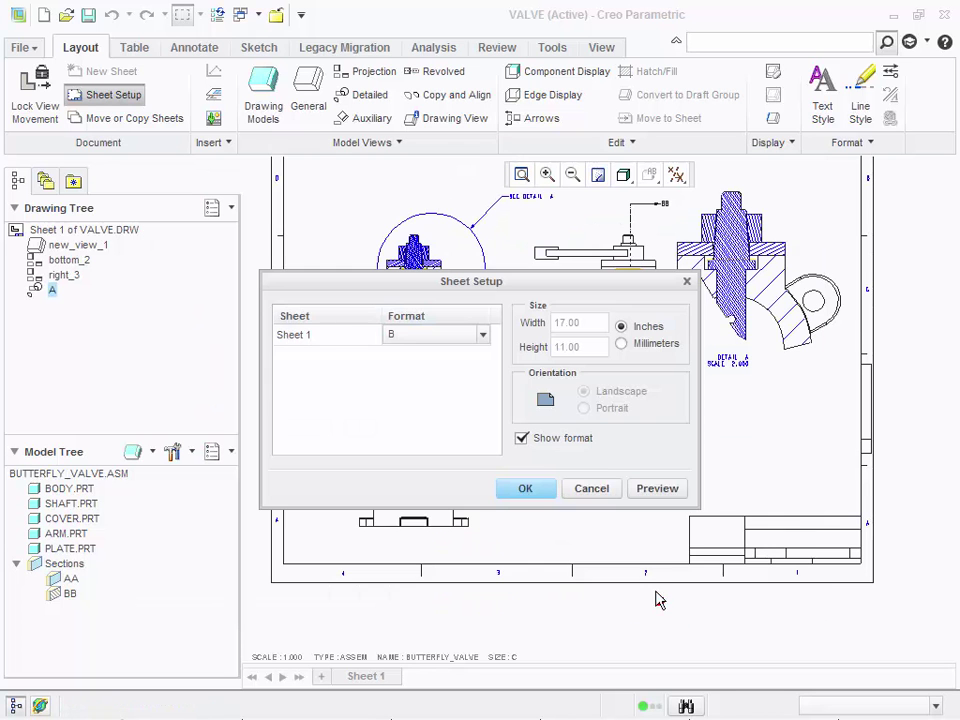
click(671, 489)
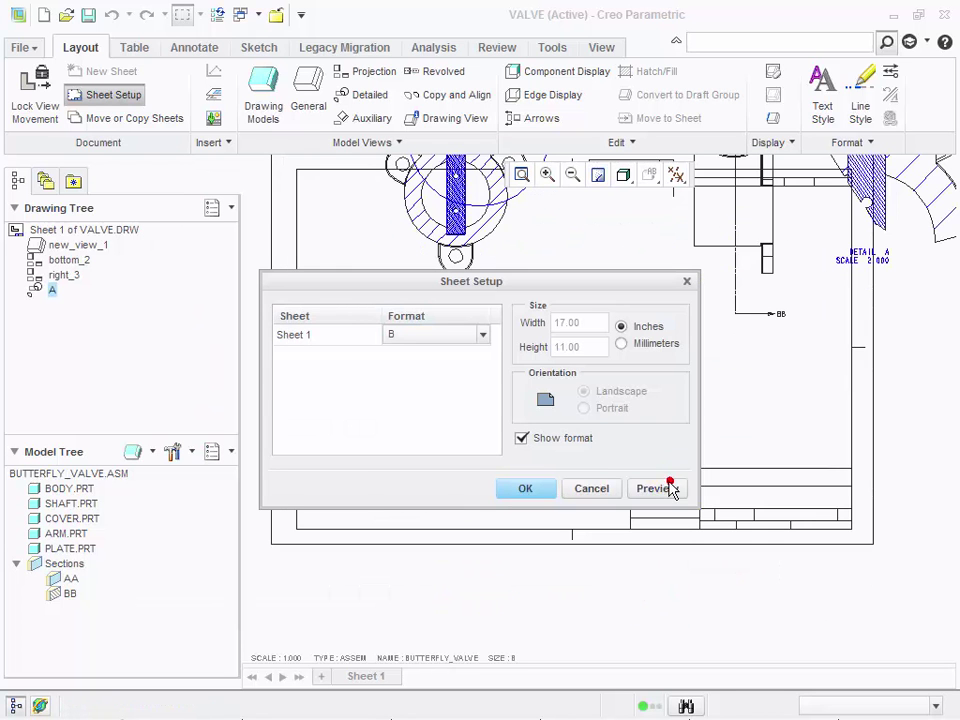
- Assign the system format d.frm to Sheet 1, preview it and accept the sheet setup
click(483, 335)
click(432, 564)
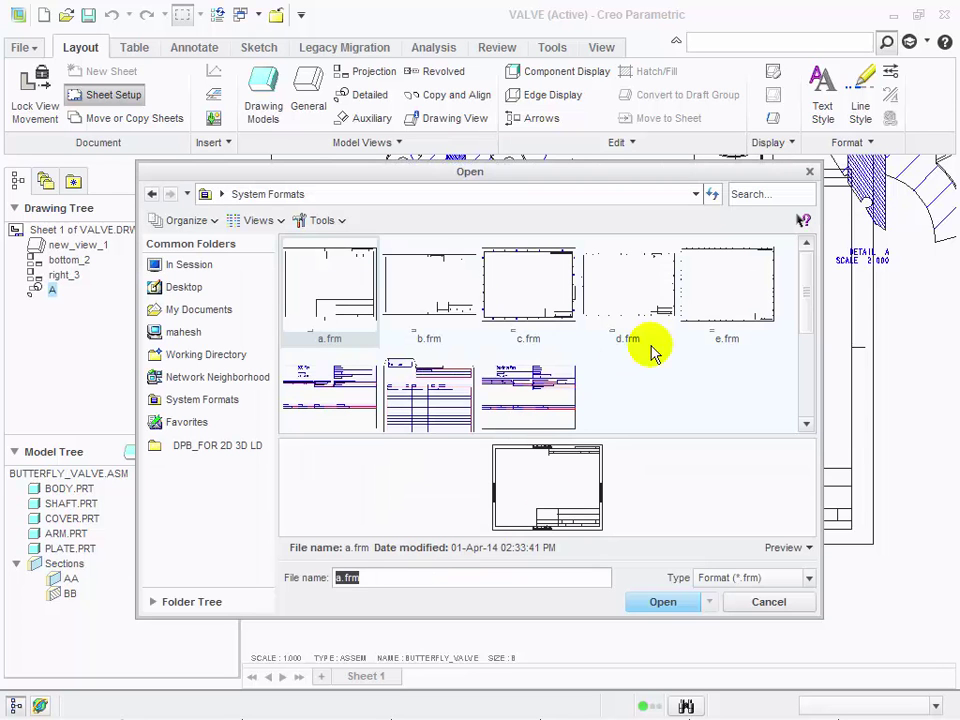
click(636, 294)
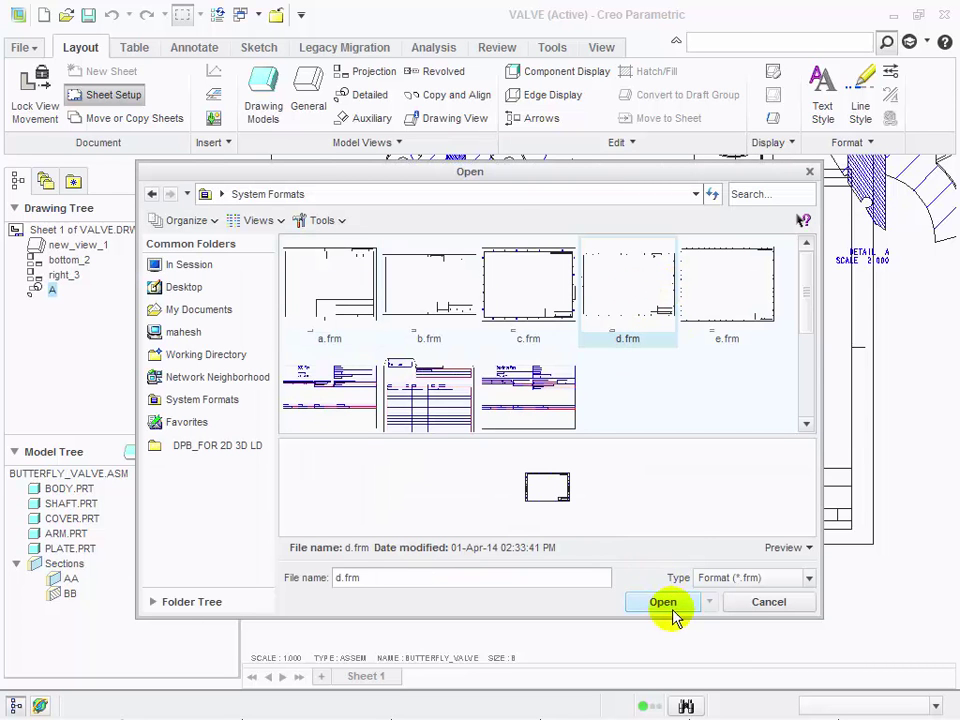
click(668, 602)
click(662, 487)
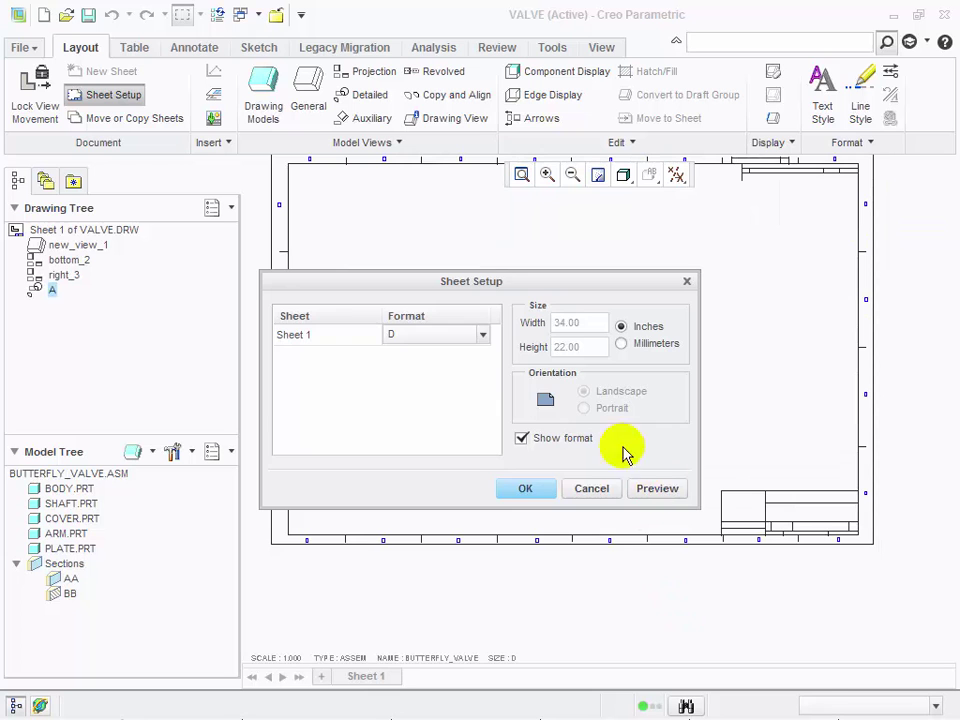
click(543, 488)
- Unlock view movement and move the section BB-BB view up towards the sheet's upper edge
click(377, 358)
click(487, 450)
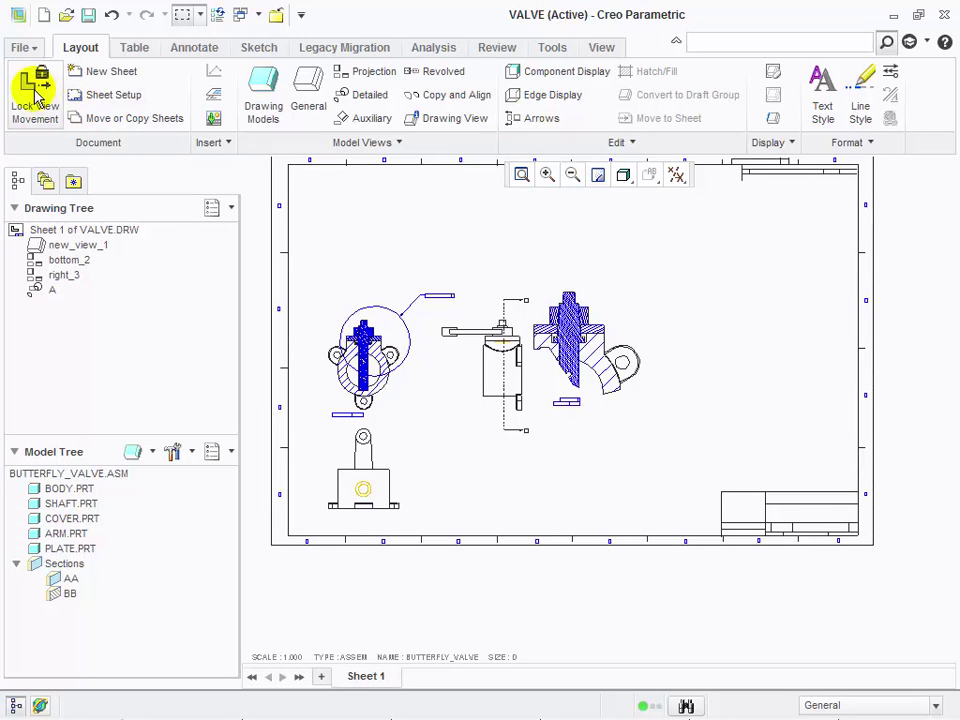
click(35, 90)
click(378, 390)
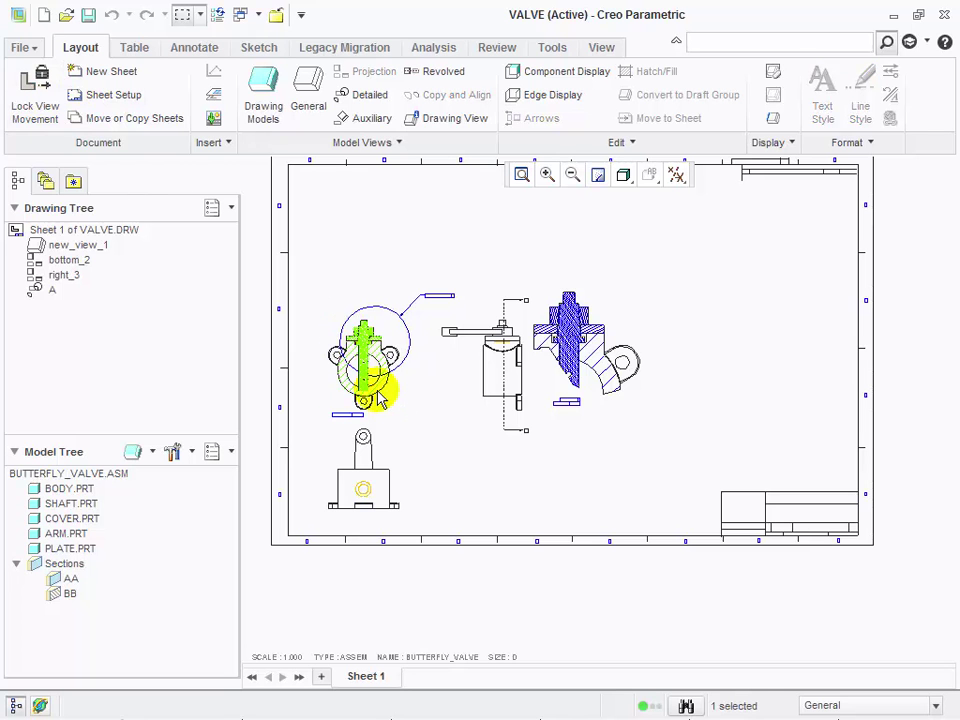
click(390, 403)
drag(389, 396, 401, 300)
click(517, 428)
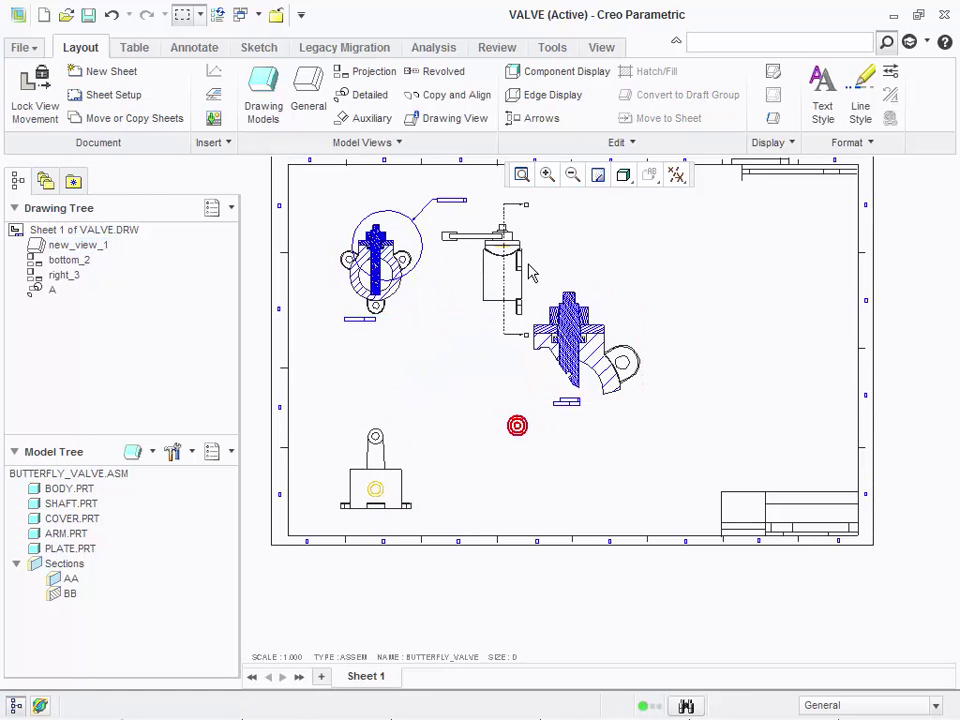
- Spread out the remaining views, with the side view farther right, detail A beneath it and the bottom view higher
click(499, 263)
drag(548, 279, 590, 280)
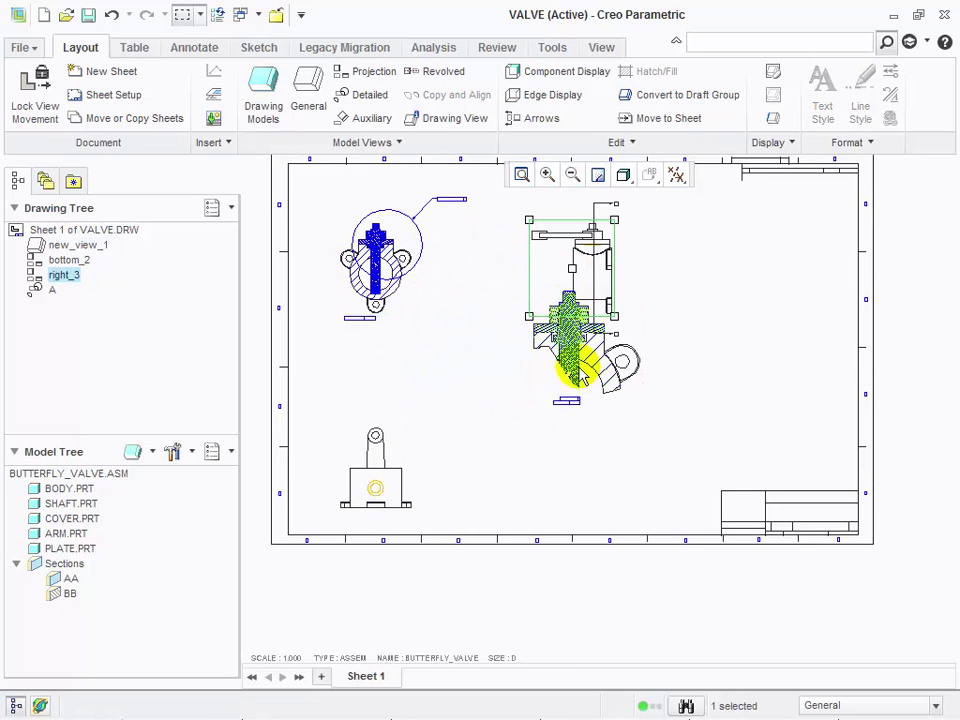
click(574, 345)
drag(600, 360, 596, 438)
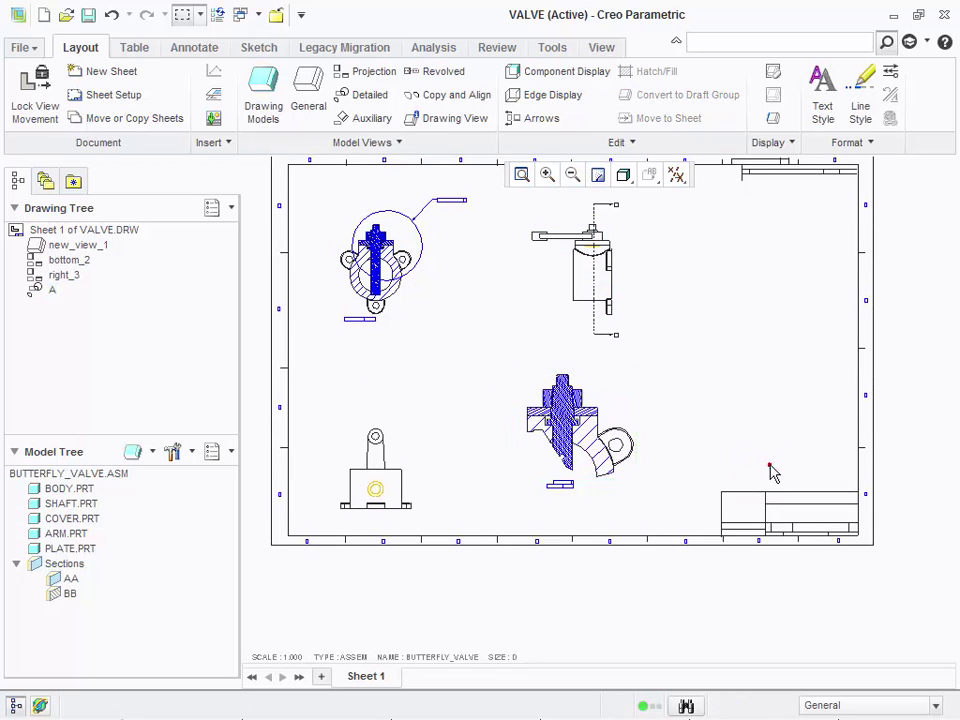
click(384, 457)
drag(399, 461, 398, 405)
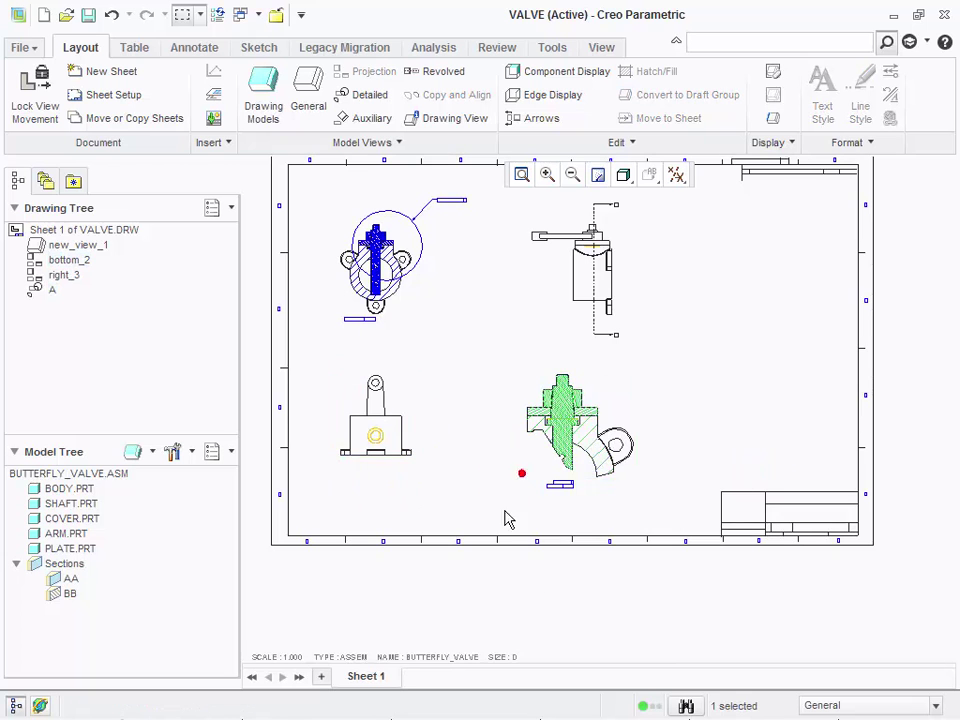
- Examine the detail A view and its scale note up close
click(603, 437)
scroll(575, 514, down, 2)
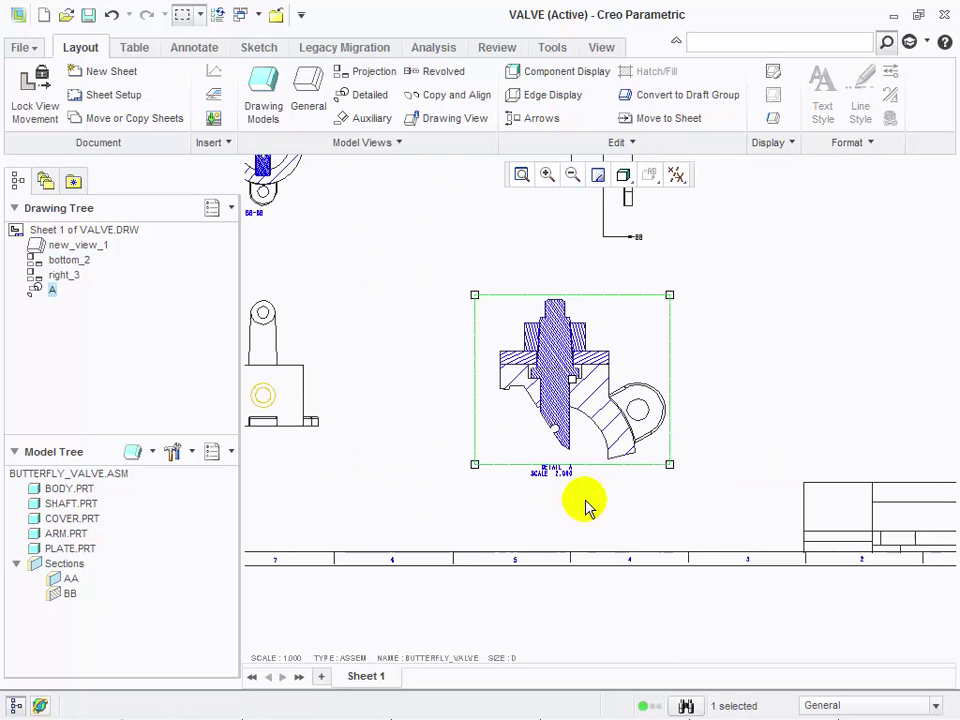
click(590, 512)
scroll(580, 490, down, 5)
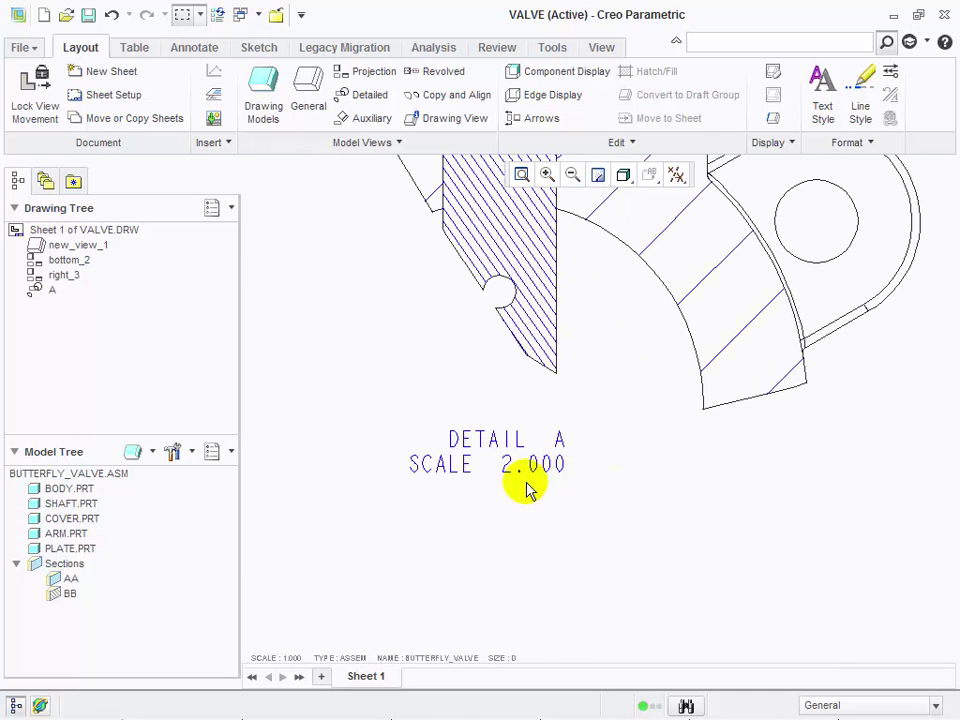
scroll(552, 505, up, 5)
scroll(555, 490, down, 4)
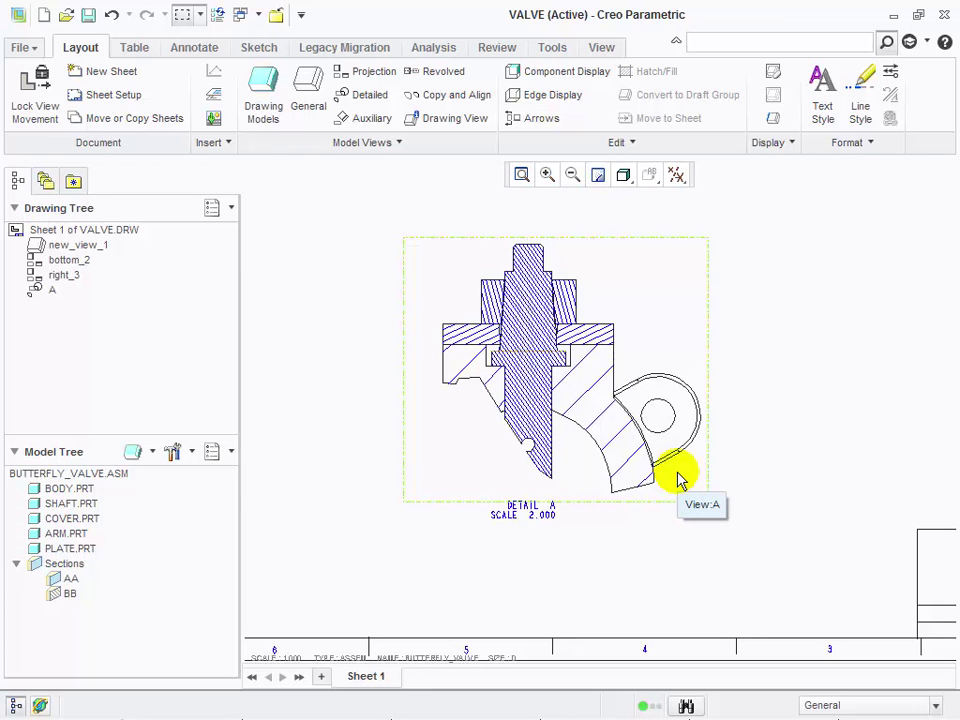
scroll(679, 426, up, 3)
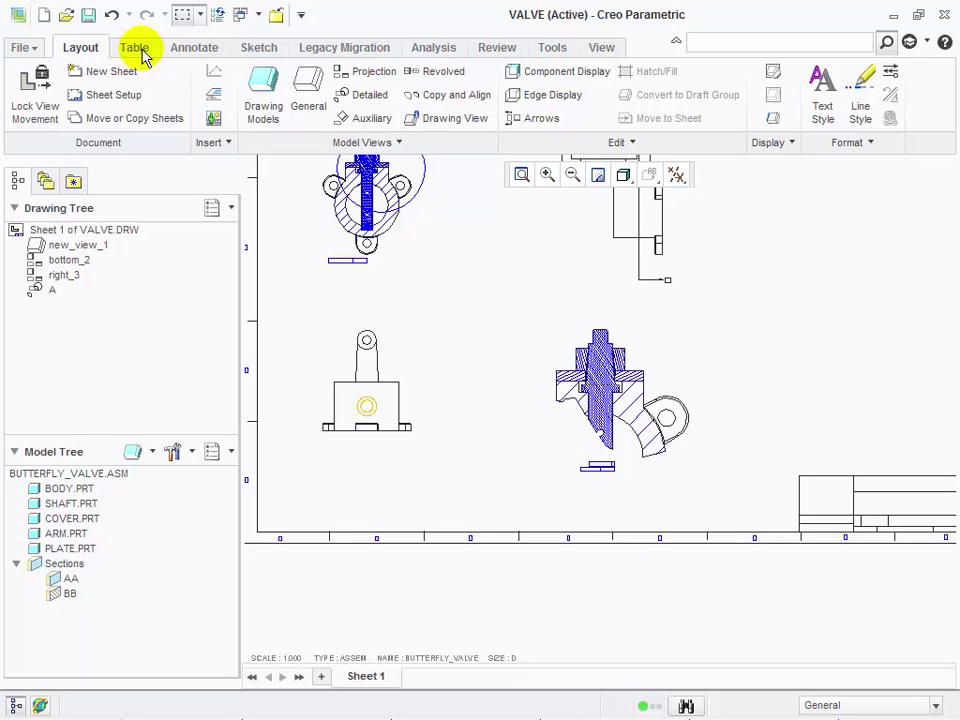
- Dimension the overall width across the outer lugs in the bottom view, placing the dimension below the view
click(197, 52)
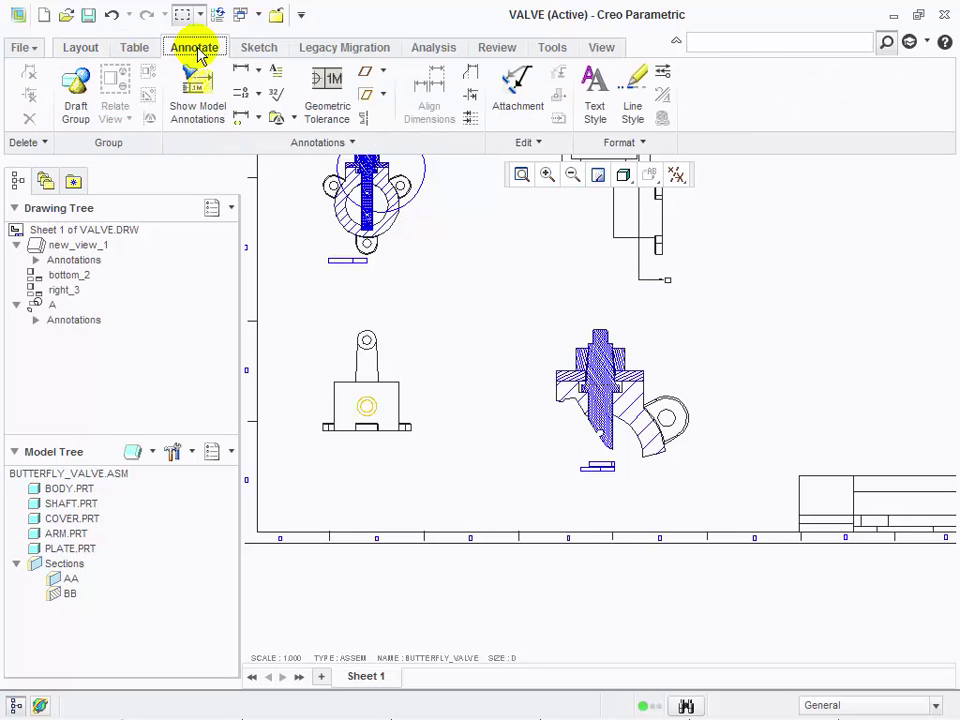
click(243, 72)
scroll(440, 420, down, 2)
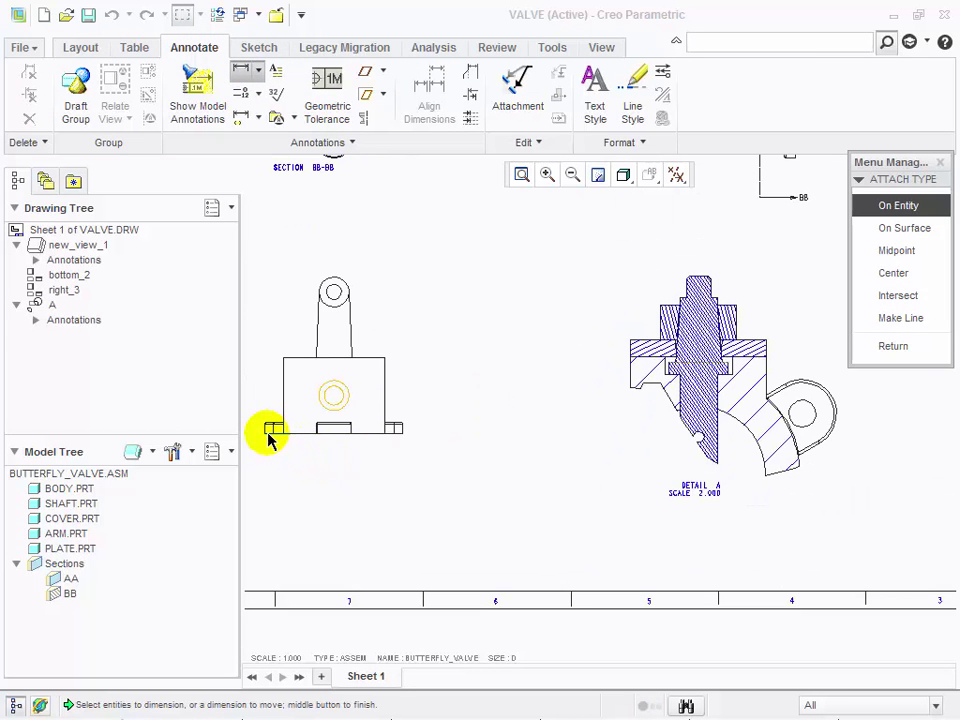
scroll(265, 437, down, 3)
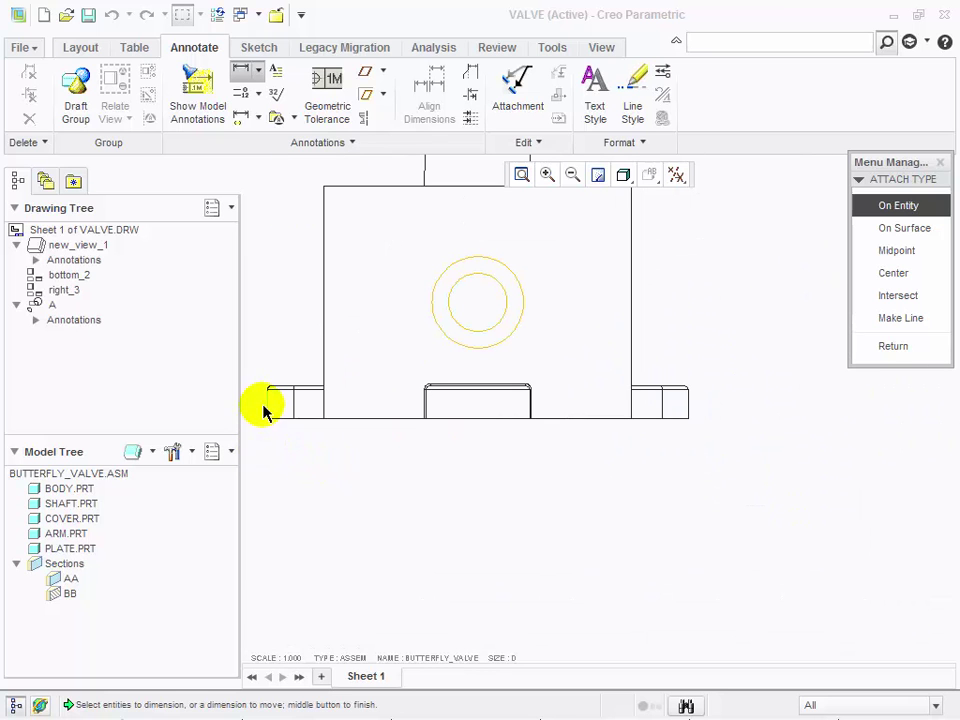
click(266, 407)
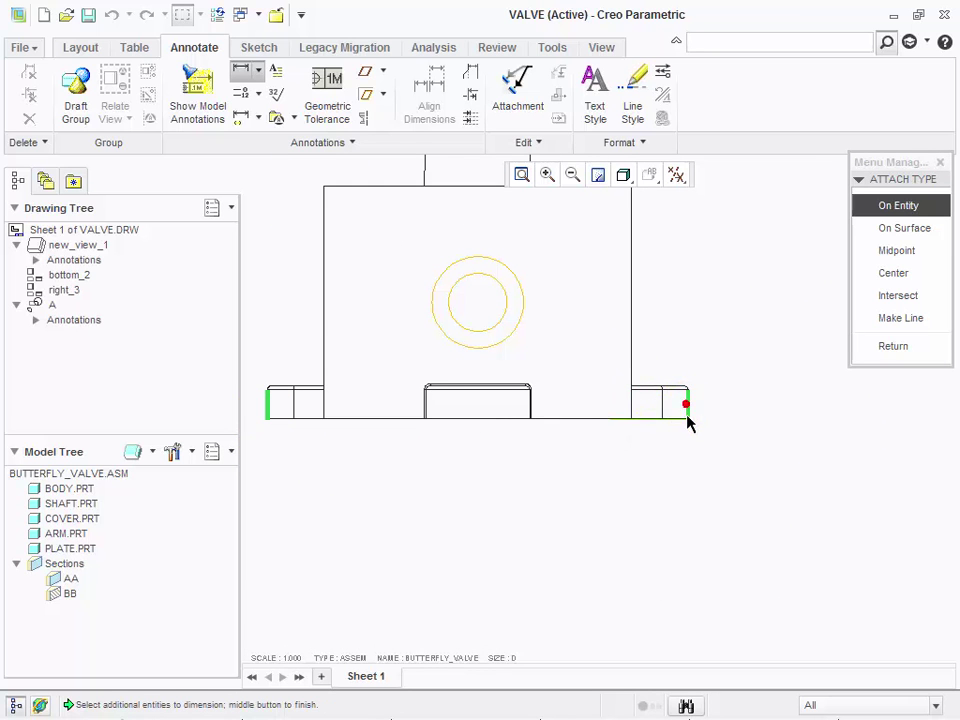
middle_click(467, 518)
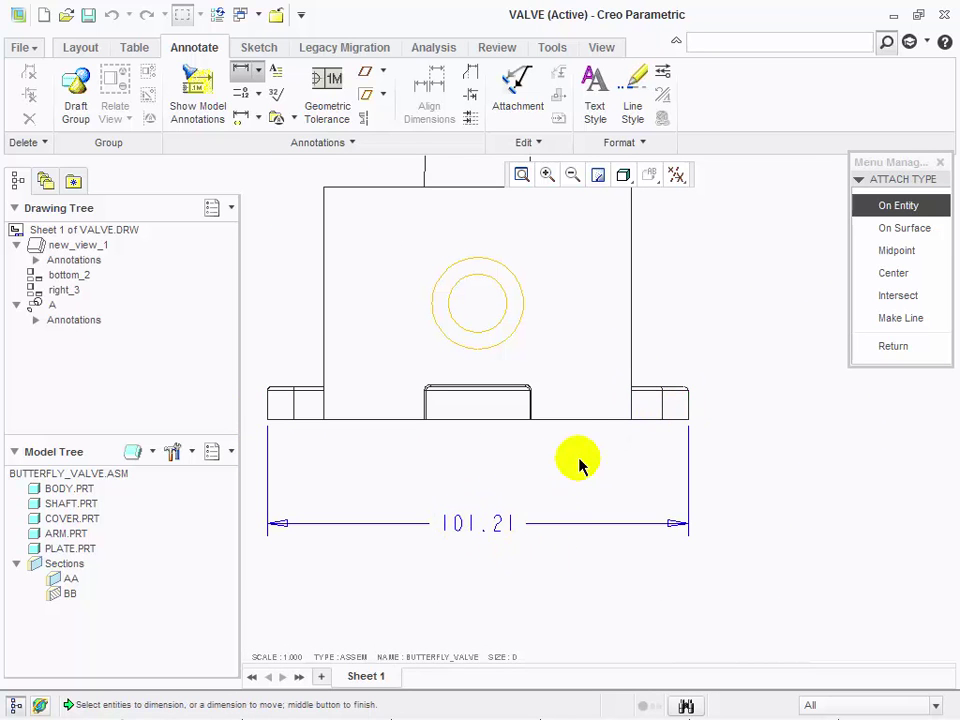
- Dimension the widths of the valve body and its central lug in the bottom view
click(325, 302)
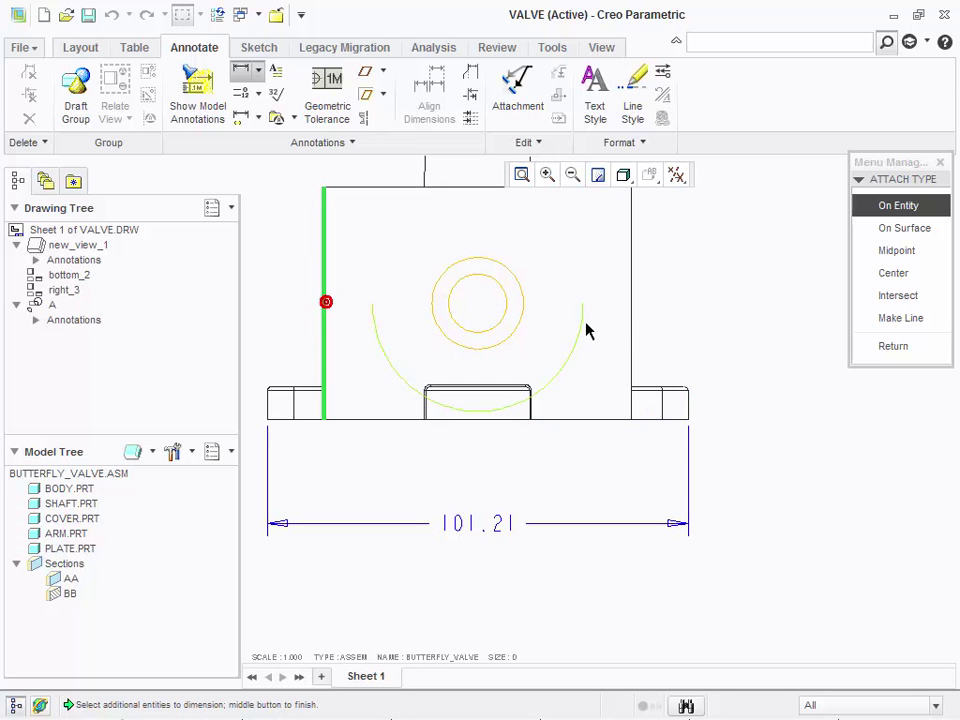
middle_click(470, 493)
scroll(536, 518, up, 3)
scroll(512, 557, down, 2)
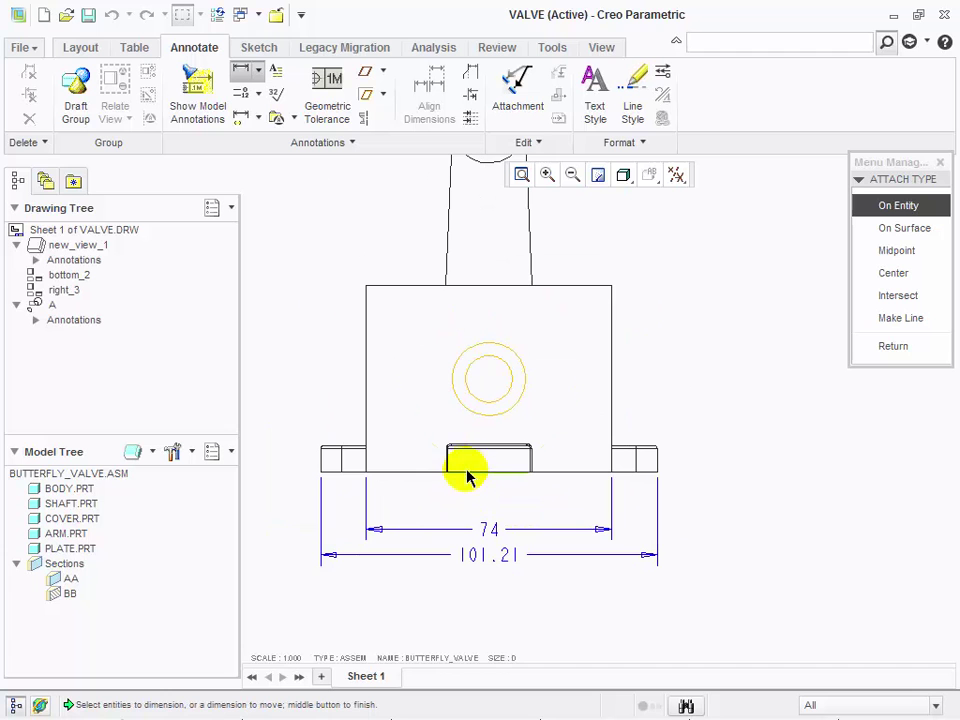
middle_click(491, 521)
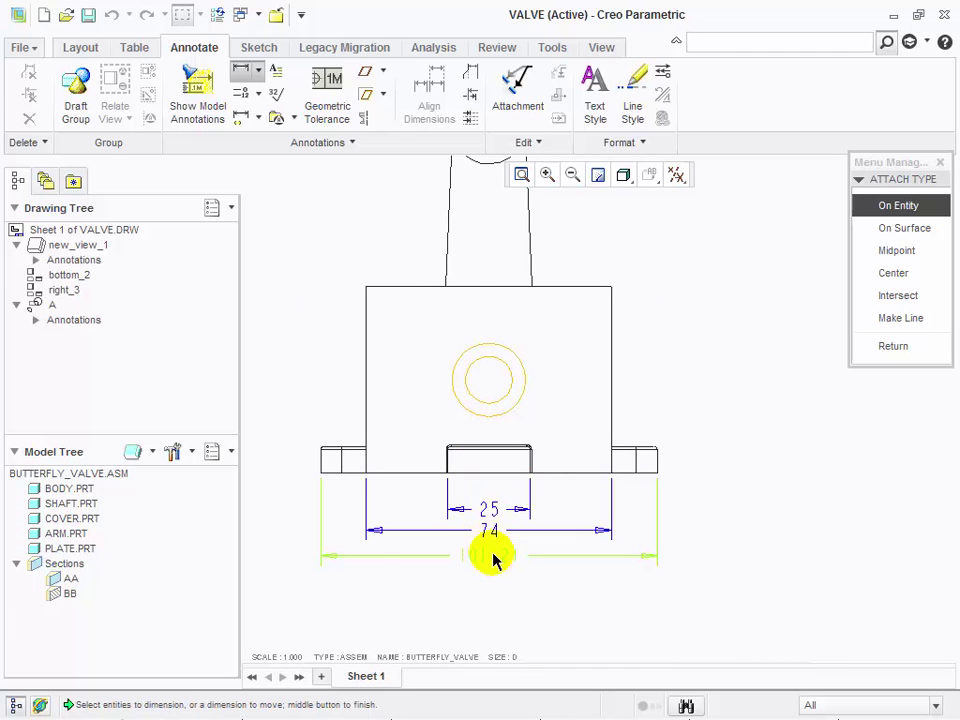
- Add radius dimensions to the arm's rounded end and its hole in the bottom view
scroll(493, 555, up, 3)
scroll(487, 413, down, 2)
scroll(487, 410, down, 1)
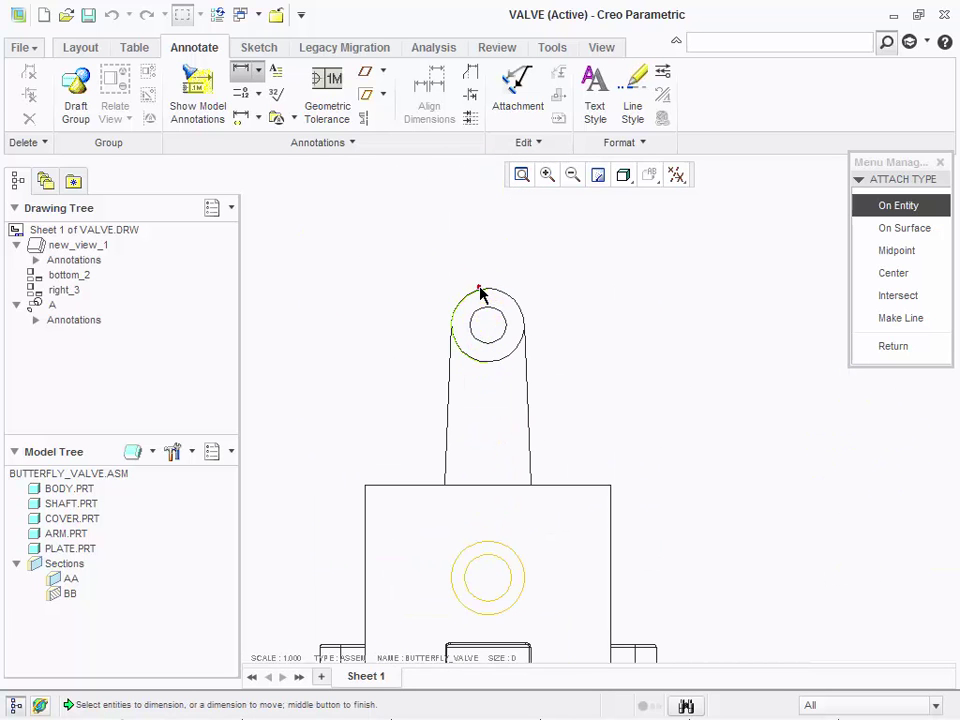
middle_click(383, 254)
click(502, 318)
- Dimension the vertical distance from the body's upper edge to the arm hole, then finish dimensioning
scroll(381, 274, up, 3)
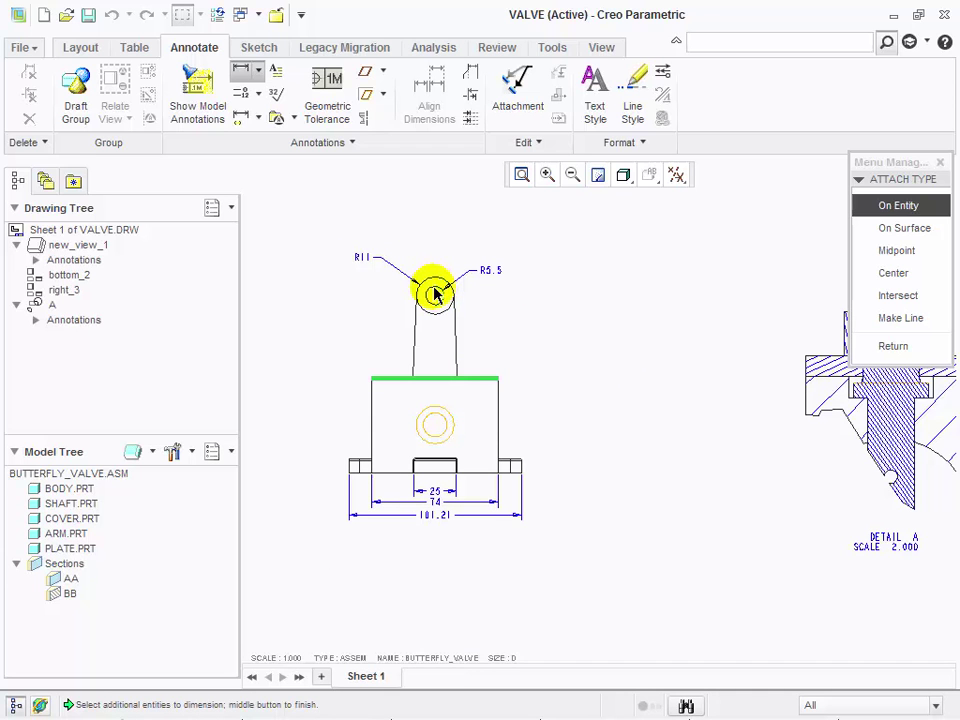
middle_click(547, 320)
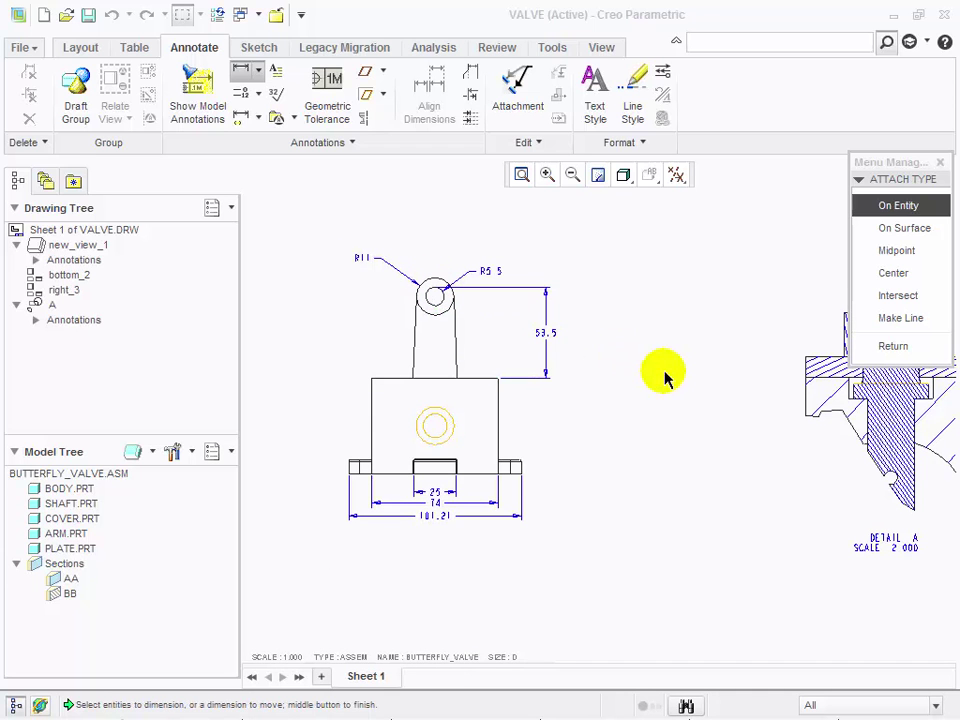
click(893, 346)
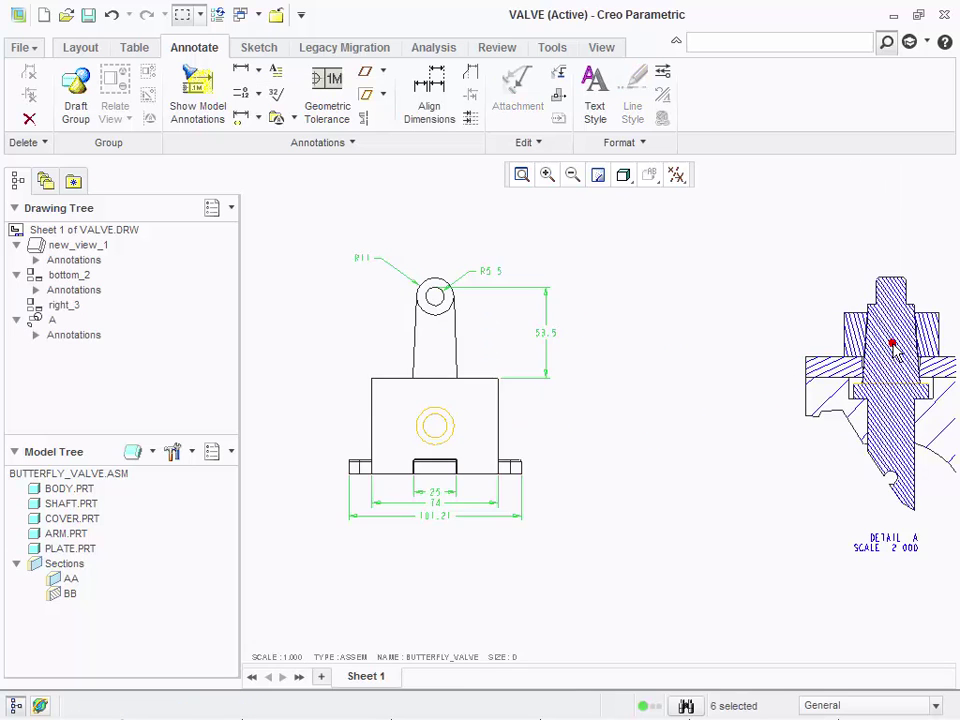
- Add a radius dimension to the valve body's outer circle in the section BB-BB view
scroll(583, 340, up, 3)
scroll(504, 246, down, 5)
click(508, 262)
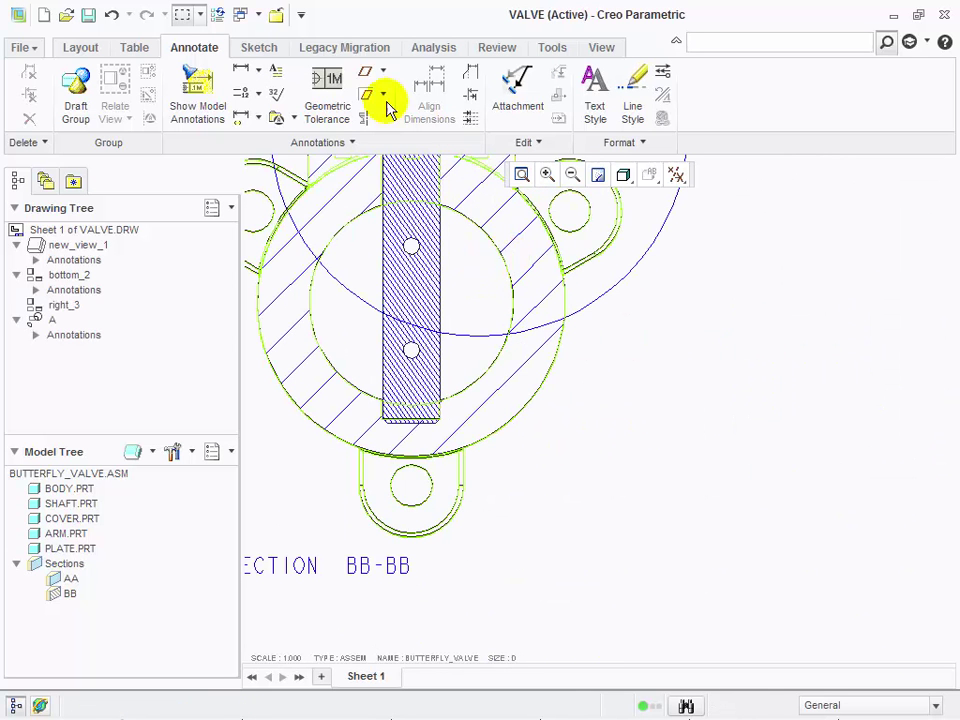
click(241, 70)
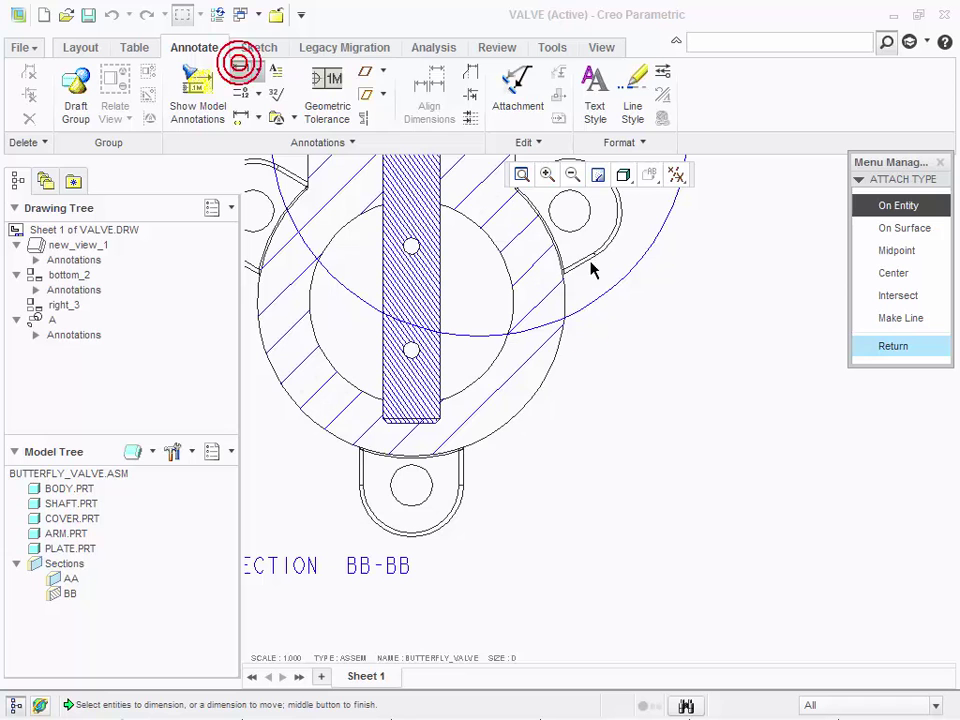
click(525, 415)
middle_click(686, 482)
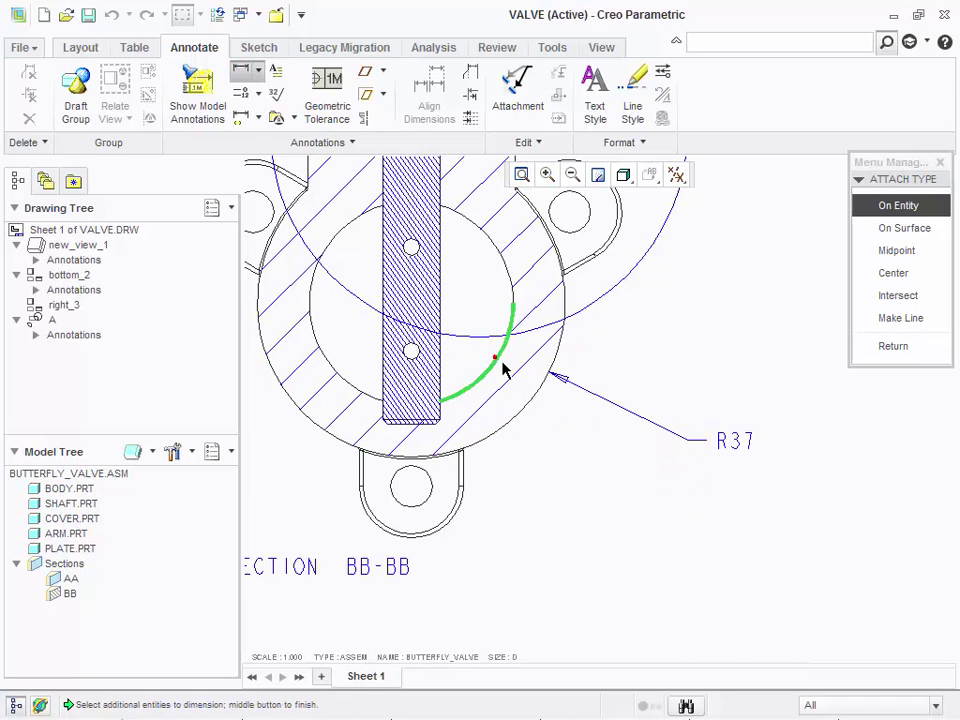
- Add radius dimensions to the body's bore and the lower lug's hole in the section BB-BB view
middle_click(648, 482)
click(429, 497)
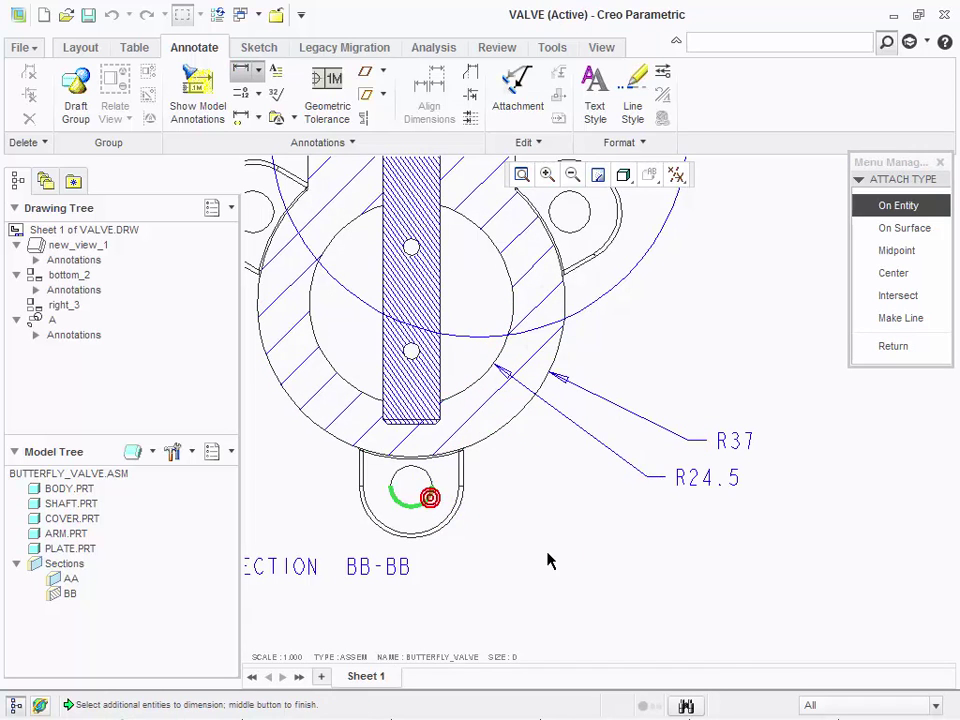
middle_click(531, 536)
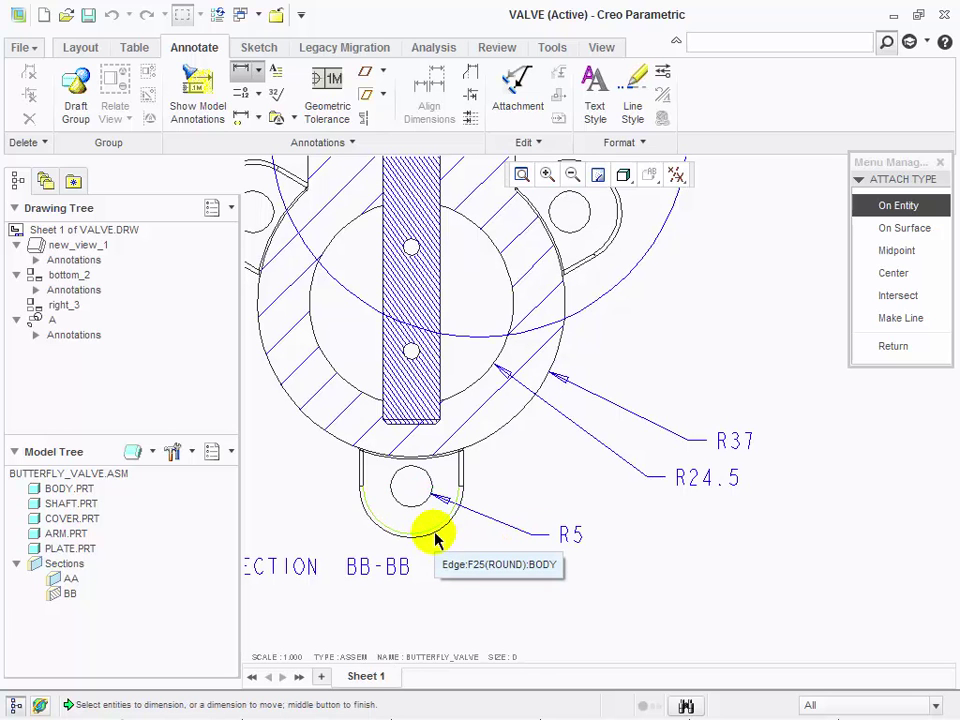
- Add a radius dimension to the lower lug's rounded end and a horizontal center-to-center dimension between the two upper lug holes in section BB-BB
click(434, 534)
middle_click(515, 560)
scroll(566, 600, down, 5)
scroll(536, 465, up, 6)
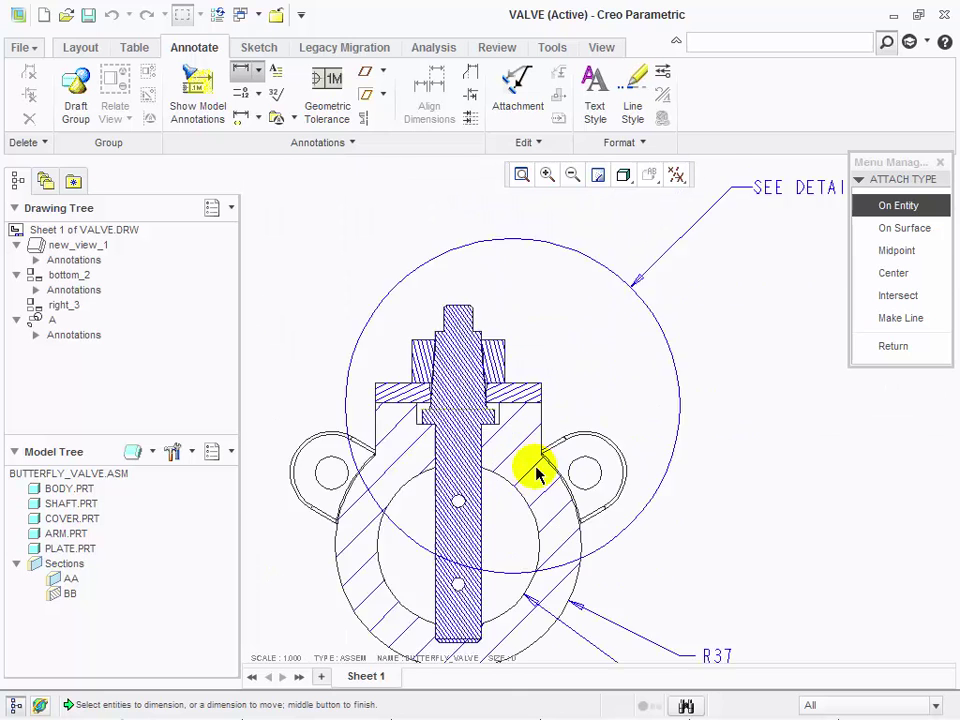
click(610, 456)
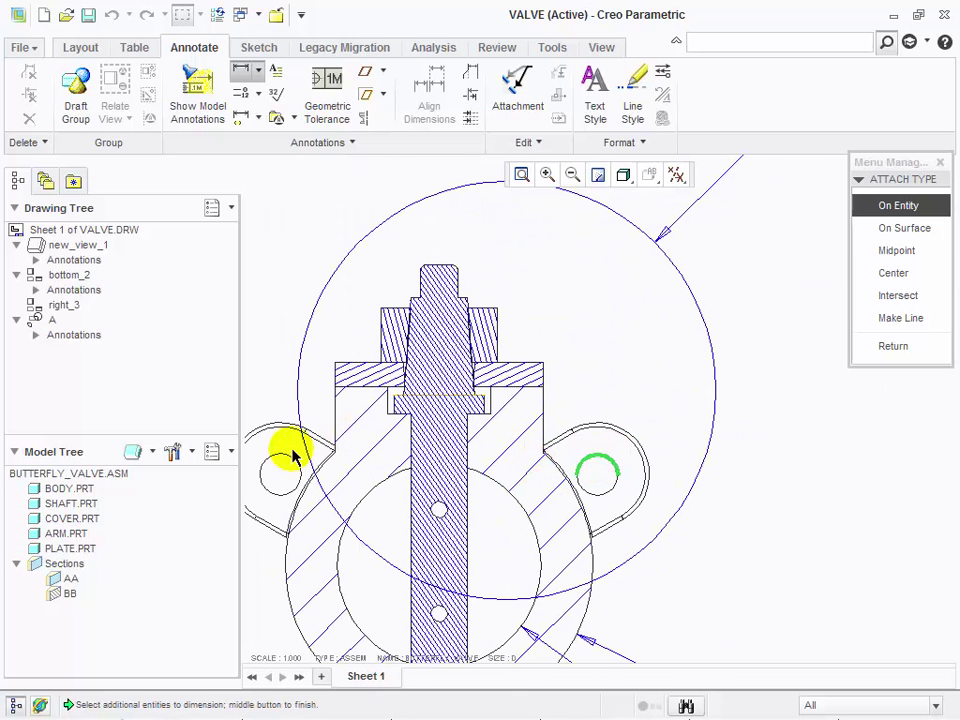
middle_click(445, 240)
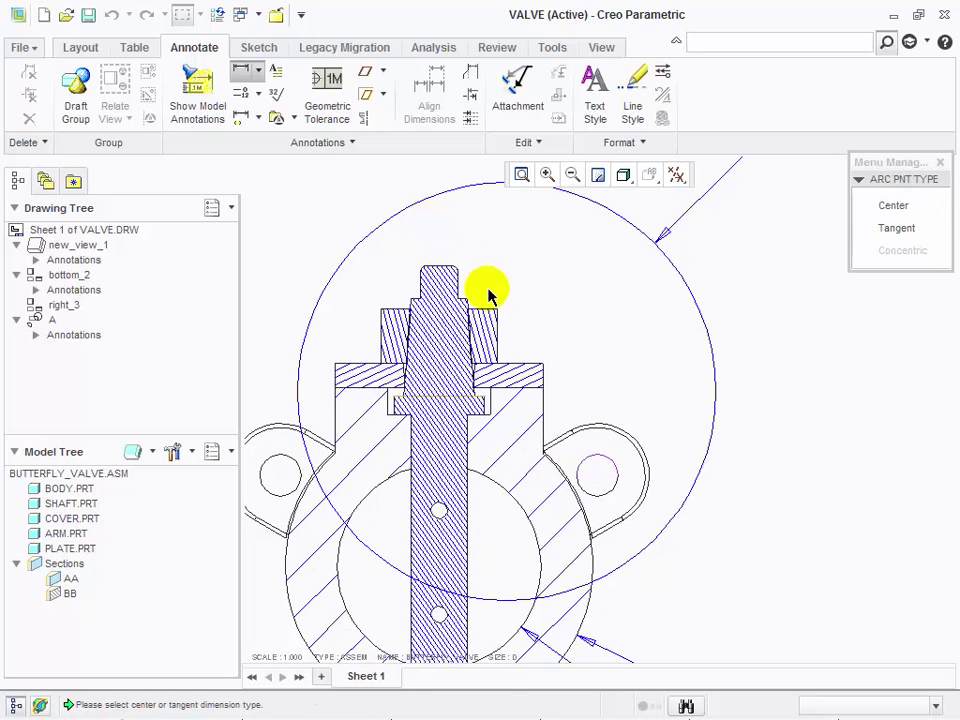
click(904, 206)
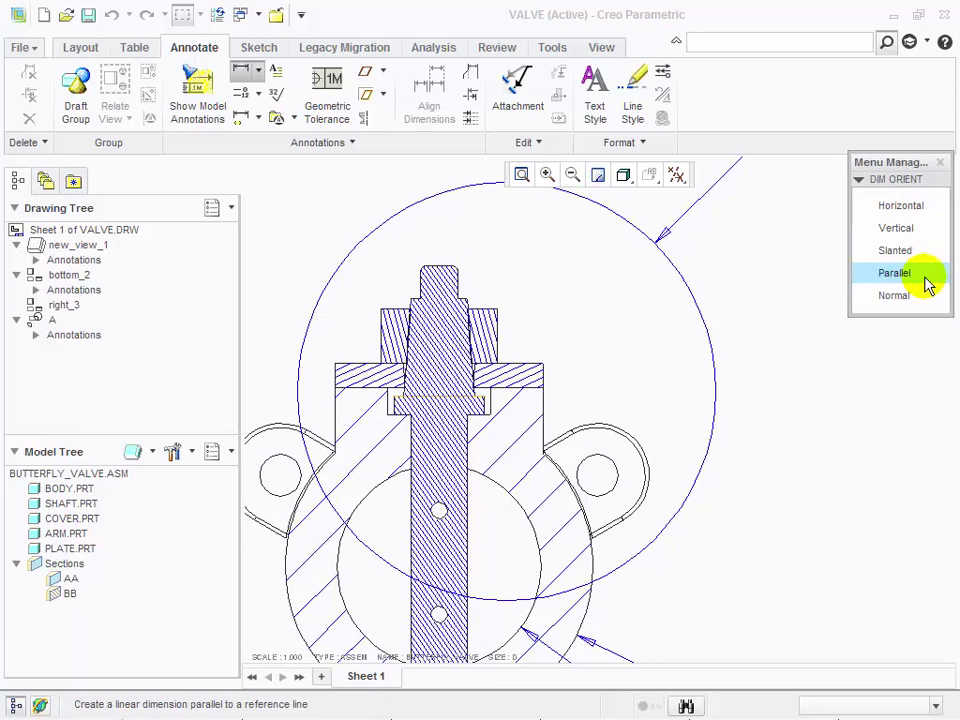
click(896, 228)
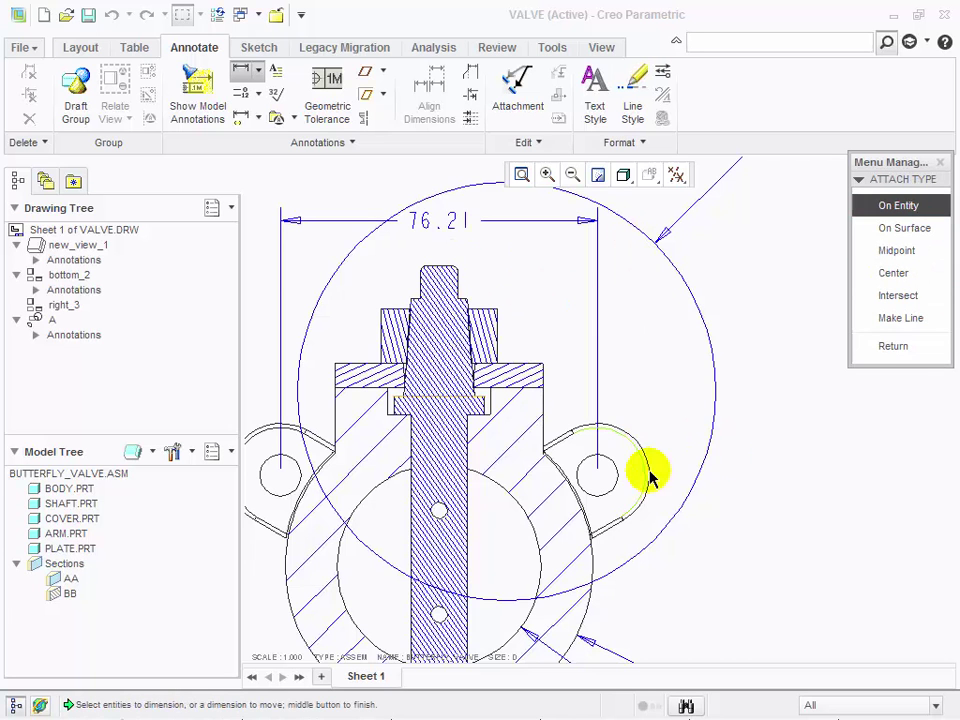
- Dimension the vertical center-to-center distance between the lower lug hole and the upper-right lug hole in section BB-BB, then finish dimensioning
scroll(632, 400, down, 2)
scroll(553, 568, up, 2)
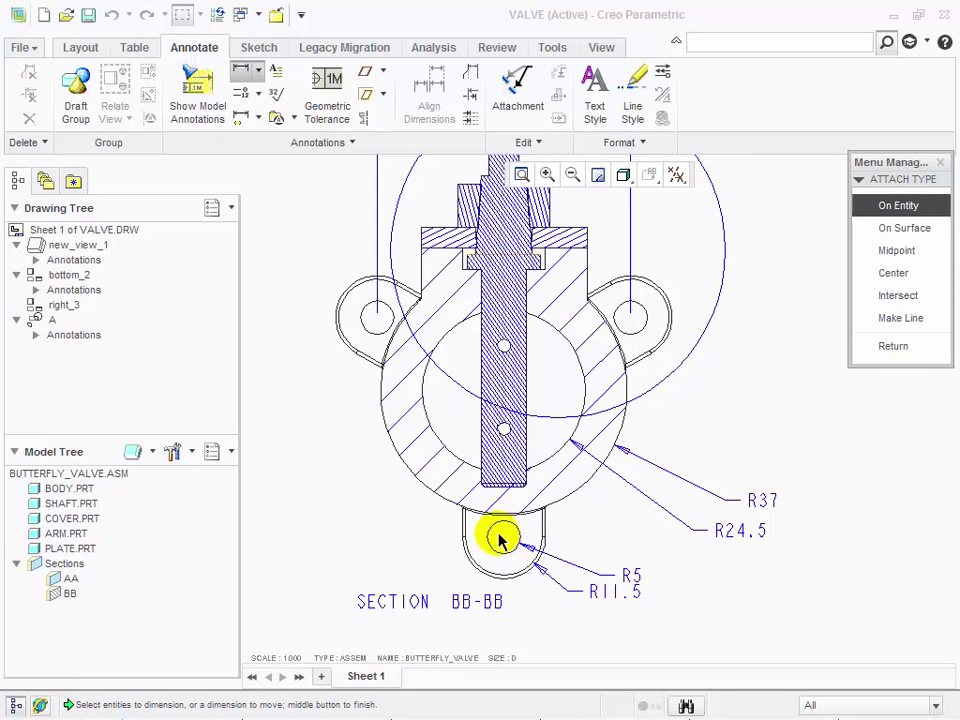
click(504, 554)
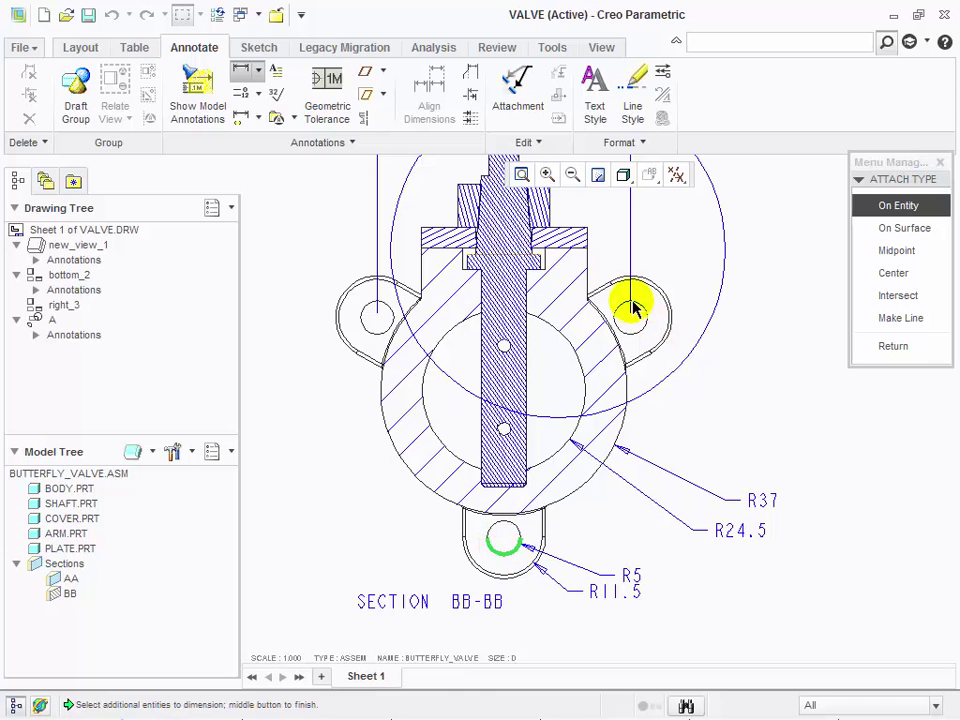
middle_click(762, 417)
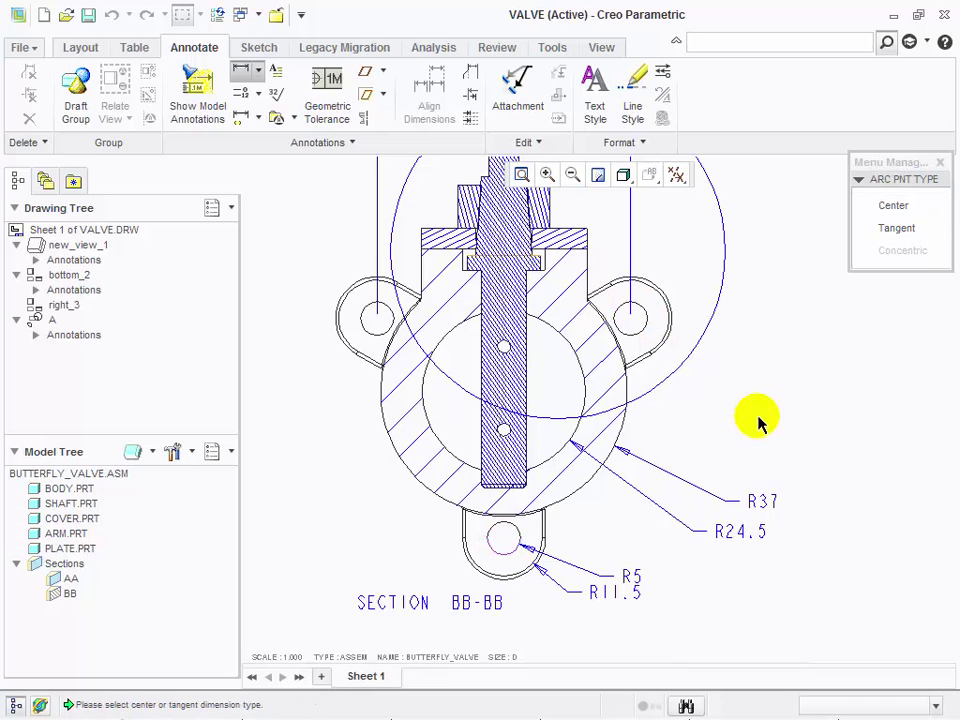
click(893, 207)
click(900, 228)
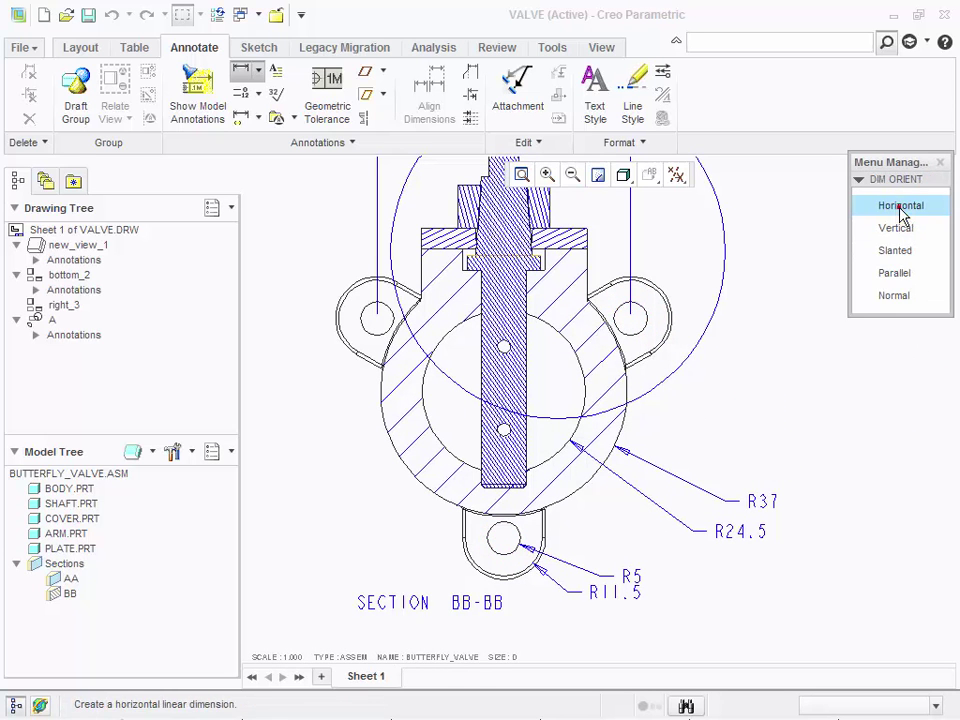
click(906, 234)
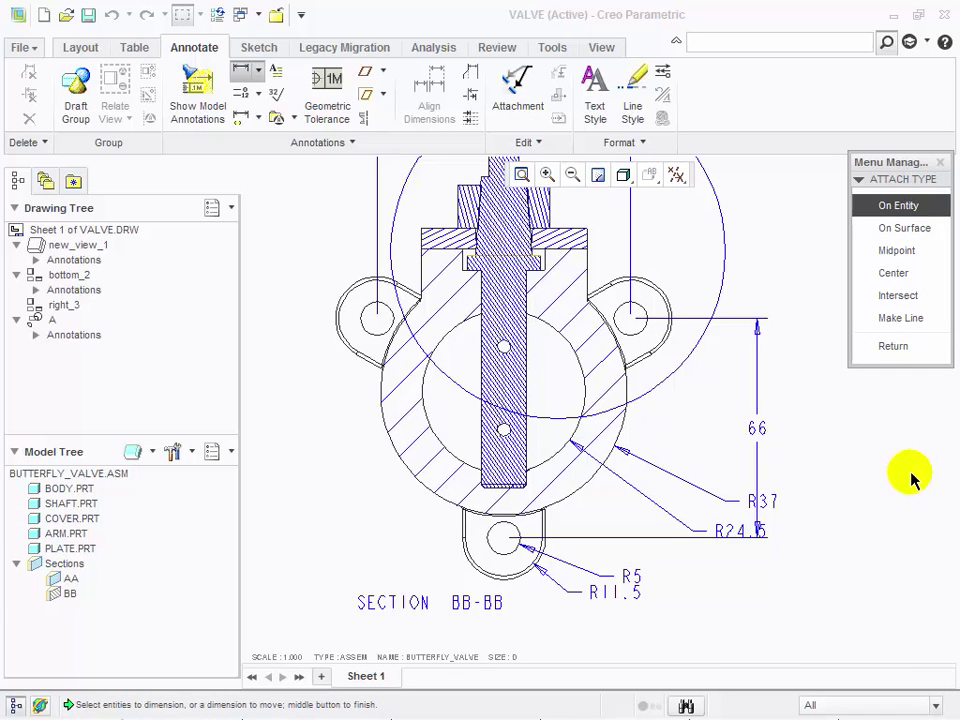
click(900, 350)
- Add a leader note reading "THis edge has to be rounded" attached to the valve body's upper edge in the bottom view
scroll(760, 422, down, 5)
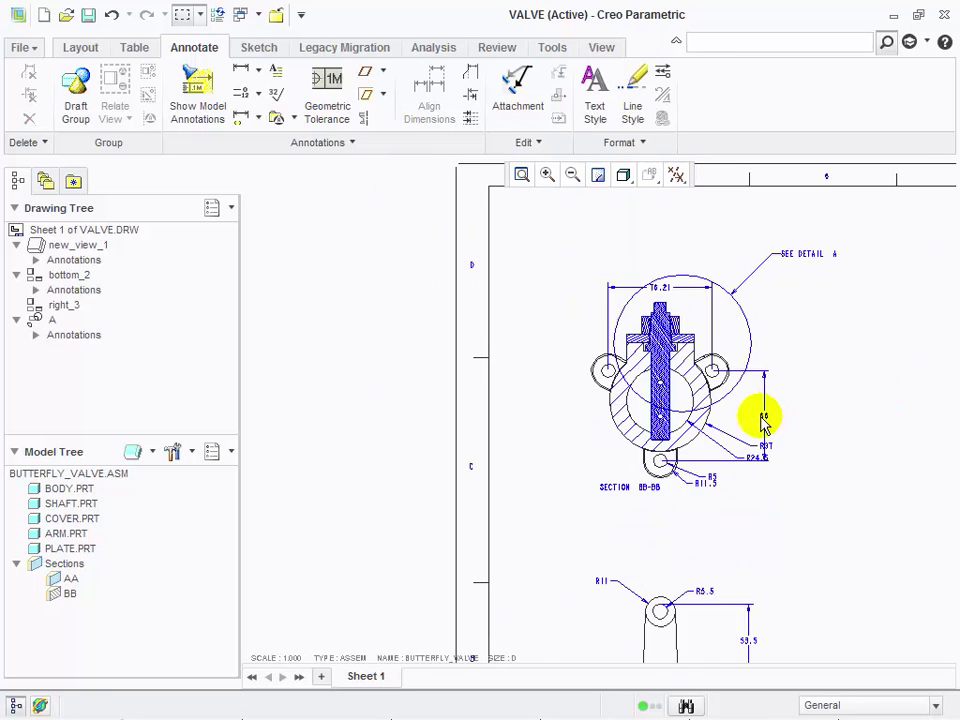
scroll(894, 461, down, 3)
scroll(939, 418, up, 3)
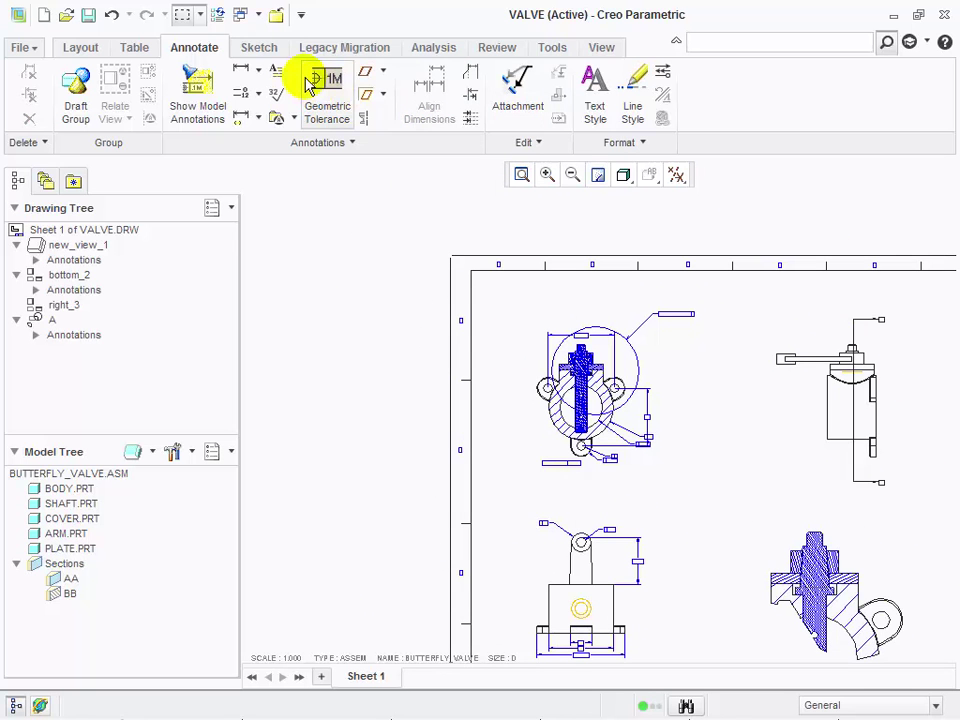
click(274, 68)
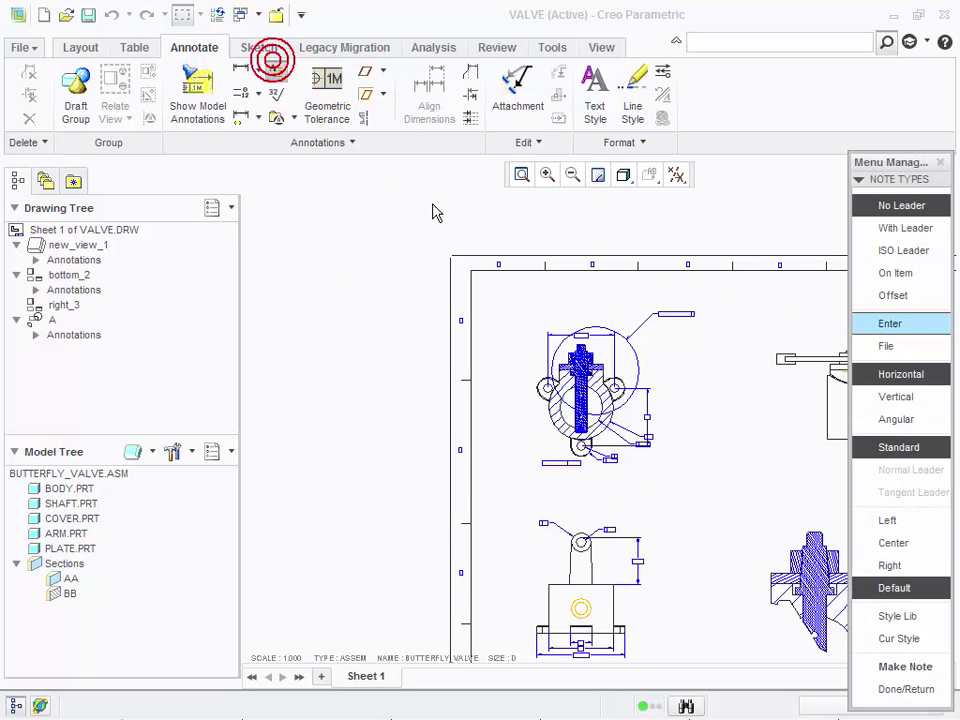
click(893, 230)
click(896, 667)
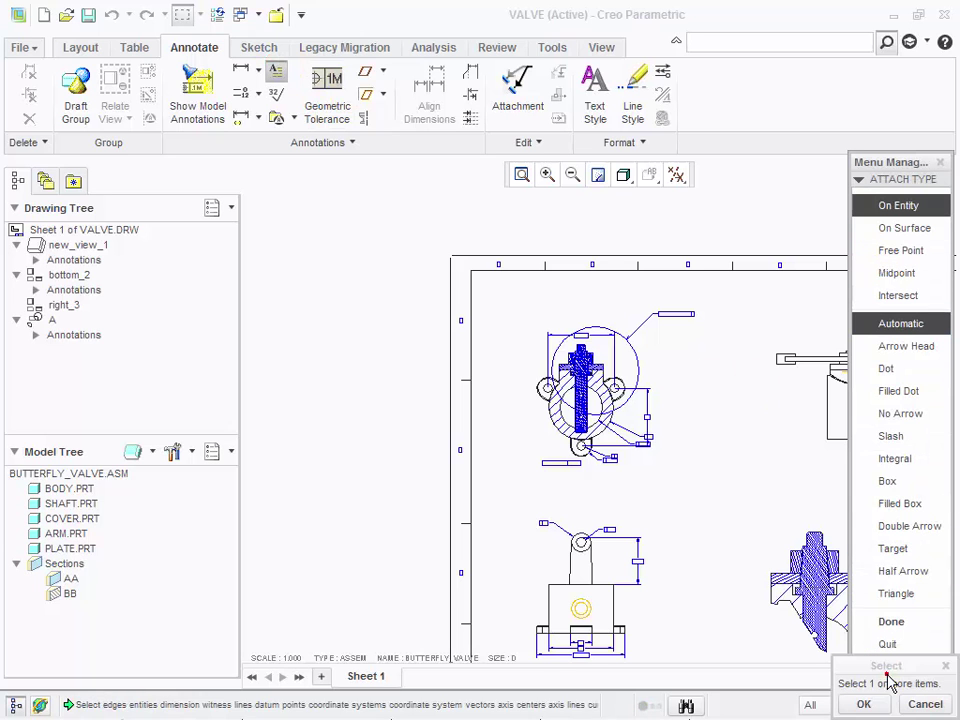
click(614, 610)
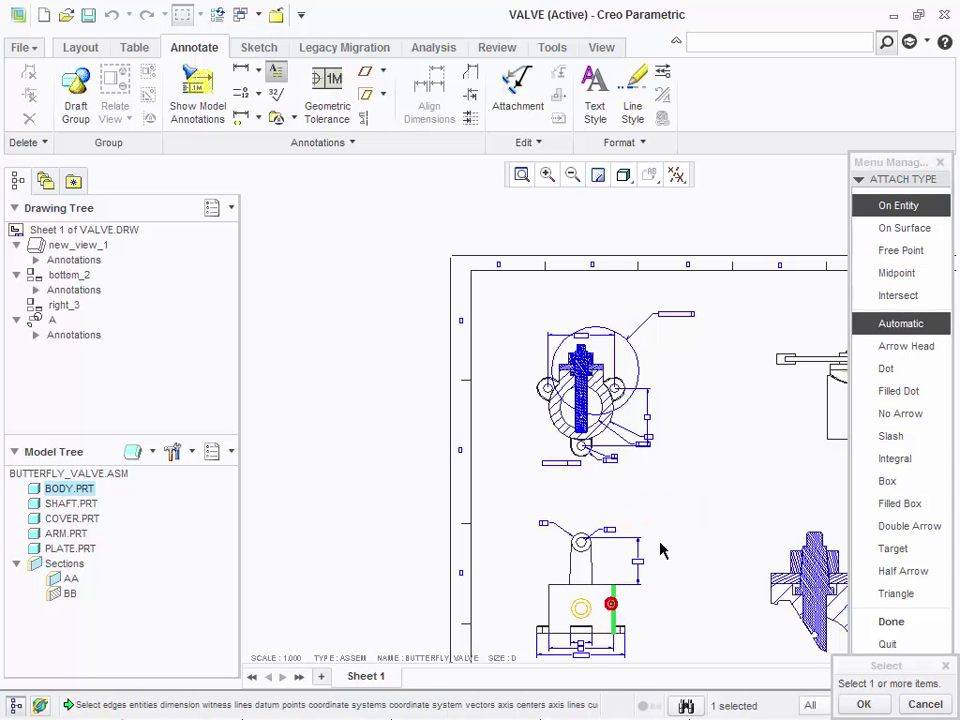
click(587, 586)
middle_click(686, 491)
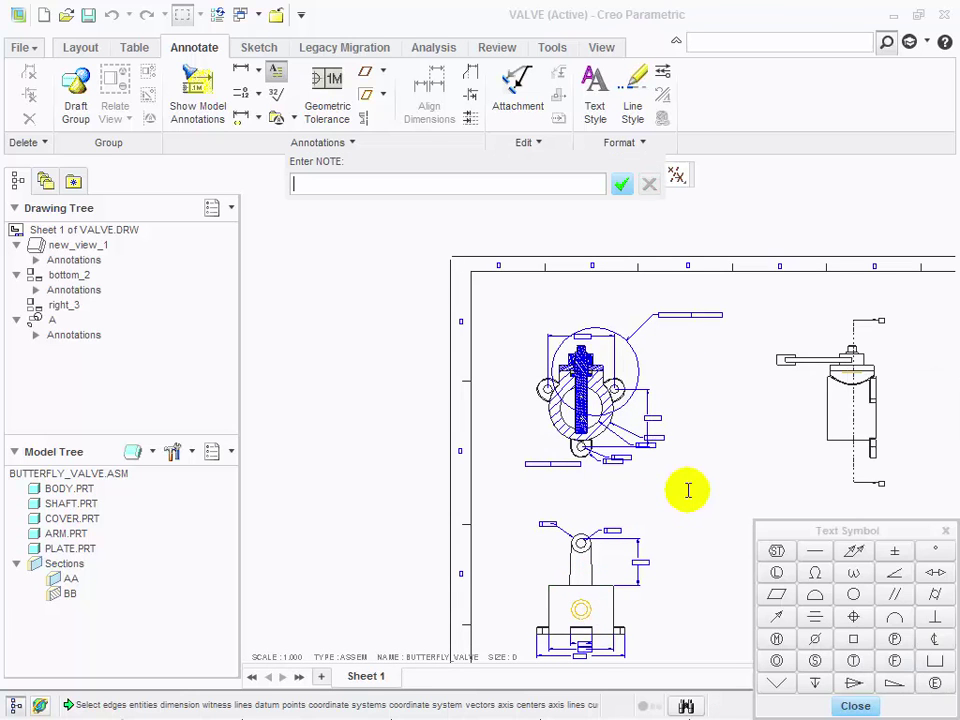
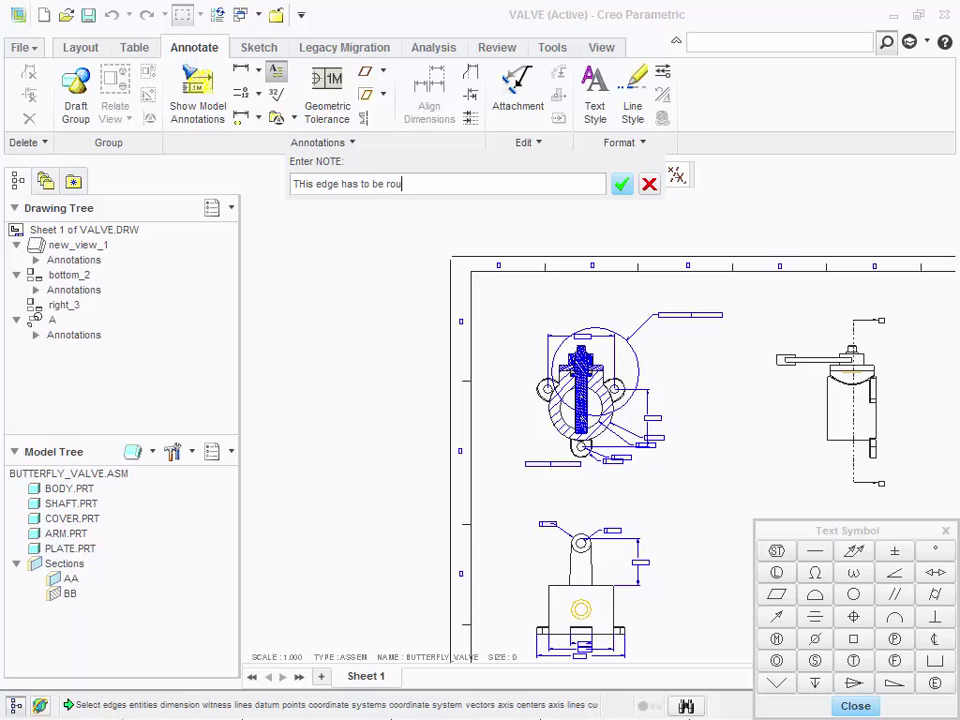
key(Return)
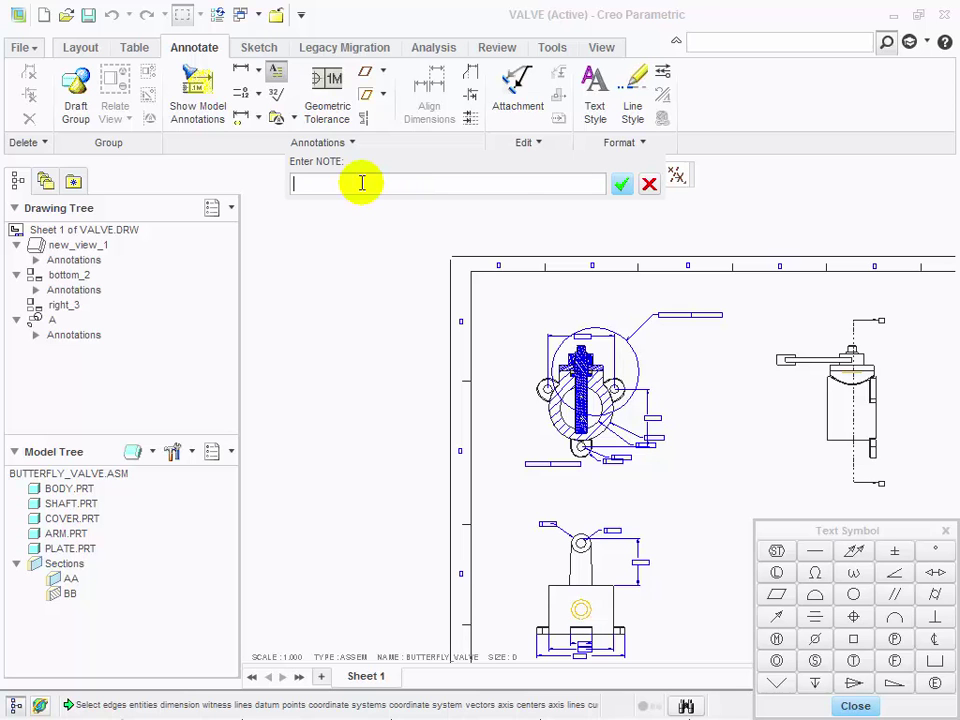
key(Return)
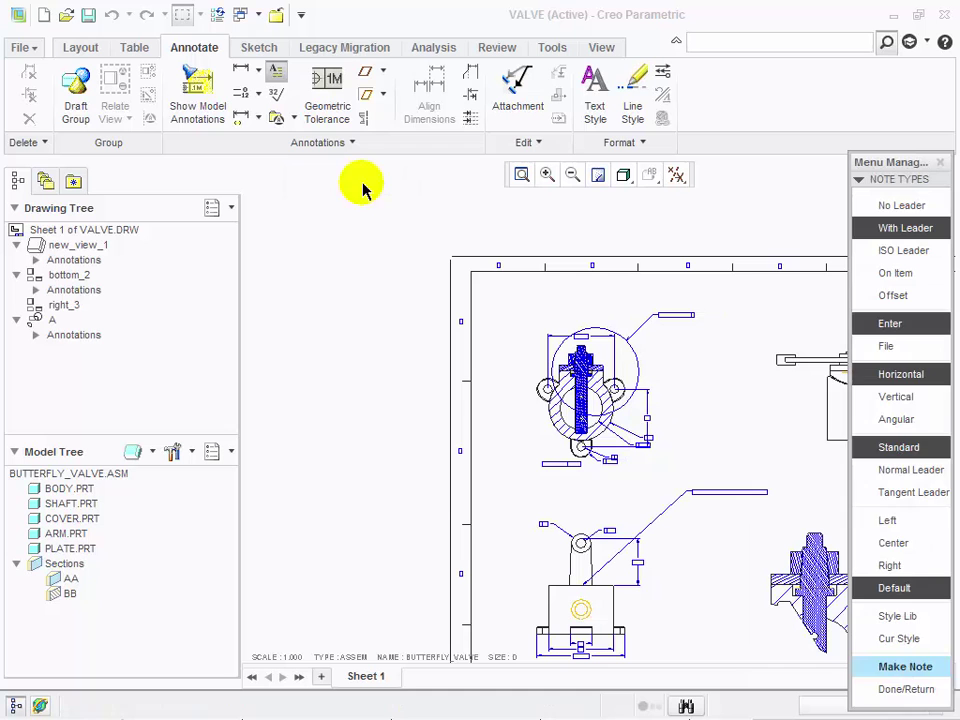
click(926, 689)
- Set the vertical lug hole distance dimension in section BB-BB to Inspection display
scroll(714, 538, up, 3)
scroll(770, 490, up, 2)
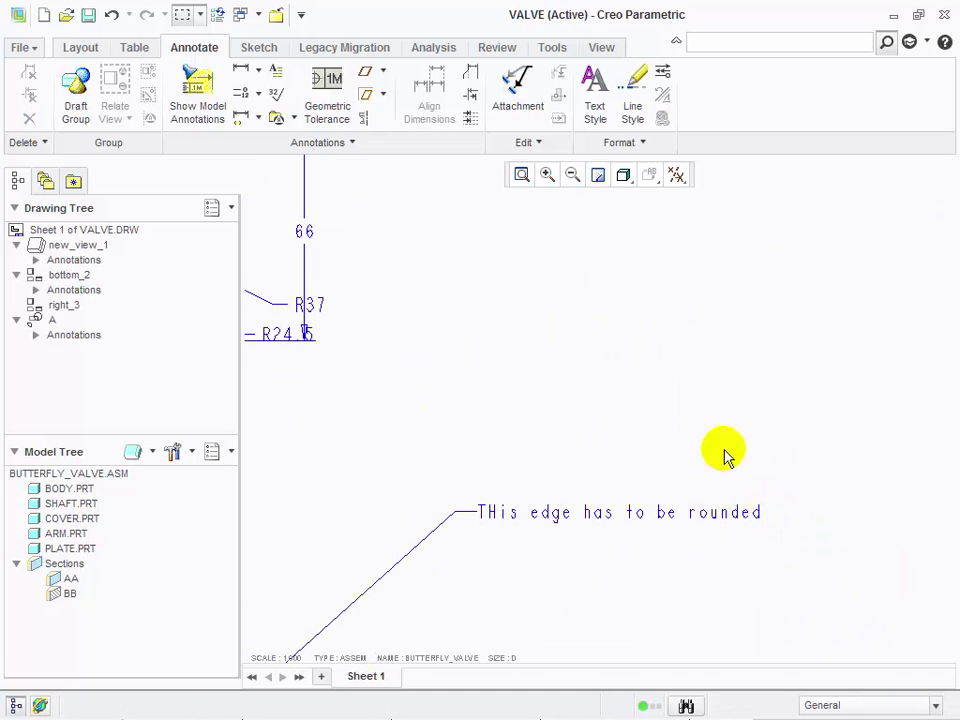
scroll(724, 454, down, 5)
scroll(632, 418, down, 3)
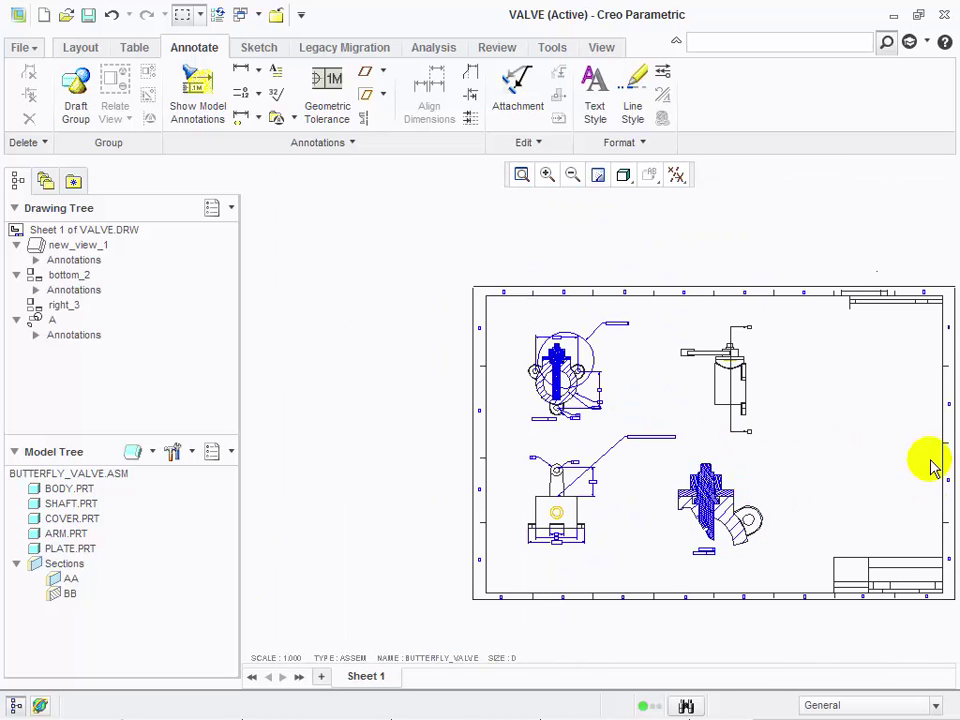
scroll(866, 456, up, 3)
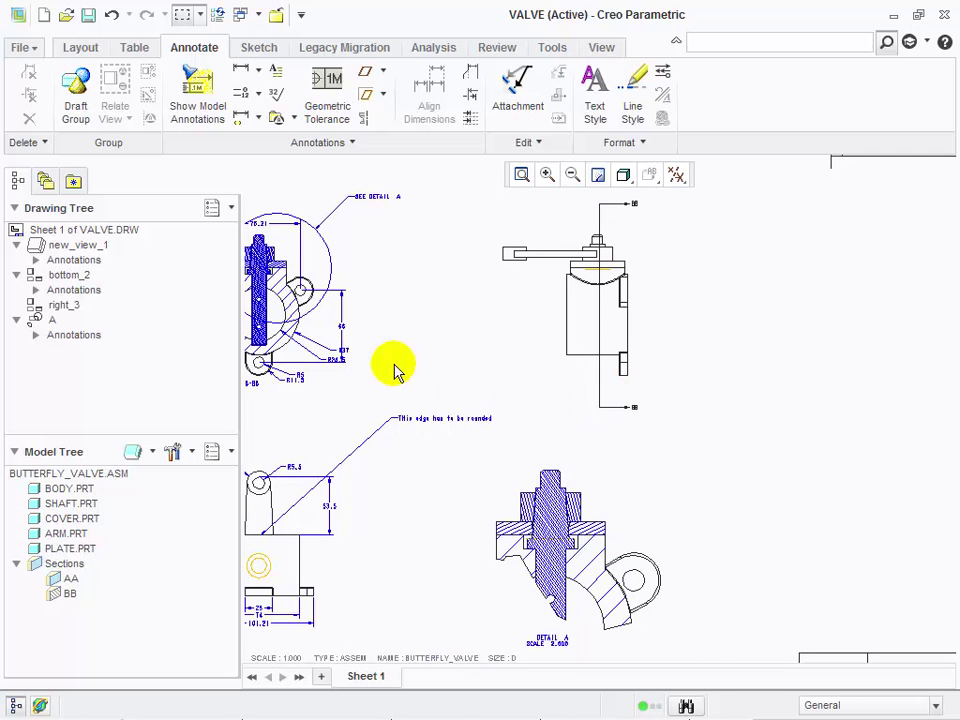
scroll(357, 345, up, 3)
click(320, 305)
right_click(320, 305)
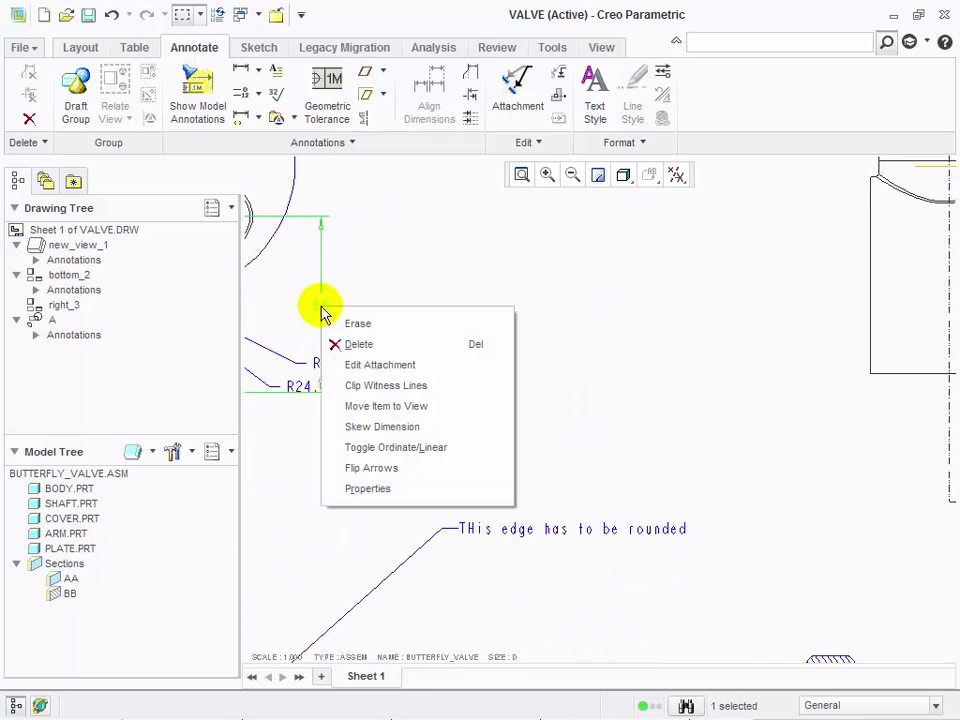
click(394, 489)
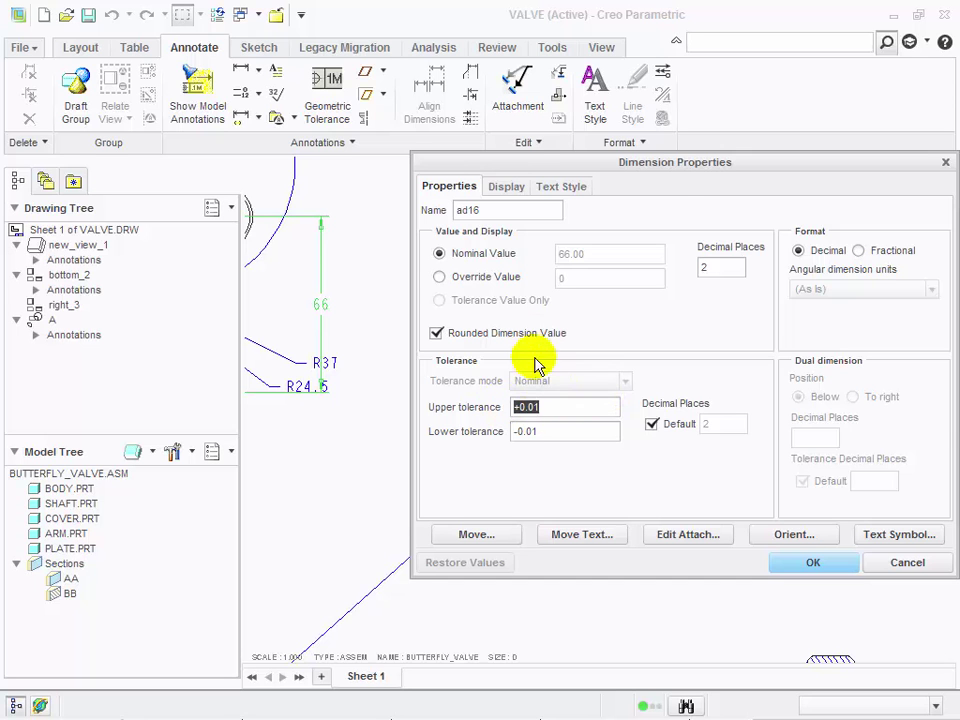
click(510, 186)
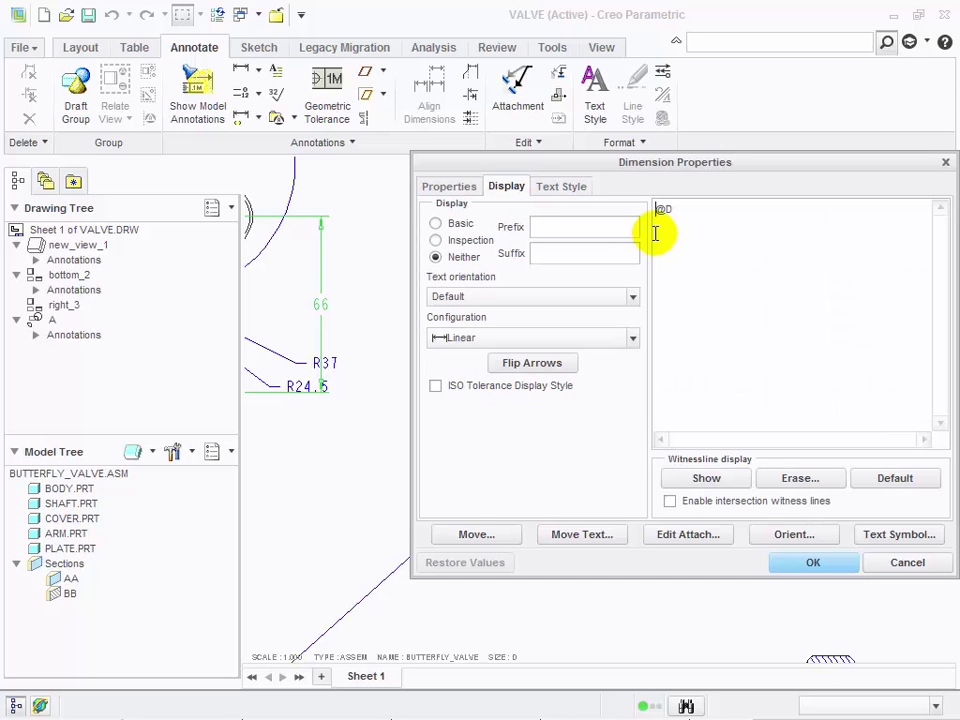
click(464, 241)
click(813, 564)
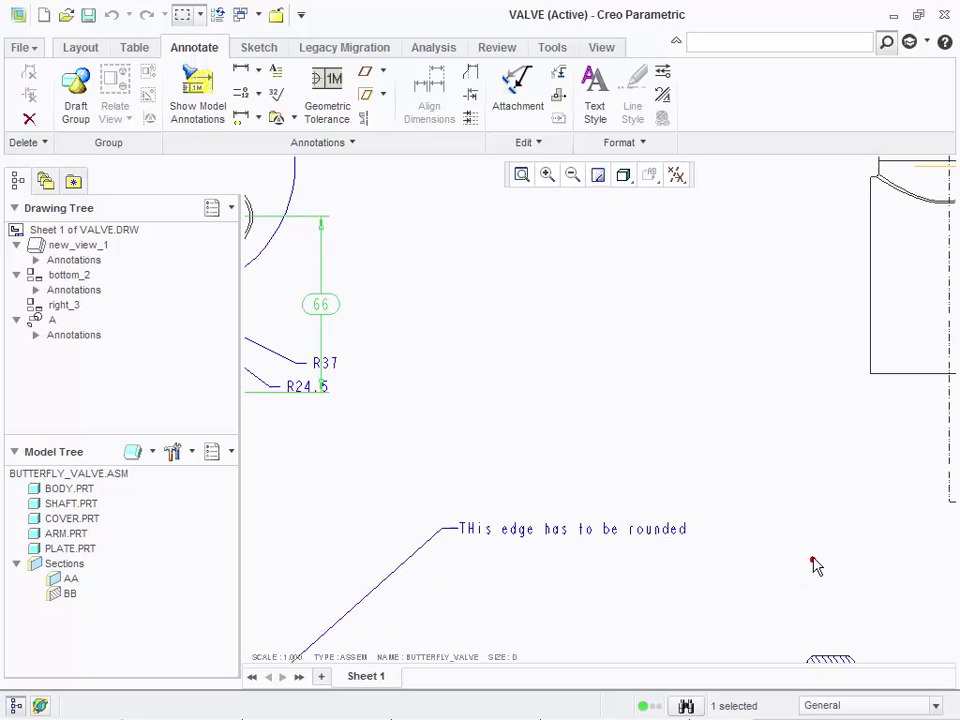
click(390, 349)
scroll(315, 310, up, 2)
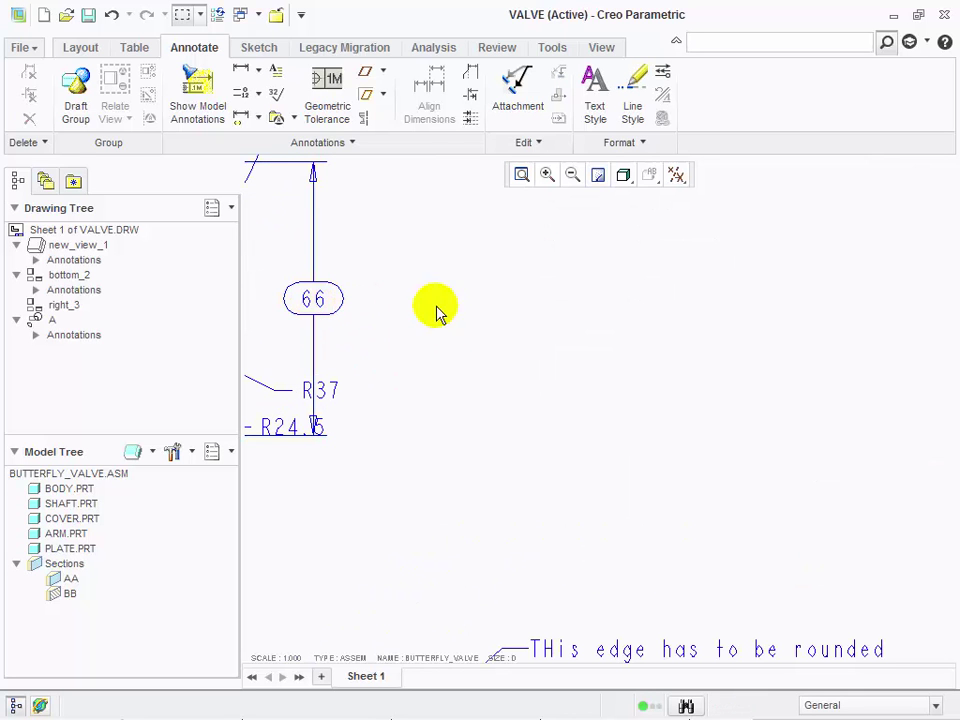
- Insert a table of four columns and two rows in the empty sheet area beyond the side and detail views
scroll(513, 385, down, 2)
scroll(513, 383, down, 3)
scroll(690, 438, down, 2)
scroll(700, 428, up, 1)
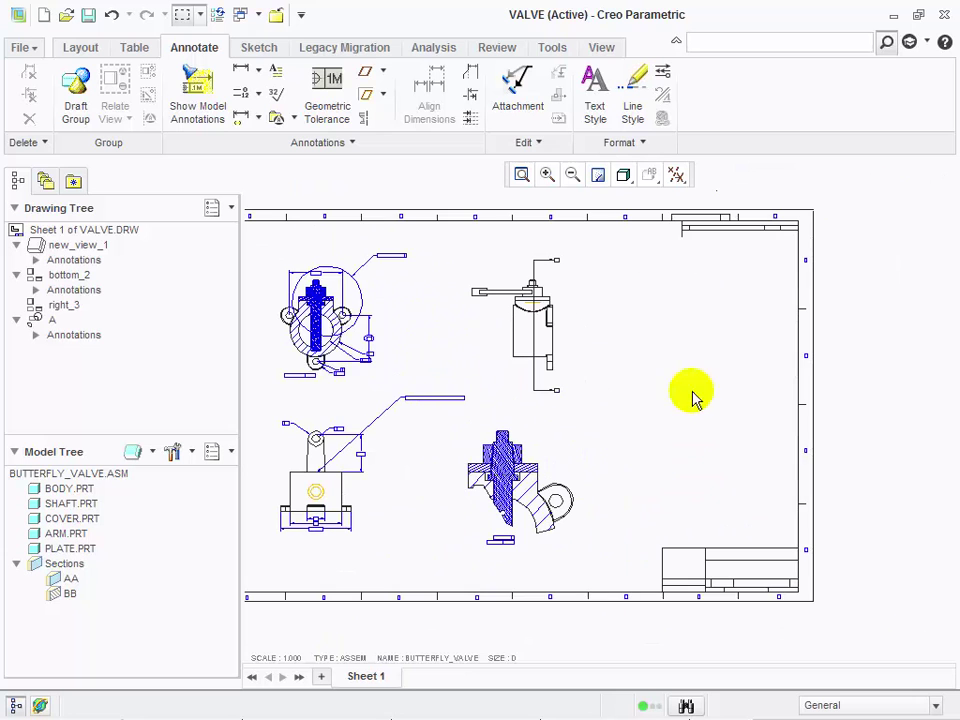
click(140, 48)
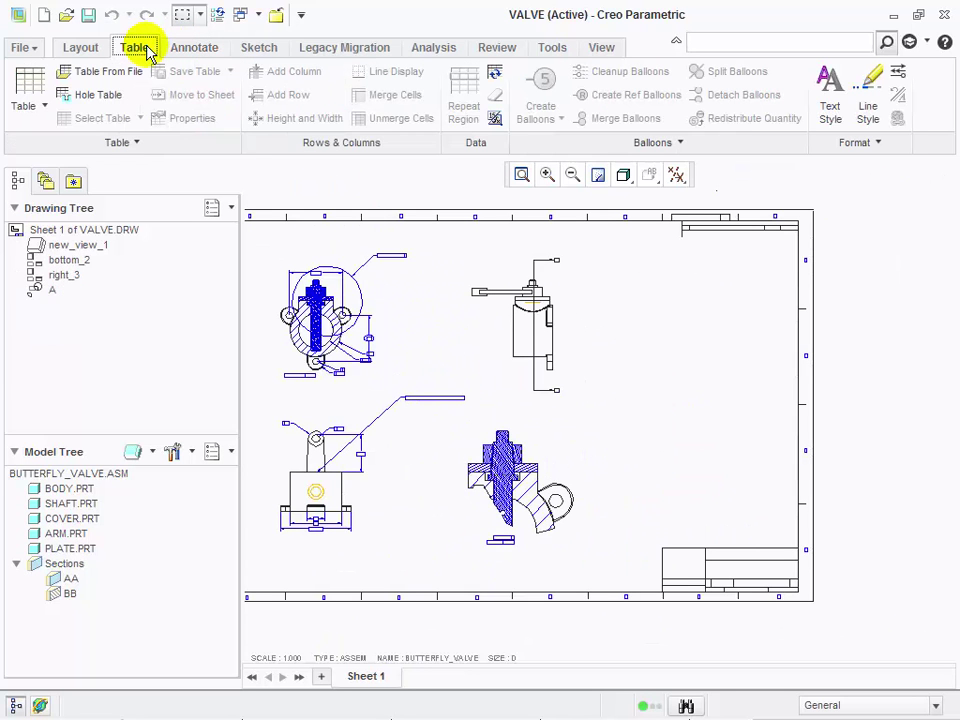
click(40, 106)
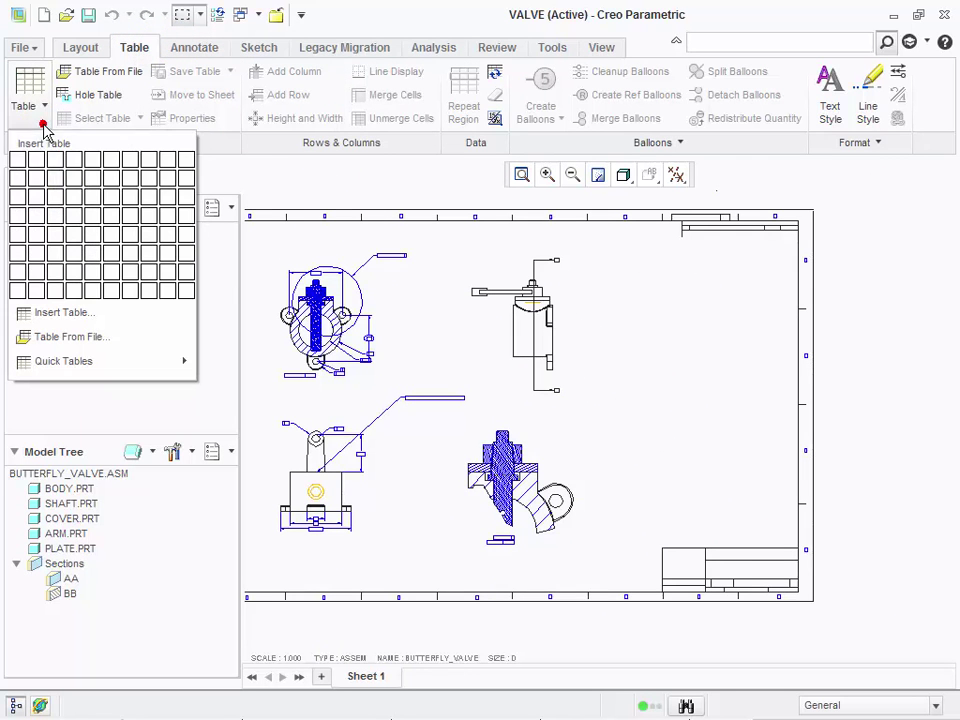
click(85, 183)
click(639, 385)
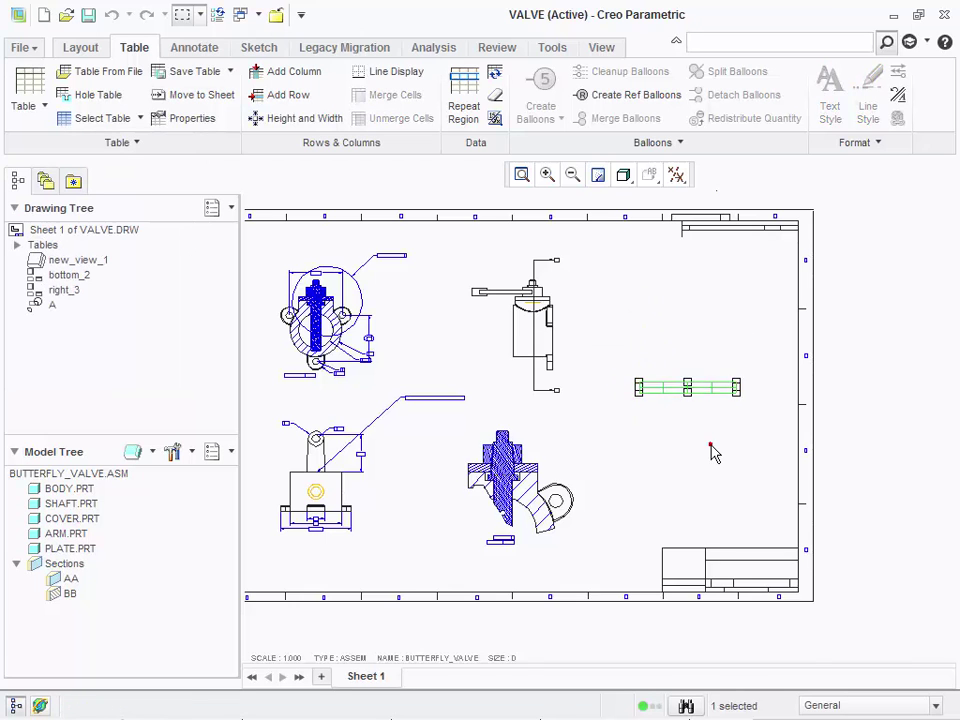
click(710, 444)
- Enter "S NO" and "PART NAME" in the first two cells of the table's upper row
scroll(768, 415, down, 5)
click(657, 408)
double_click(420, 332)
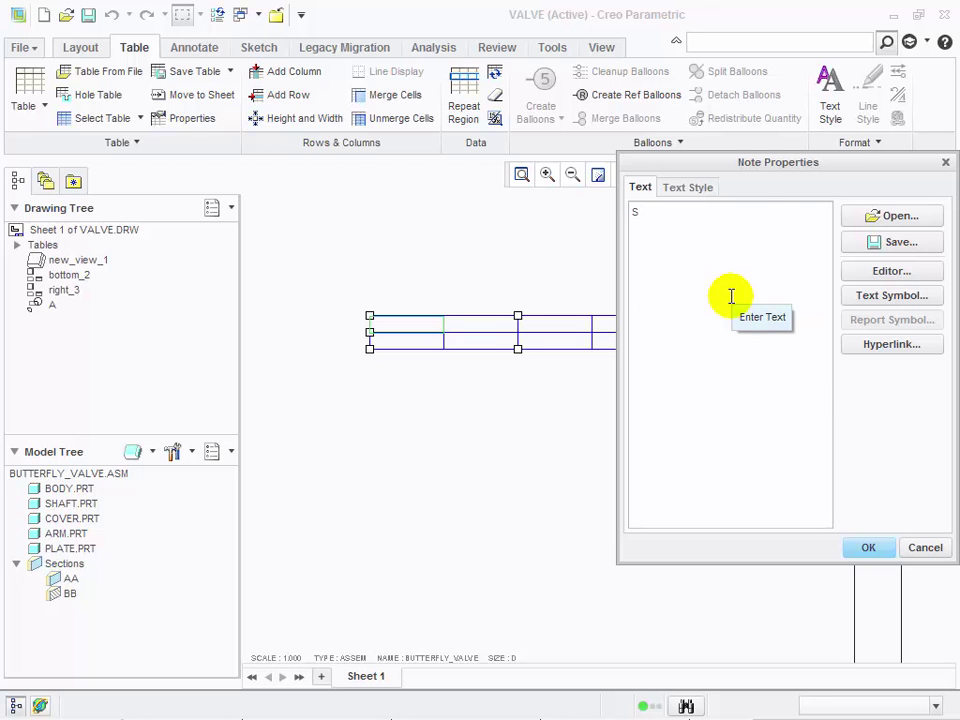
text(N)
click(868, 547)
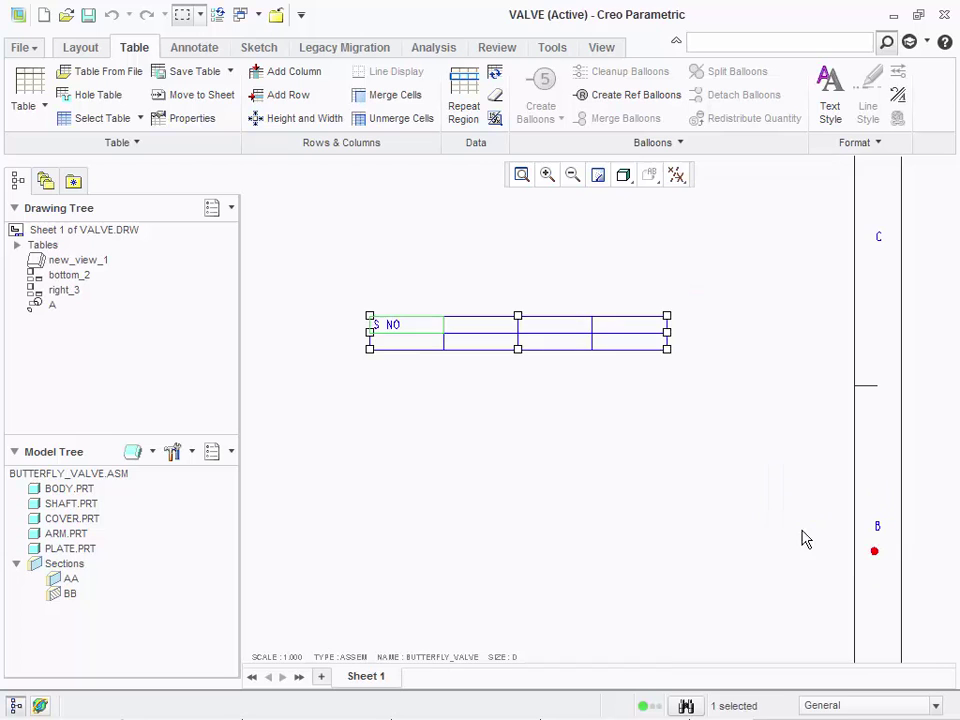
click(737, 521)
double_click(477, 324)
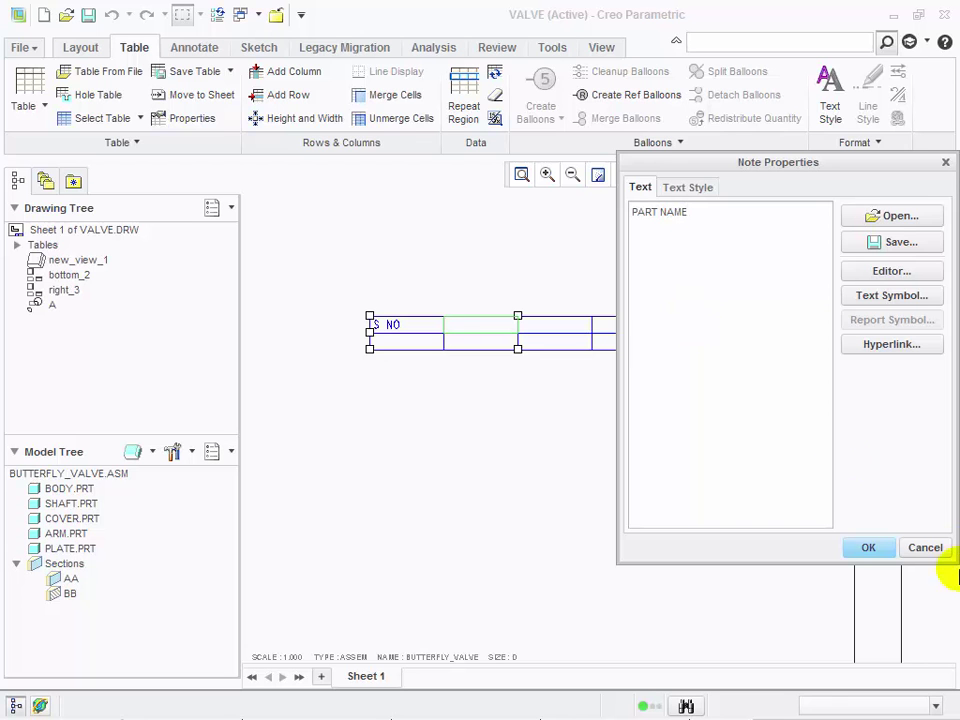
click(876, 548)
- Enter "QTY" and "MATERIAL" in the last two cells of the table's upper row
click(558, 320)
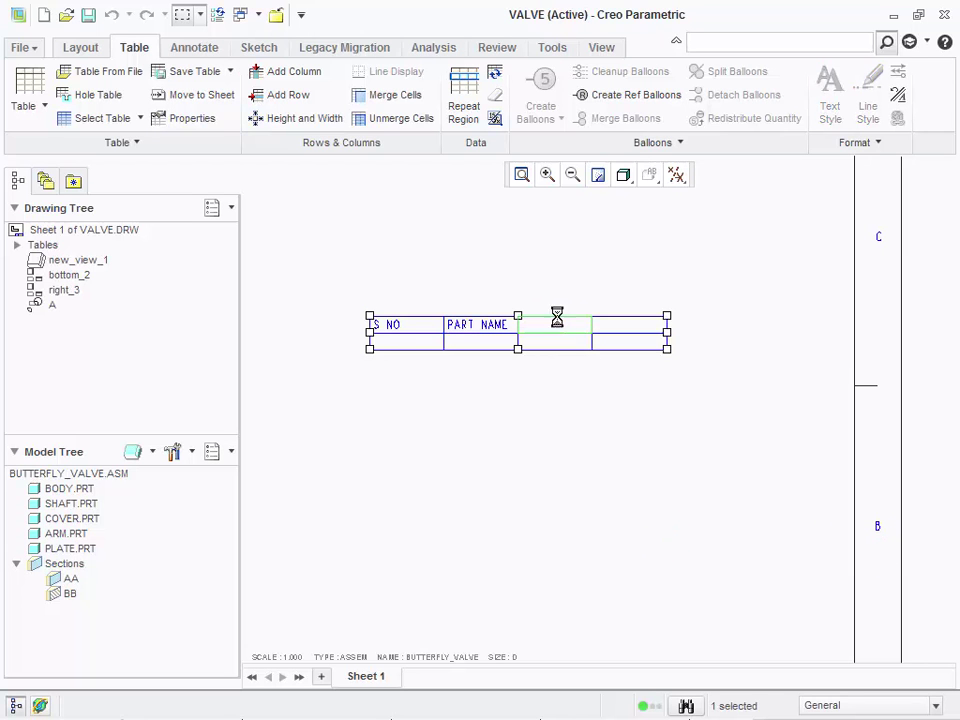
double_click(558, 324)
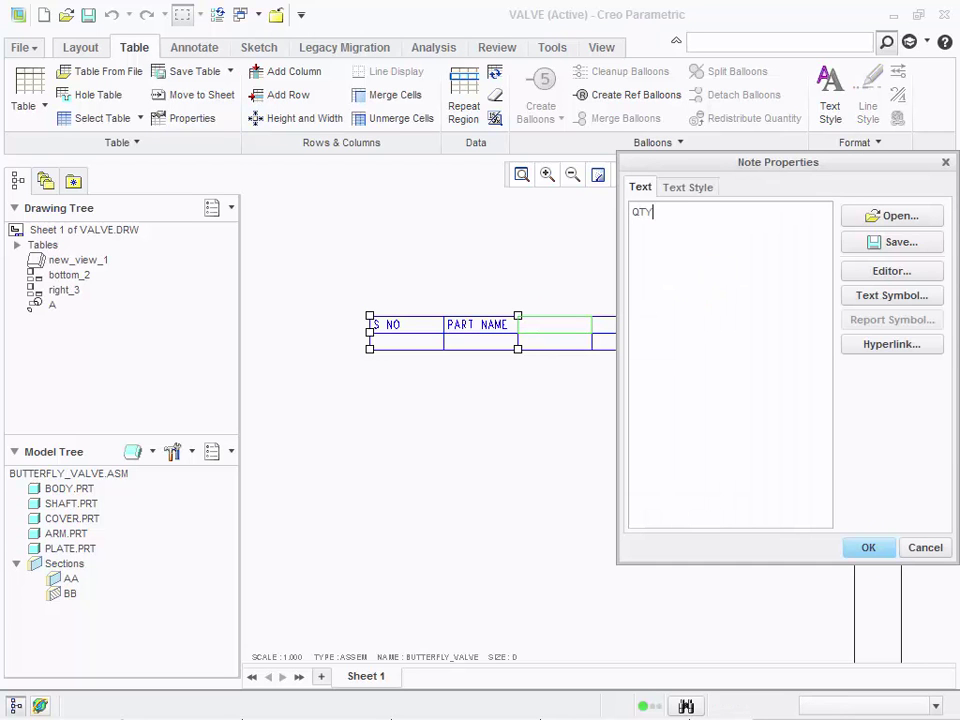
click(868, 548)
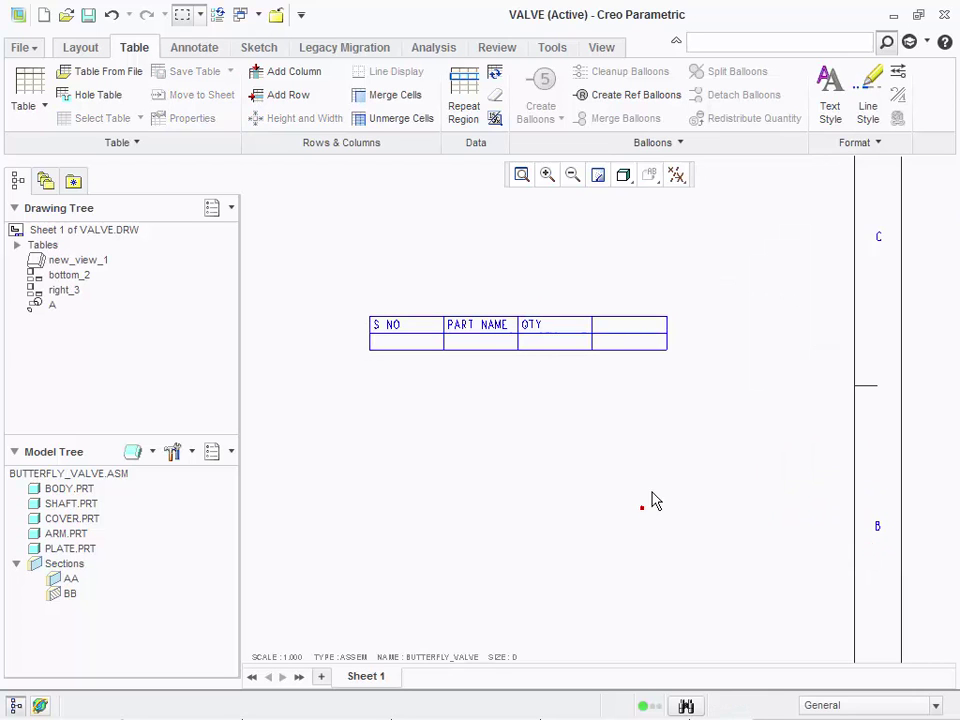
double_click(640, 324)
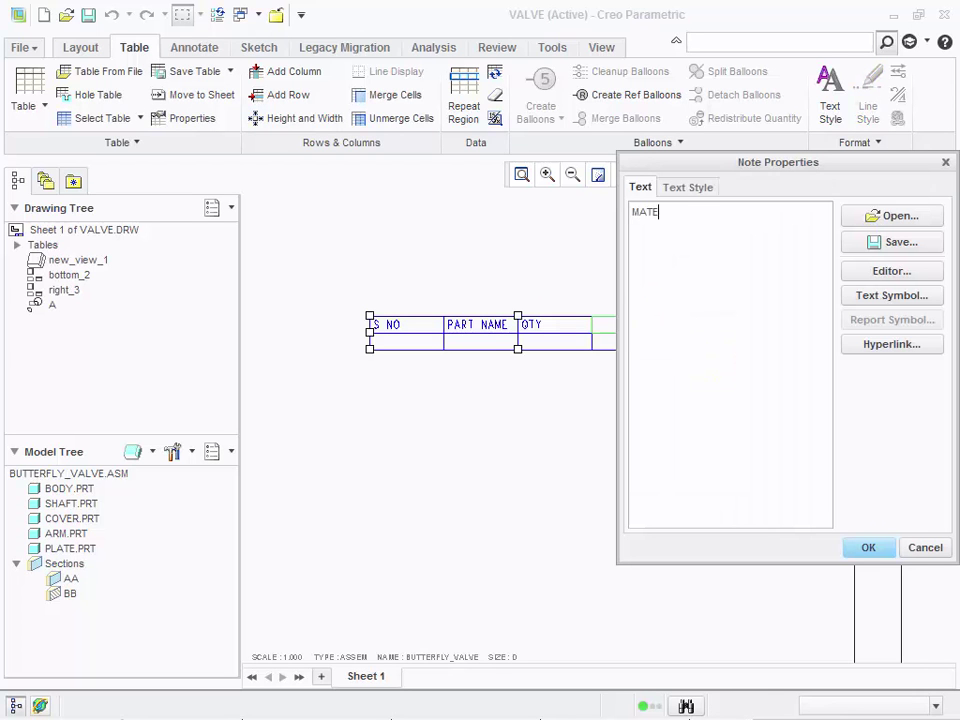
click(868, 548)
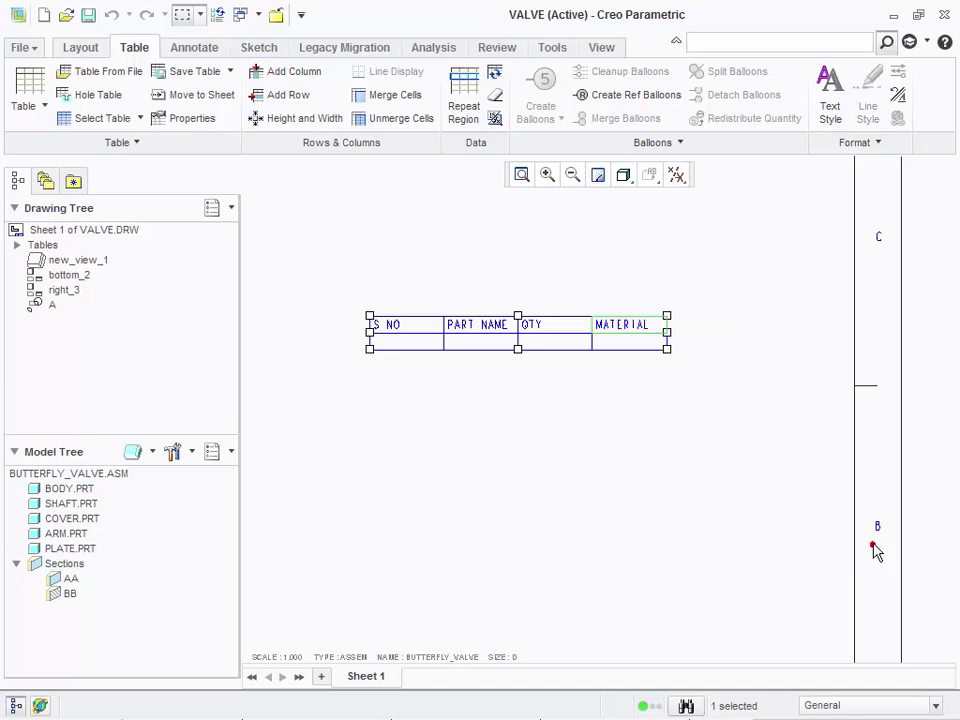
click(664, 552)
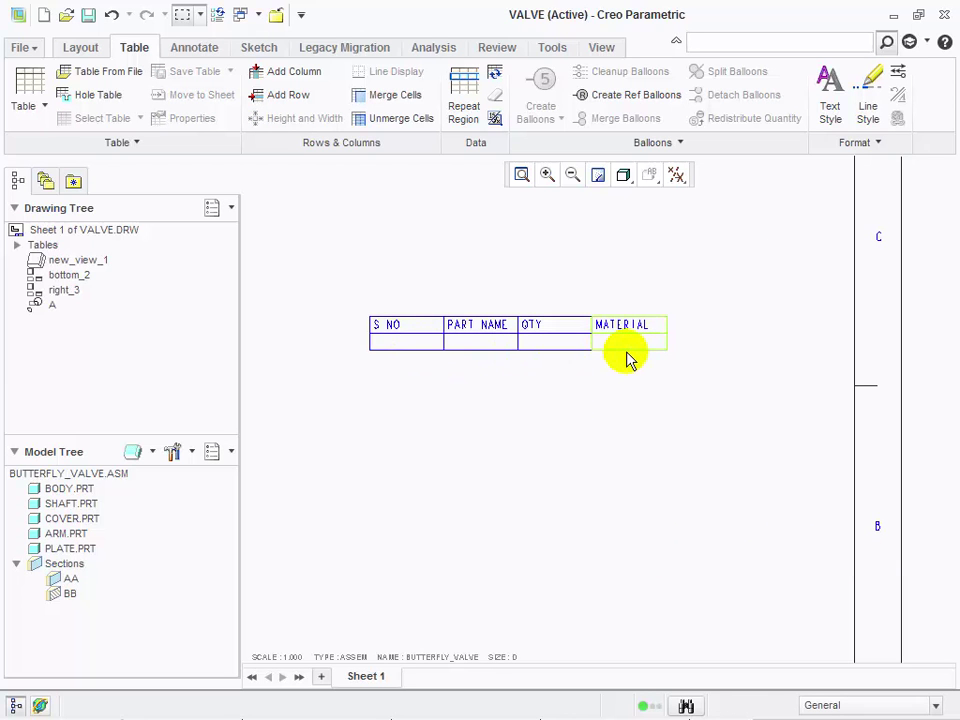
- Add a simple repeat region across all four cells of the table's lower row and check its extent by switching the symbol display
click(468, 92)
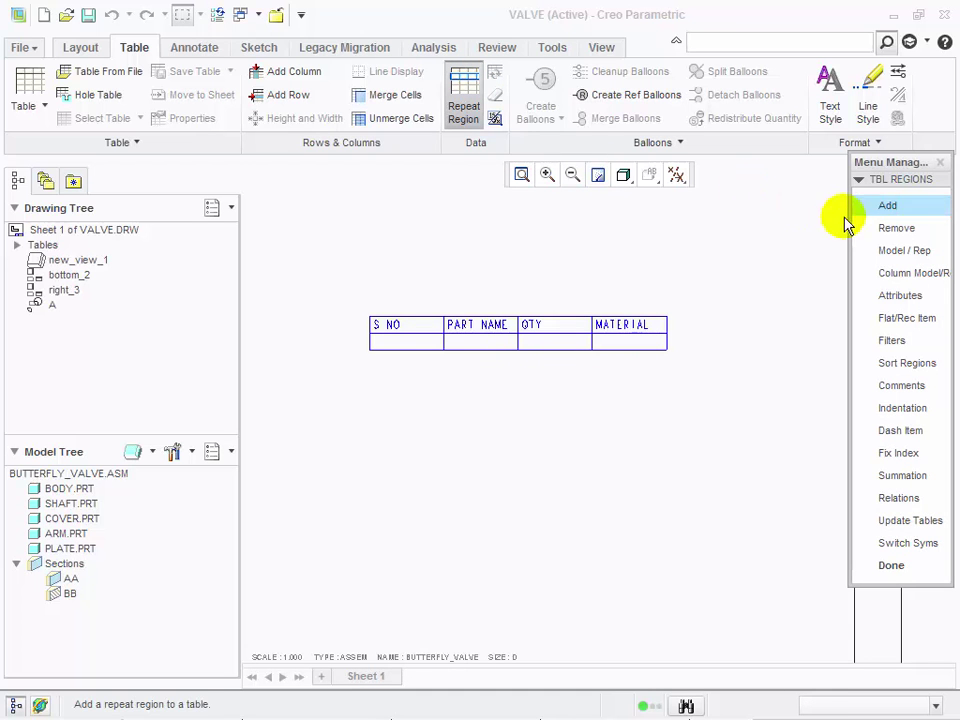
click(886, 206)
click(418, 343)
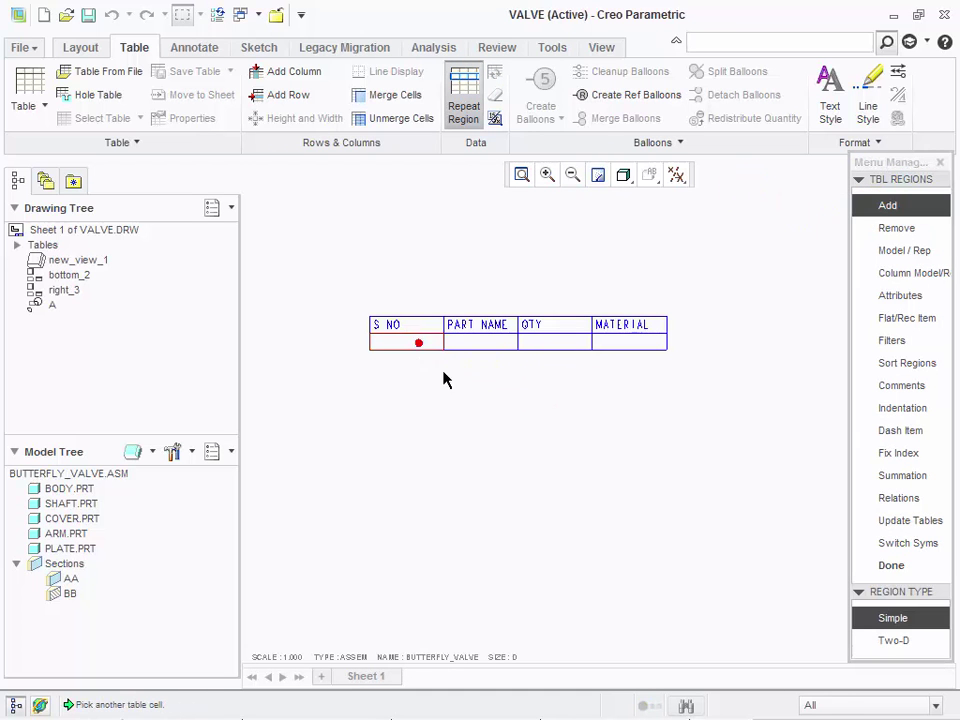
click(644, 345)
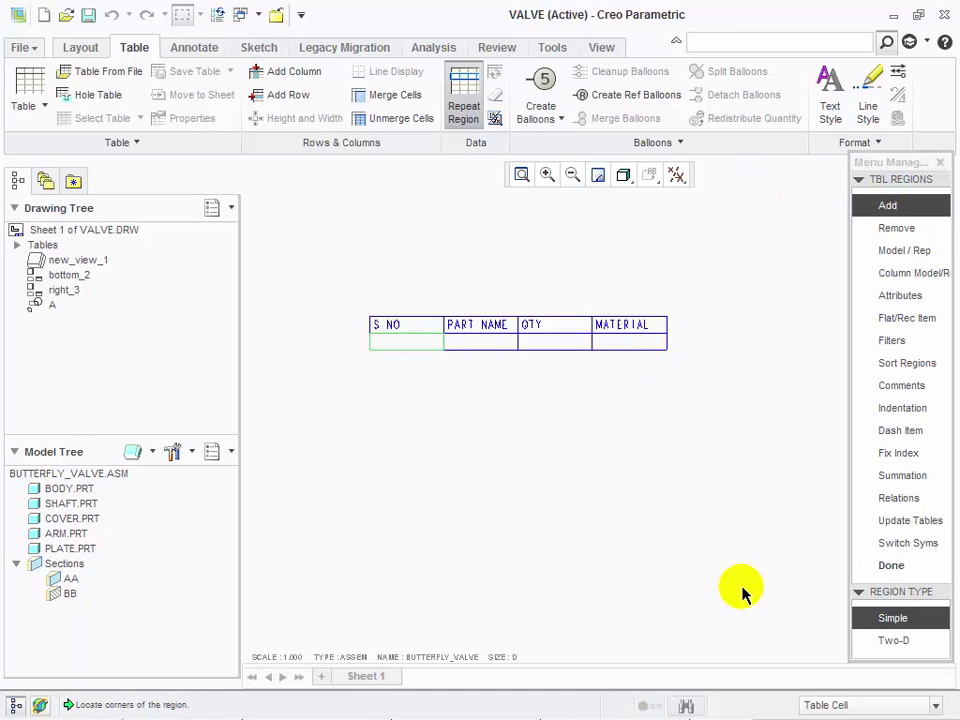
click(902, 565)
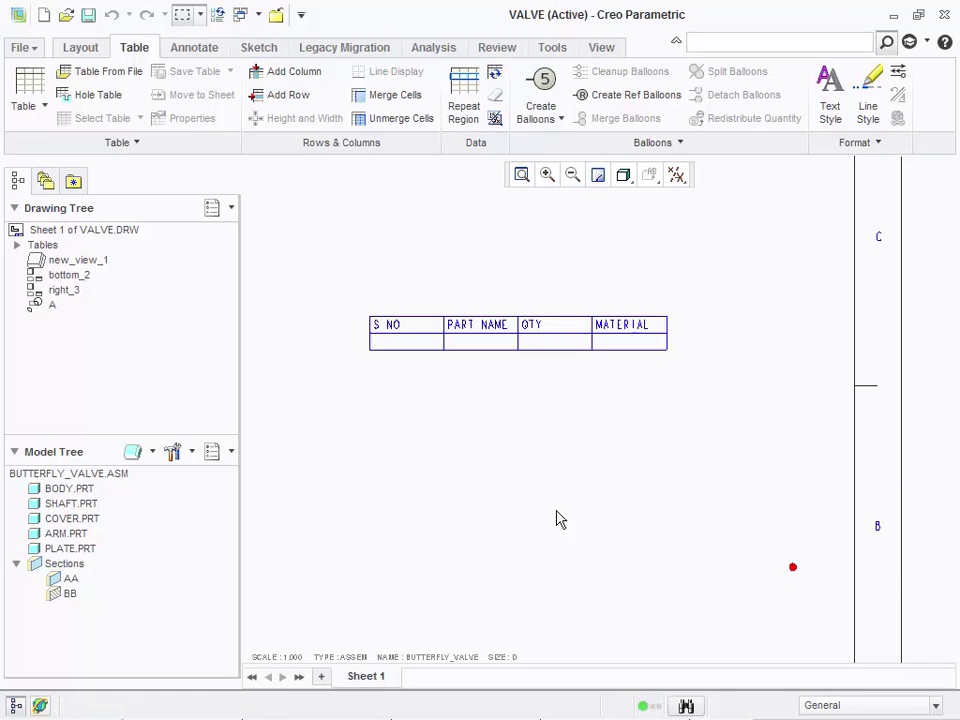
click(498, 119)
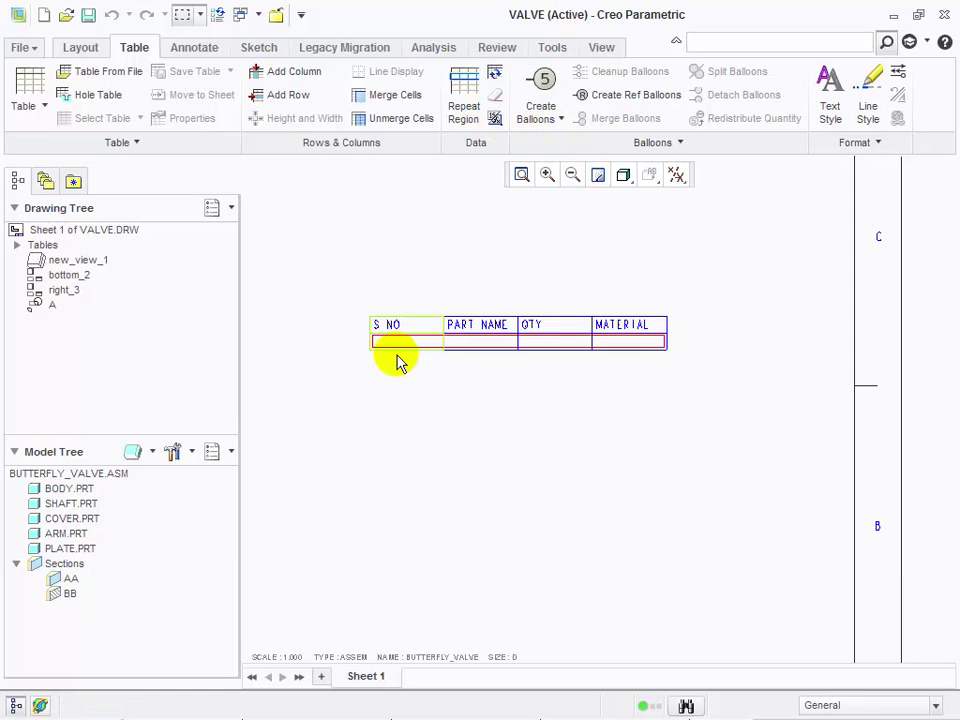
click(490, 126)
- Assign the report symbol rpt.index to the empty cell below S NO
click(402, 344)
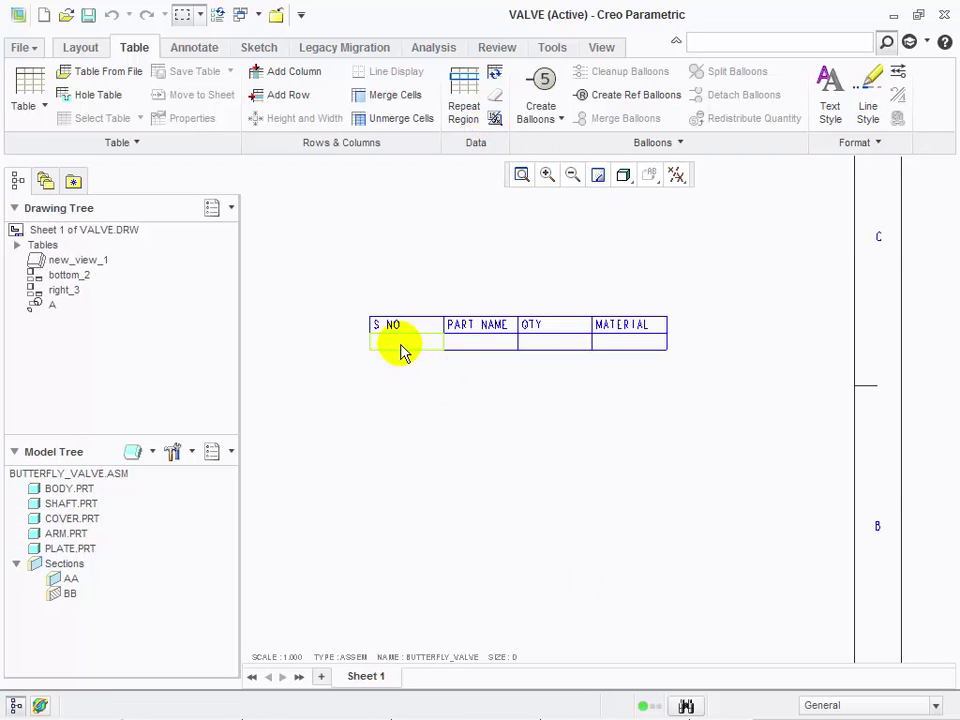
double_click(402, 344)
drag(470, 208, 727, 217)
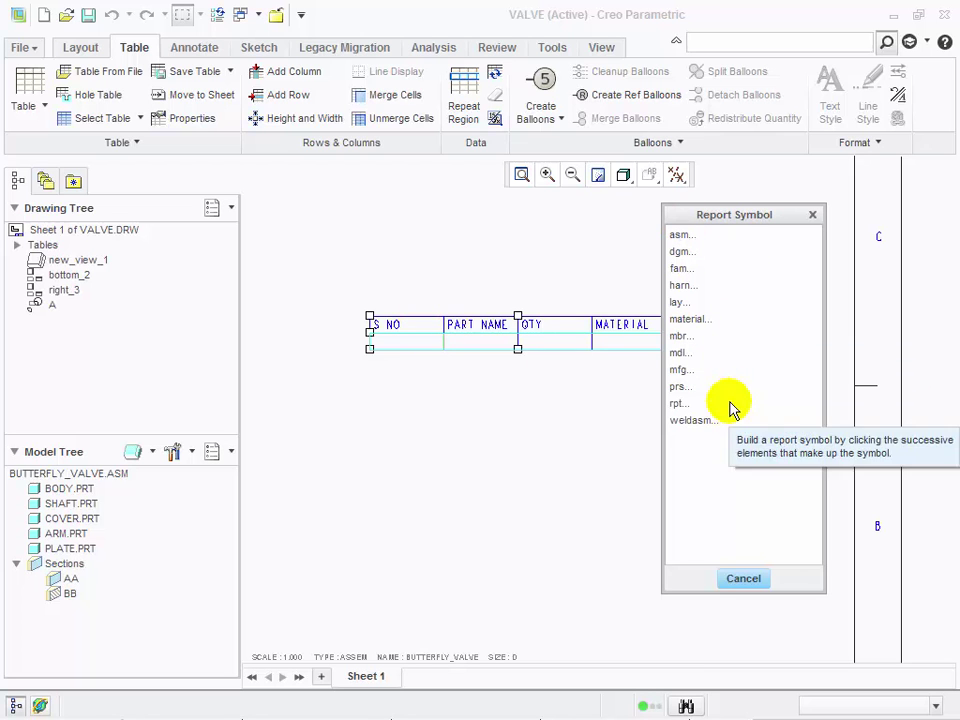
click(686, 403)
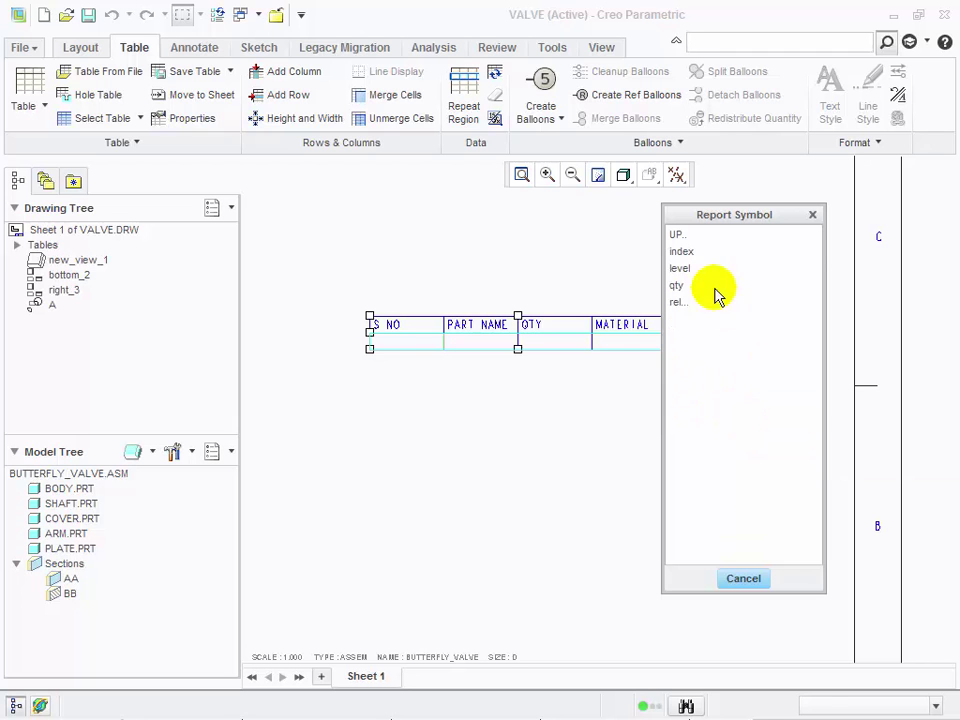
click(688, 251)
- Assign the report symbols asm.mbr.name to the cell below PART NAME and rpt.qty to the cell below QTY
double_click(486, 343)
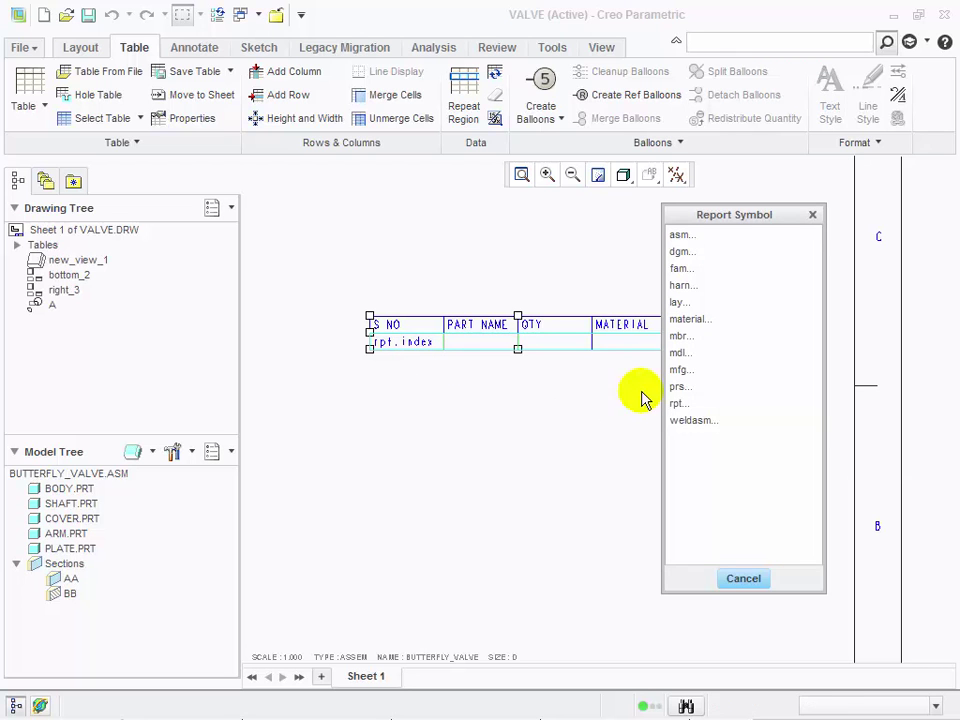
click(681, 234)
click(679, 254)
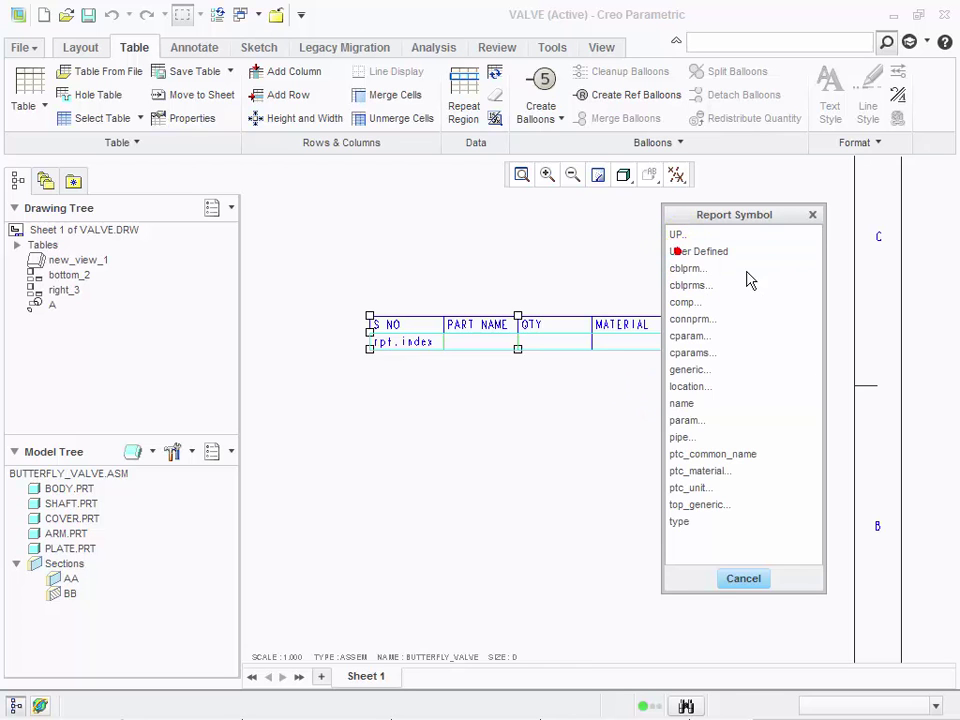
click(707, 405)
double_click(557, 345)
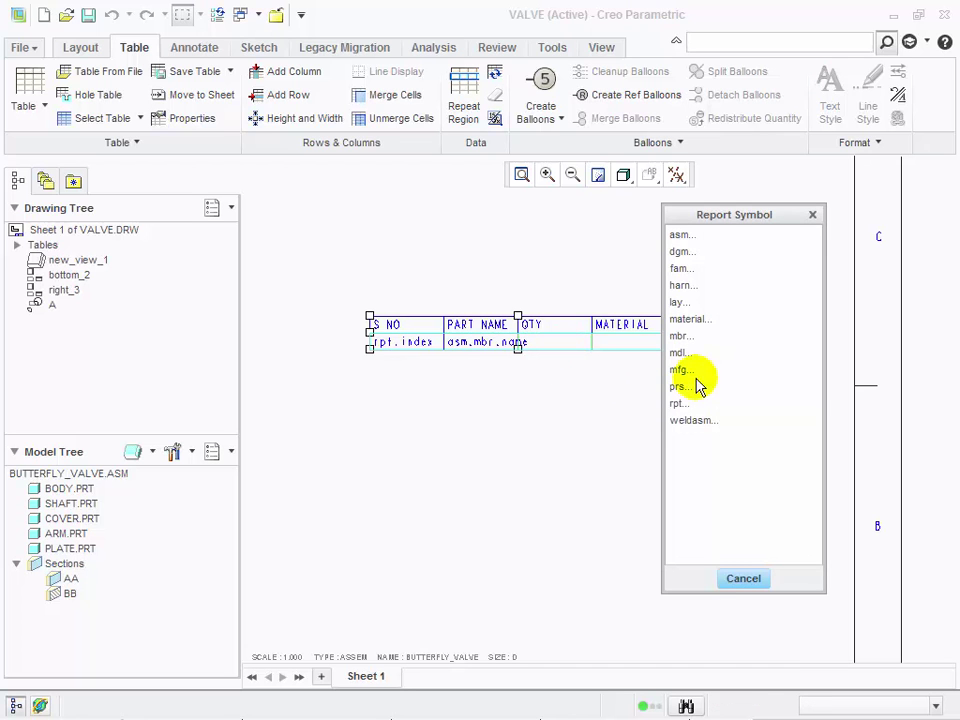
click(680, 403)
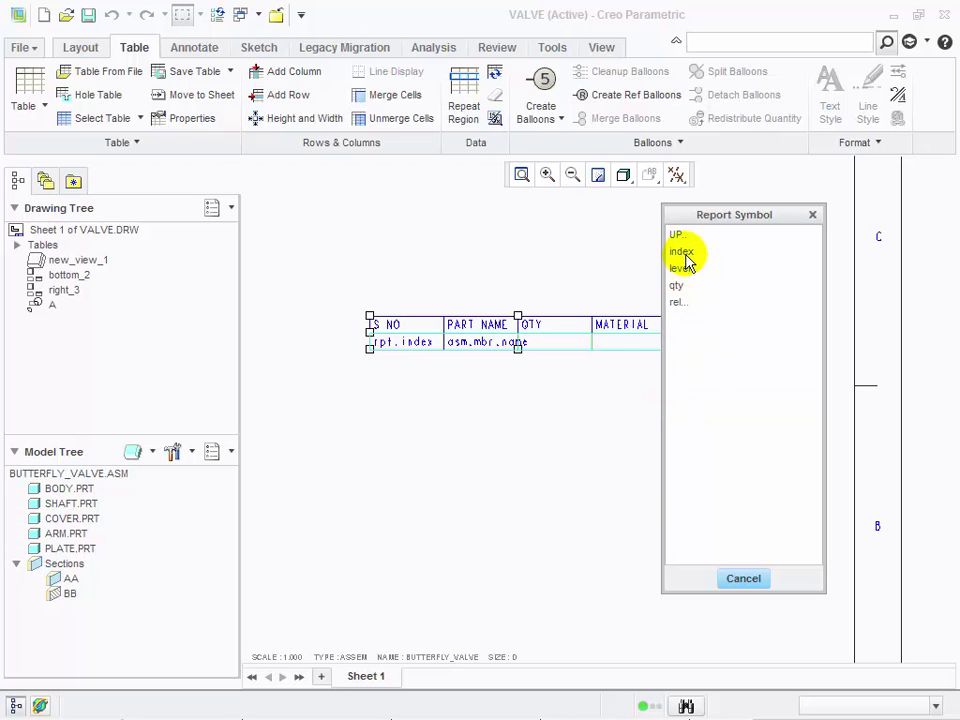
click(686, 289)
click(715, 442)
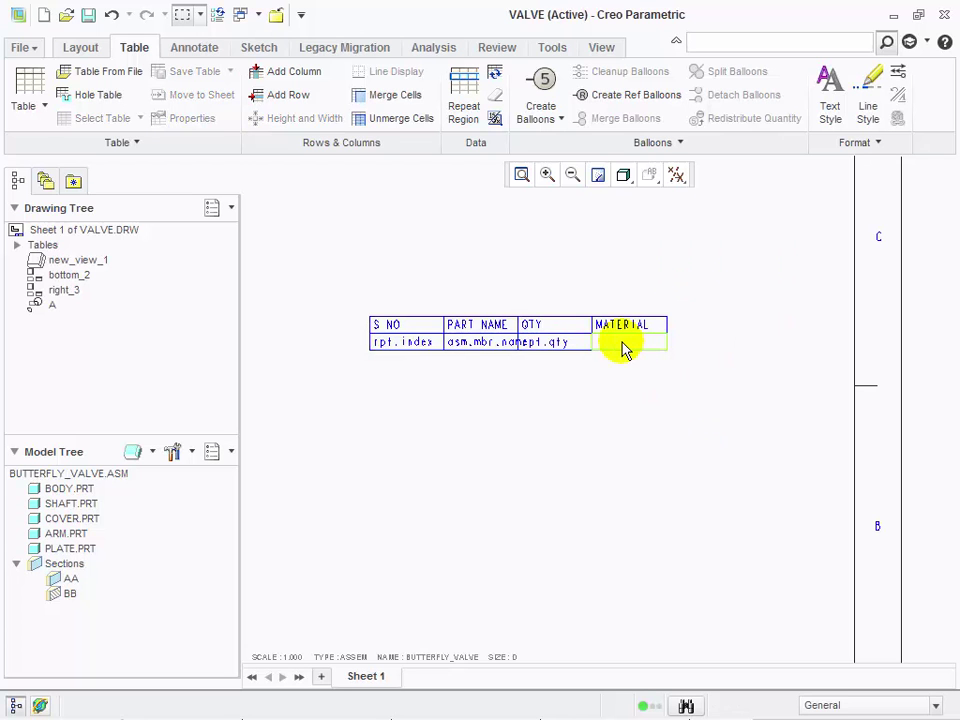
- Assign the report symbol asm.mbr.ptc_material.PTC_MATERIAL_NAME to the cell below MATERIAL and update the tables
double_click(621, 342)
click(688, 235)
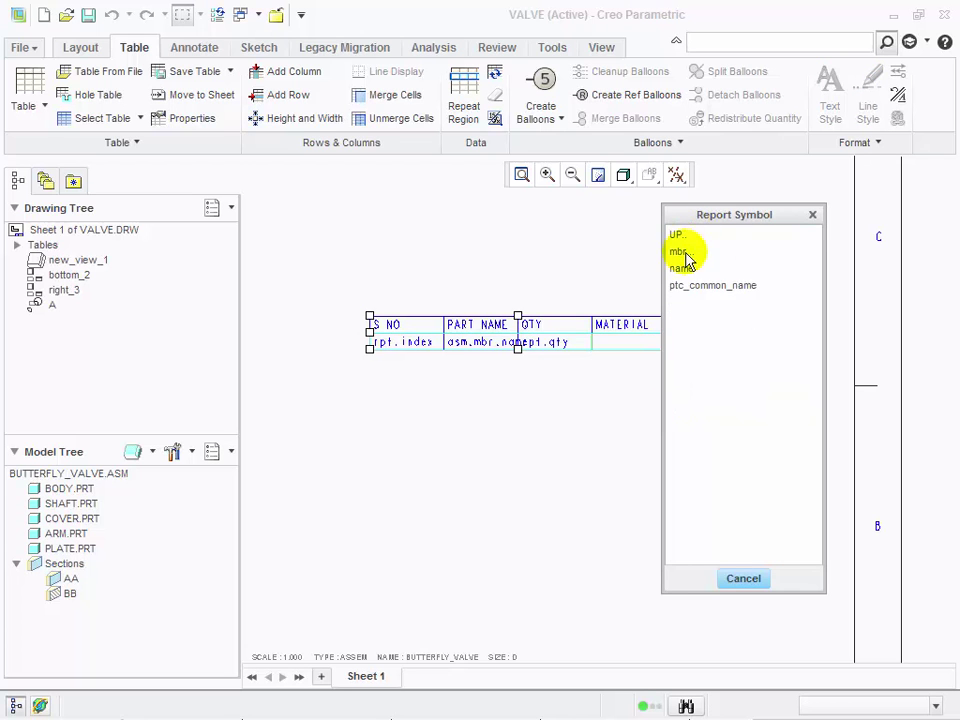
click(722, 470)
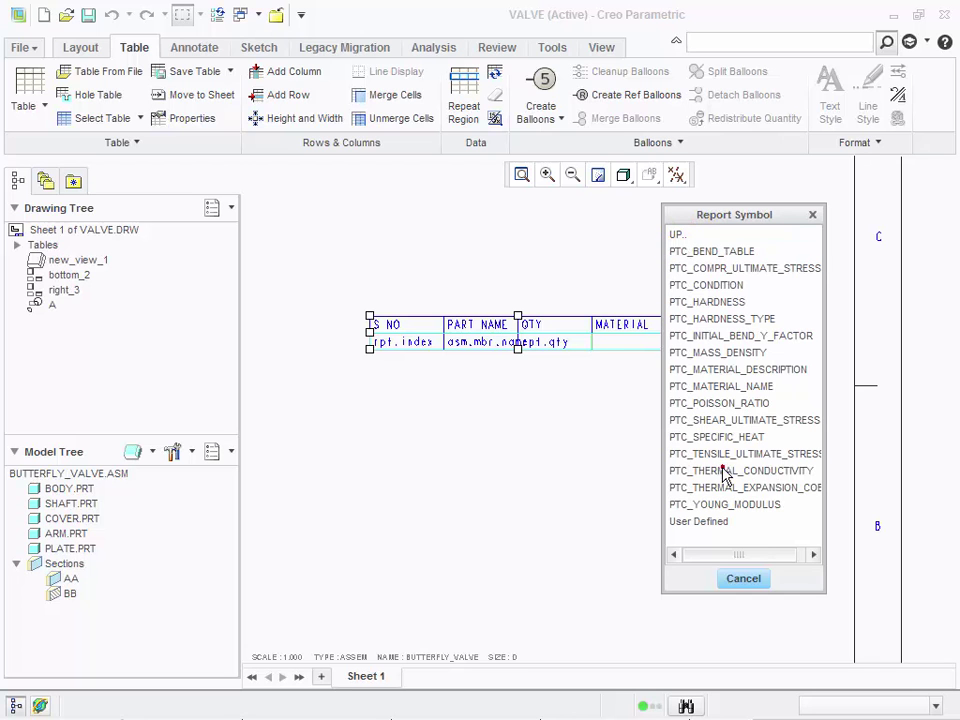
click(761, 389)
click(719, 533)
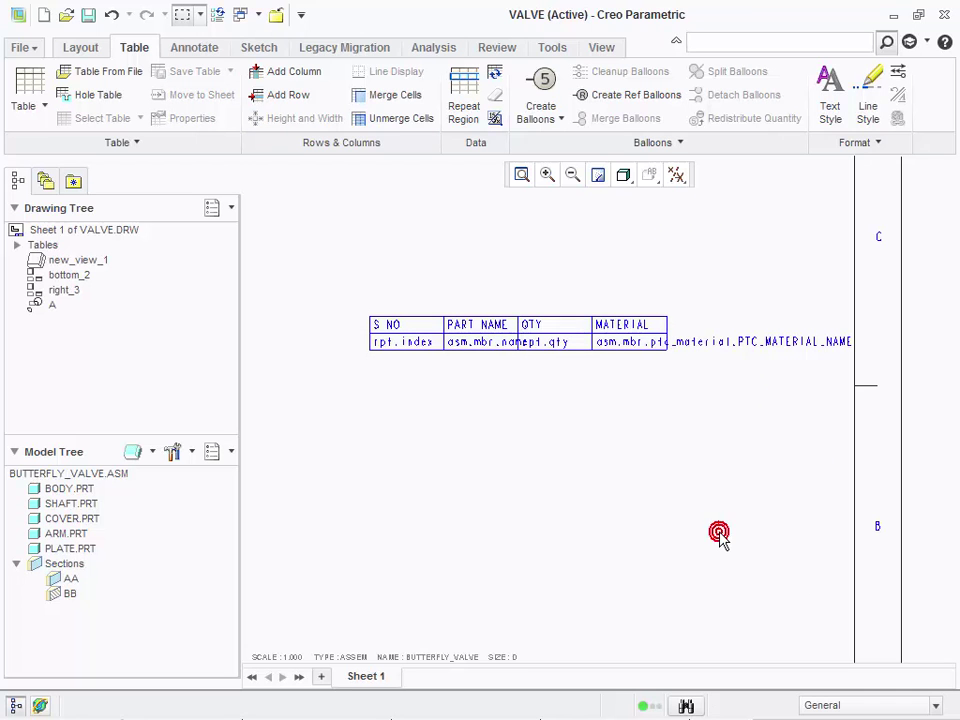
click(495, 73)
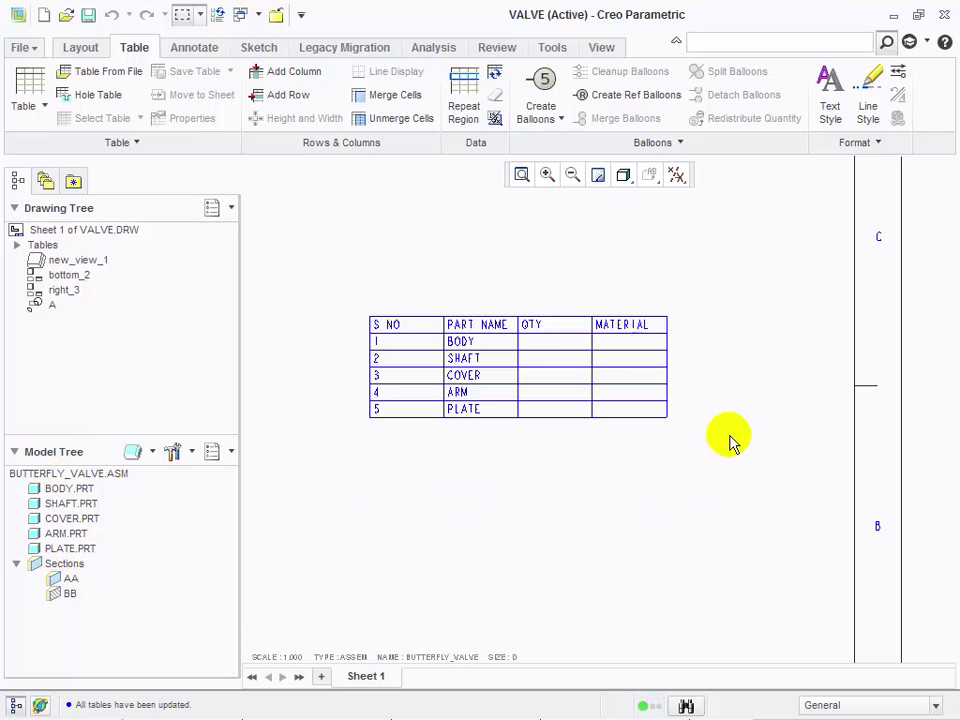
- Set the parts table's repeat region attributes to No Duplicates and Recursive
scroll(726, 441, down, 3)
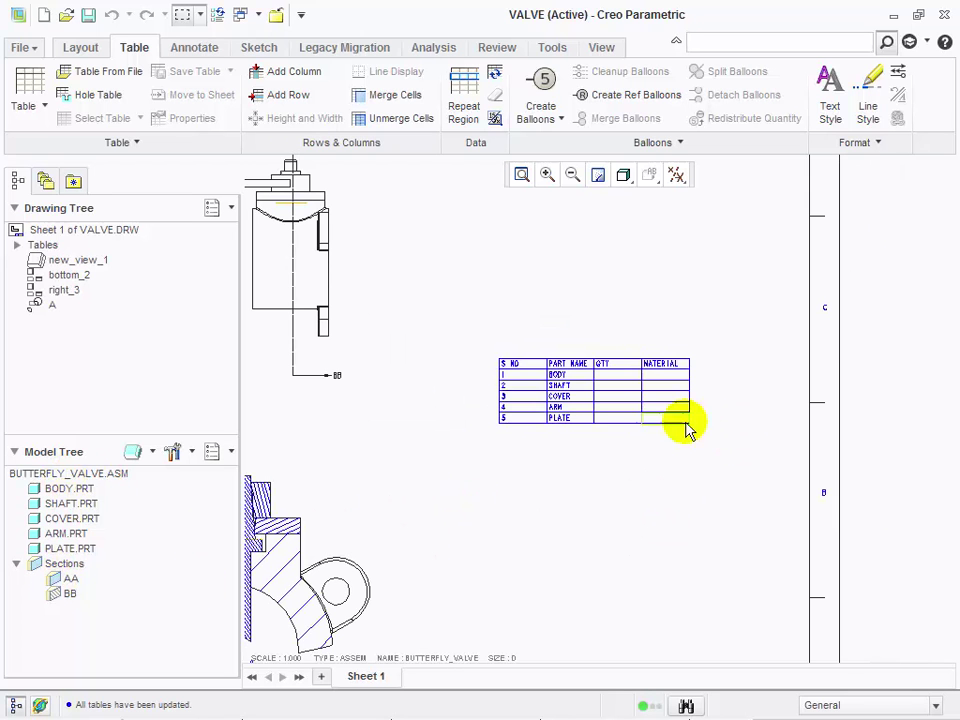
click(466, 100)
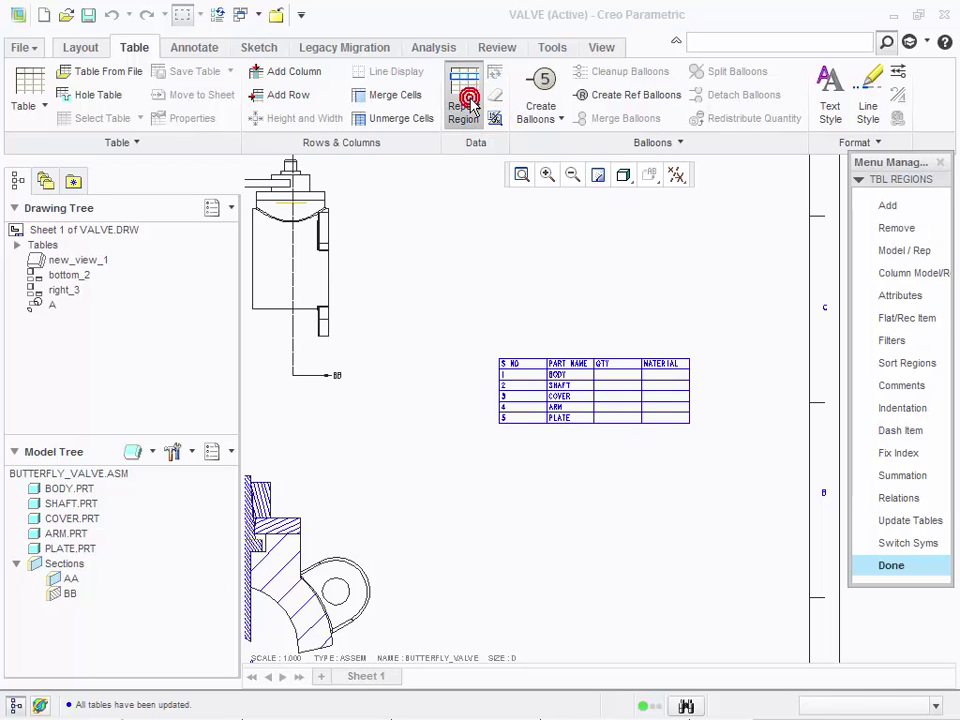
click(913, 296)
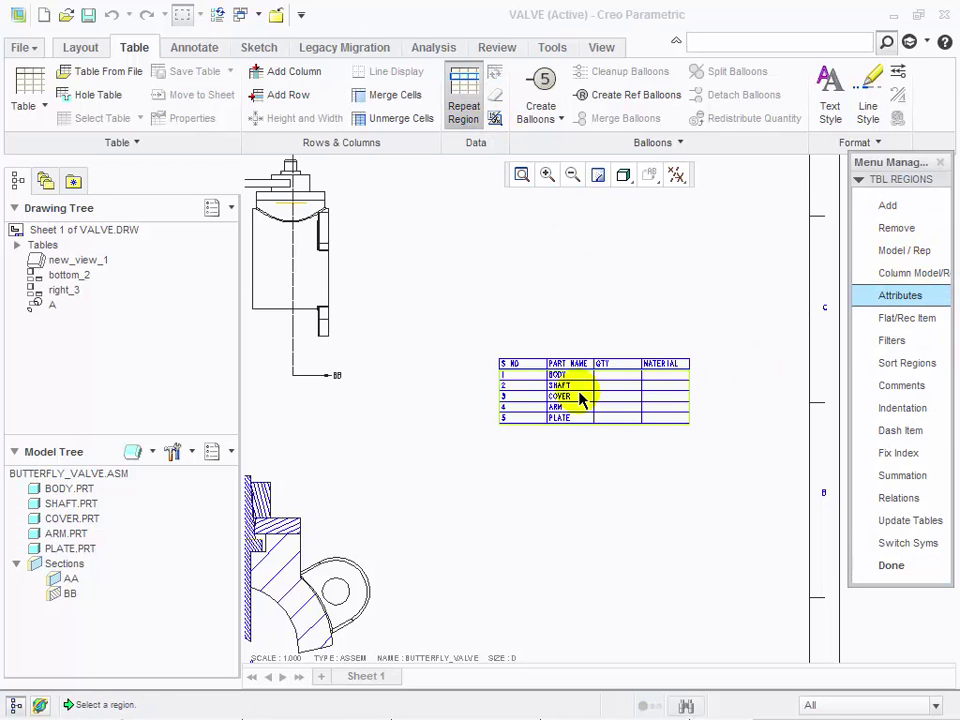
click(582, 394)
click(920, 266)
click(908, 314)
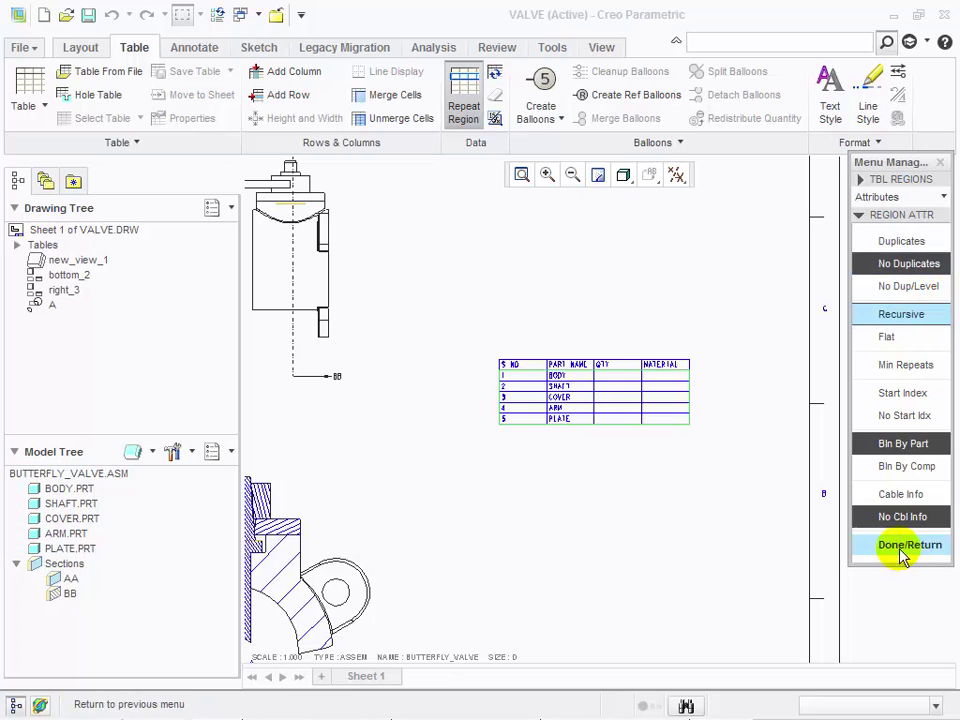
click(903, 560)
click(889, 562)
- Widen the PART NAME column of the parts table so that the longest name fits within its cell
scroll(610, 412, up, 1)
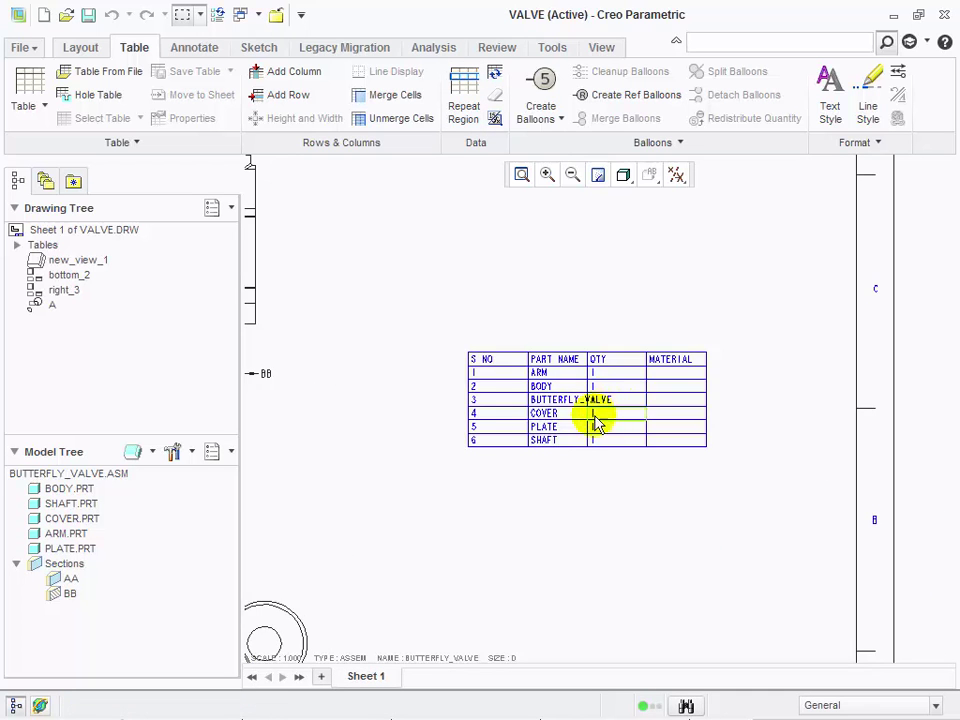
scroll(605, 418, up, 1)
click(565, 340)
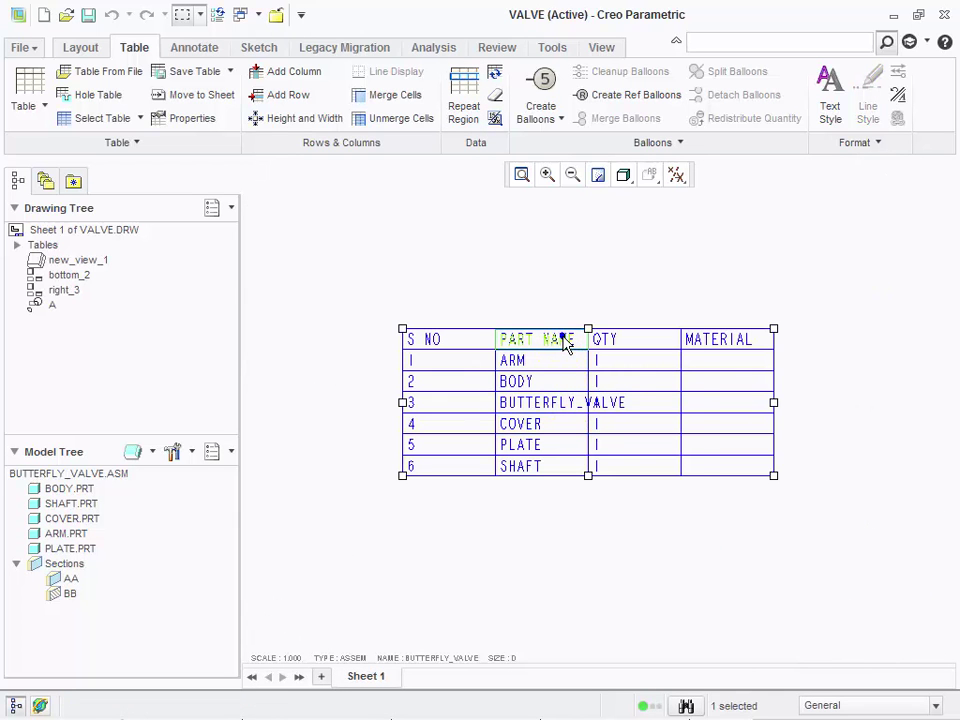
right_click(564, 336)
click(647, 519)
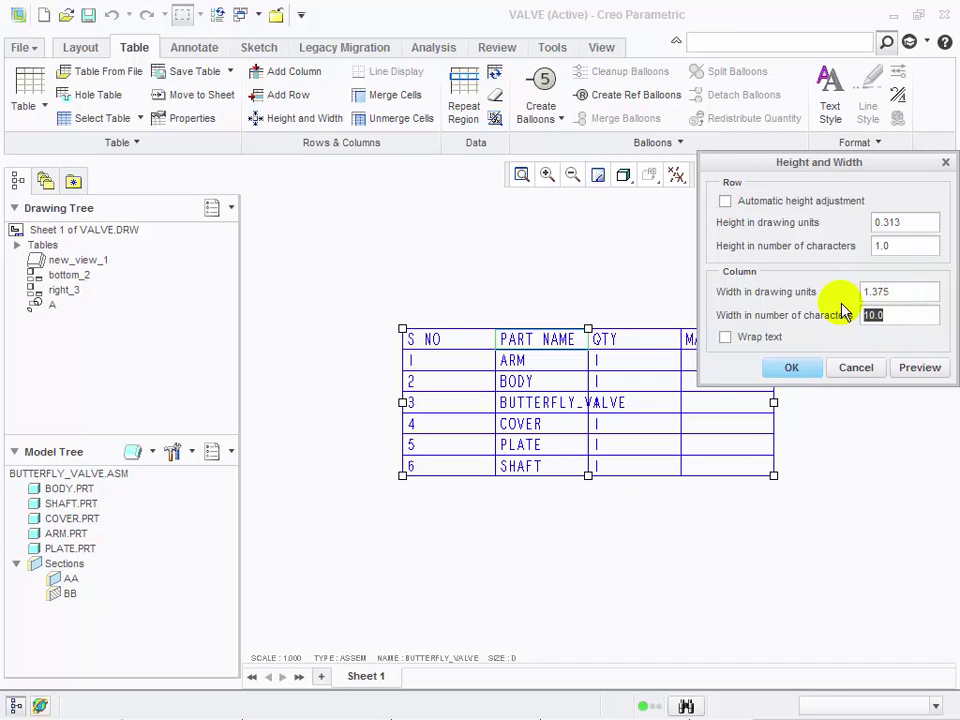
click(915, 368)
click(806, 368)
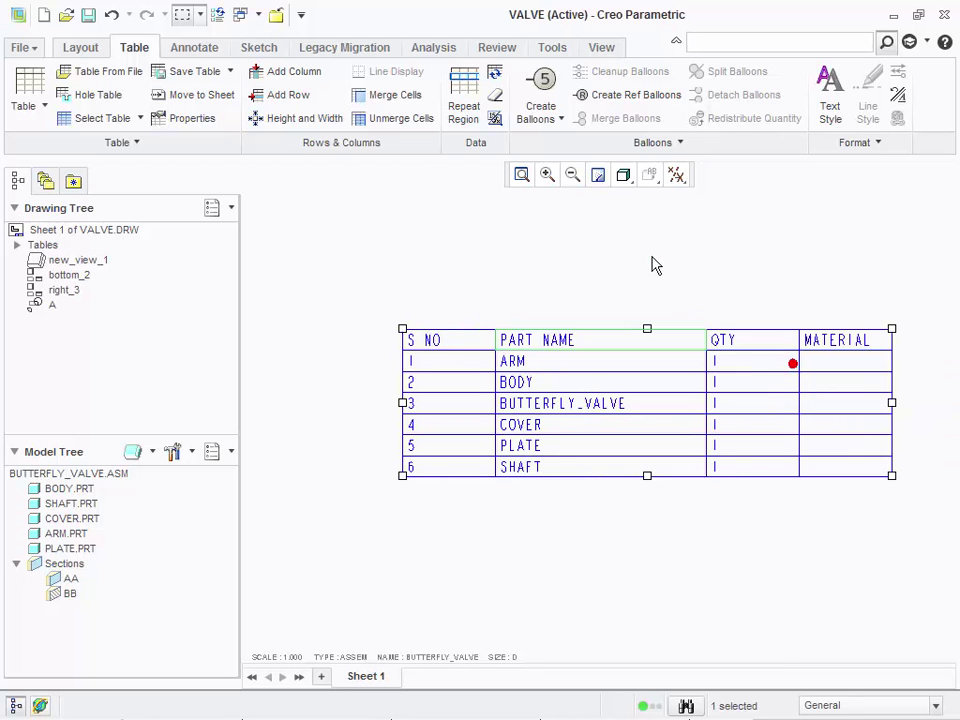
click(647, 253)
- Create BOM balloons for the parts table's components on the drawing views
scroll(669, 354, down, 1)
scroll(662, 340, down, 2)
scroll(579, 364, down, 2)
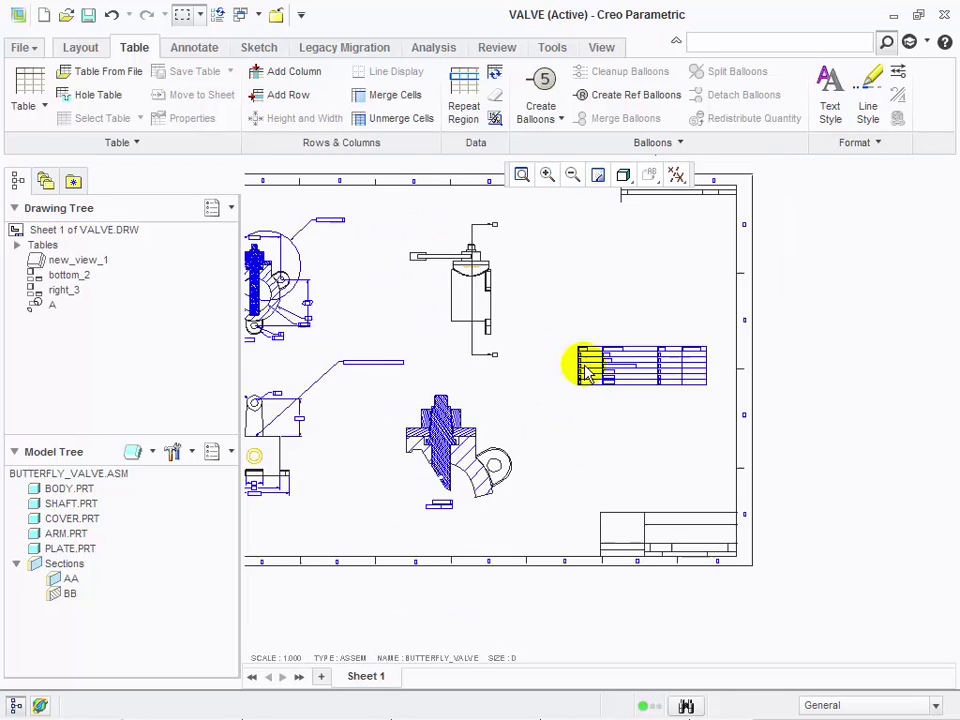
click(553, 119)
click(590, 150)
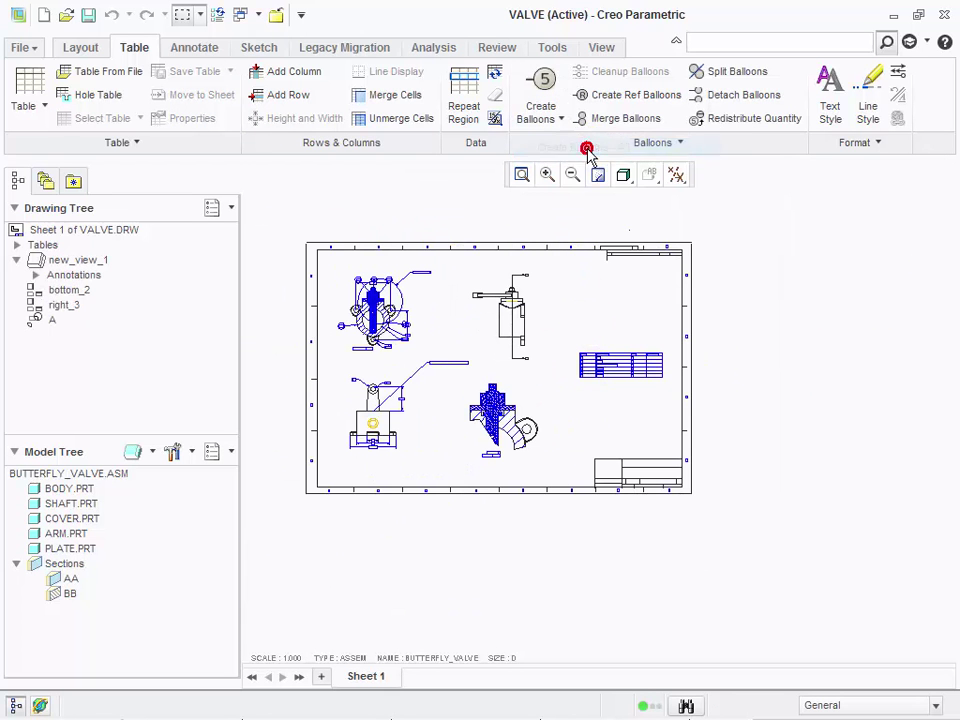
- Remove the BB cross-section from the front view new_view_1 by setting it to No section
scroll(365, 285, up, 3)
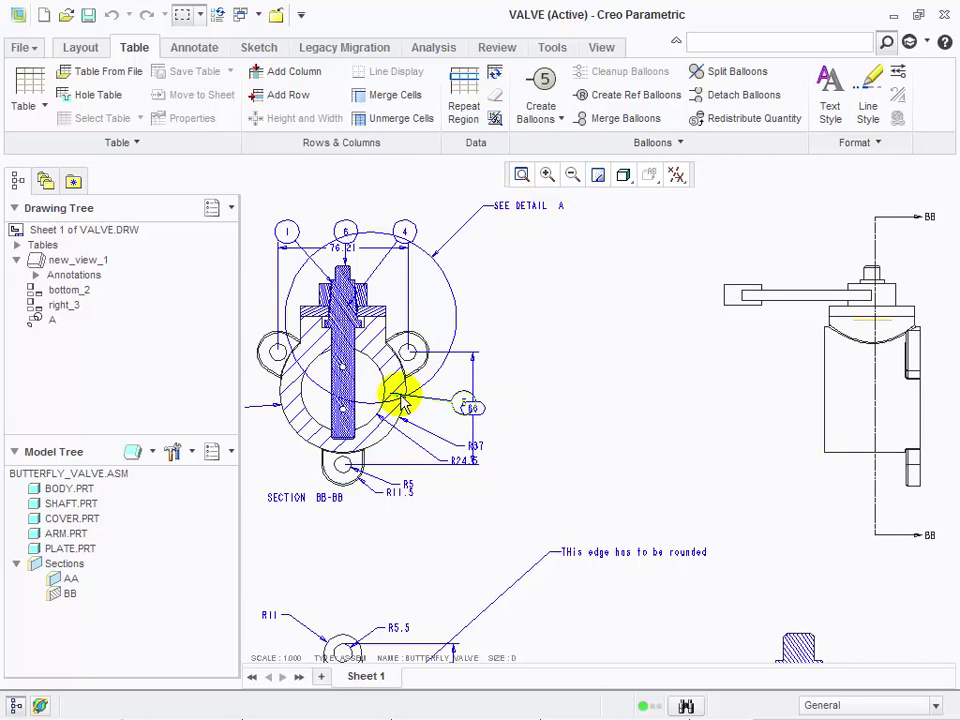
click(405, 451)
right_click(405, 451)
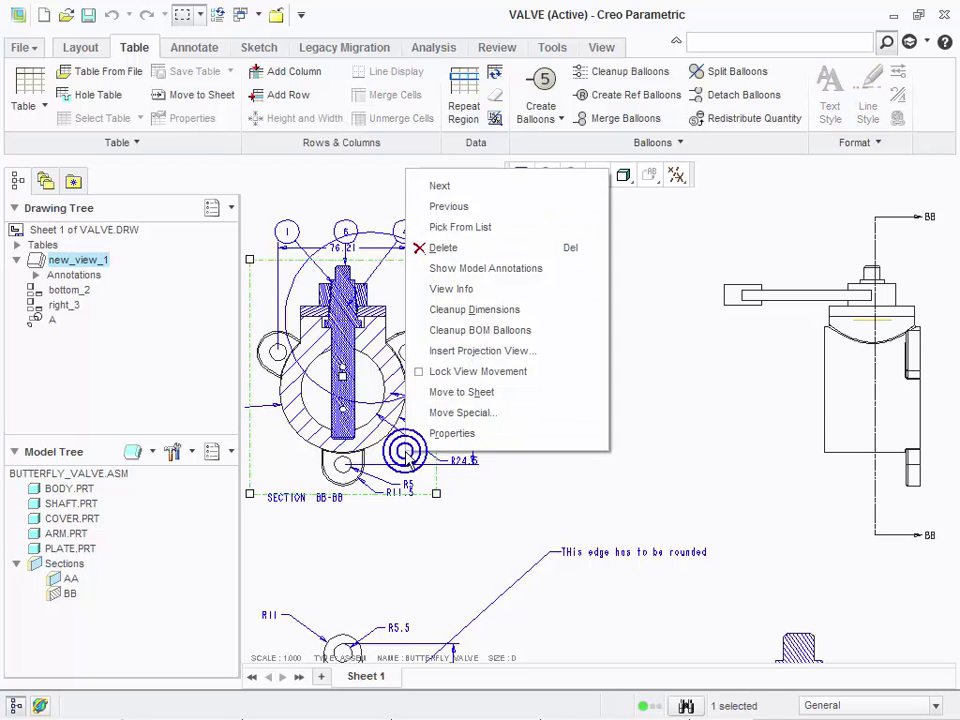
click(451, 434)
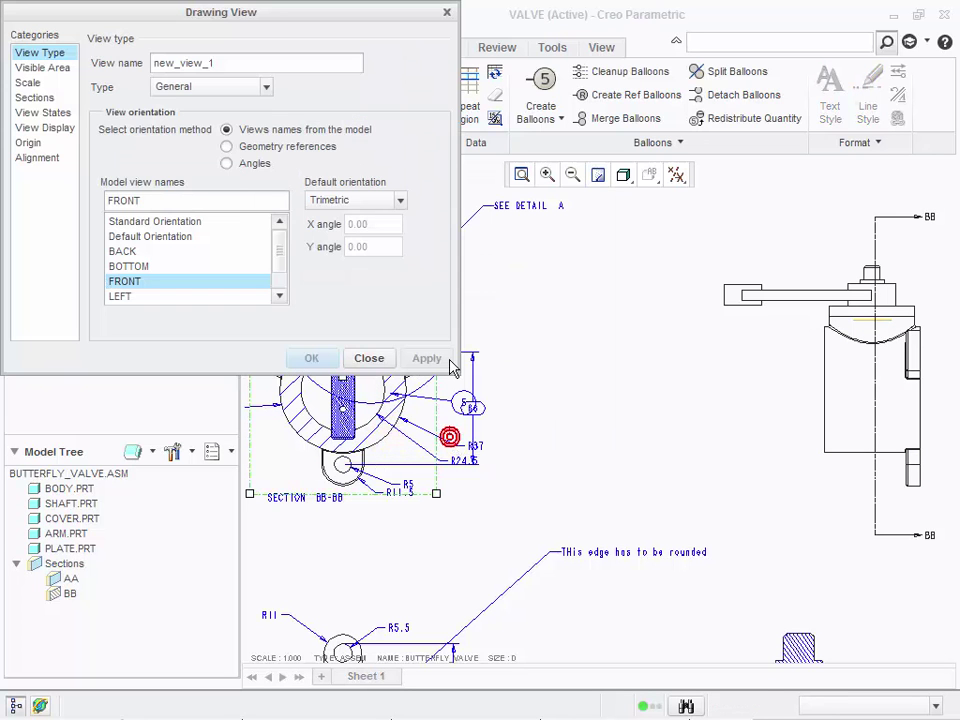
click(40, 97)
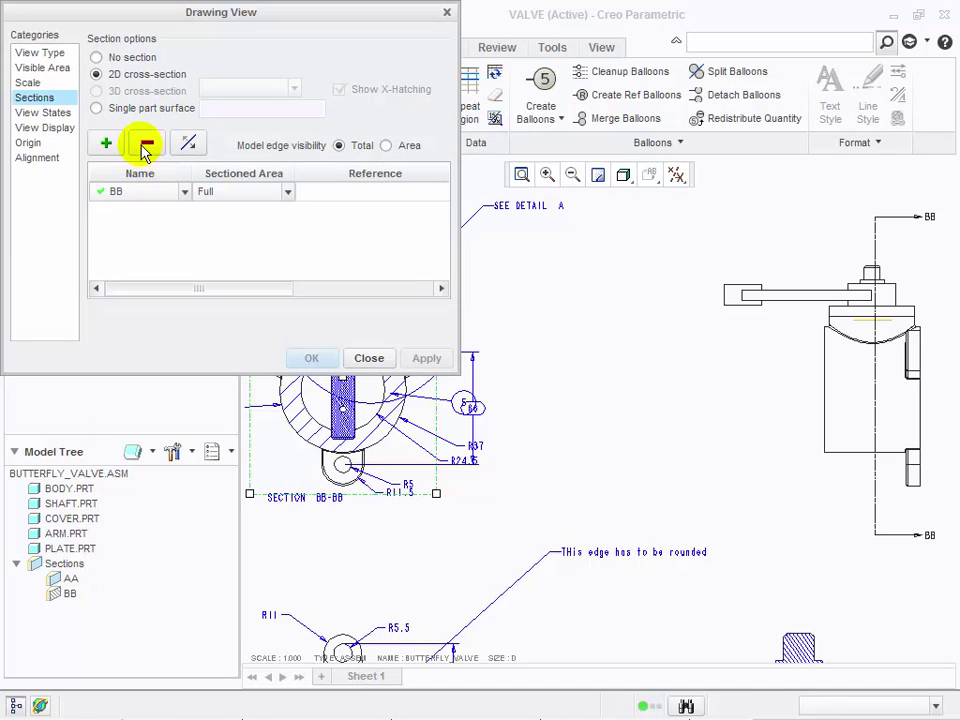
click(97, 57)
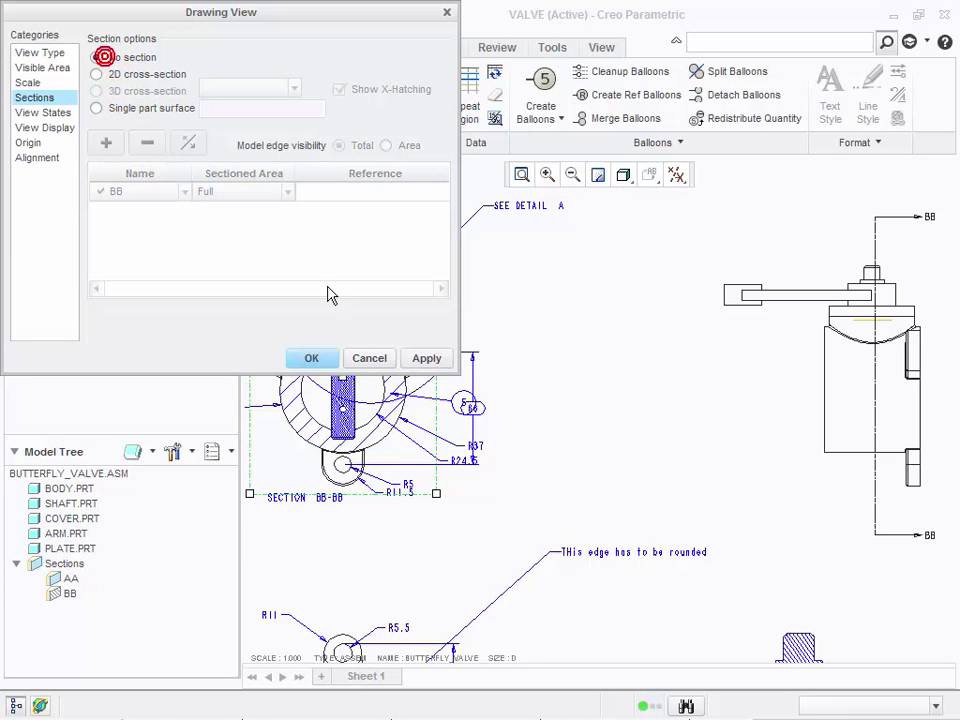
click(312, 358)
scroll(542, 371, down, 3)
scroll(450, 420, up, 3)
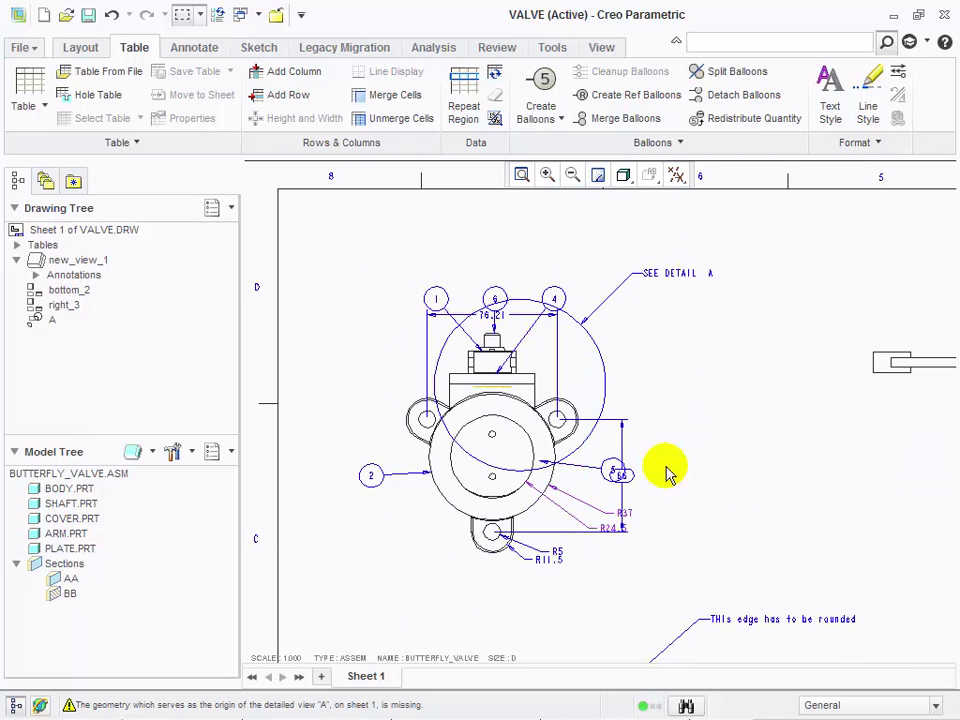
- Open BODY.PRT from the valve assembly in its own window and display its model properties
scroll(530, 362, down, 3)
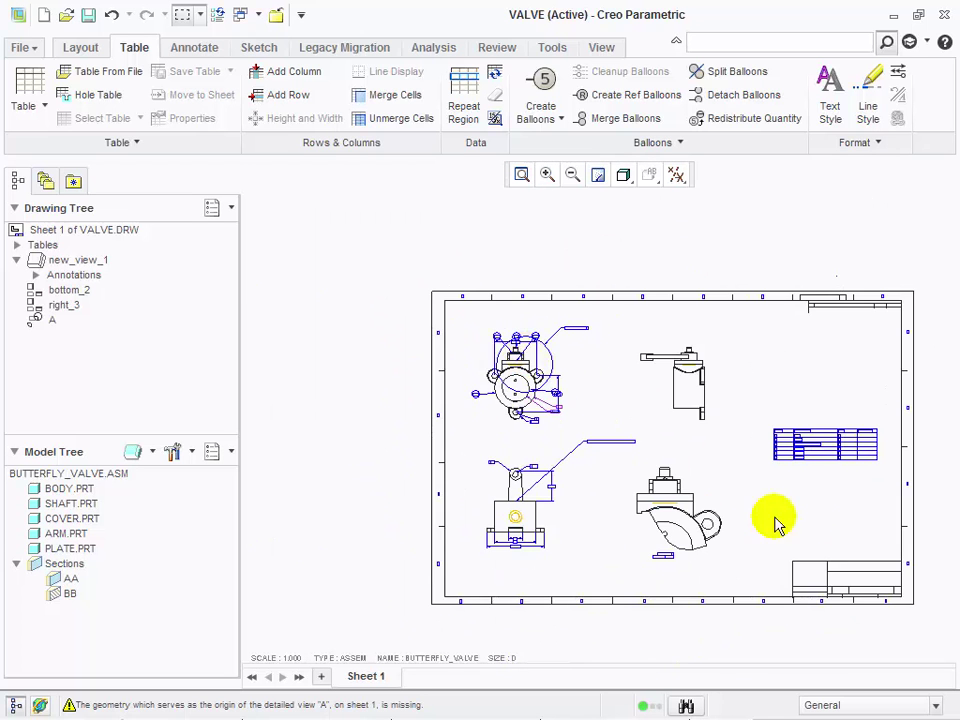
scroll(885, 420, up, 4)
scroll(680, 428, down, 4)
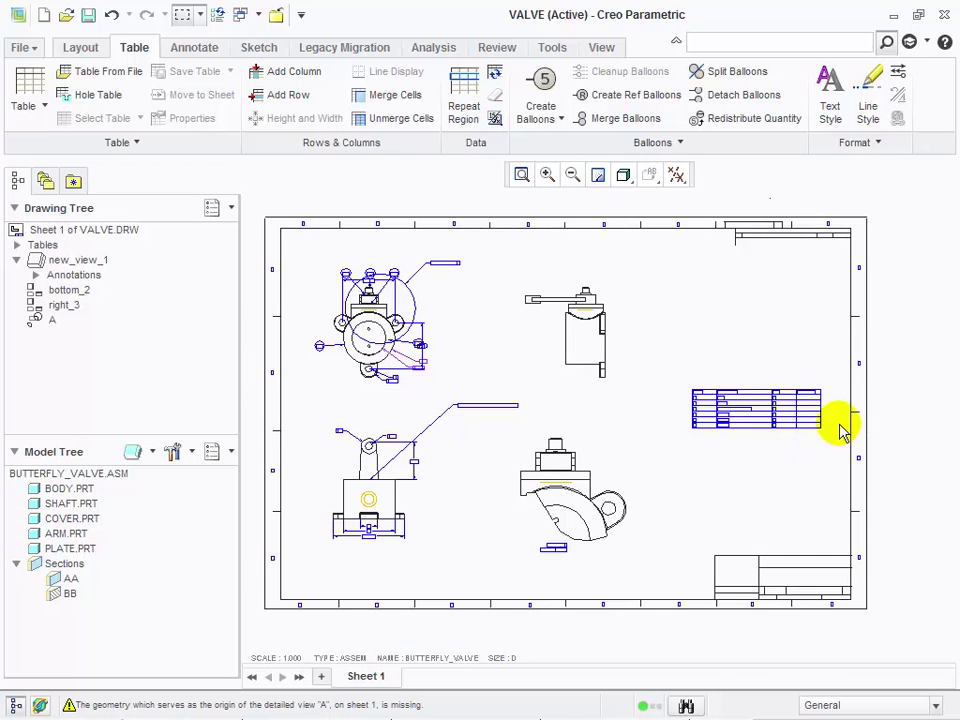
right_click(71, 492)
click(130, 508)
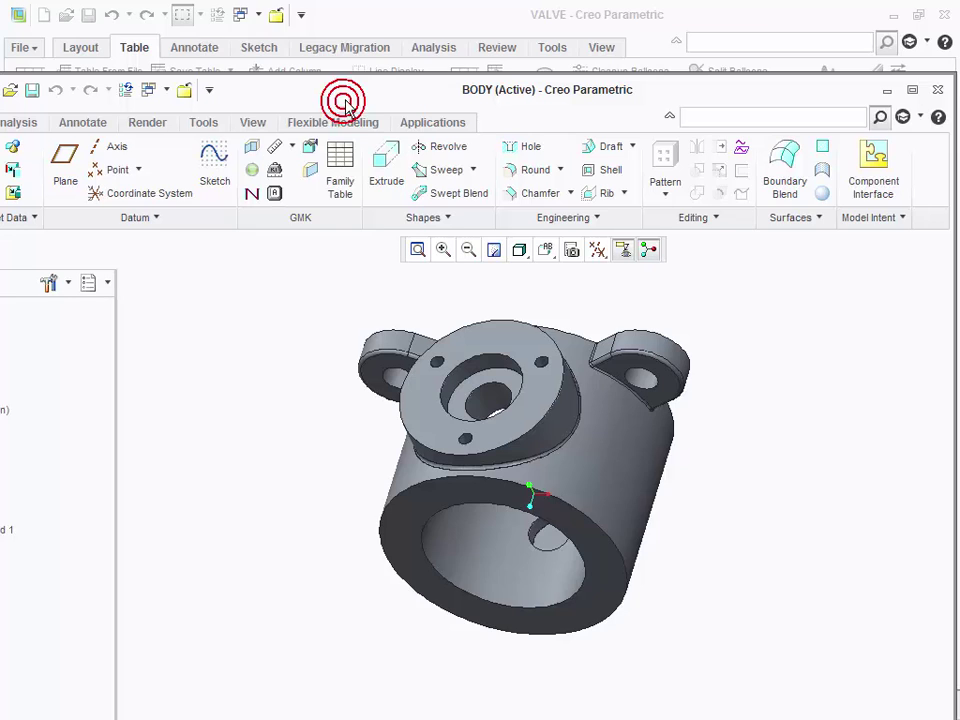
double_click(343, 97)
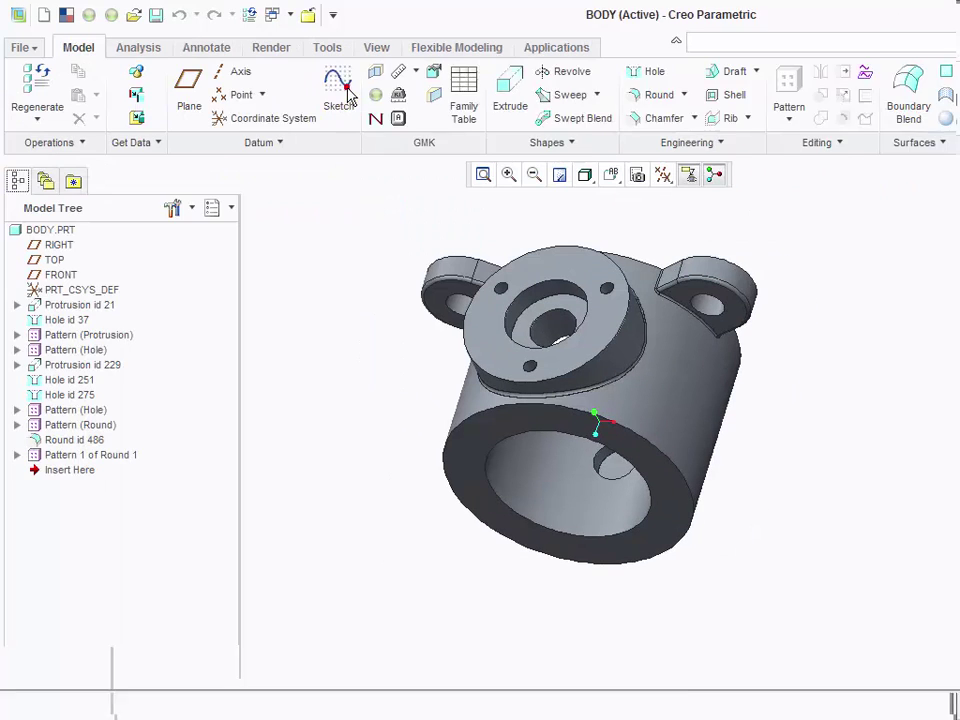
click(28, 48)
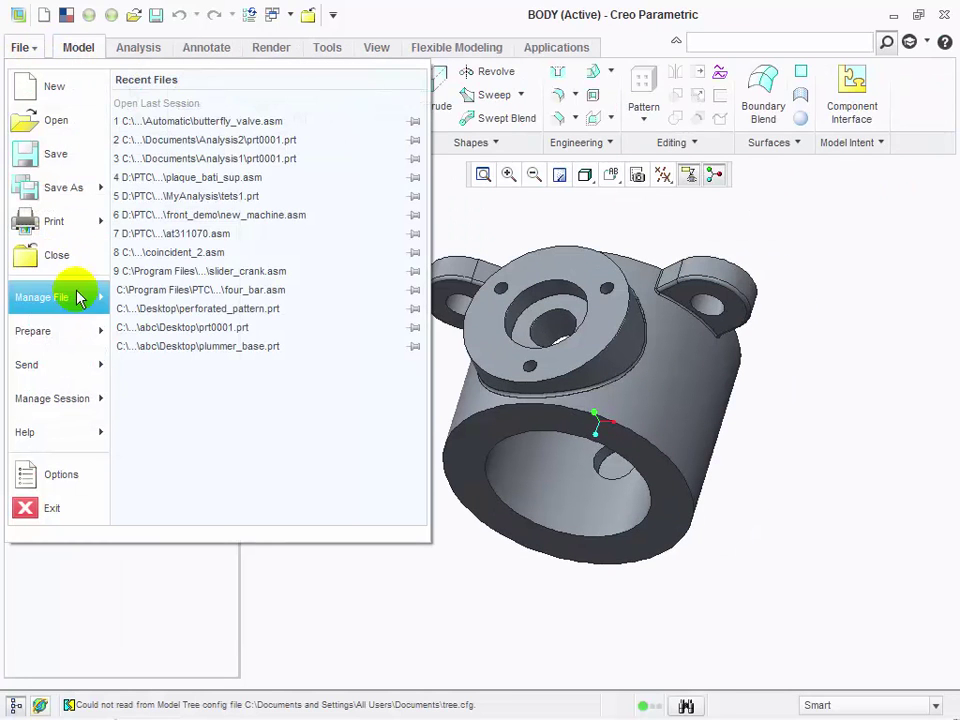
mouse_move(72, 330)
click(197, 135)
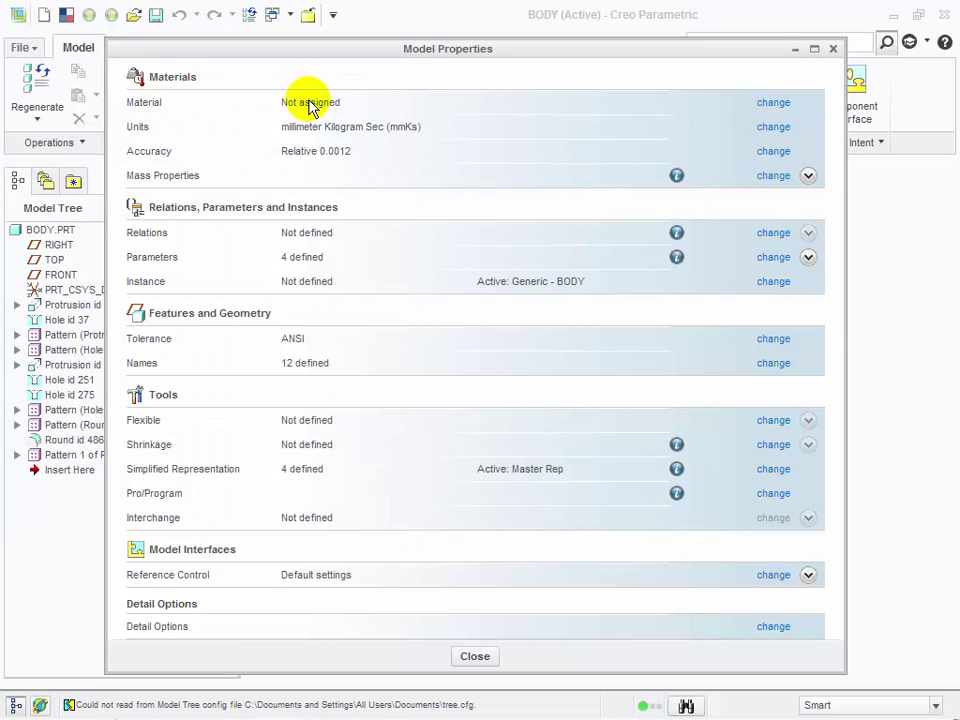
- Assign the library material steel.mtl to the body part and return to the VALVE drawing
click(775, 103)
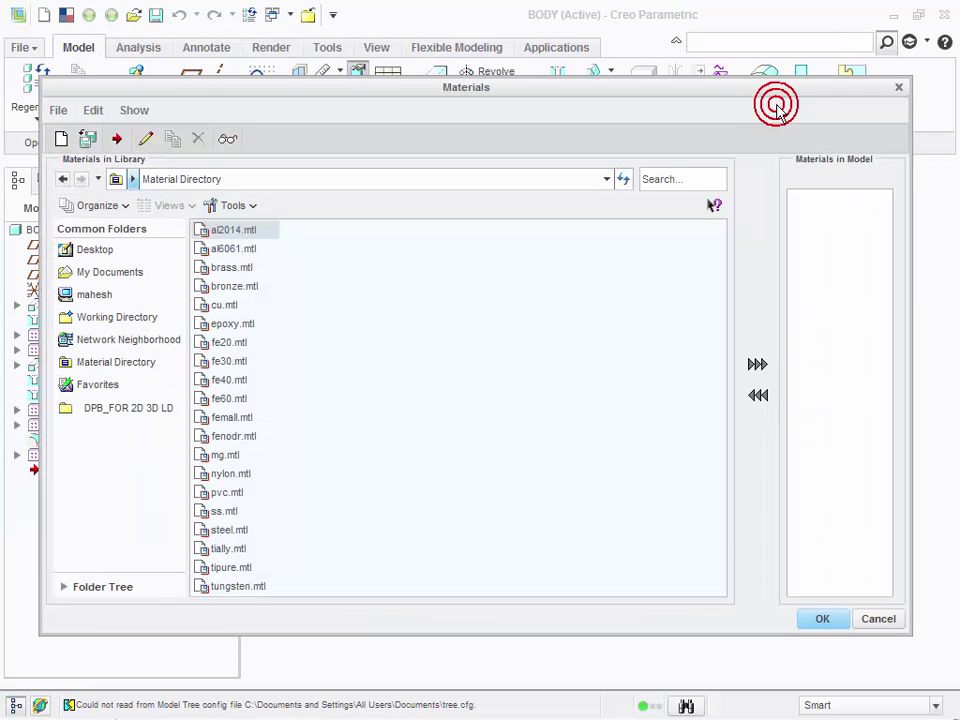
click(234, 531)
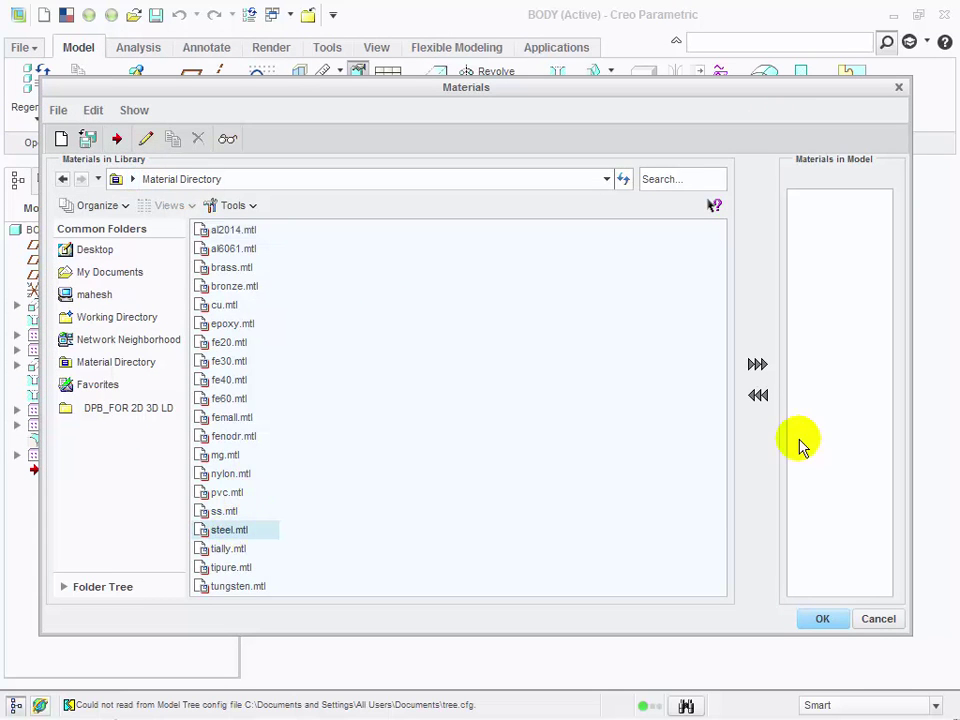
click(758, 364)
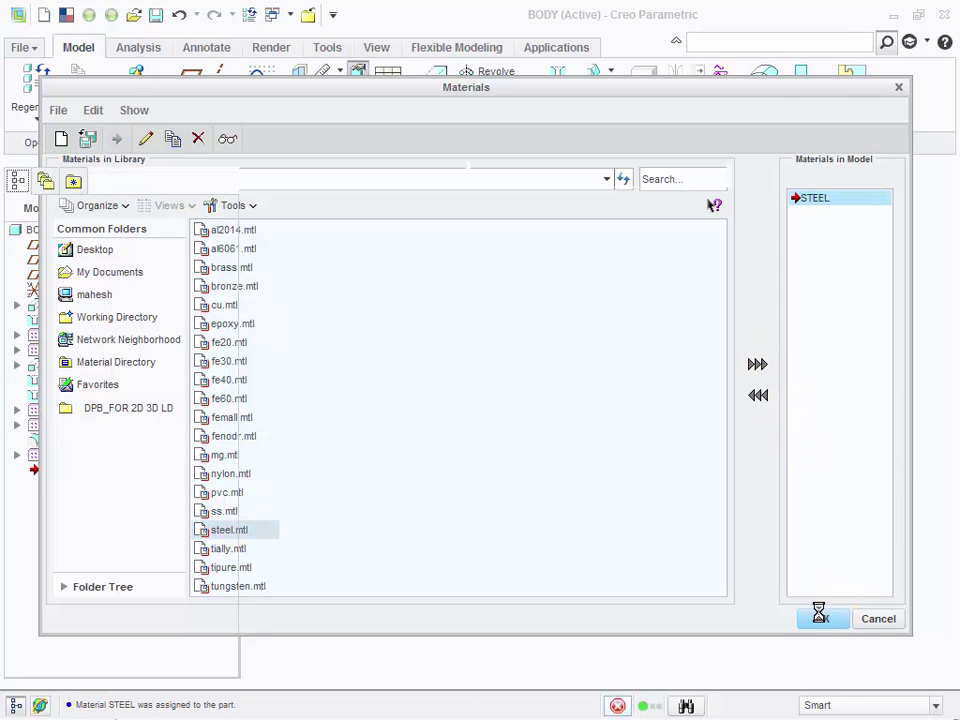
click(822, 619)
click(474, 656)
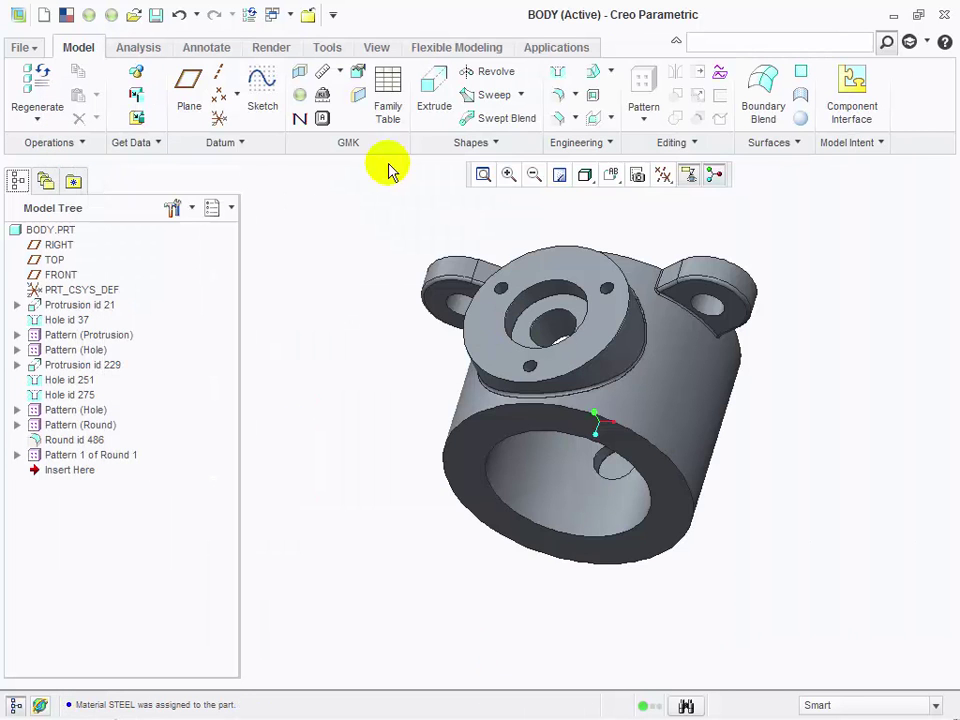
click(312, 24)
- Open SHAFT.PRT from the valve assembly in its own window and display its model properties
scroll(815, 484, down, 5)
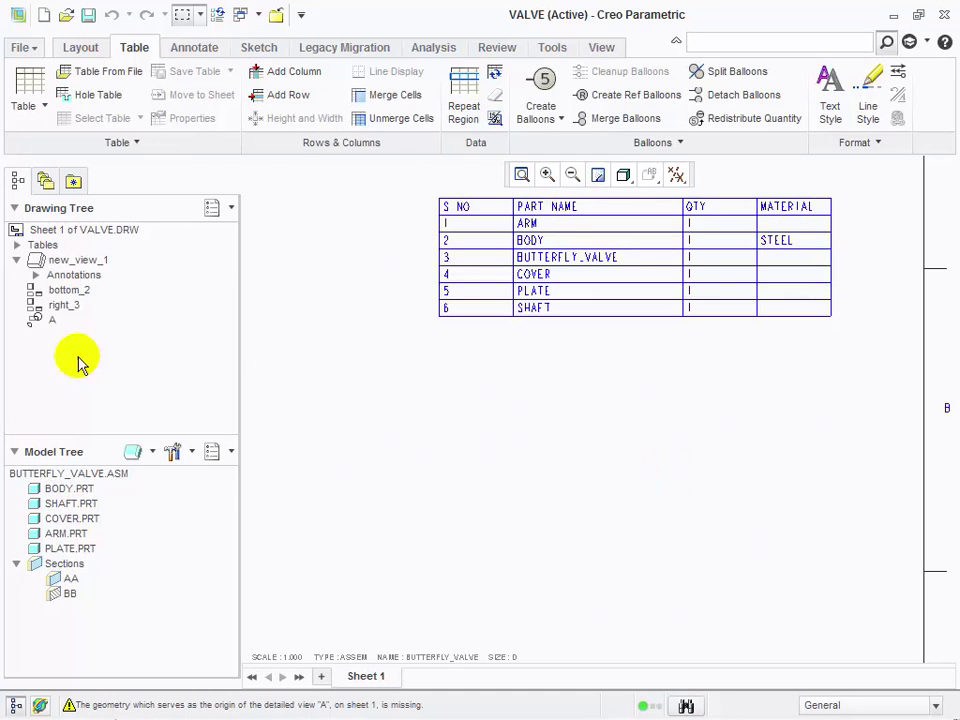
right_click(79, 506)
click(147, 528)
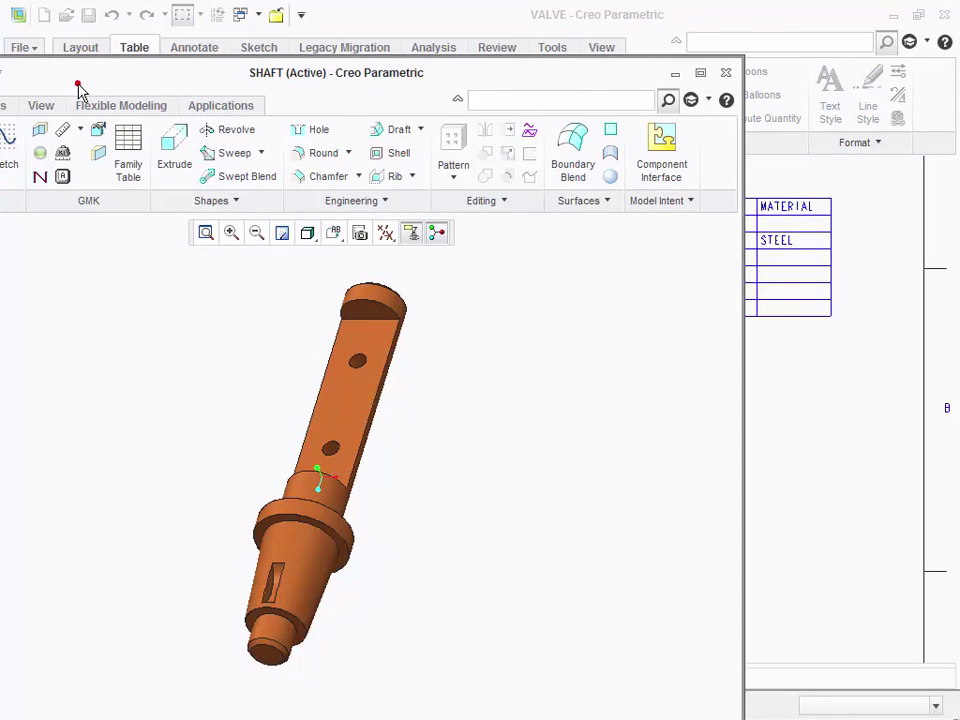
click(21, 47)
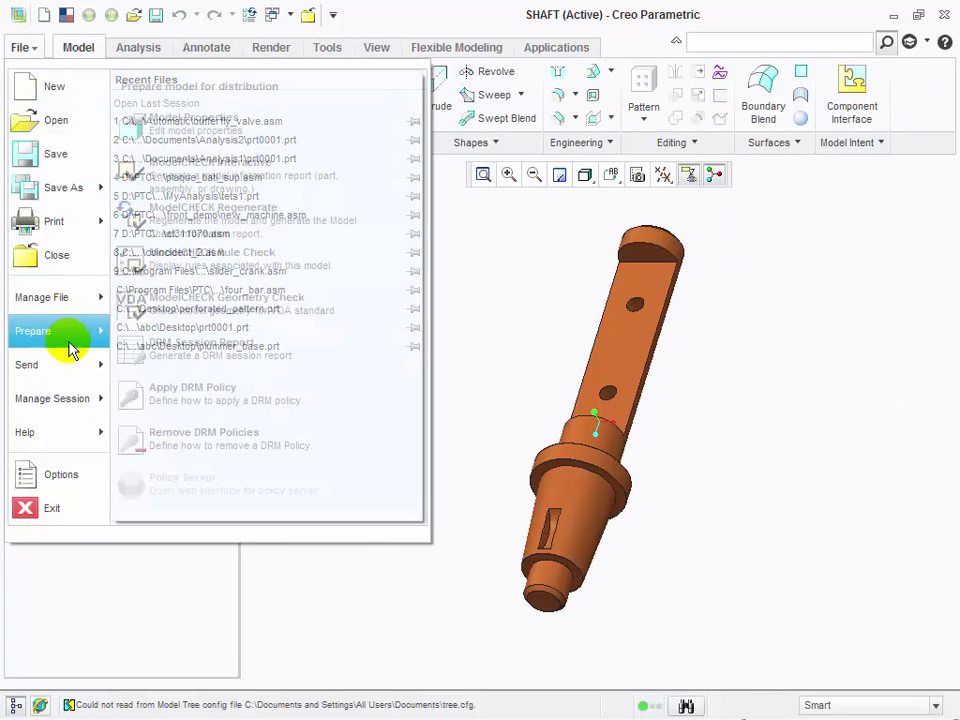
mouse_move(75, 332)
click(192, 122)
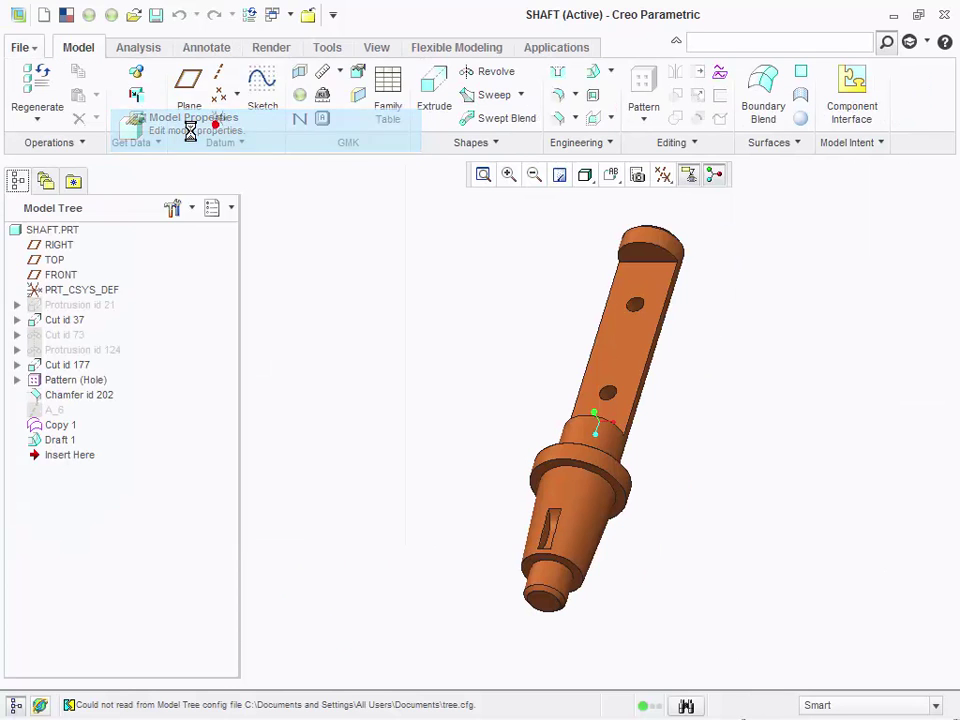
- Assign the library material ss.mtl to the shaft part and return to the VALVE drawing
click(762, 101)
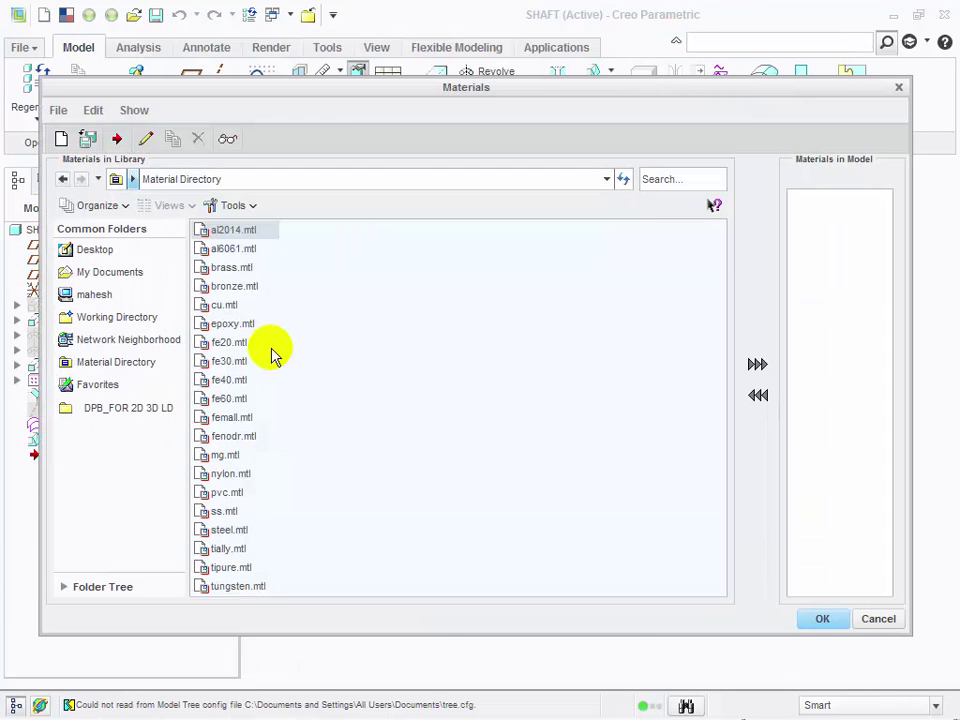
click(225, 513)
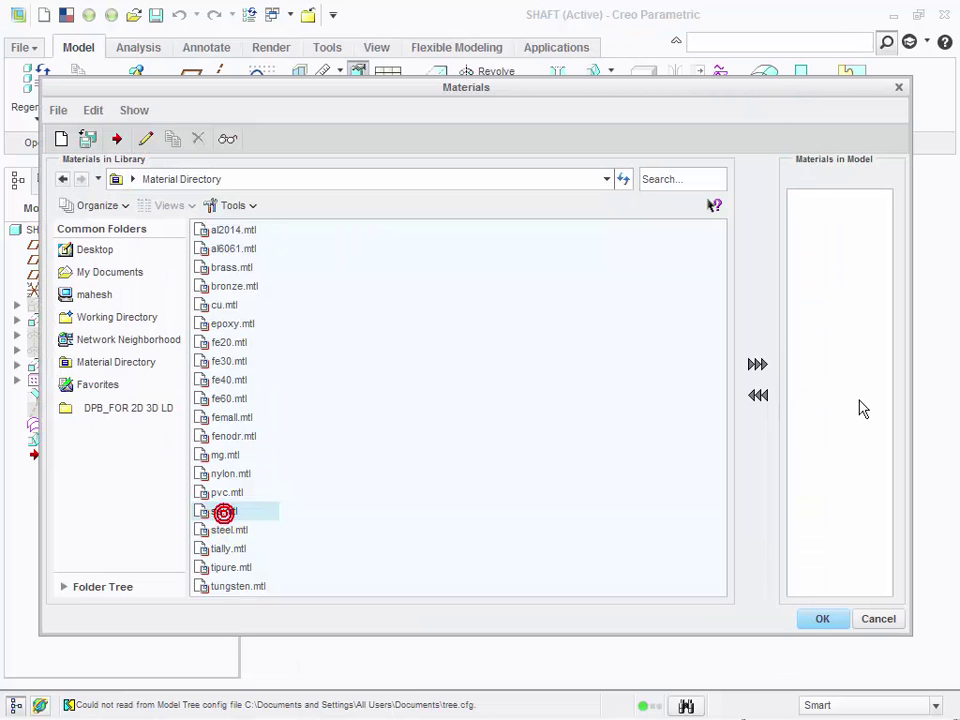
click(757, 365)
click(836, 618)
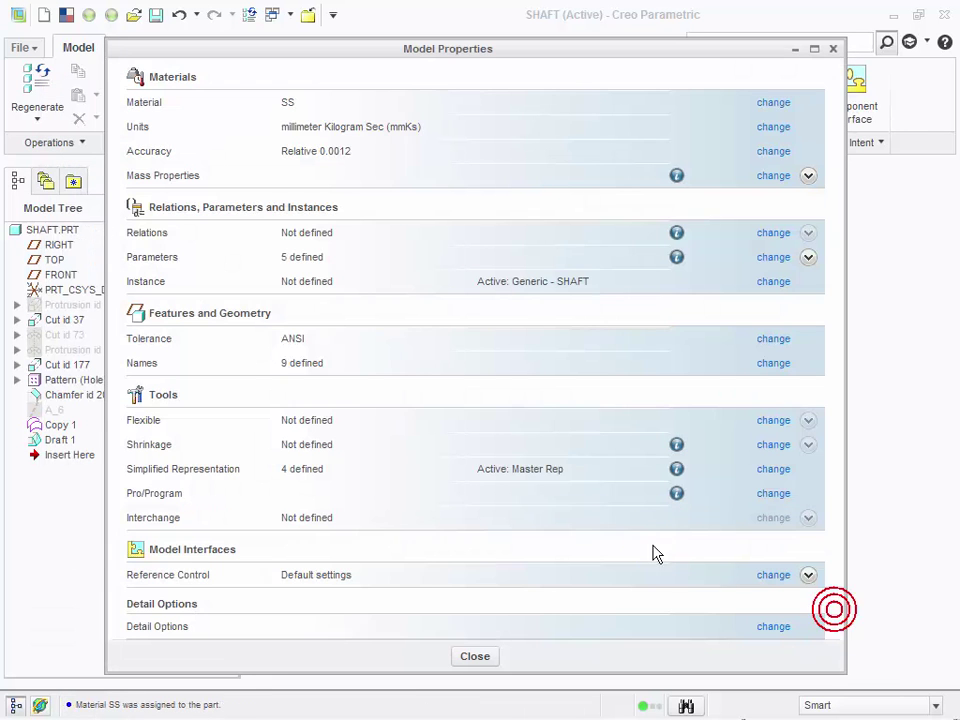
click(472, 654)
click(307, 14)
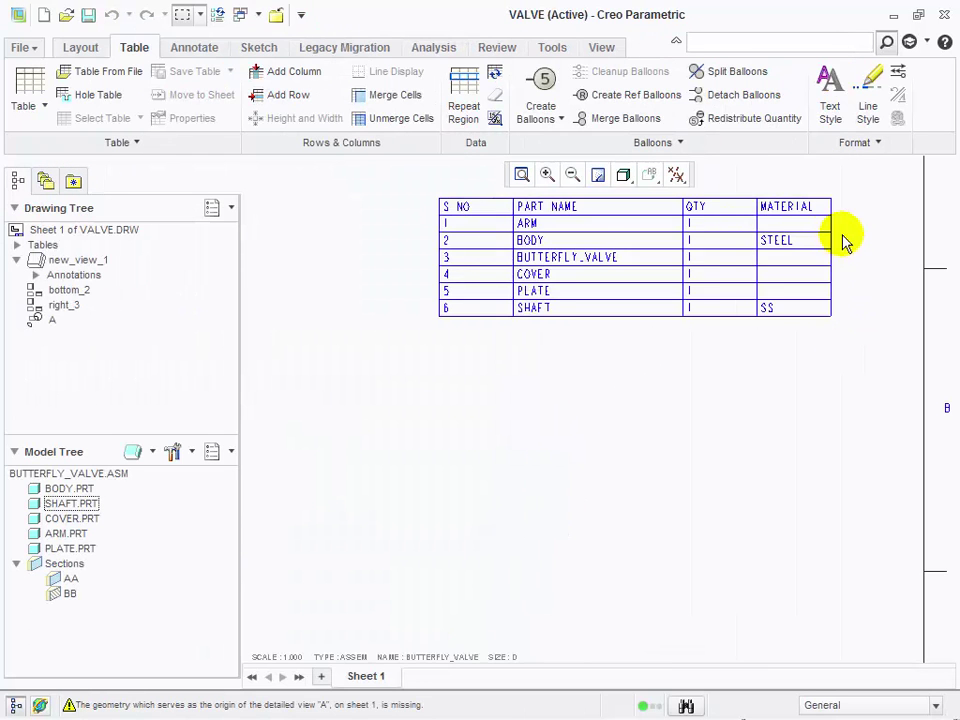
scroll(836, 240, down, 3)
scroll(863, 296, up, 2)
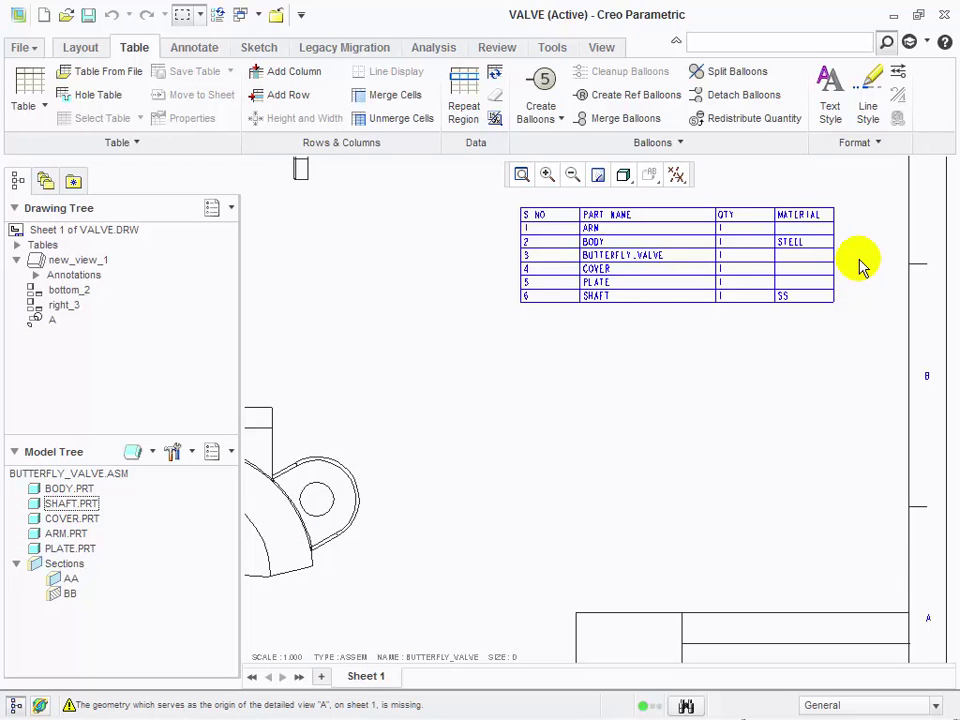
scroll(640, 476, down, 3)
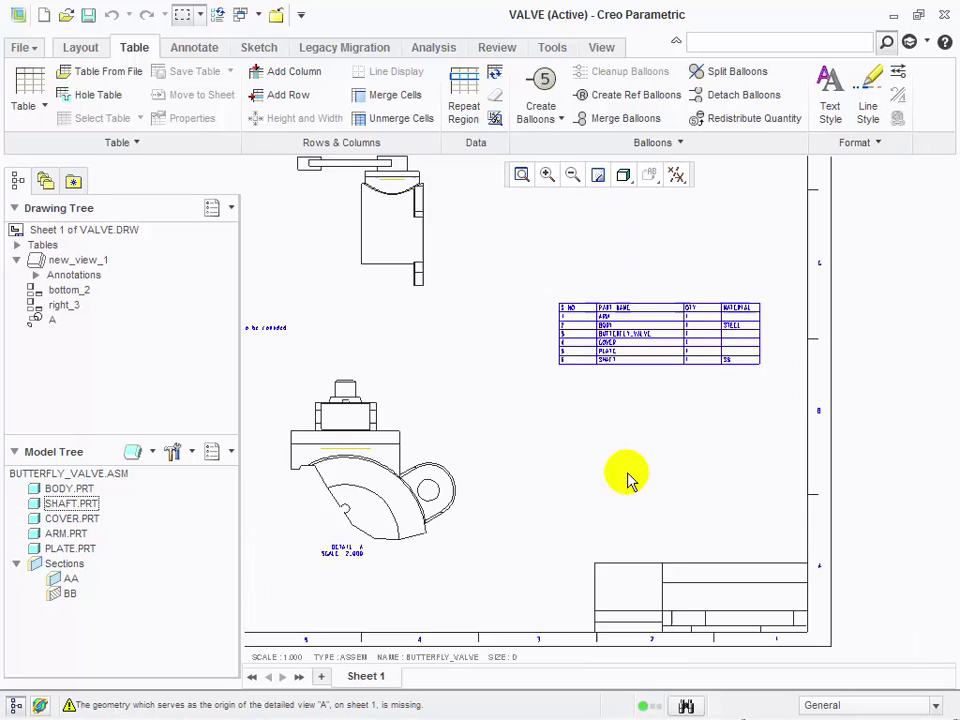
click(38, 50)
click(580, 450)
scroll(625, 415, up, 1)
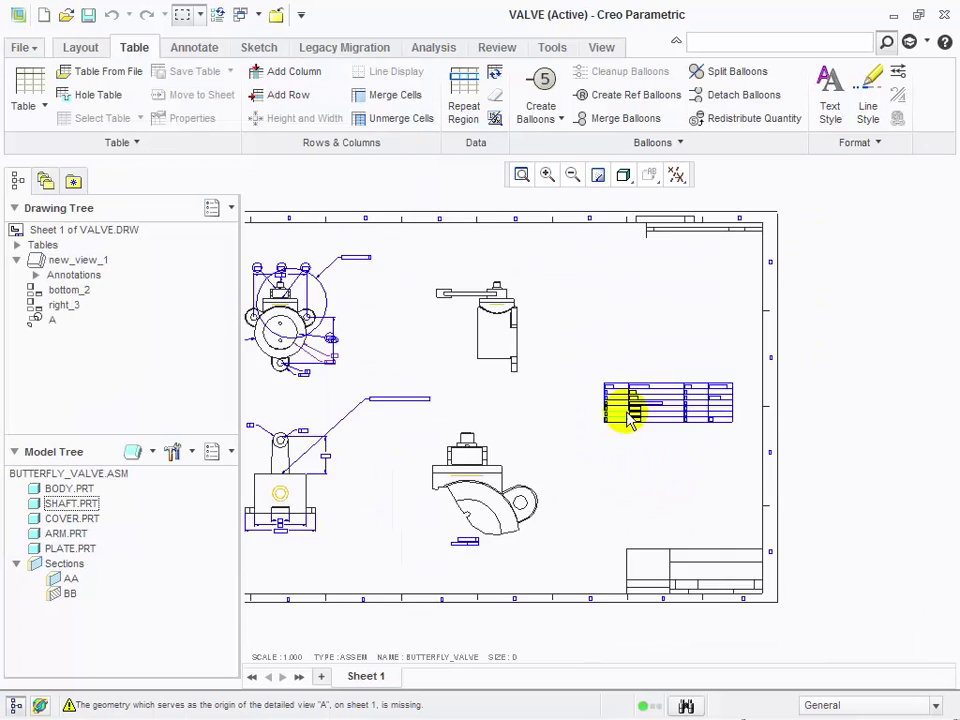
- Save the whole parts table as a table file named BOM_SVH in the Desktop folder
scroll(628, 420, up, 2)
drag(521, 350, 760, 461)
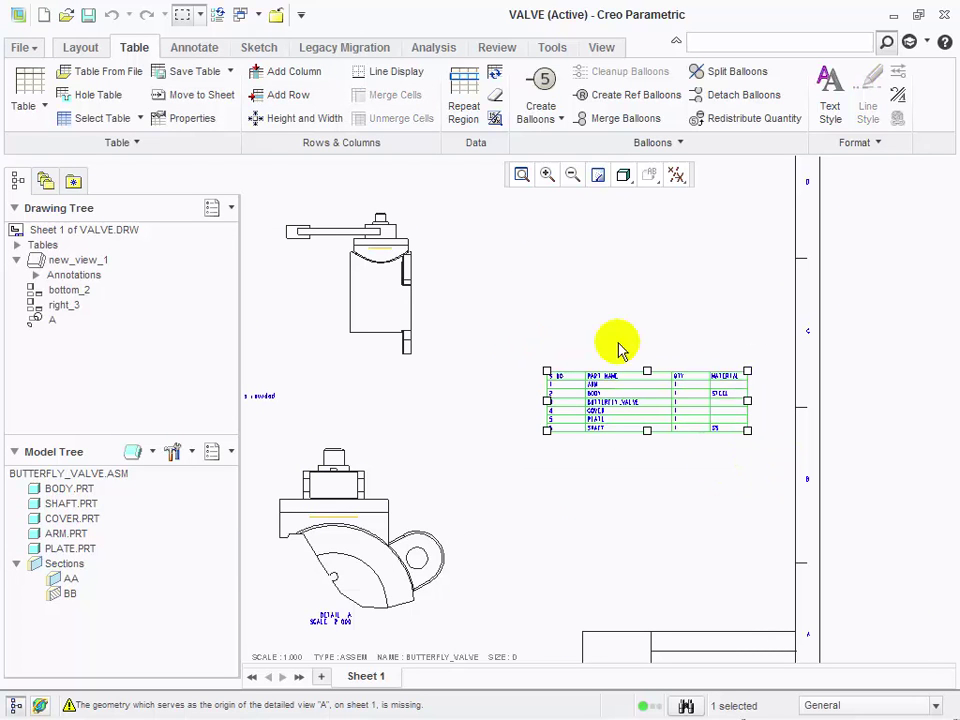
click(230, 71)
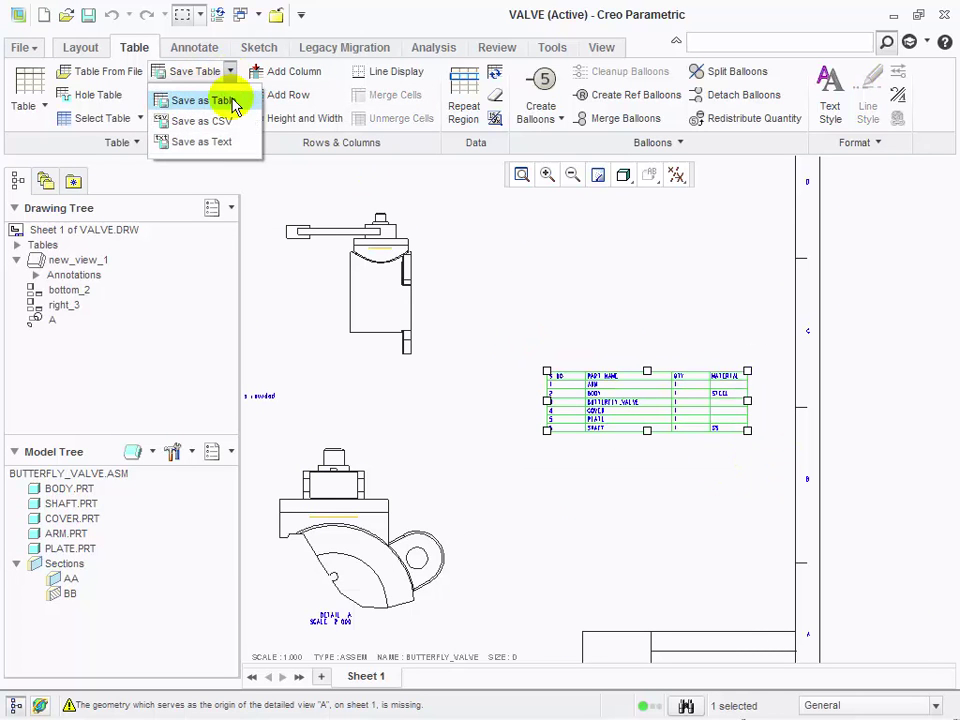
click(228, 101)
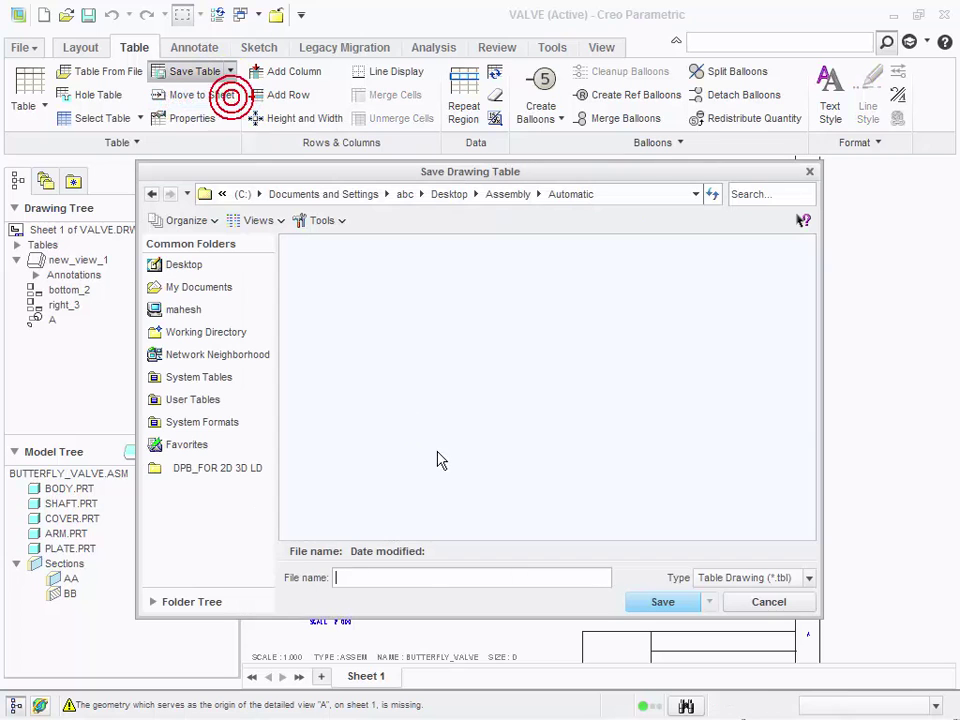
click(178, 264)
click(418, 573)
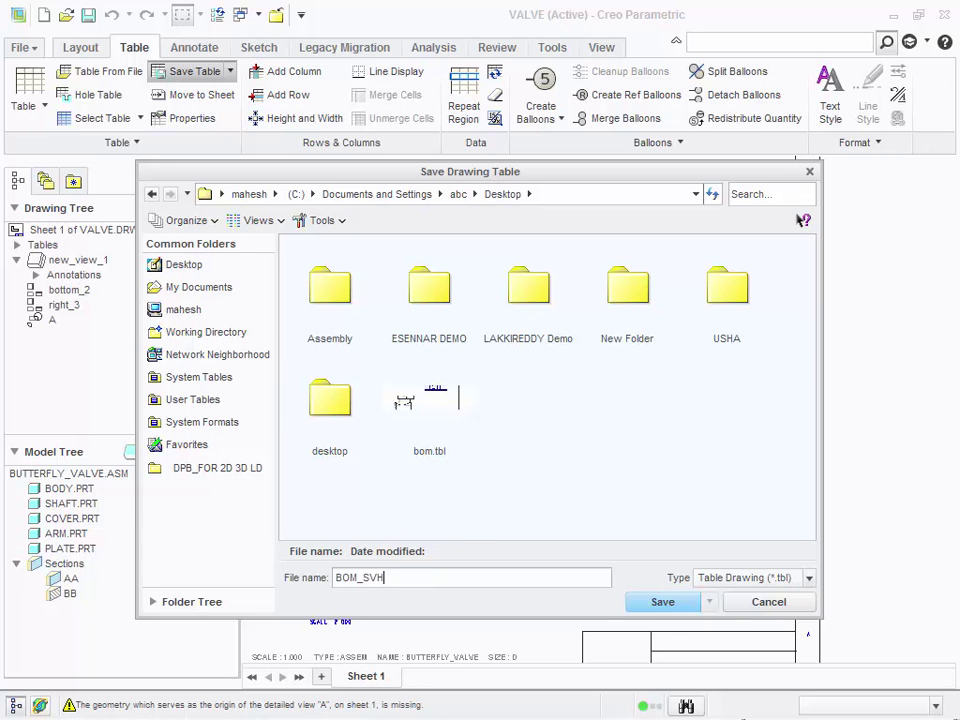
click(662, 602)
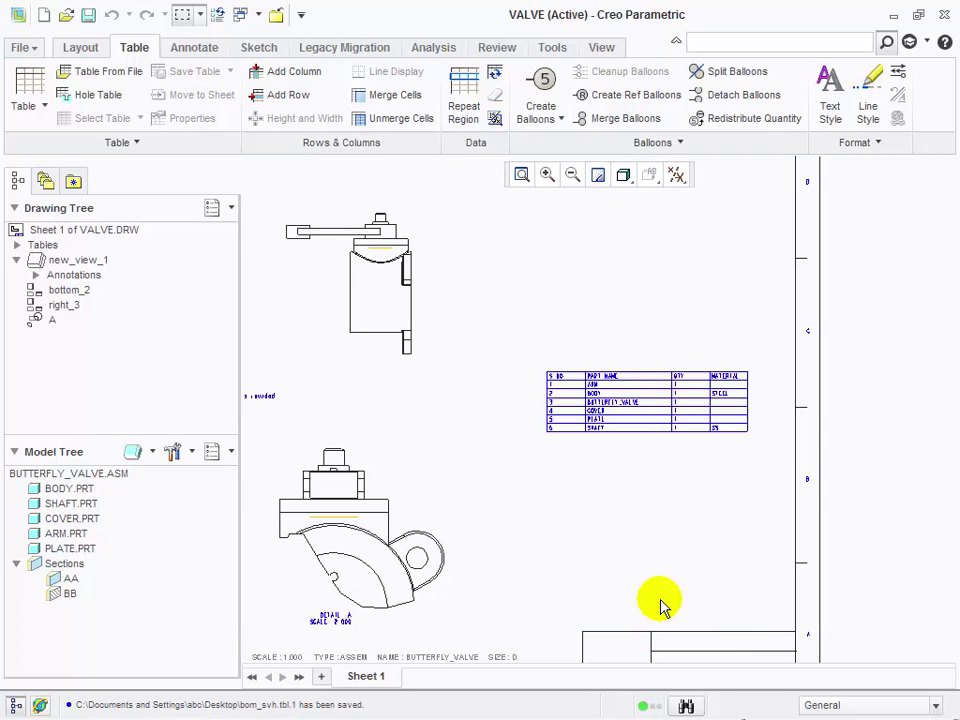
- Export the VALVE drawing in PDF format, inspect the exported sheet at full window size and close the PDF viewer
click(33, 49)
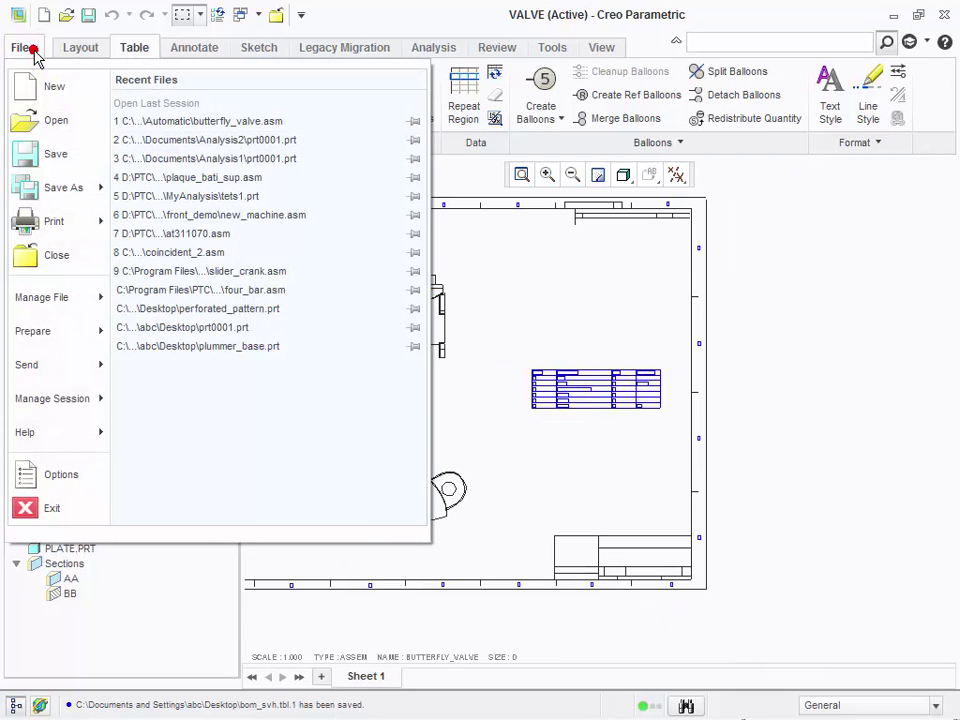
mouse_move(108, 193)
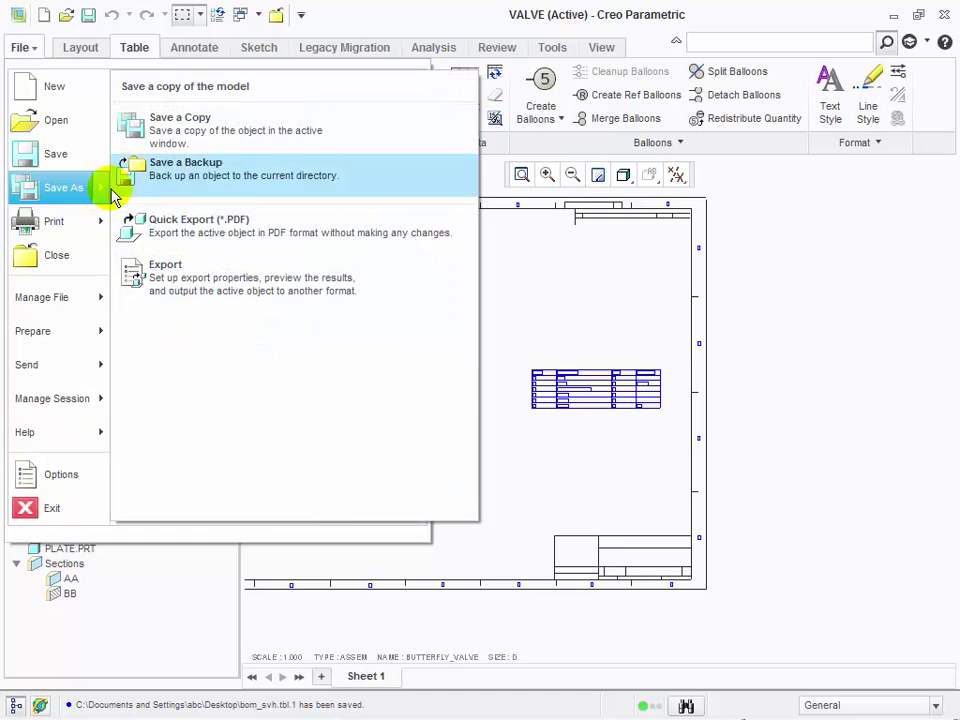
click(215, 278)
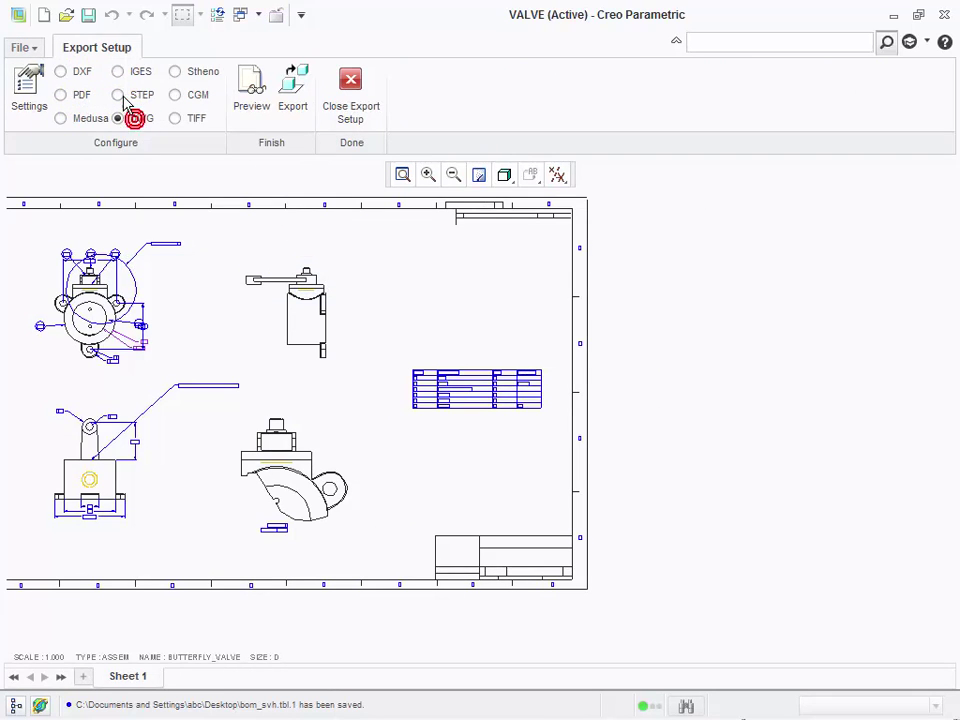
click(292, 88)
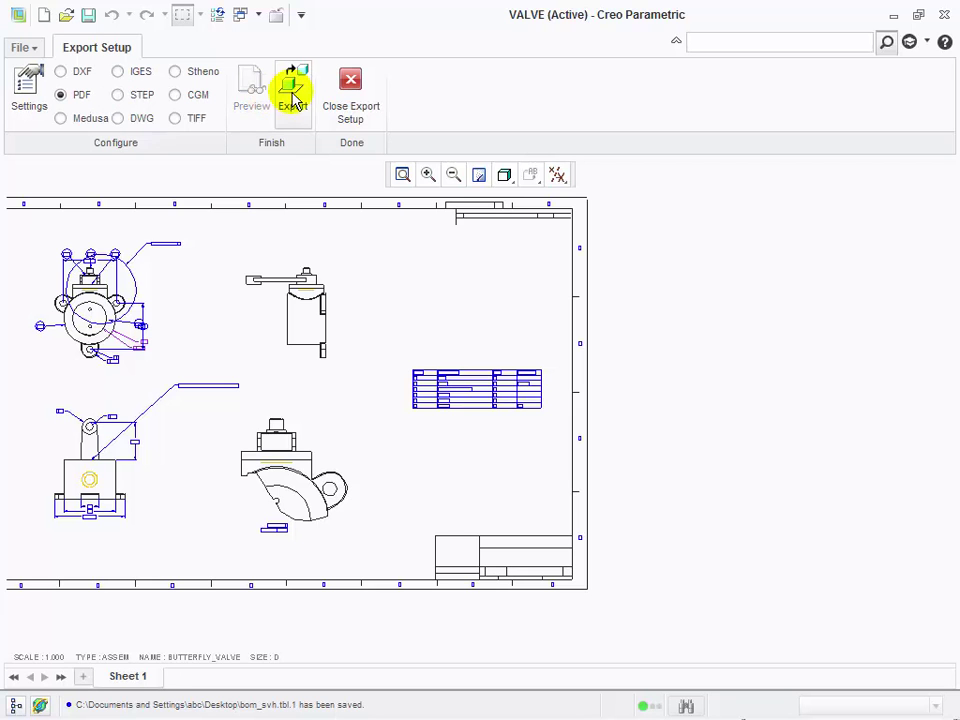
click(196, 200)
click(314, 646)
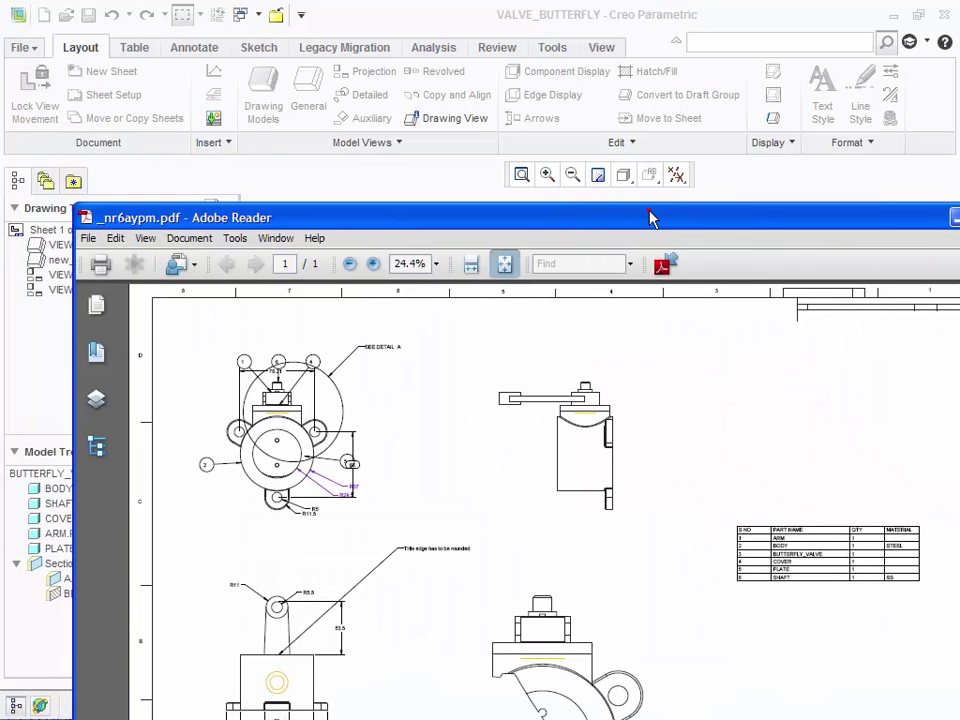
double_click(649, 210)
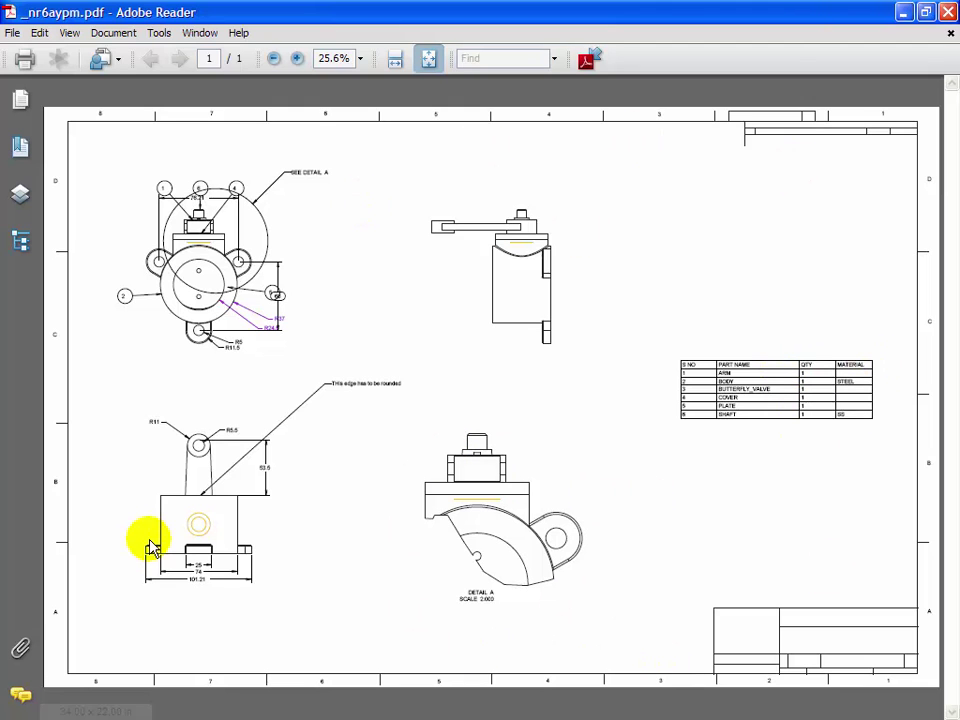
click(950, 12)
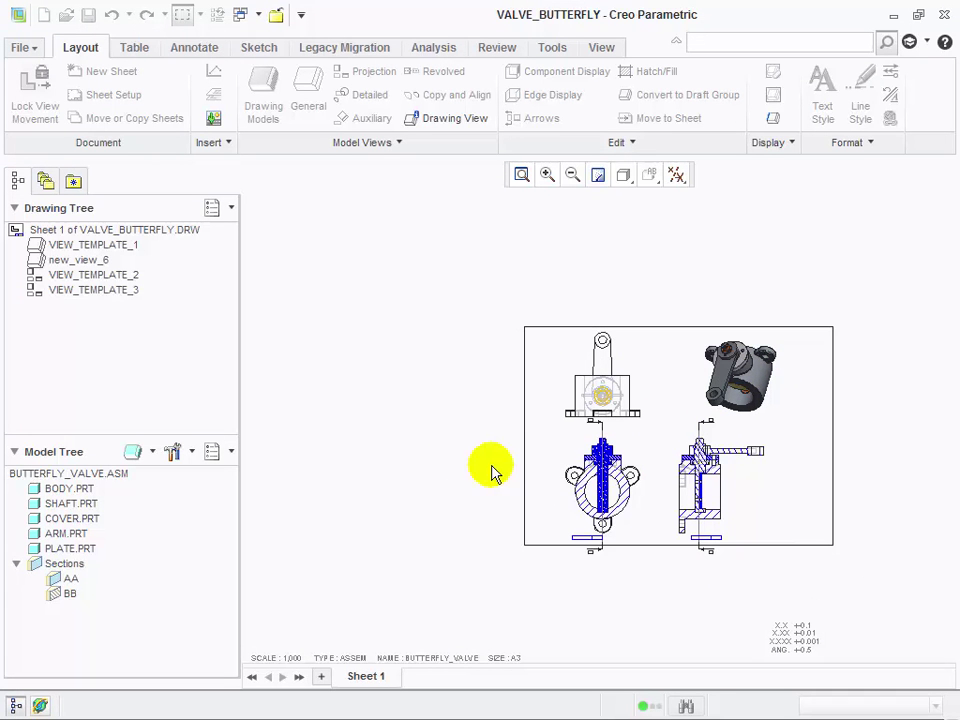
- Return to the VALVE drawing window and leave its export setup
click(77, 491)
click(251, 523)
click(256, 14)
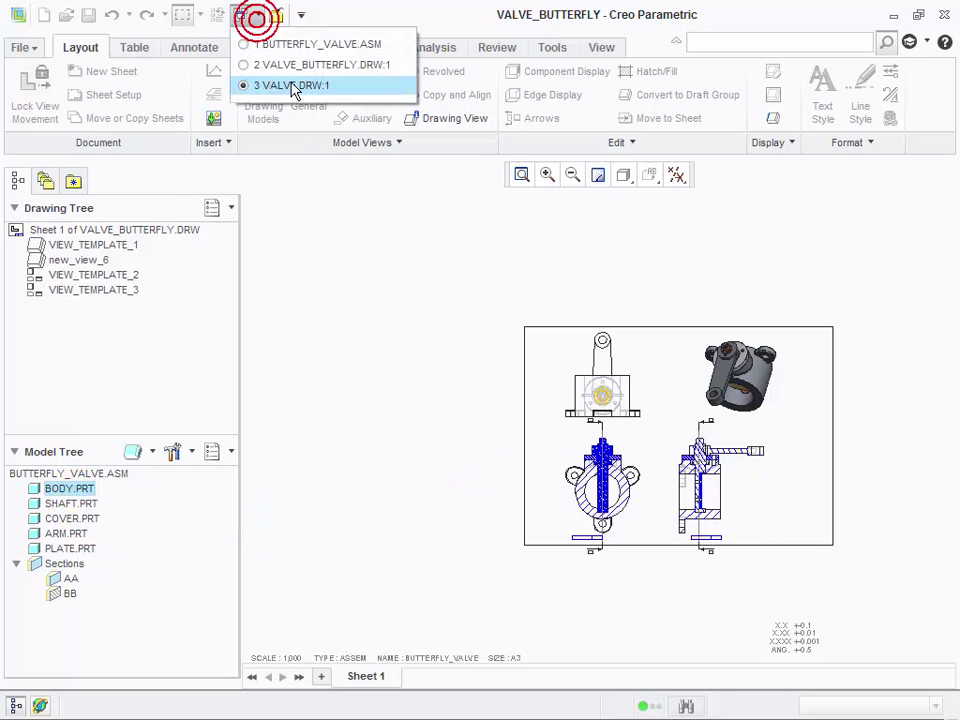
click(294, 88)
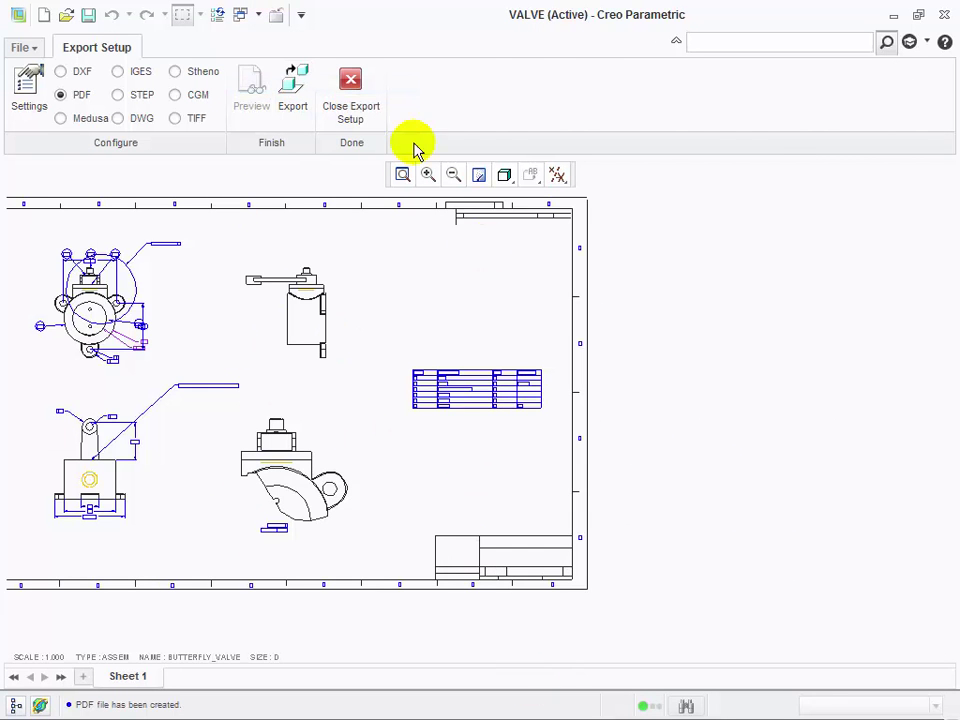
click(350, 85)
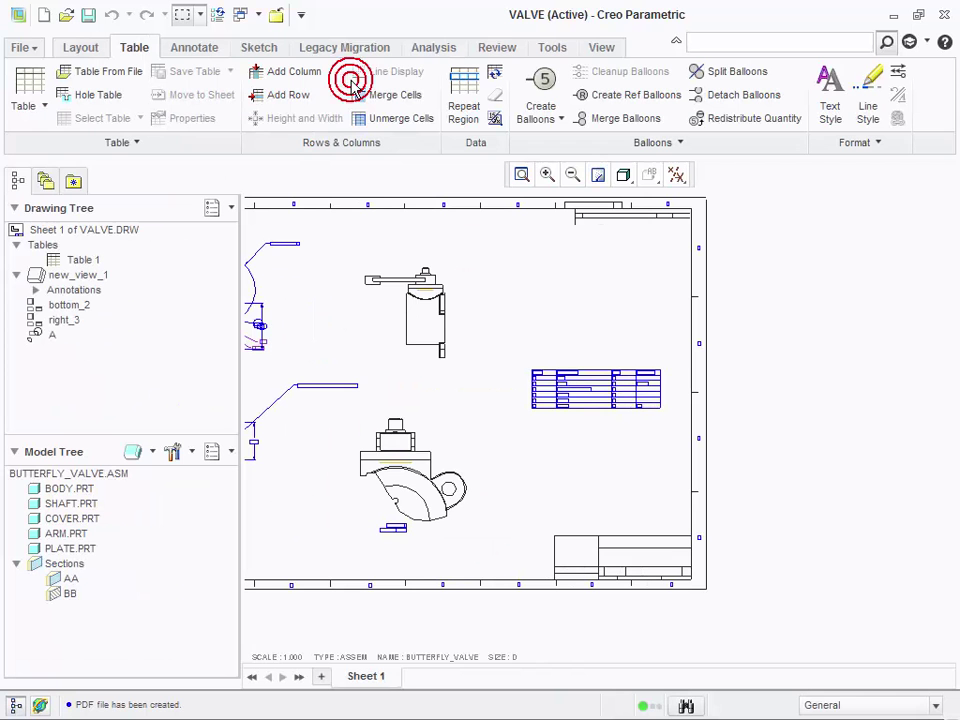
- Open BODY.PRT from the valve assembly and create a drawing of it named BODY1 using the a2_drawing template
right_click(65, 490)
click(135, 506)
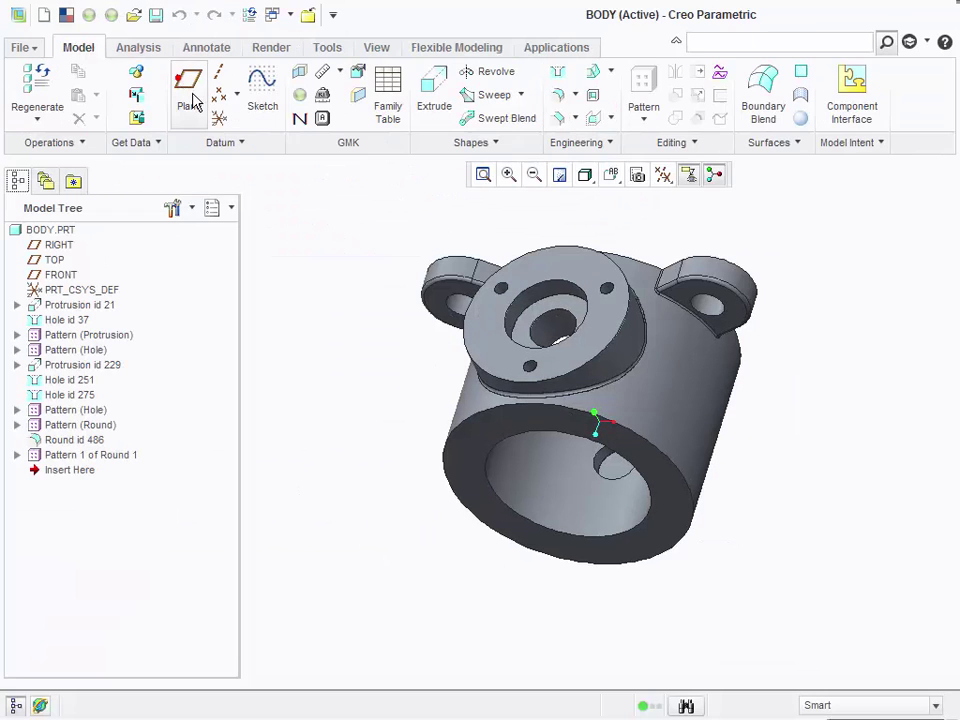
click(43, 14)
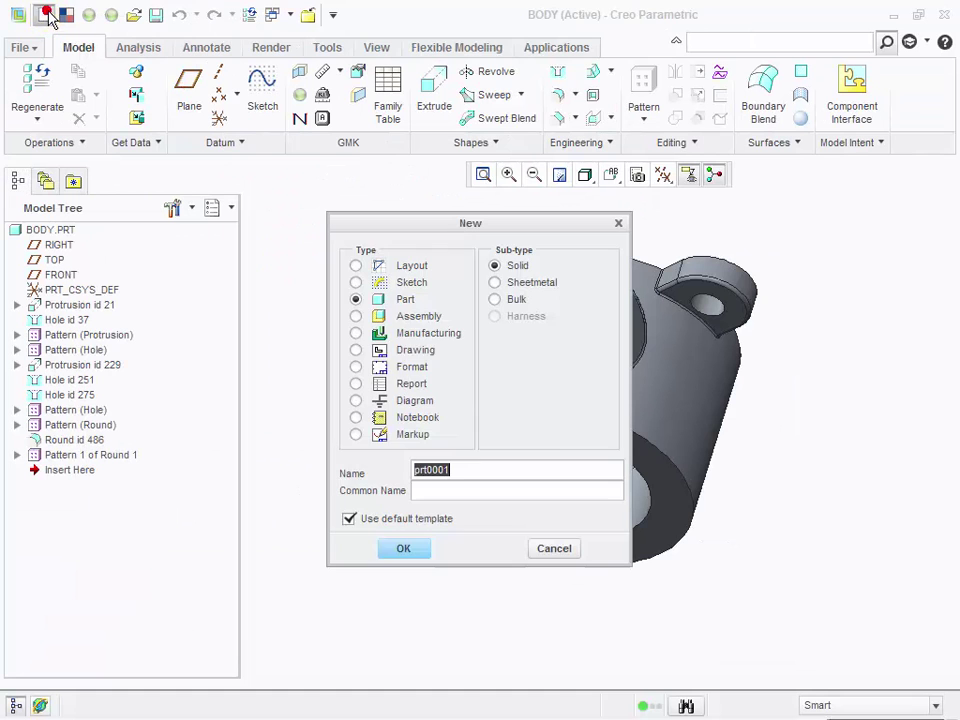
click(430, 355)
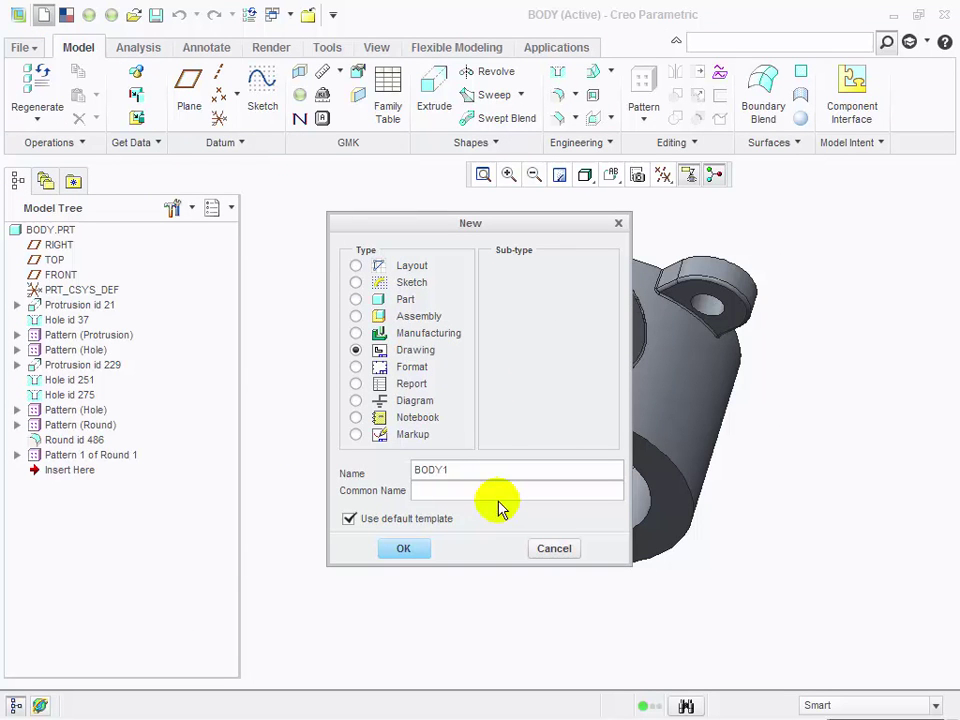
key(Return)
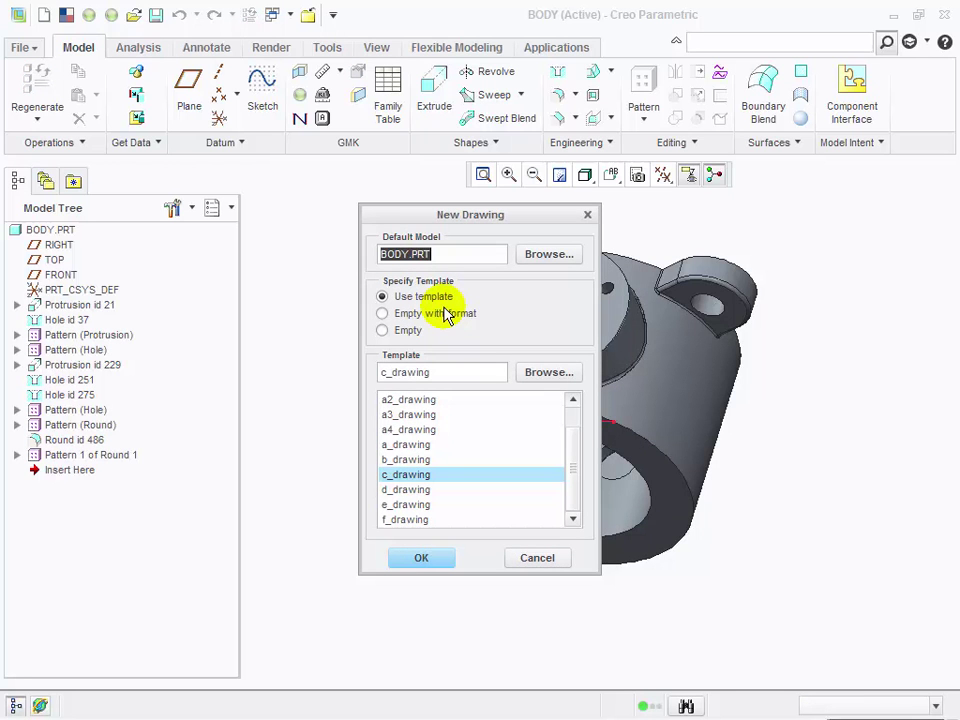
click(406, 399)
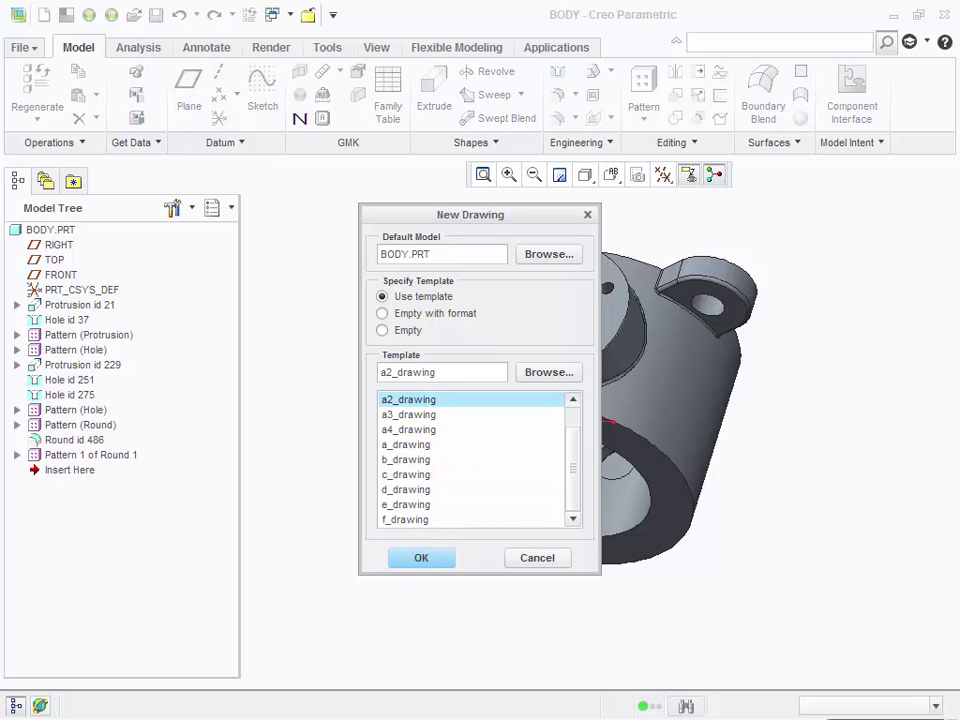
click(421, 557)
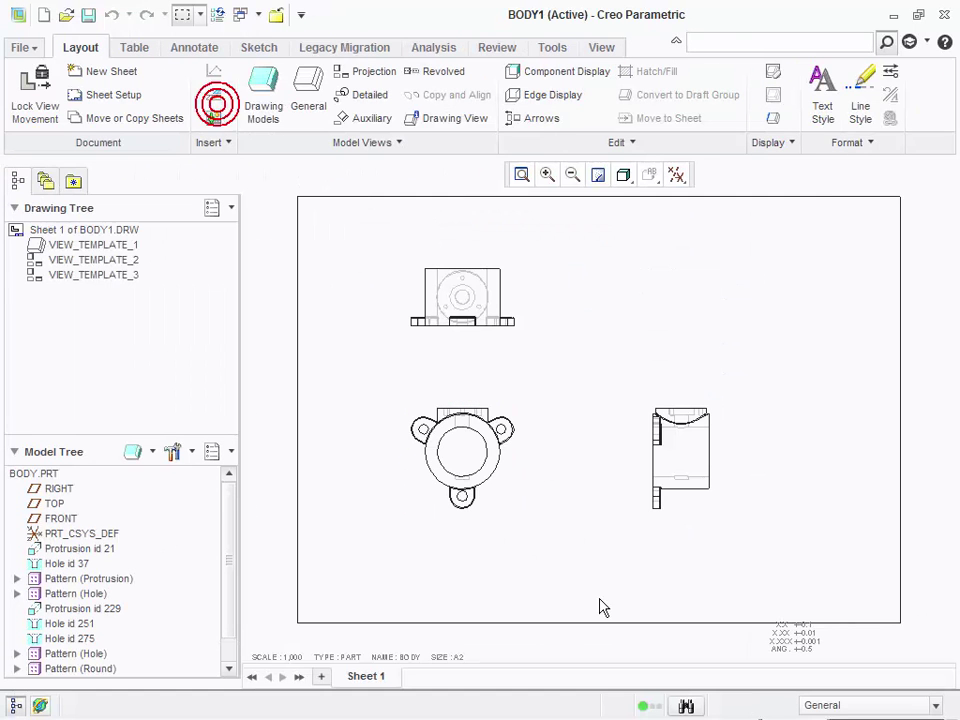
- Preview the model dimensions of the body's circular front view to check their tolerance display, then dismiss the preview
click(461, 447)
right_click(462, 450)
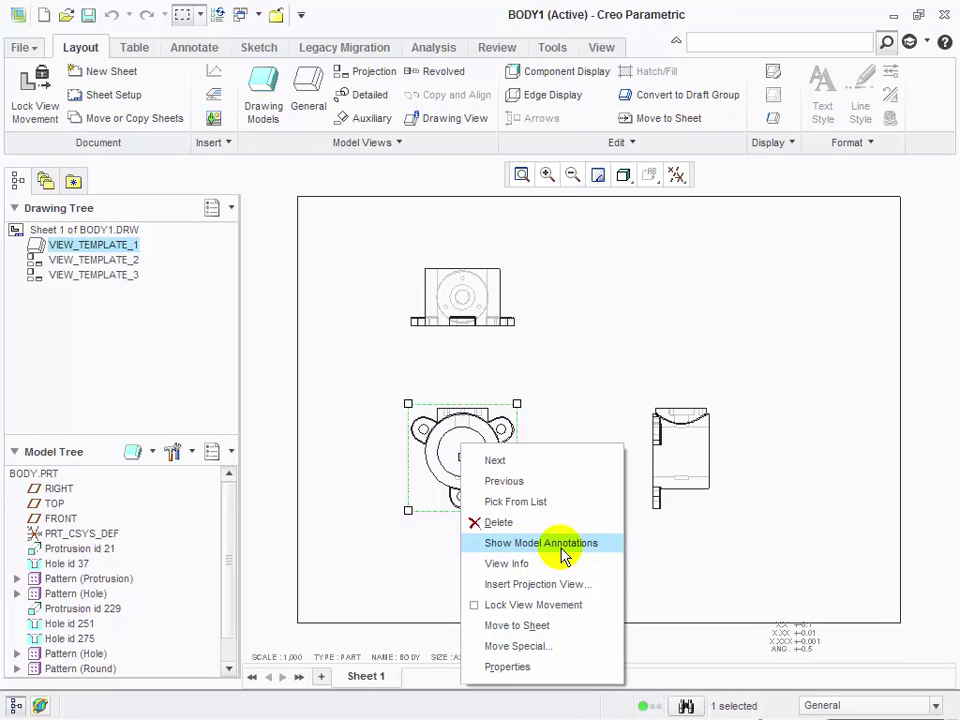
click(565, 543)
scroll(452, 476, up, 5)
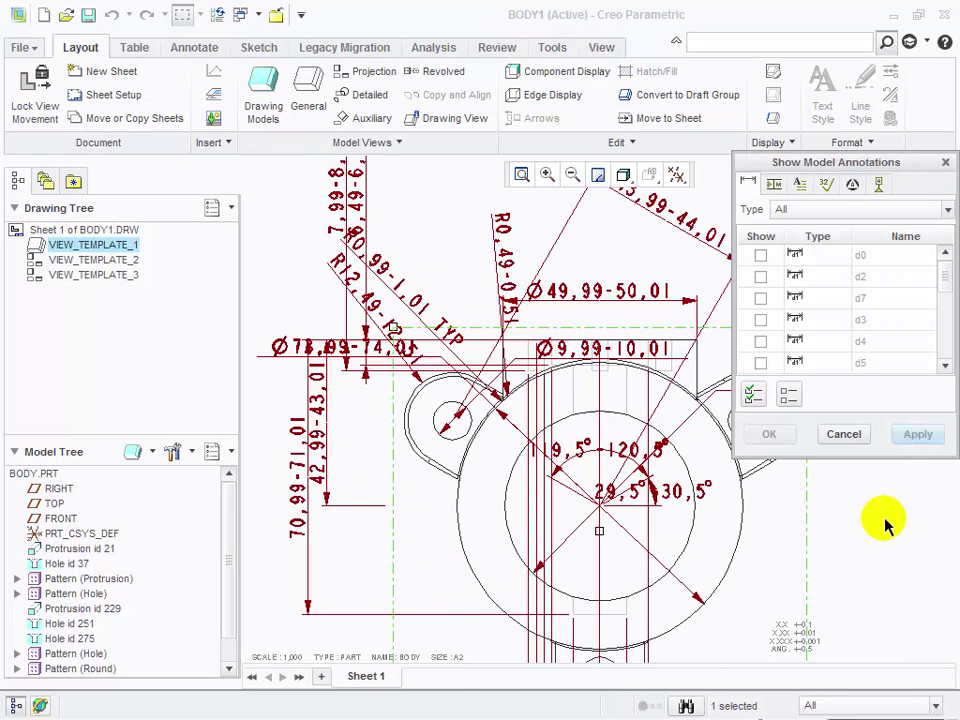
click(843, 434)
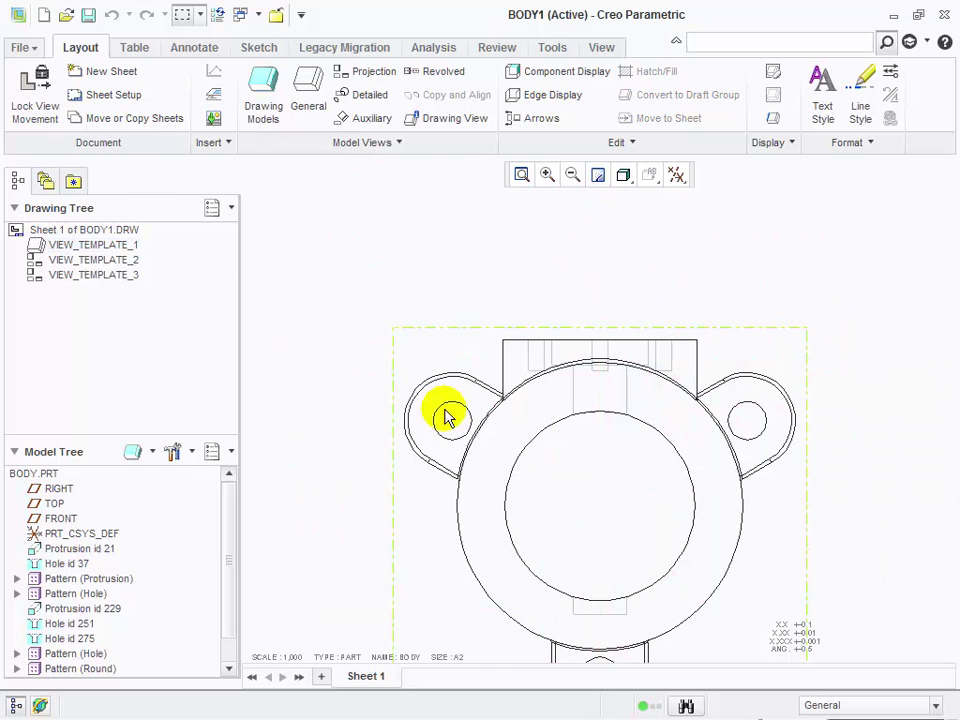
- Turn off the dimension tolerances in the BODY1 drawing through the detail option tol_display
click(24, 46)
mouse_move(83, 337)
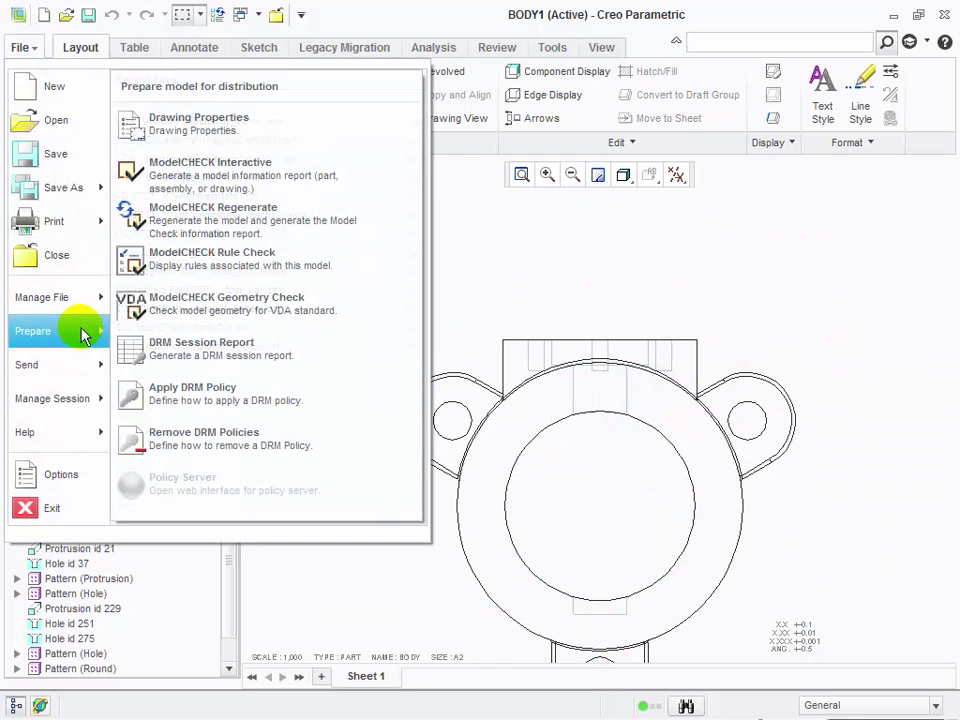
click(205, 128)
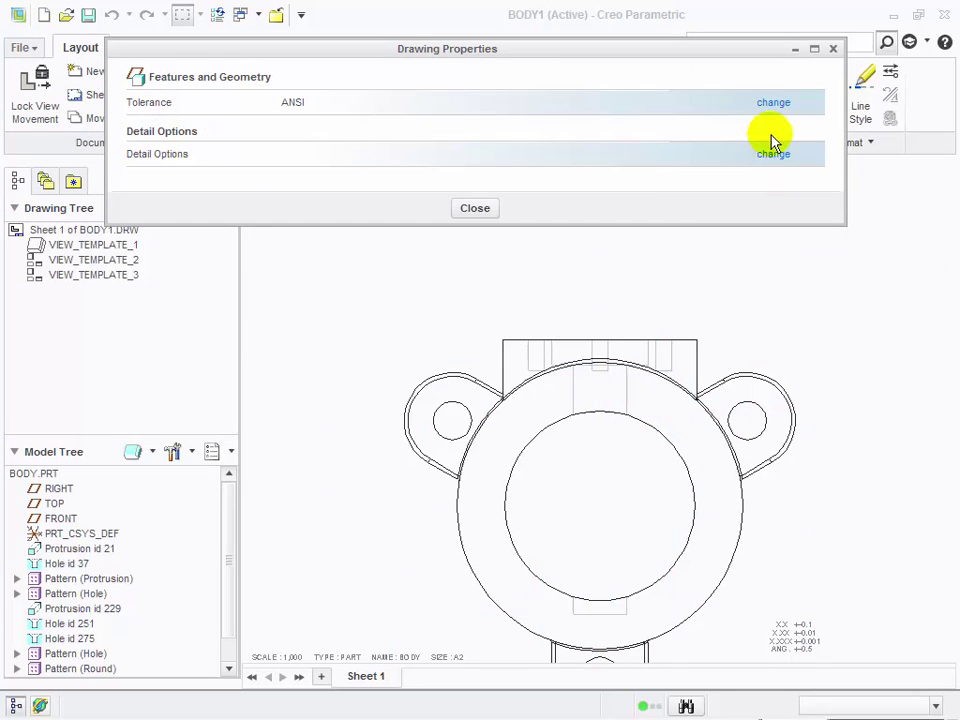
click(783, 155)
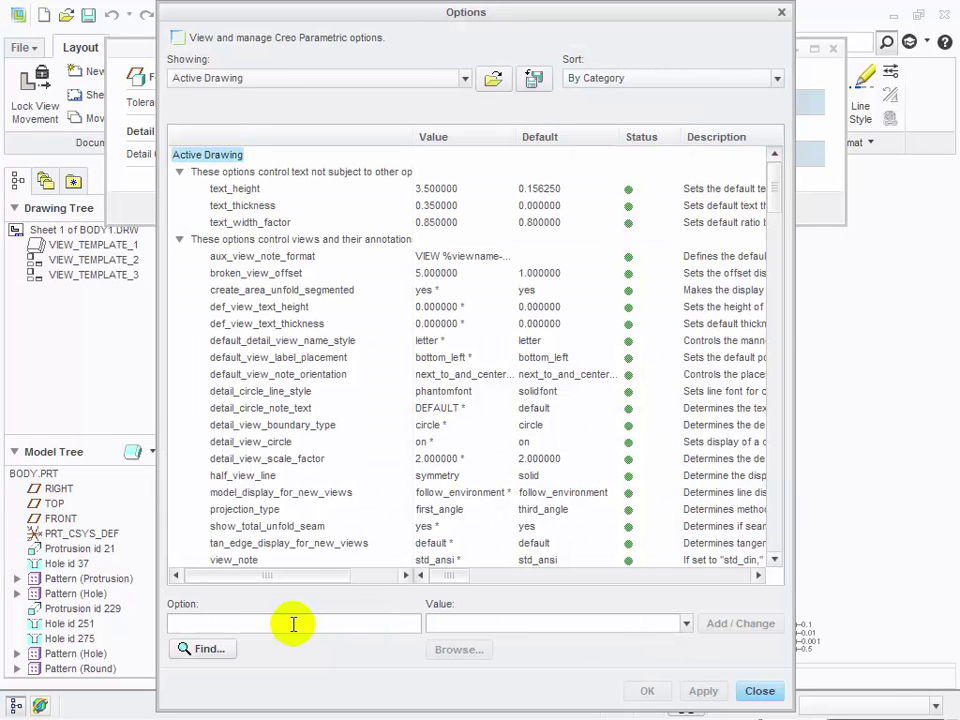
text(tol_display)
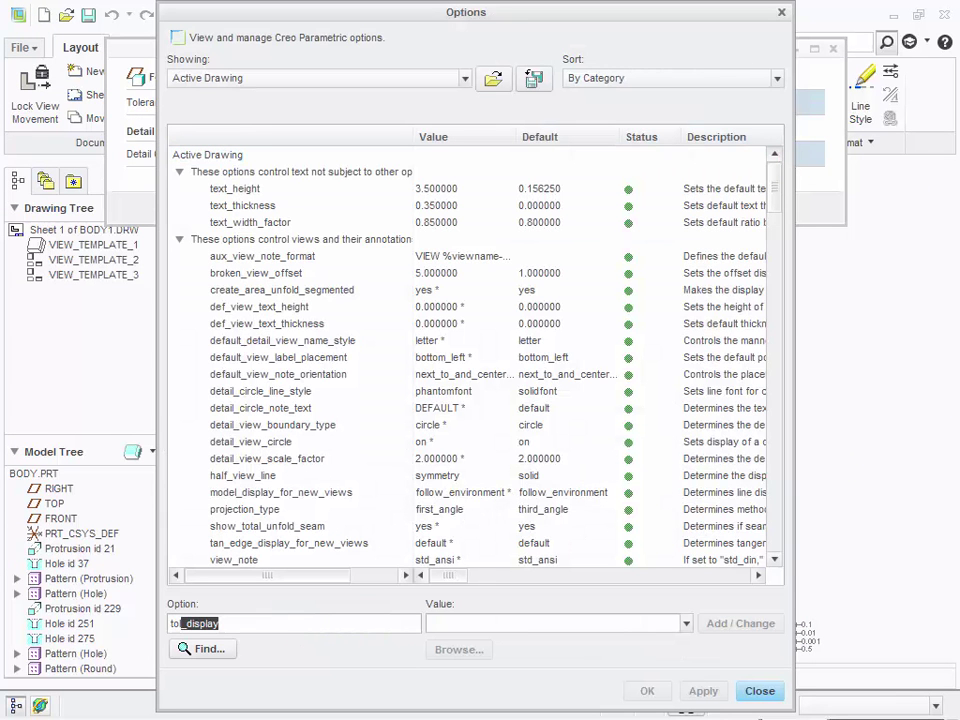
key(Return)
click(741, 626)
click(708, 688)
- Save the drawing's detail options as a configure file named Active Drawing in the working directory and close the drawing properties
click(534, 79)
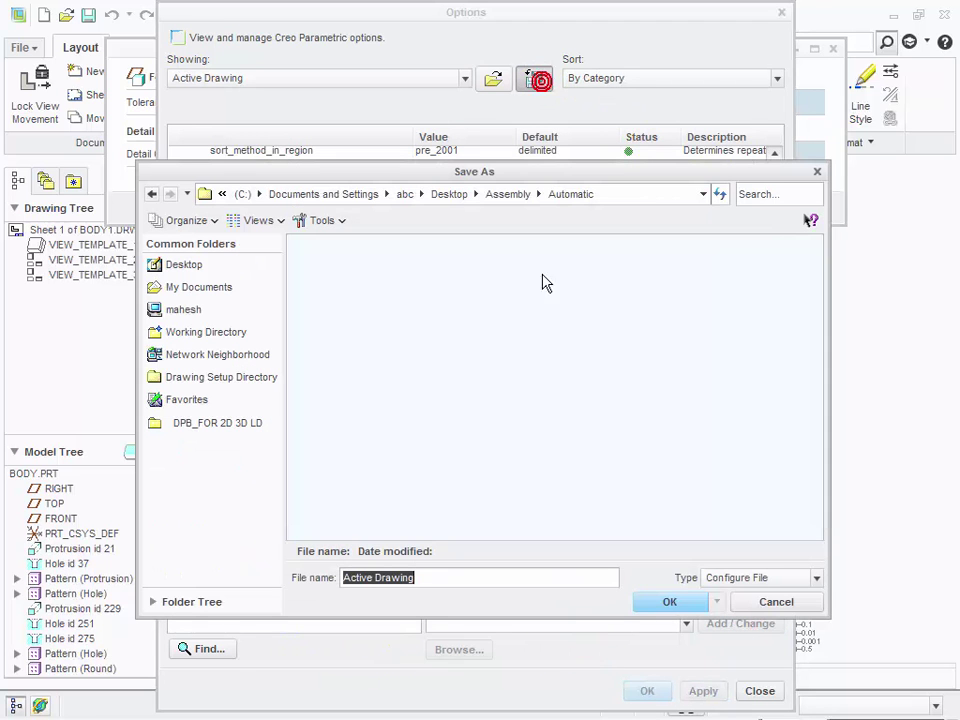
click(214, 334)
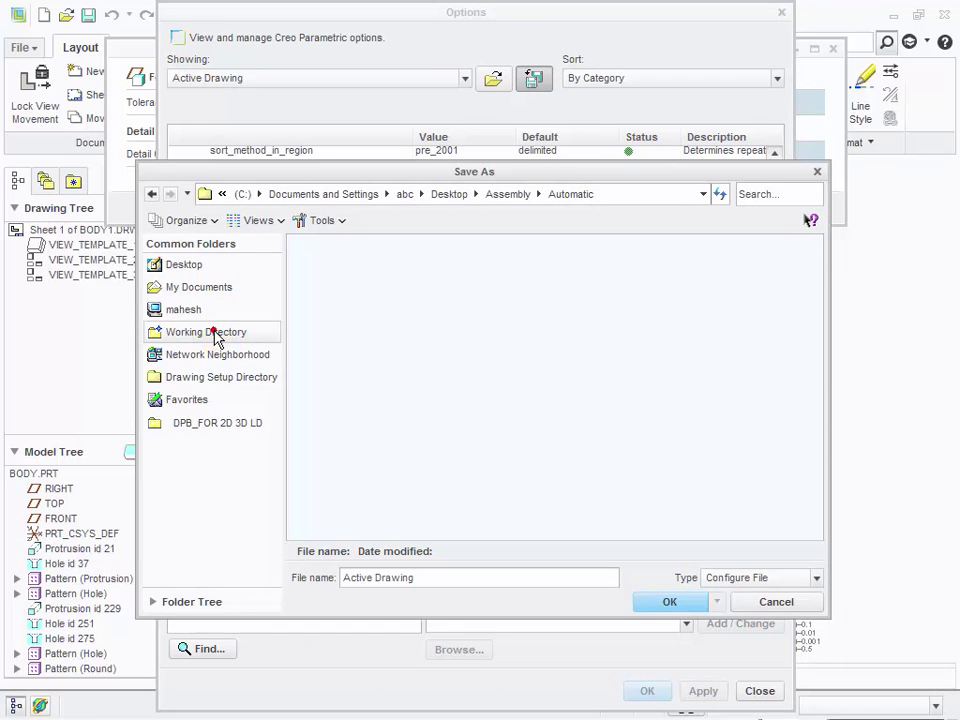
click(690, 603)
click(757, 692)
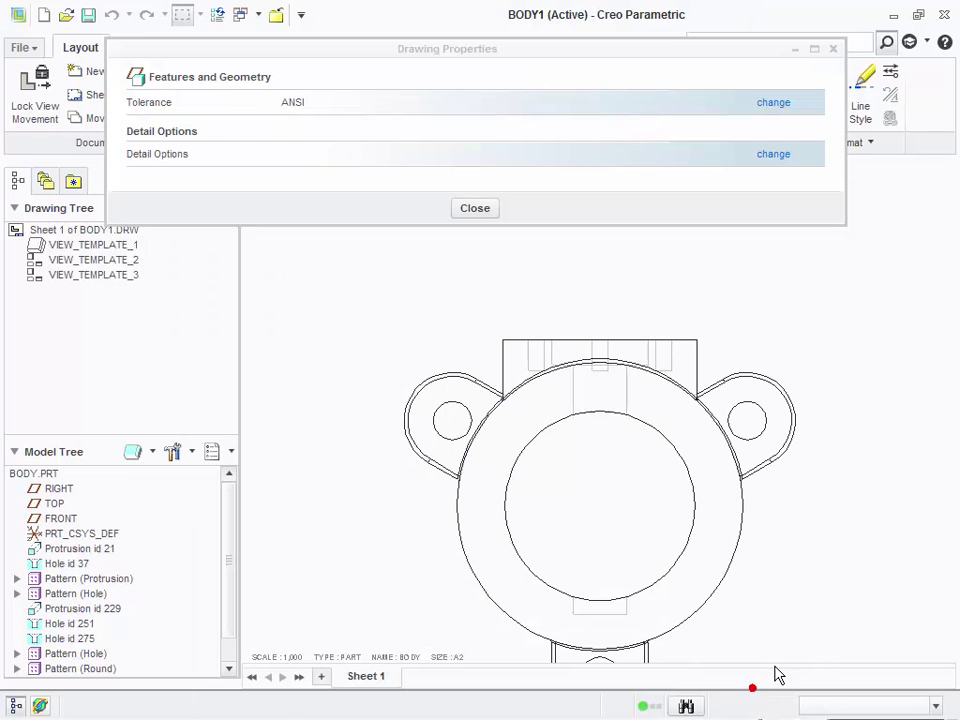
click(474, 208)
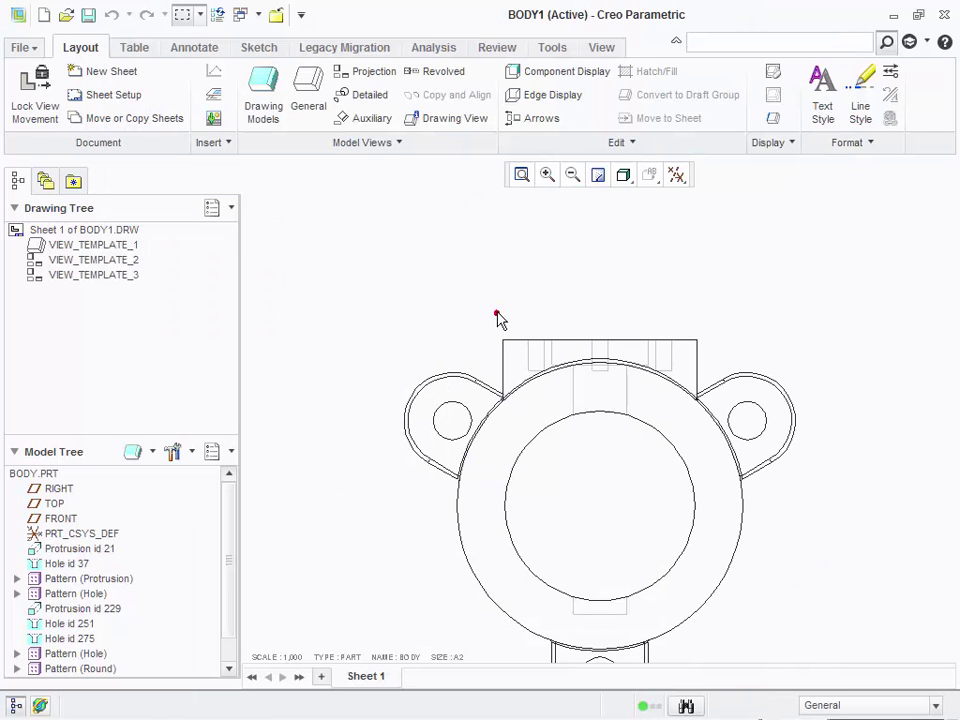
- Preview the front view's model dimensions again with the changed tolerance setting and dismiss the preview
click(647, 566)
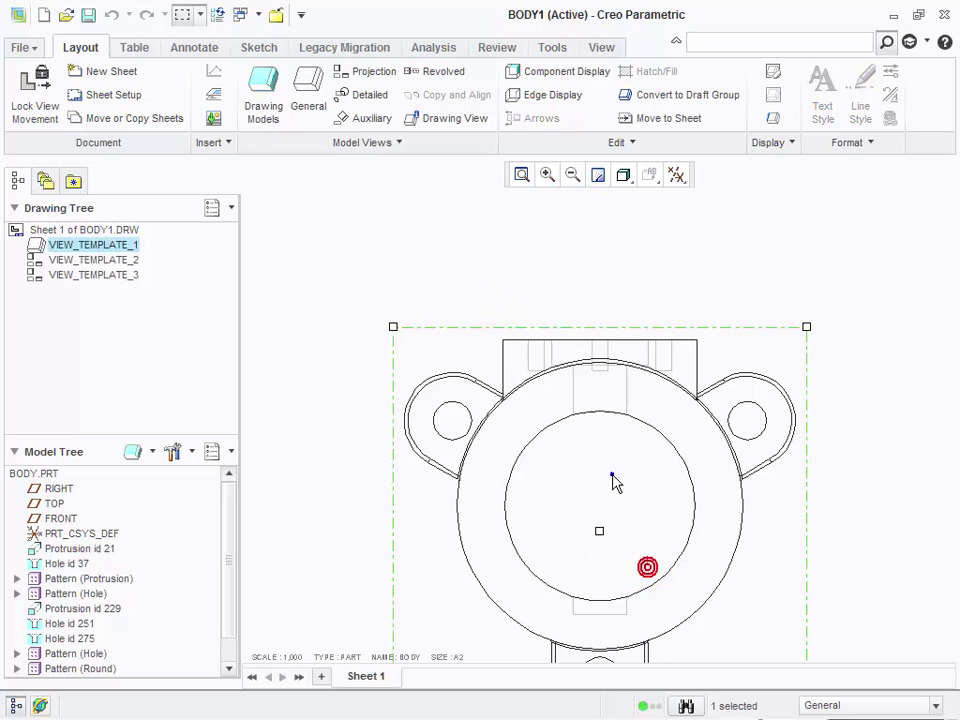
right_click(613, 481)
click(650, 574)
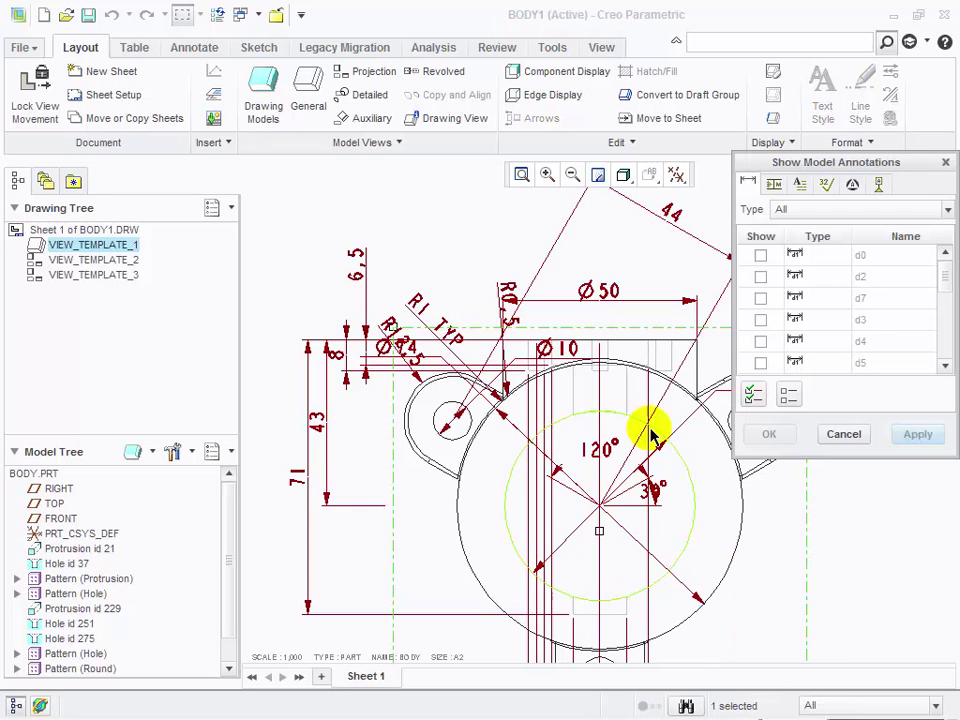
click(486, 209)
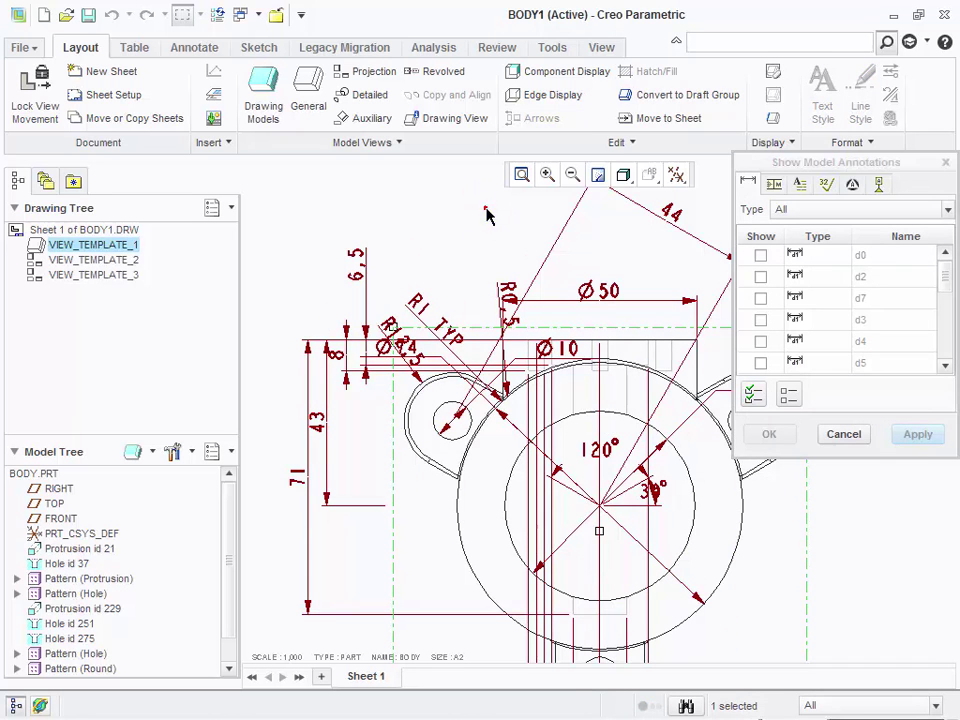
click(843, 434)
- Show the model annotations of the body's circular front view and choose the 71 and 43 height dimensions
scroll(622, 378, down, 5)
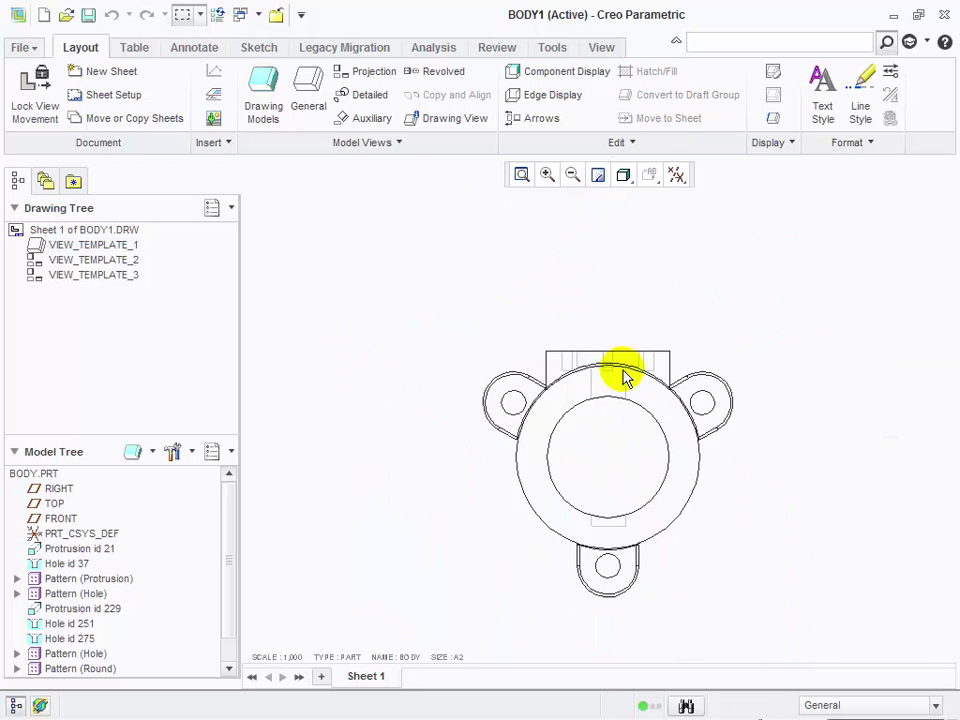
scroll(568, 386, up, 3)
click(572, 390)
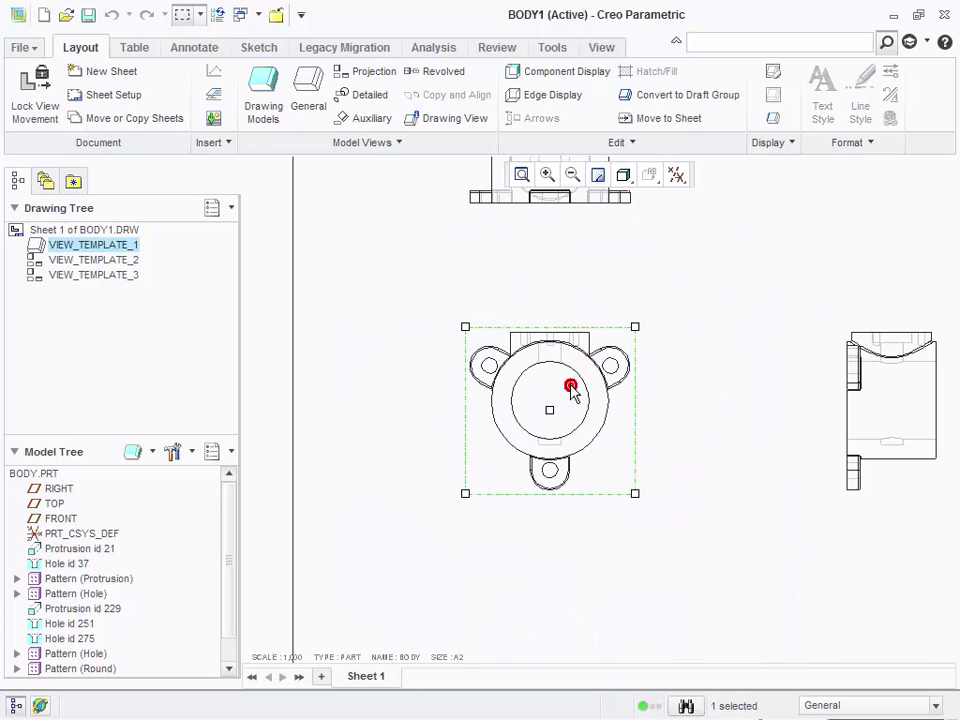
click(195, 47)
click(202, 100)
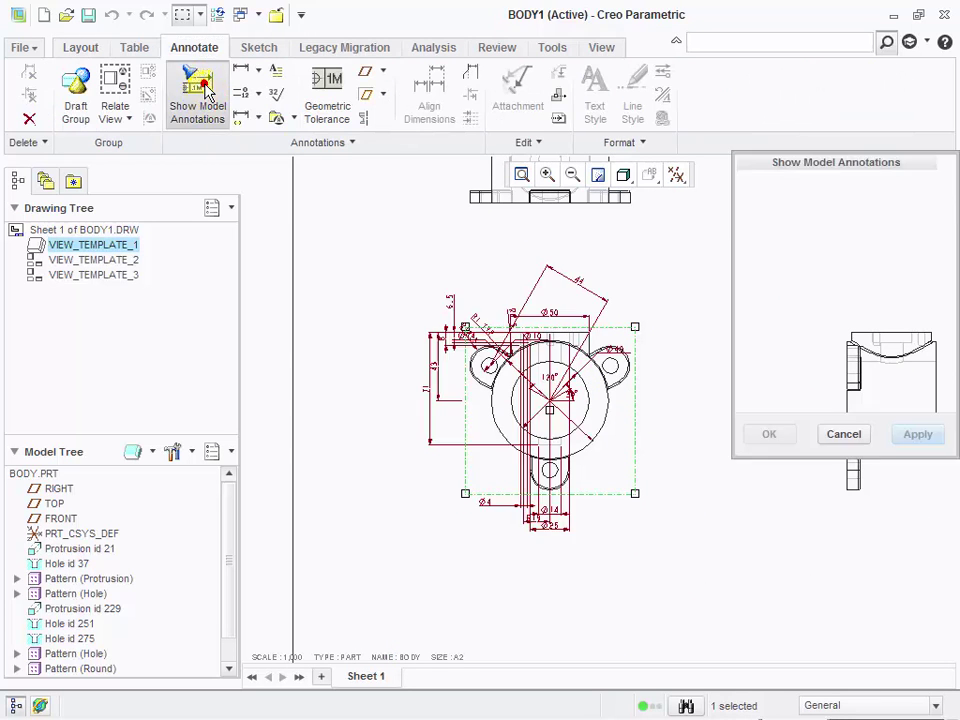
scroll(484, 643, down, 2)
scroll(476, 590, up, 3)
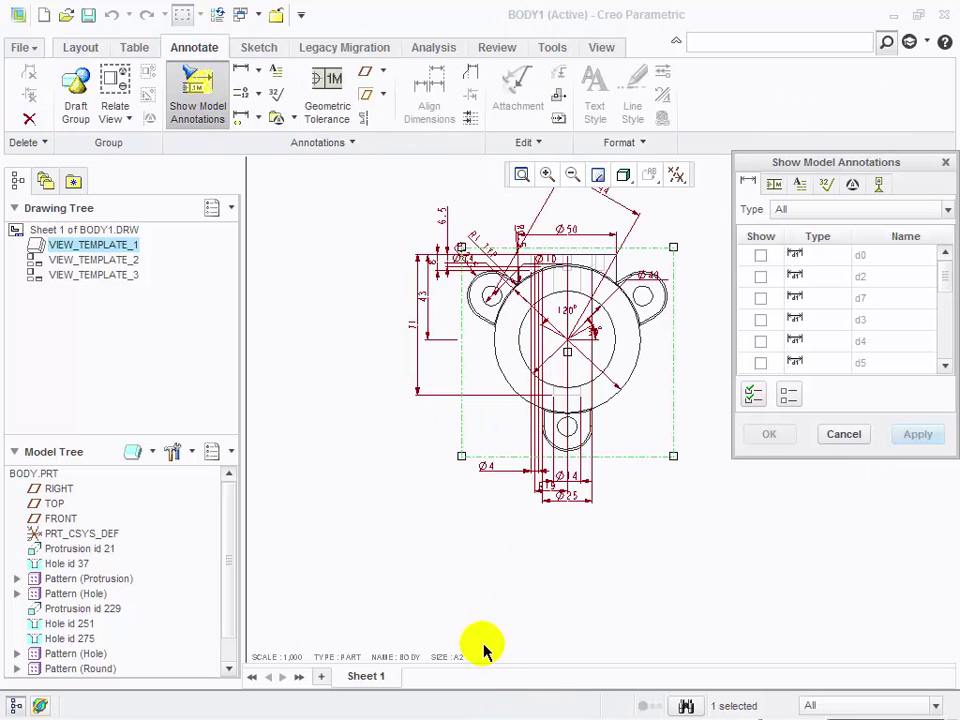
click(413, 317)
scroll(432, 320, up, 4)
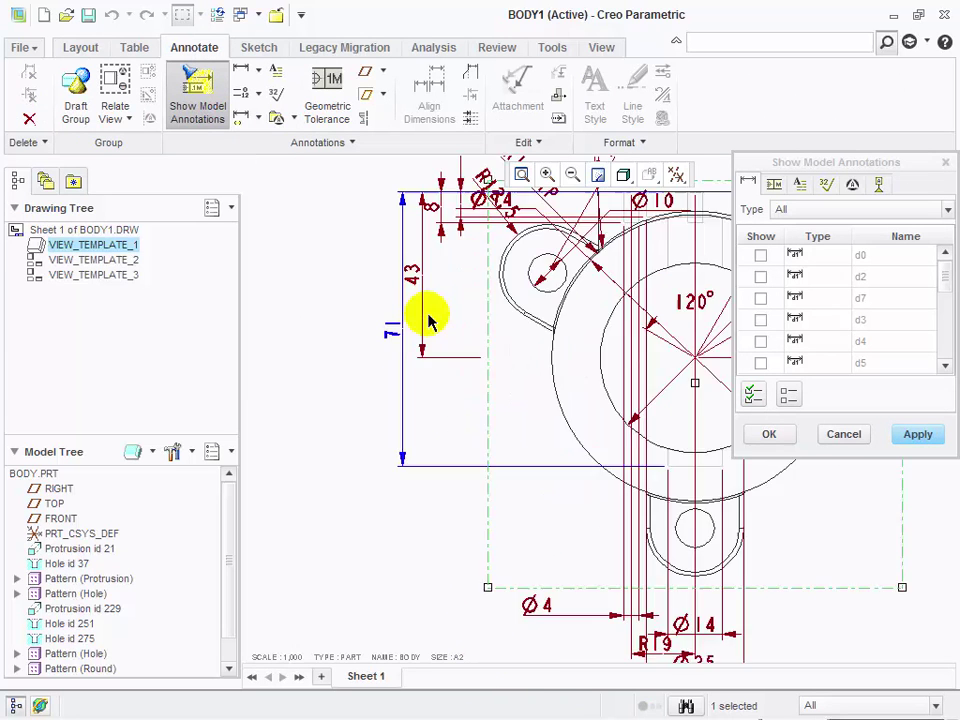
click(414, 273)
scroll(435, 390, down, 3)
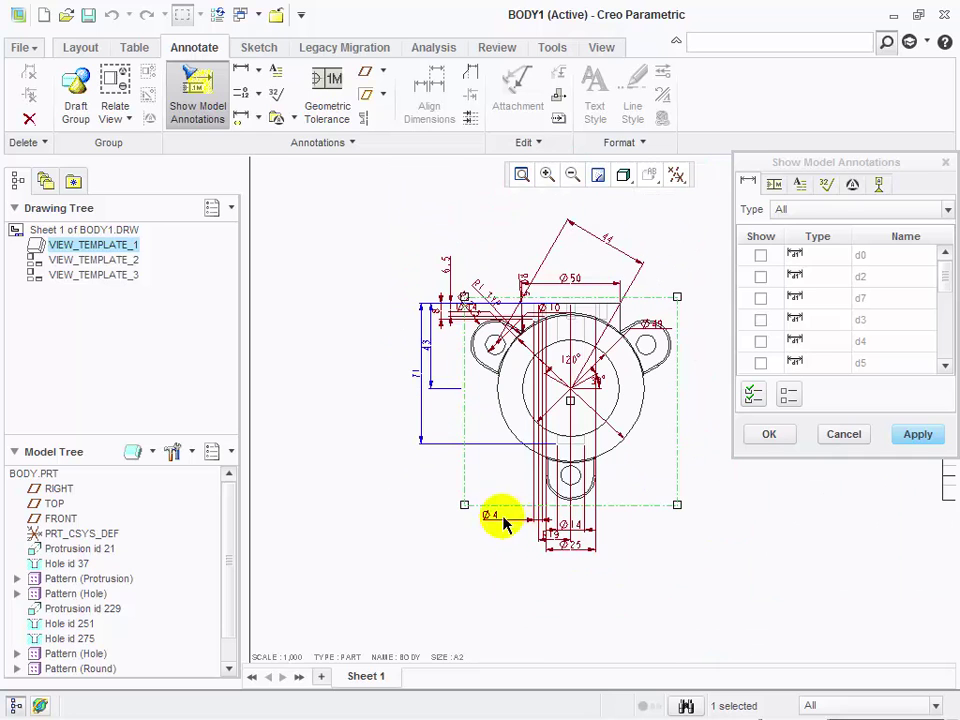
- Add the 44, Ø50, 6.5, 8, Ø10, R1 TYP and remaining lug dimensions to the front view and accept the shown annotations
scroll(540, 245, up, 3)
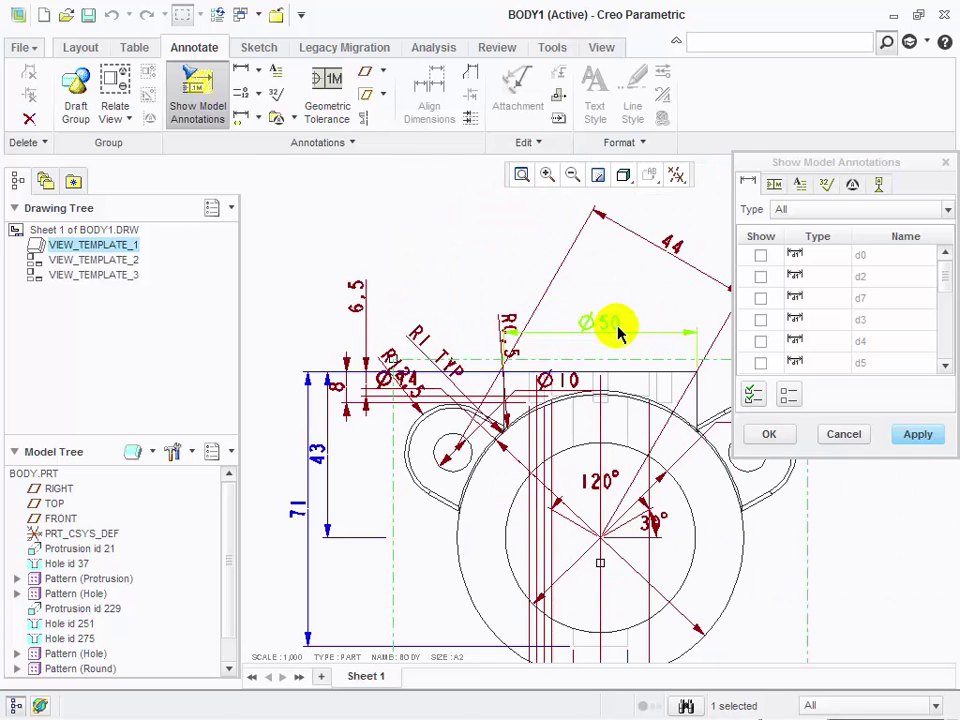
click(679, 248)
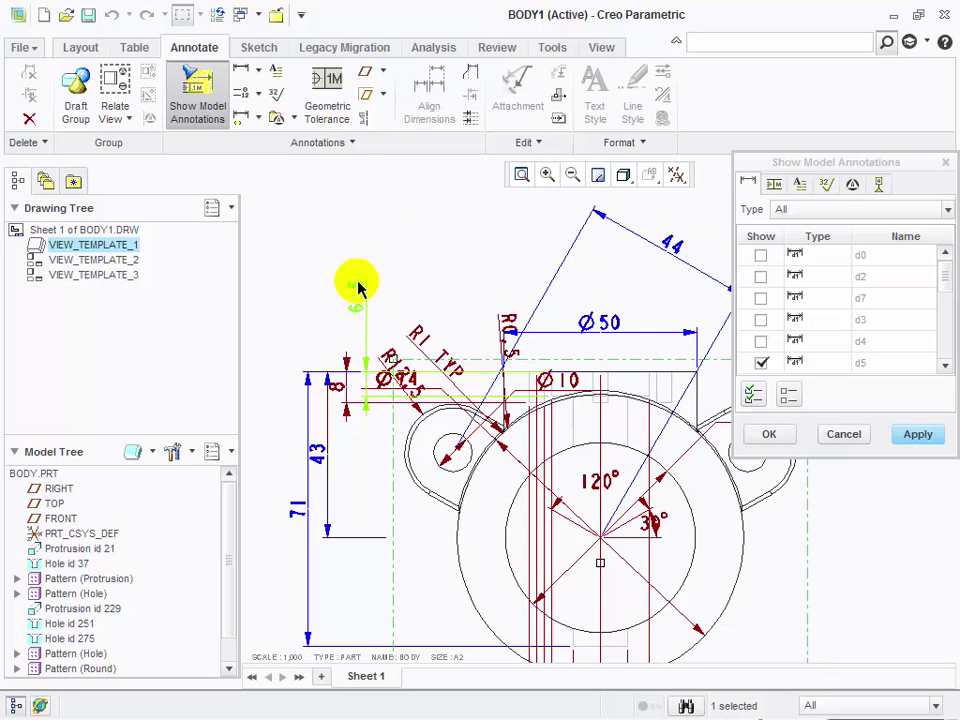
click(340, 386)
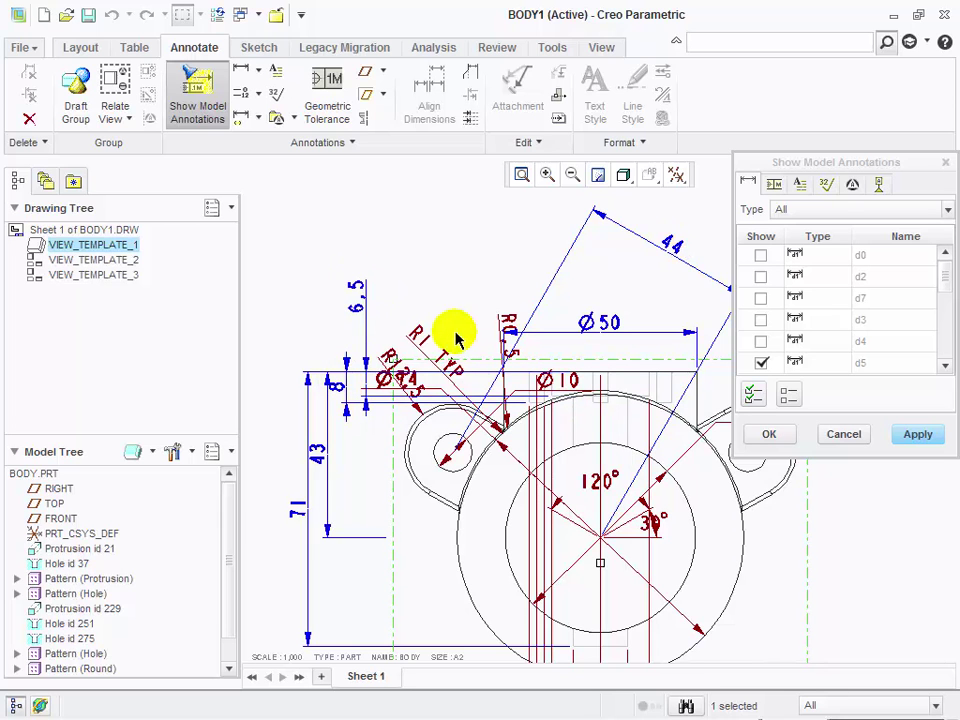
click(377, 381)
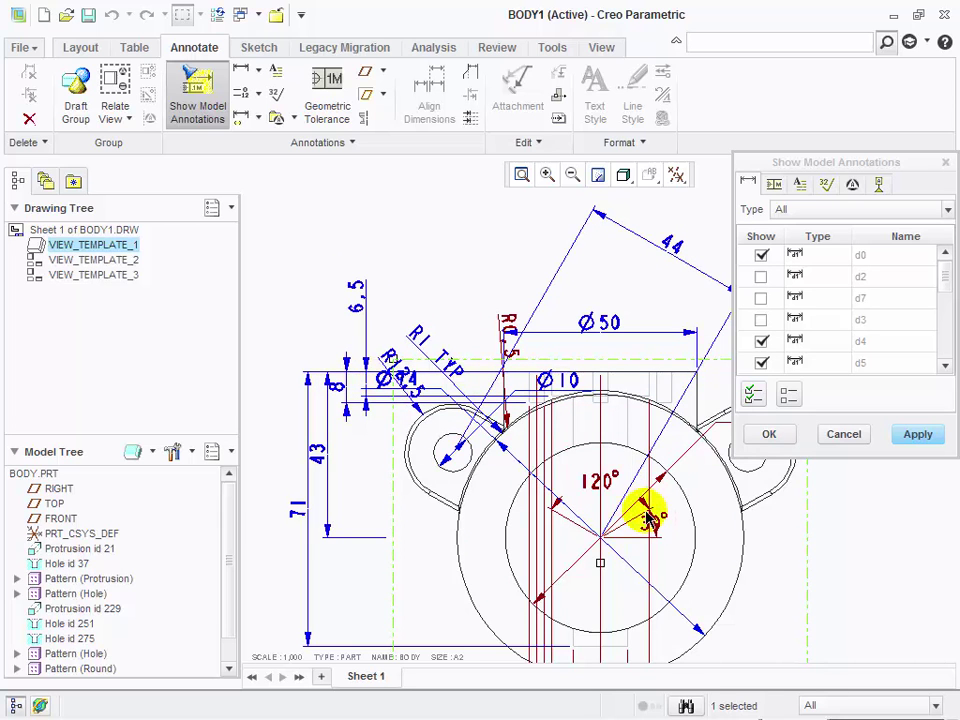
scroll(600, 489, down, 3)
click(770, 436)
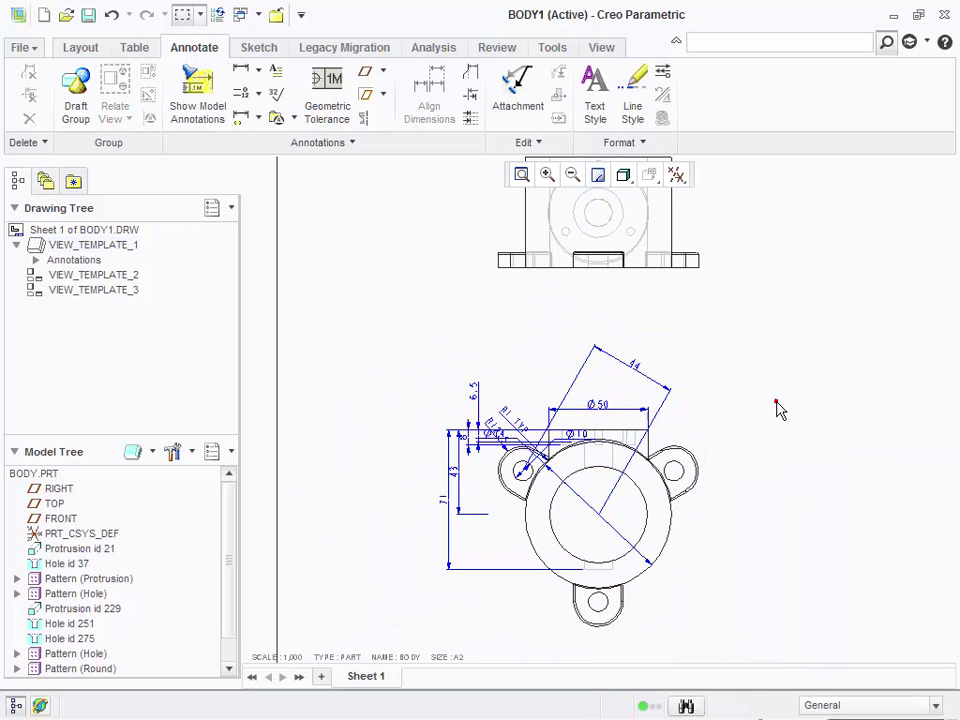
- Show the model dimensions Ø49, 56, 8, R1, Ø25, Ø14 and 28 in the projection view above the front view
scroll(493, 317, down, 4)
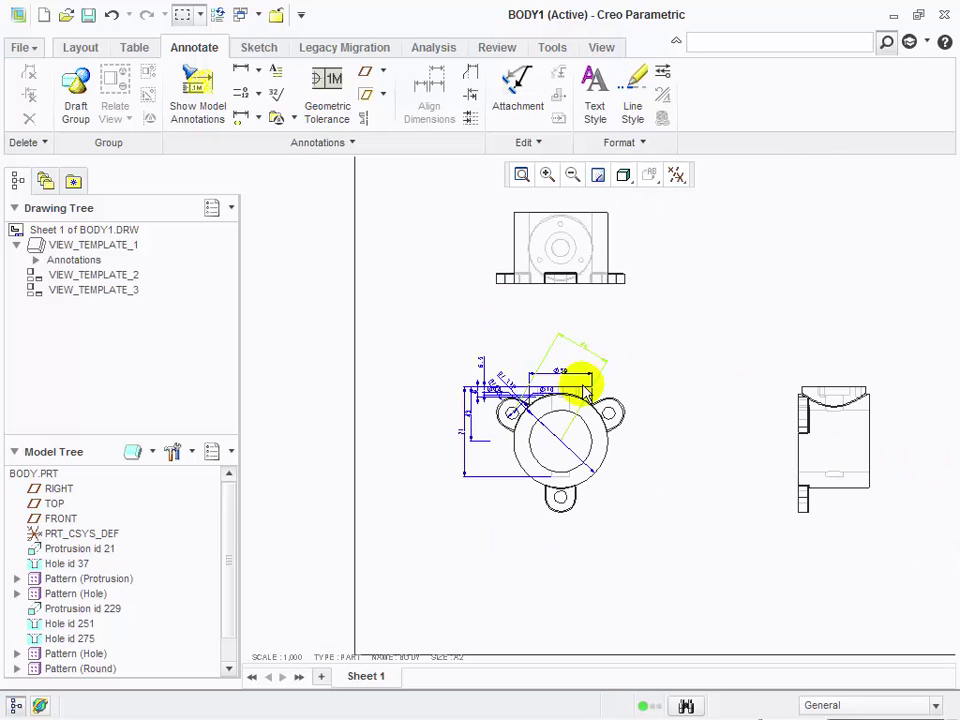
click(571, 247)
right_click(571, 247)
click(676, 345)
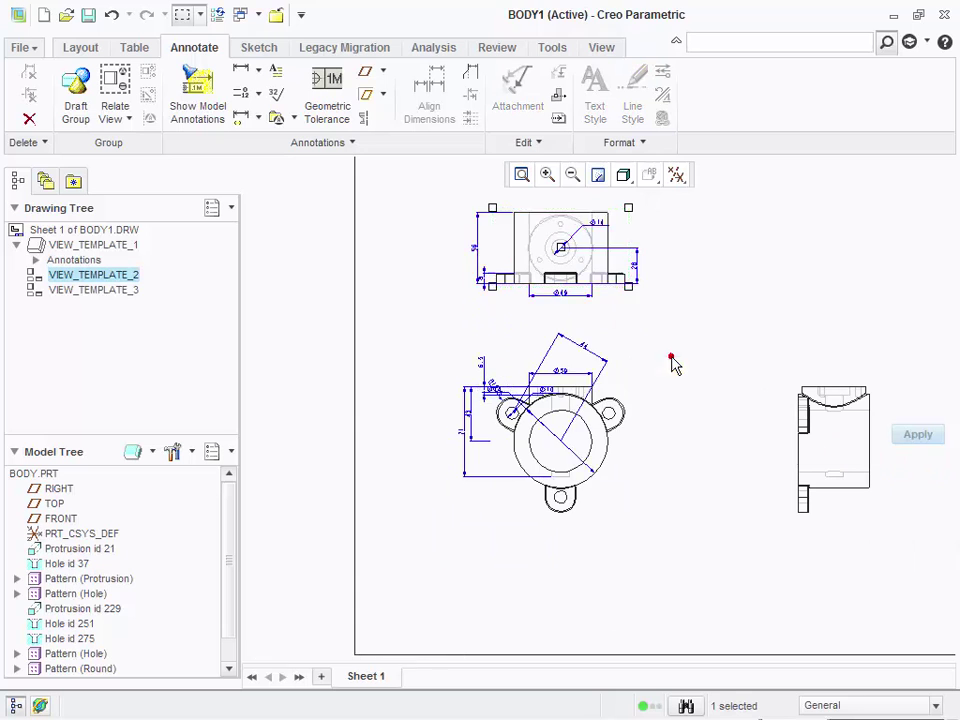
scroll(565, 250, up, 3)
scroll(580, 308, up, 3)
click(561, 429)
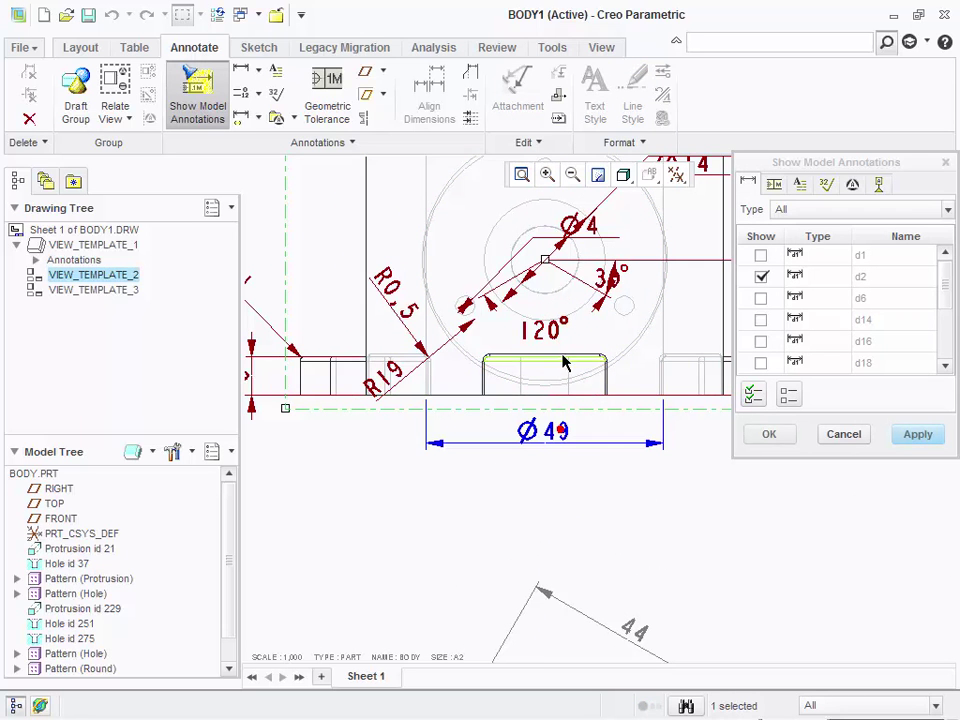
scroll(603, 390, down, 1)
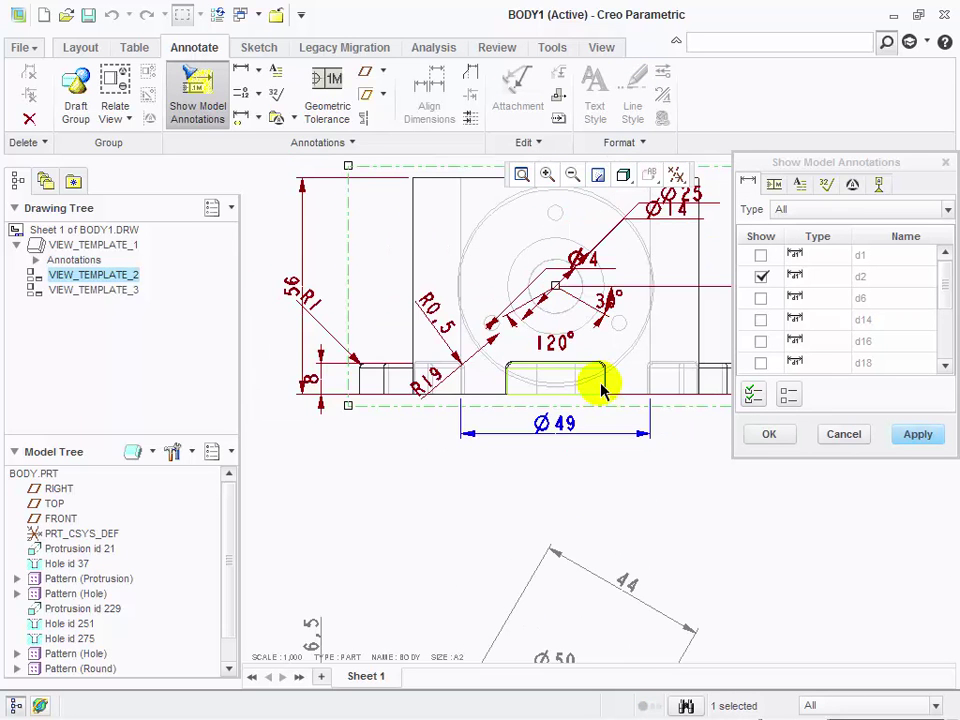
click(300, 290)
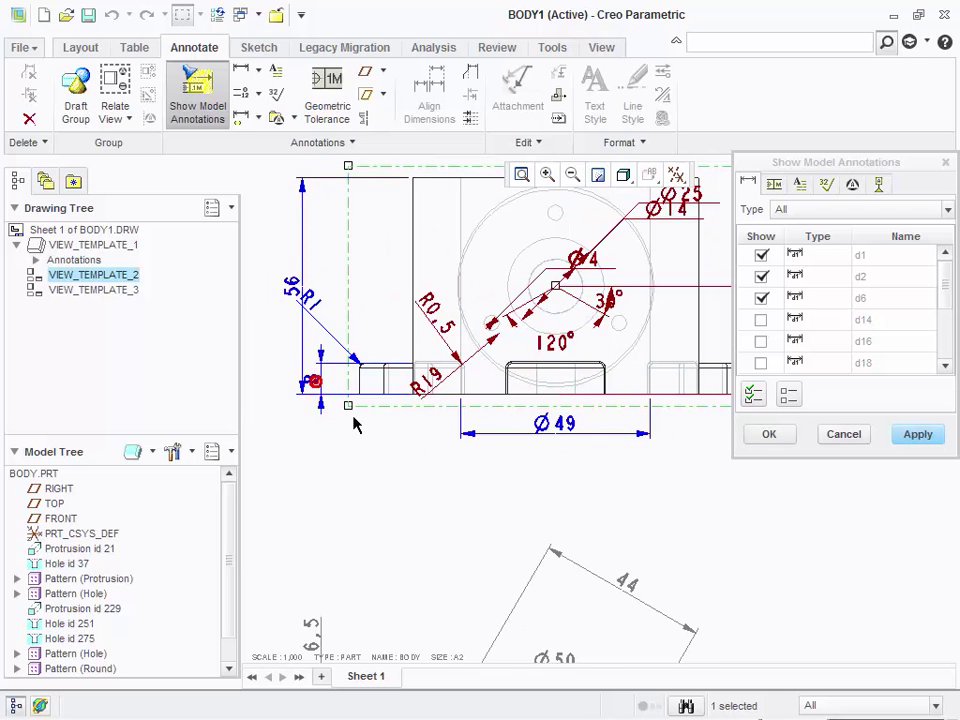
scroll(355, 424, down, 2)
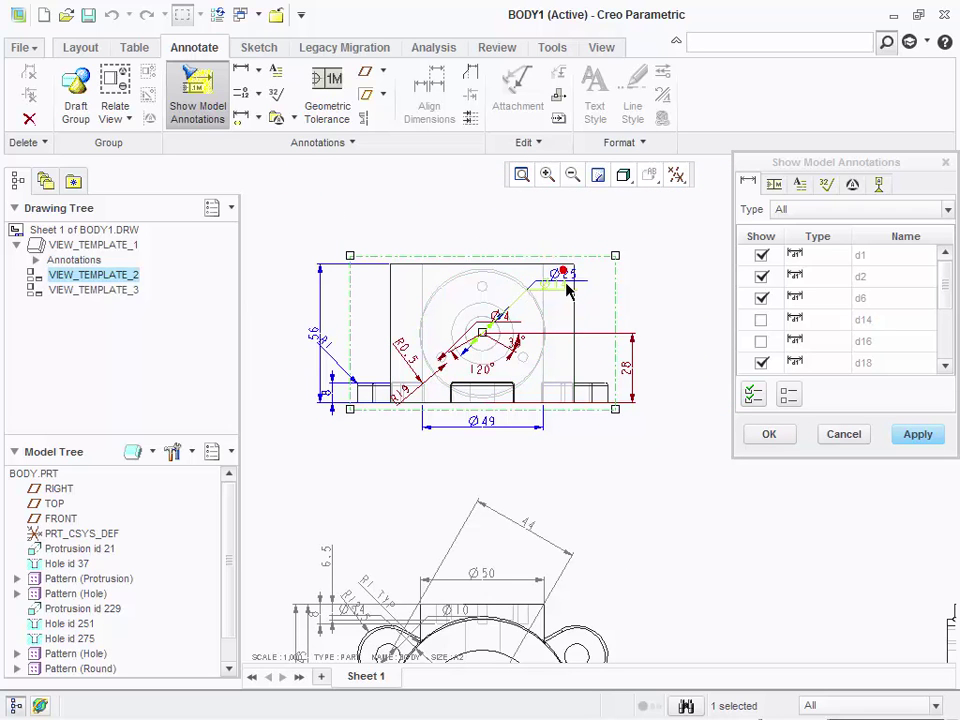
click(629, 368)
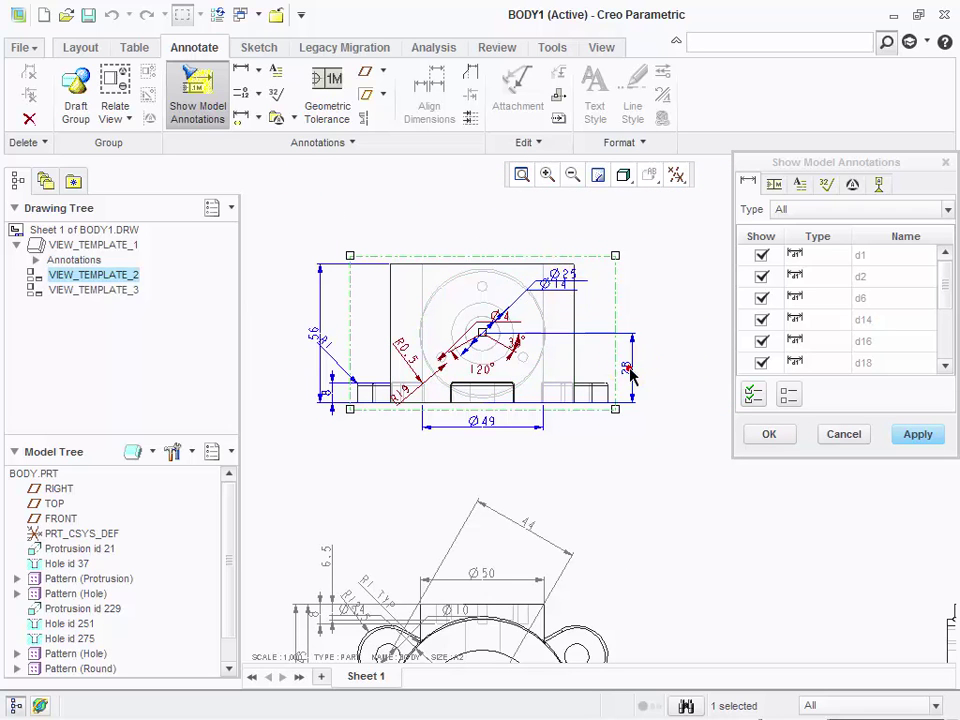
click(770, 436)
- Show only the R0.5 model dimension in the side view and finish adding annotations
scroll(499, 339, down, 3)
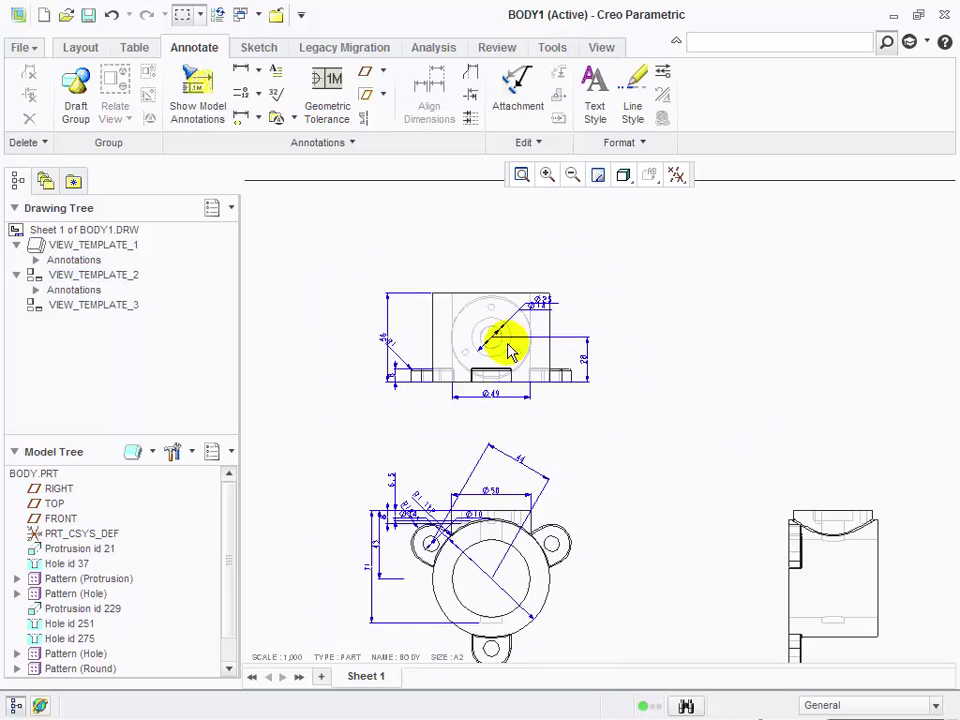
click(848, 572)
right_click(846, 562)
click(755, 401)
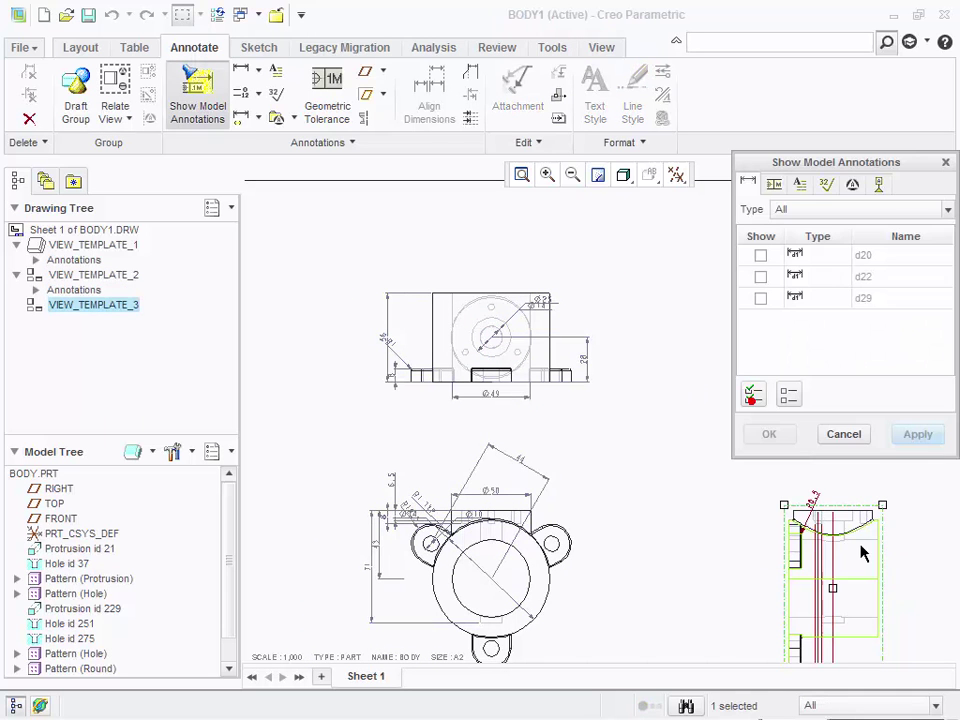
click(810, 504)
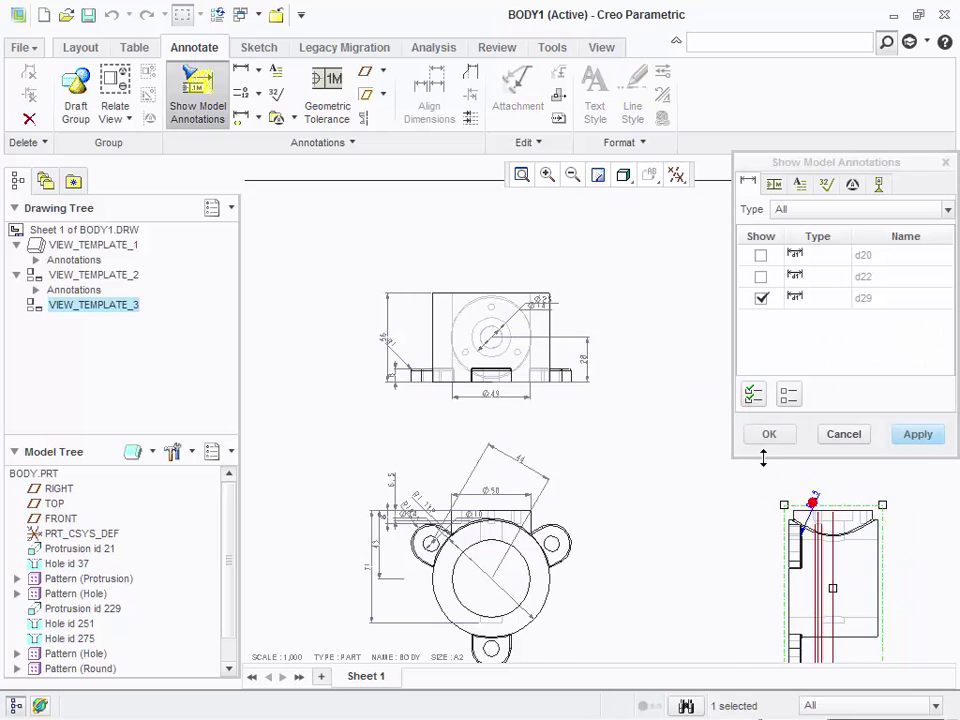
scroll(779, 468, down, 3)
scroll(790, 592, up, 4)
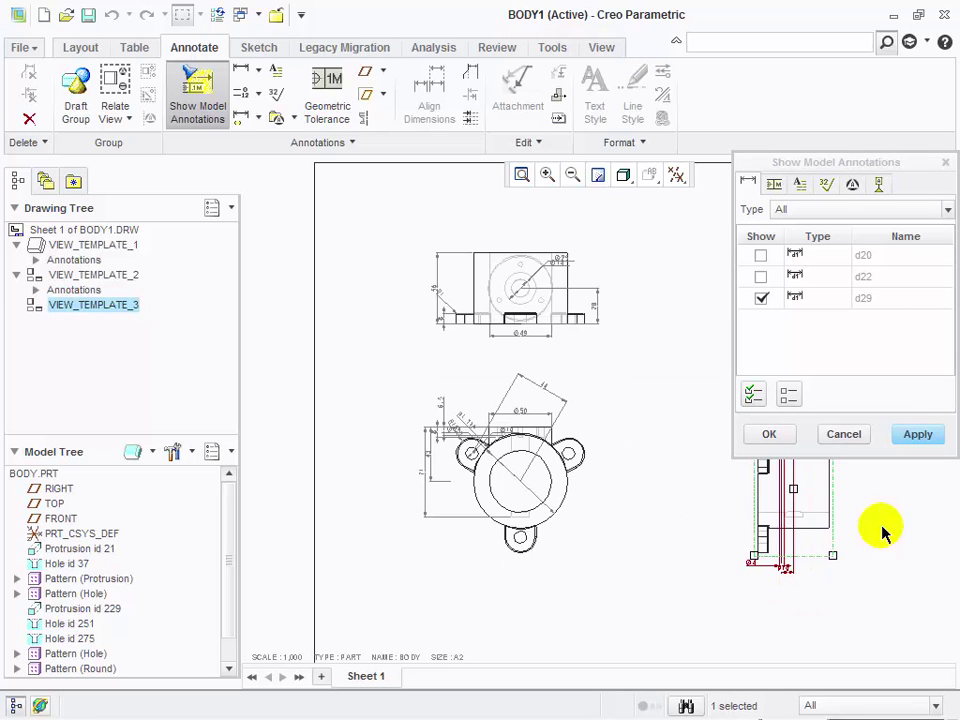
click(917, 433)
click(845, 434)
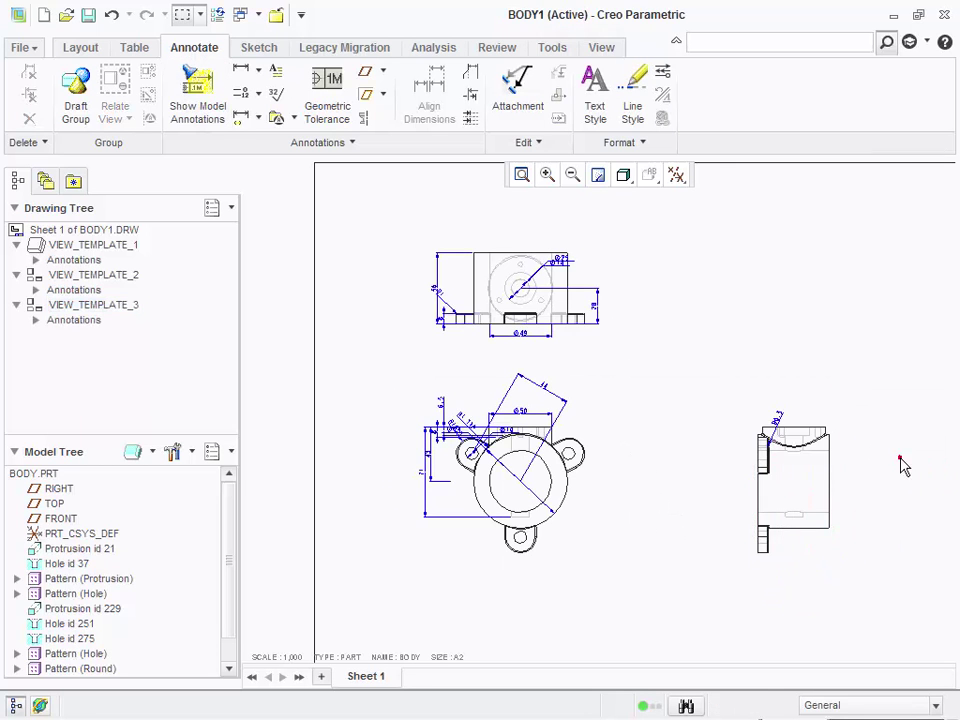
- Clean up the front view's dimensions with a 10 offset and 5 increment from the view outline, creating snap lines
click(831, 537)
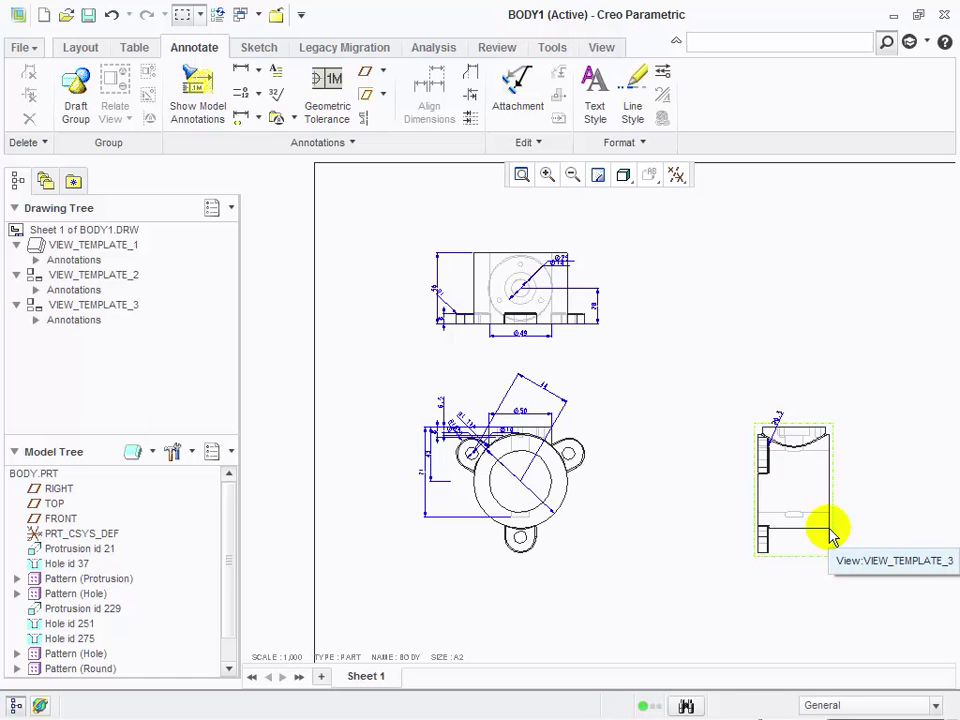
scroll(553, 482, up, 2)
click(467, 510)
right_click(429, 499)
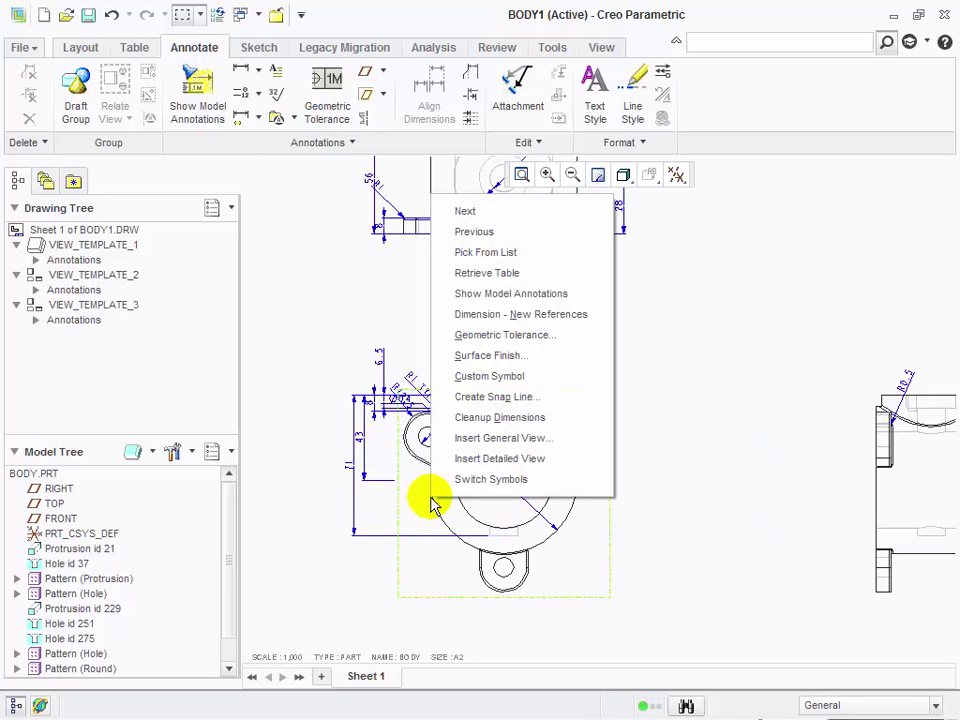
click(506, 420)
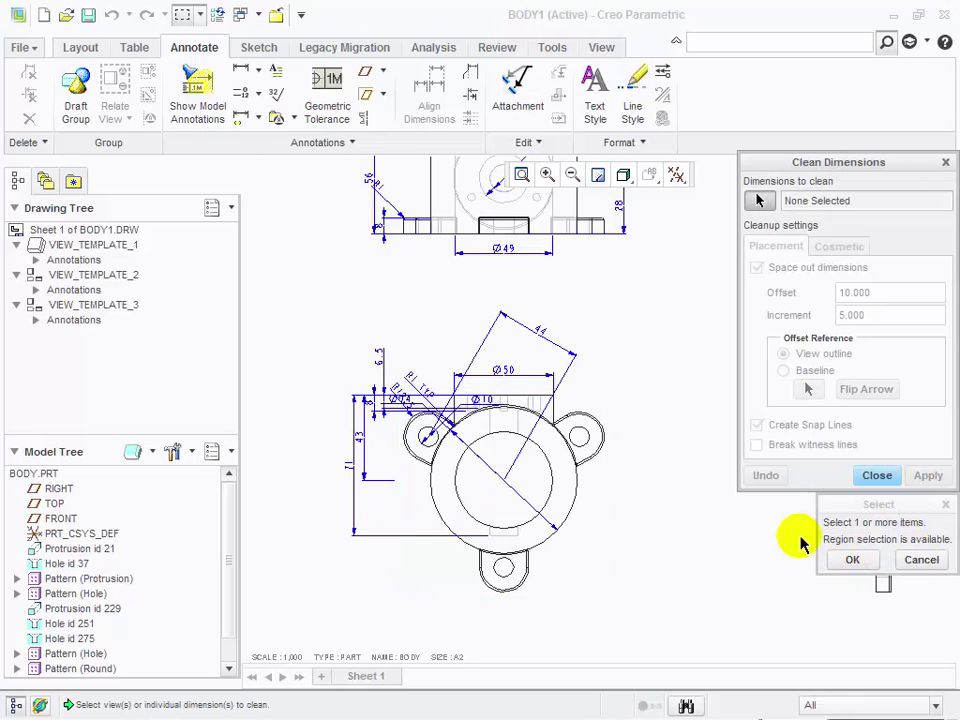
drag(328, 336, 722, 605)
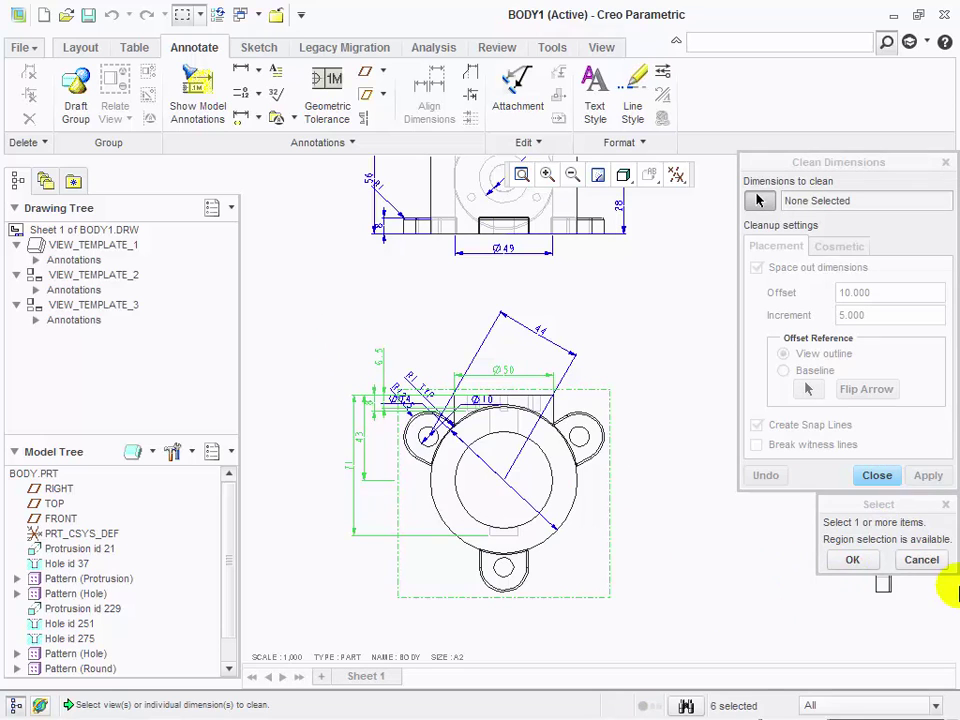
click(852, 560)
click(936, 479)
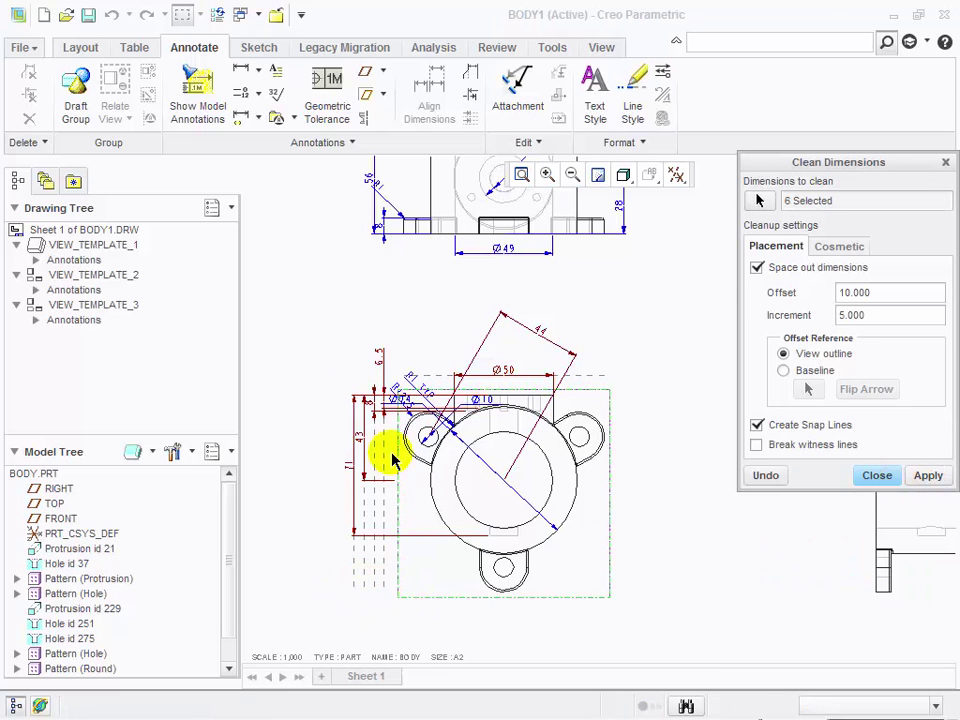
scroll(381, 417, up, 1)
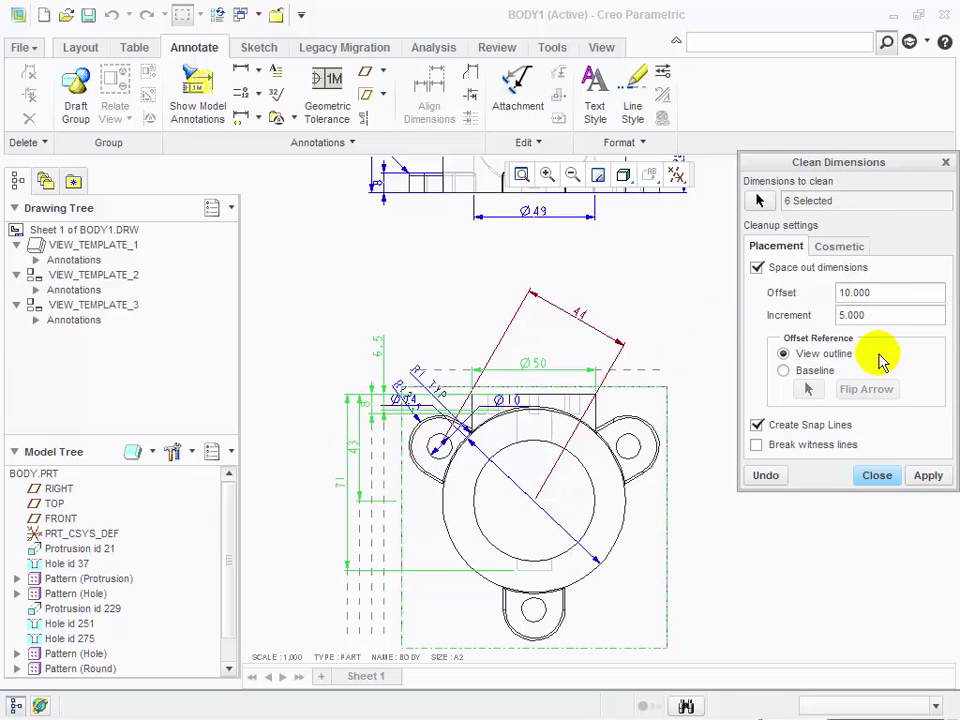
click(928, 475)
click(877, 475)
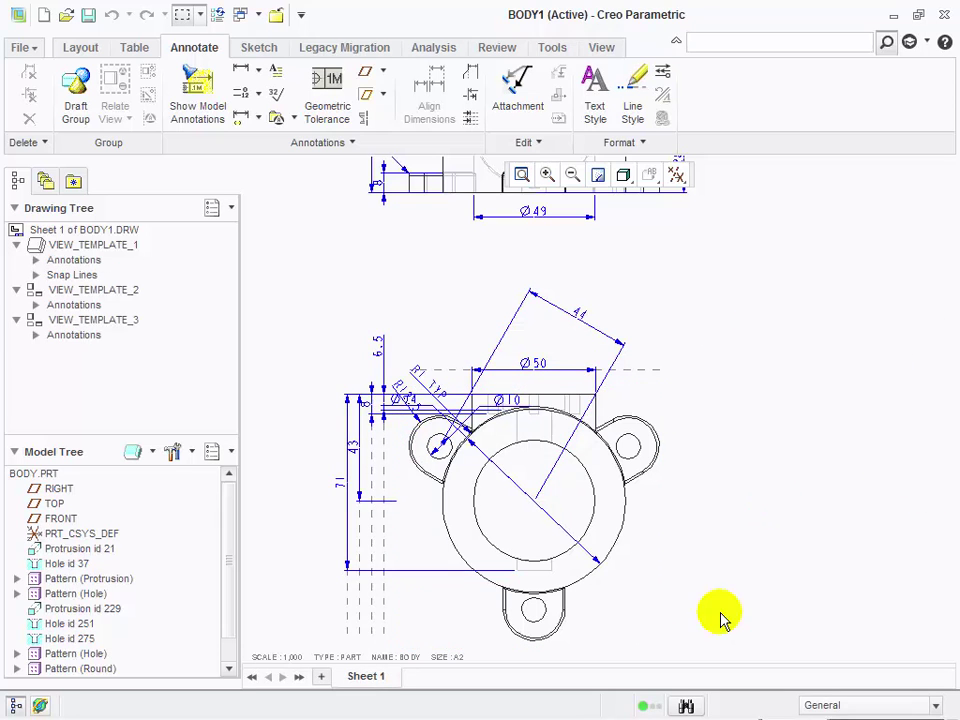
- Set the nominal value of the diameter dimension across the top block of the front view to 56
scroll(653, 435, down, 4)
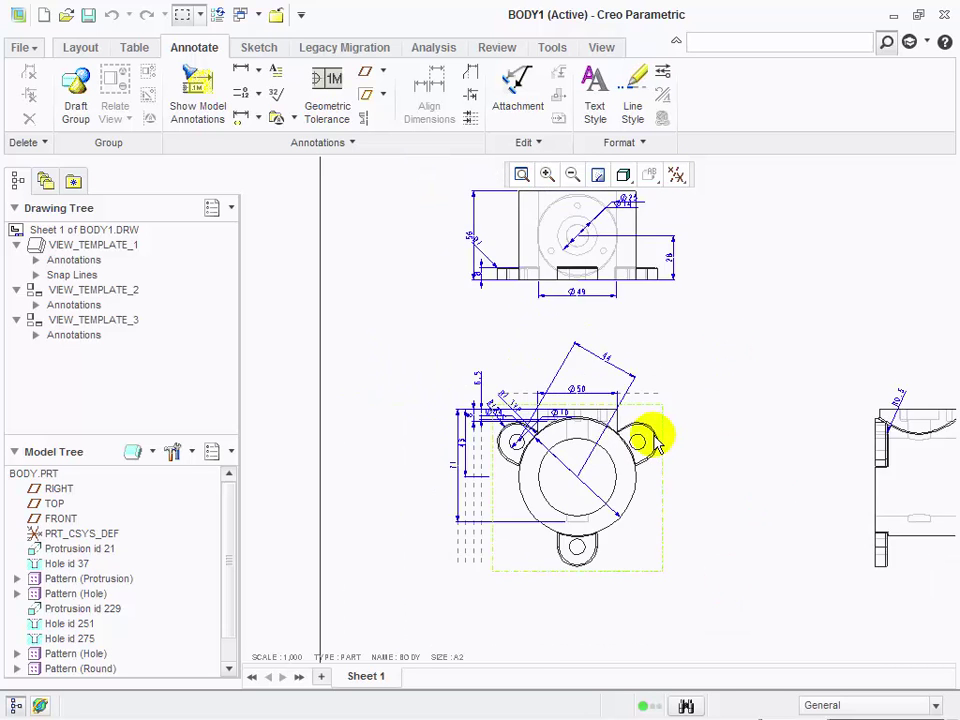
scroll(712, 455, up, 6)
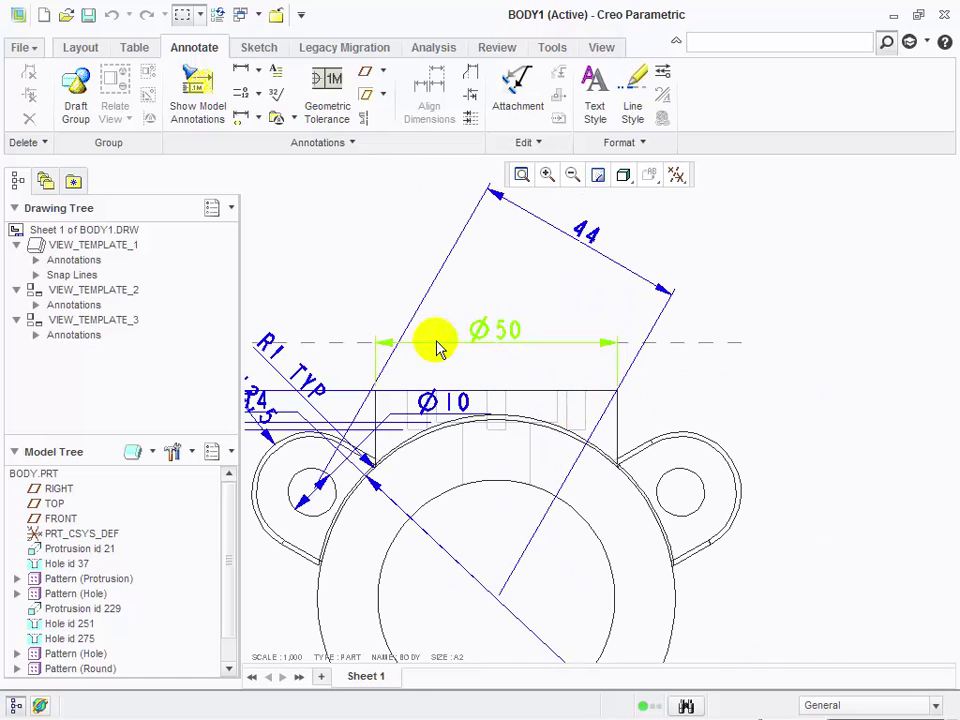
double_click(510, 332)
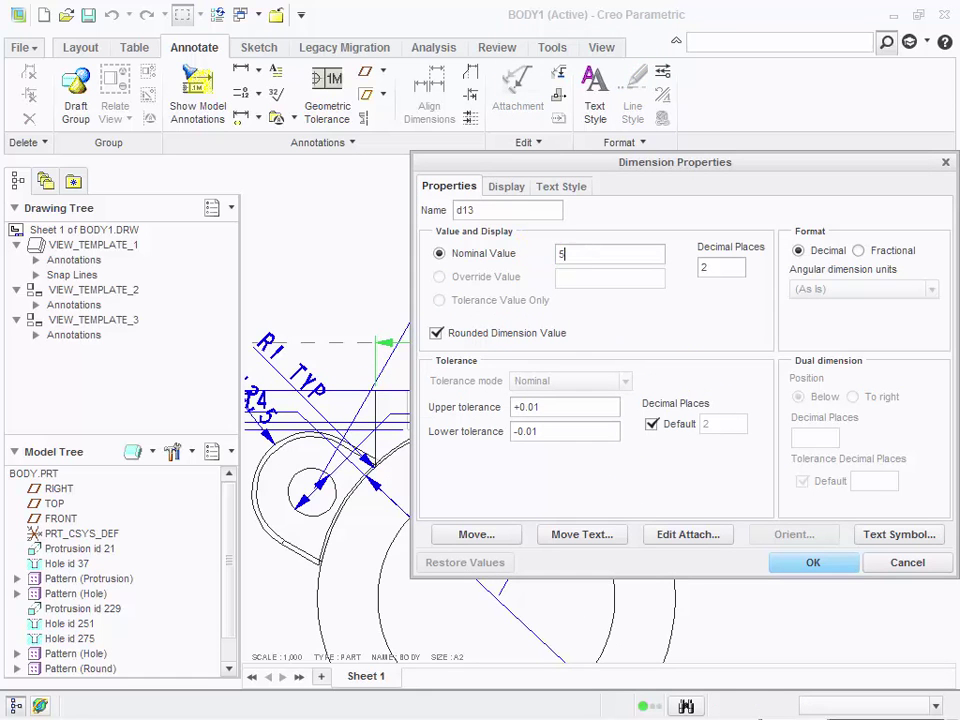
text(56)
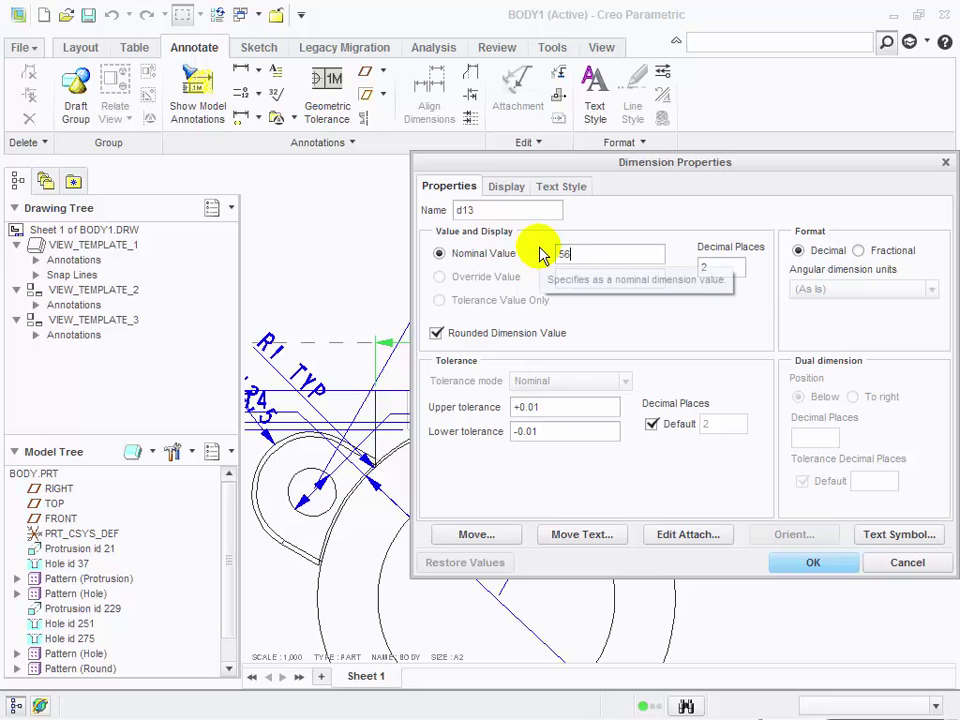
click(828, 564)
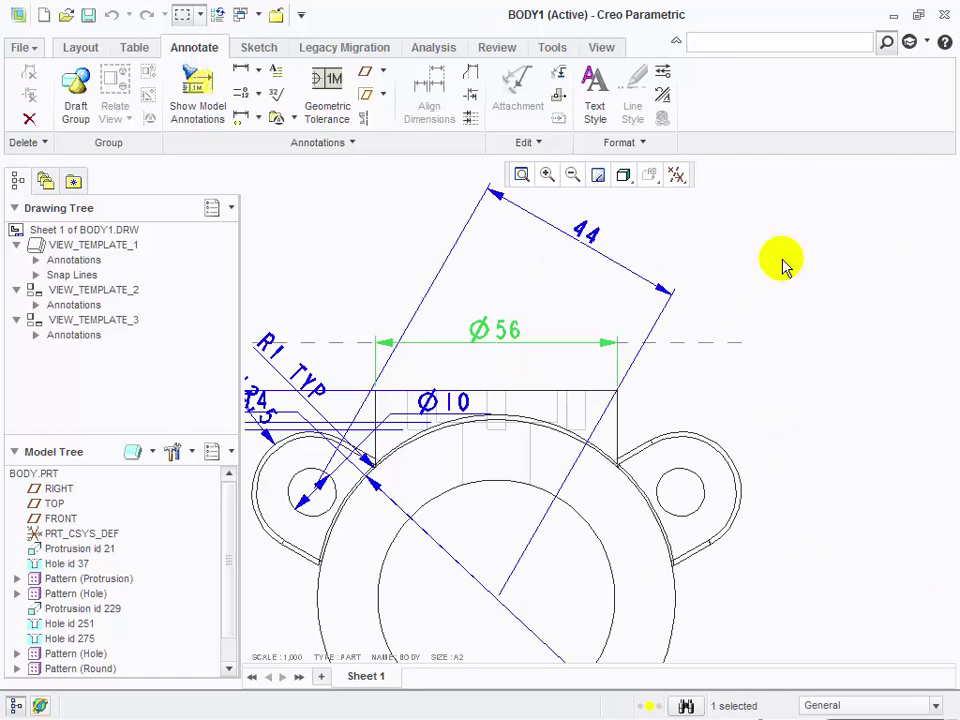
- Try to regenerate the body model with the top block's diameter of 56, accepting the regeneration result
click(217, 18)
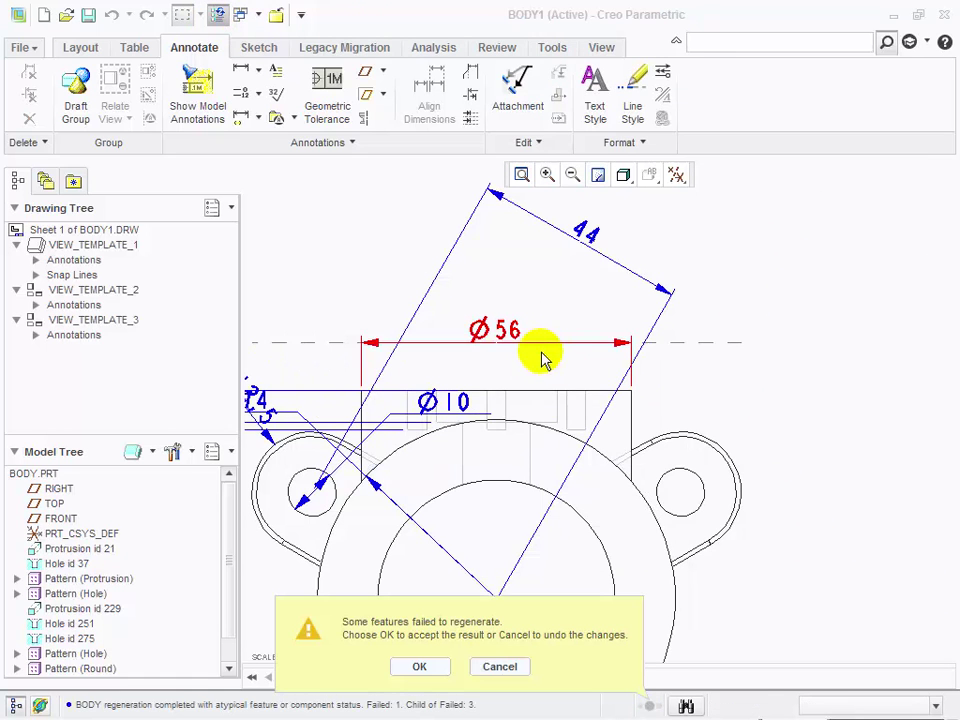
click(419, 666)
click(510, 339)
click(814, 391)
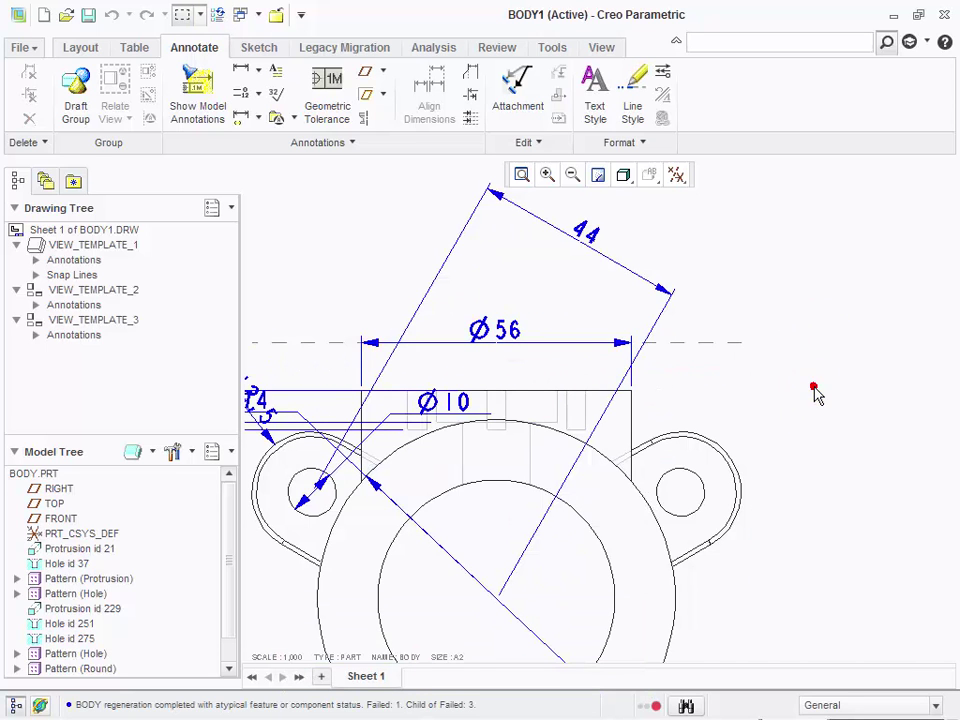
click(228, 18)
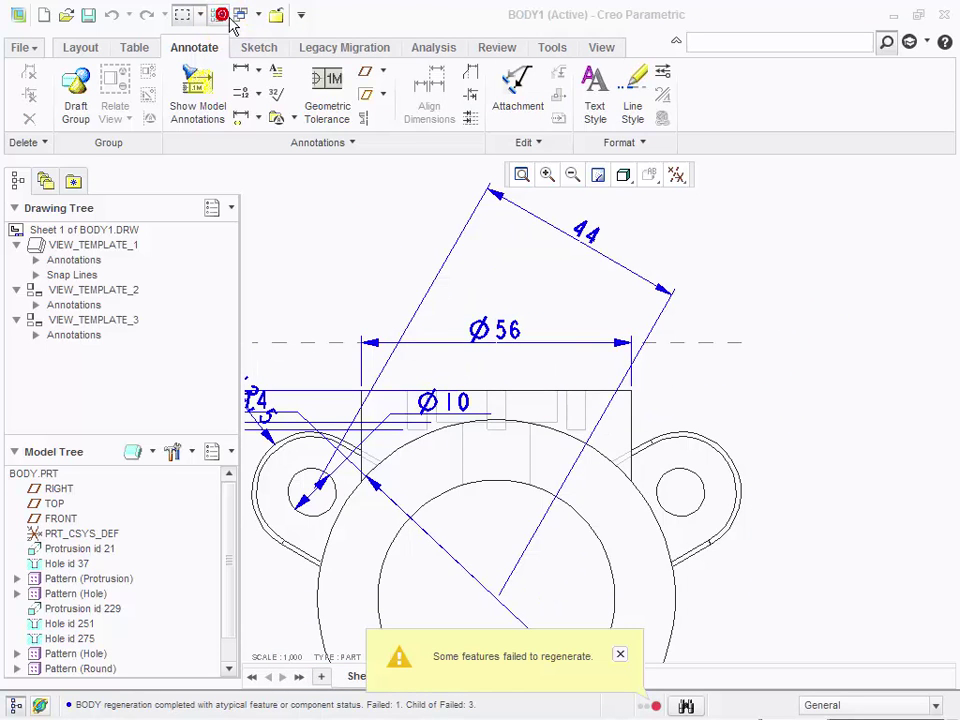
click(620, 654)
- Set the nominal value of the front view's top block diameter to 48 and regenerate the model
click(507, 341)
double_click(510, 337)
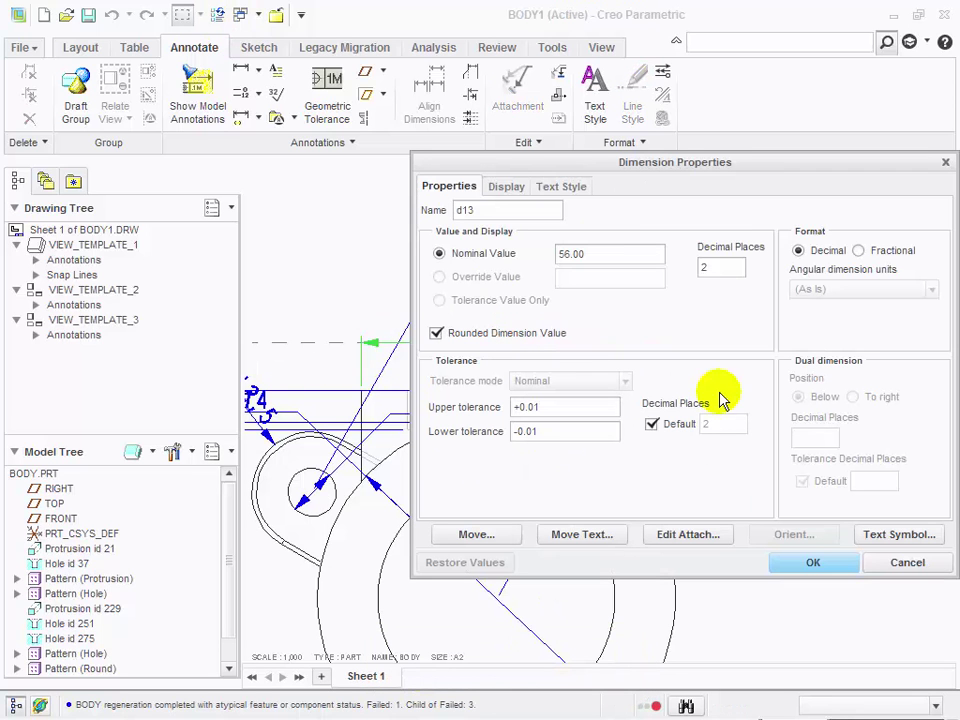
double_click(566, 254)
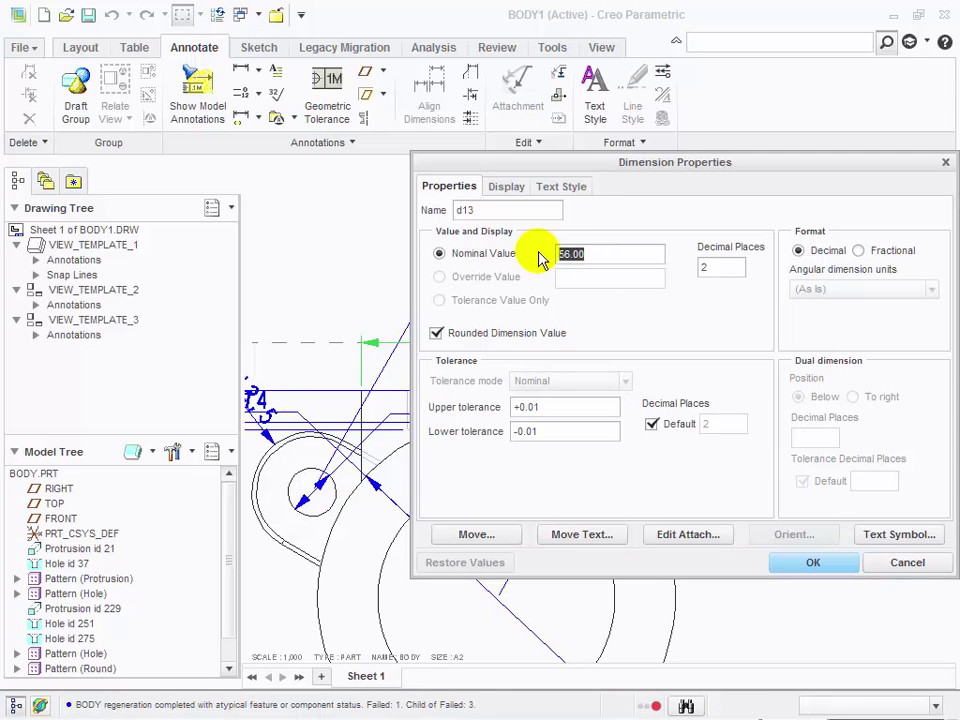
click(811, 563)
click(216, 18)
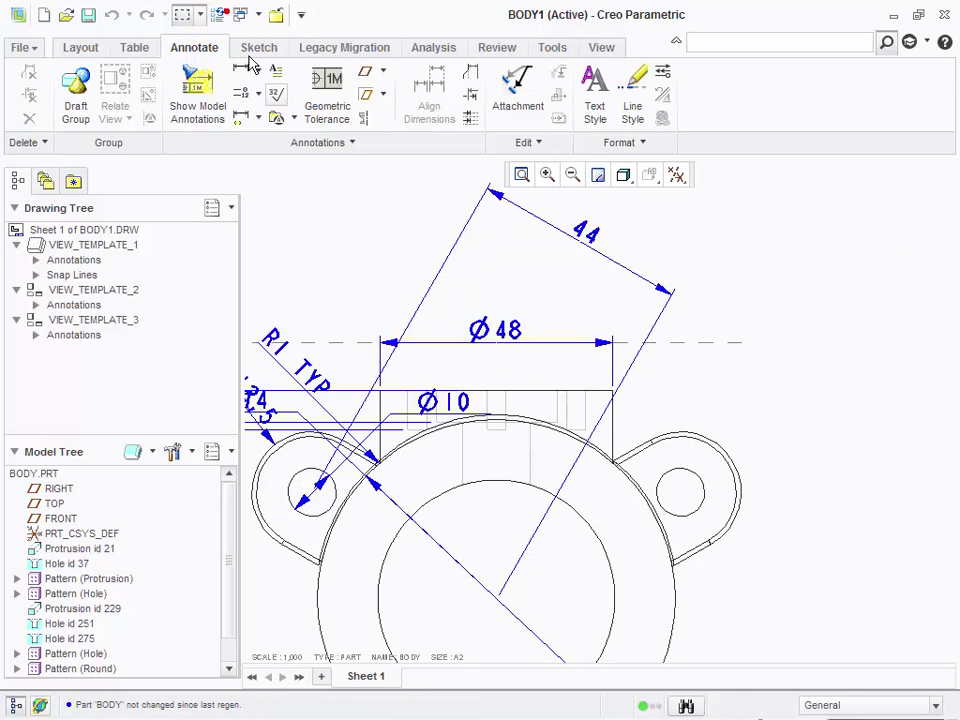
click(506, 334)
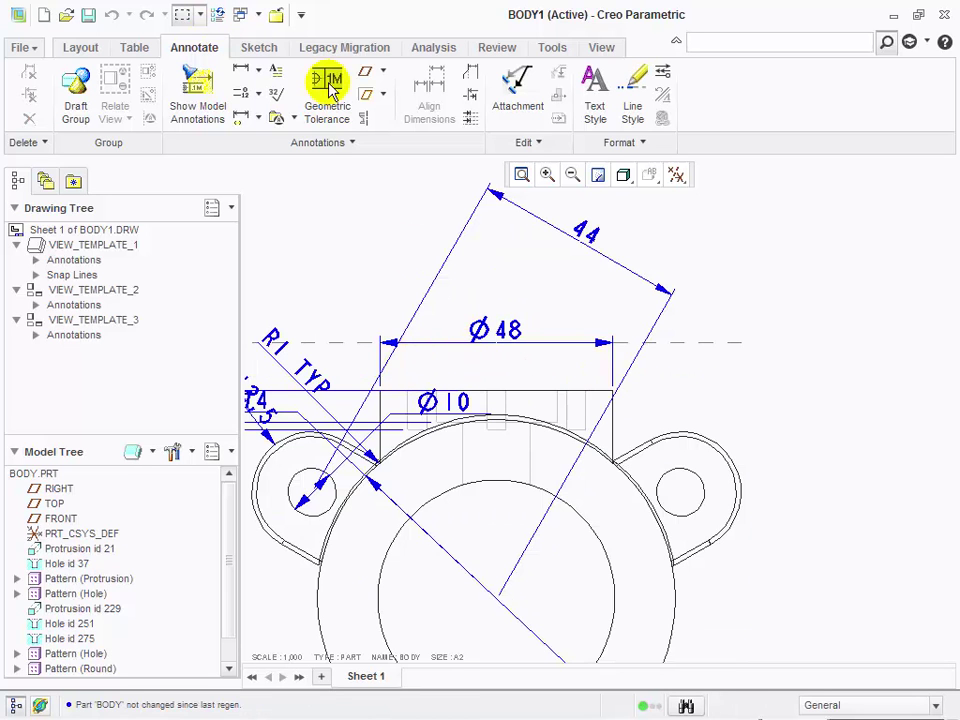
- Open BODY.PRT from the drawing and measure the outer edge of its top round boss
right_click(44, 477)
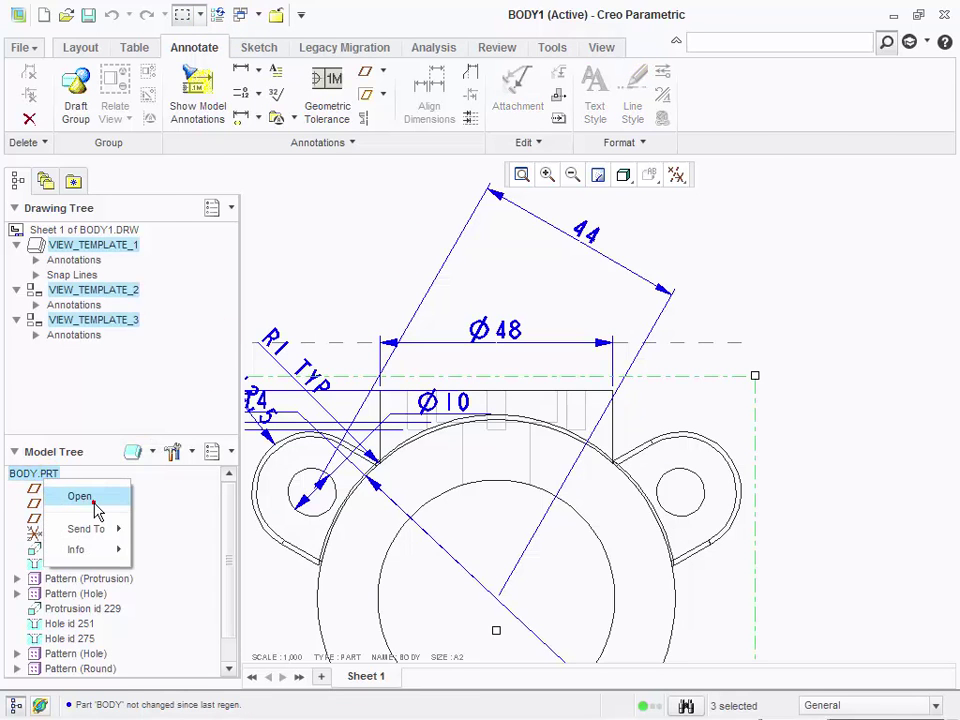
click(80, 497)
middle_drag(583, 491, 612, 262)
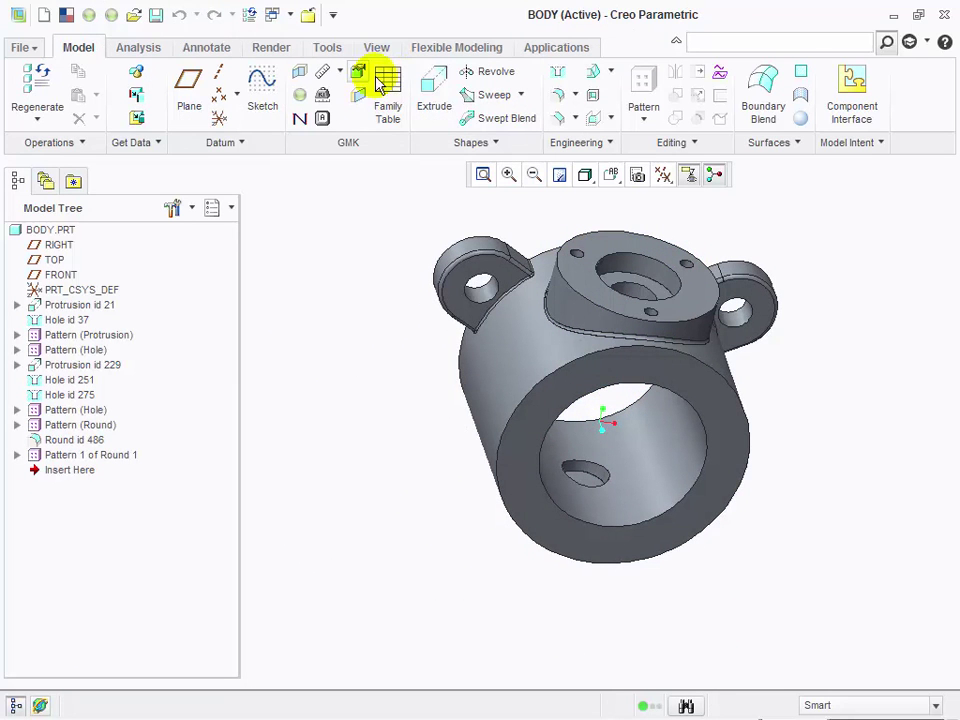
click(155, 47)
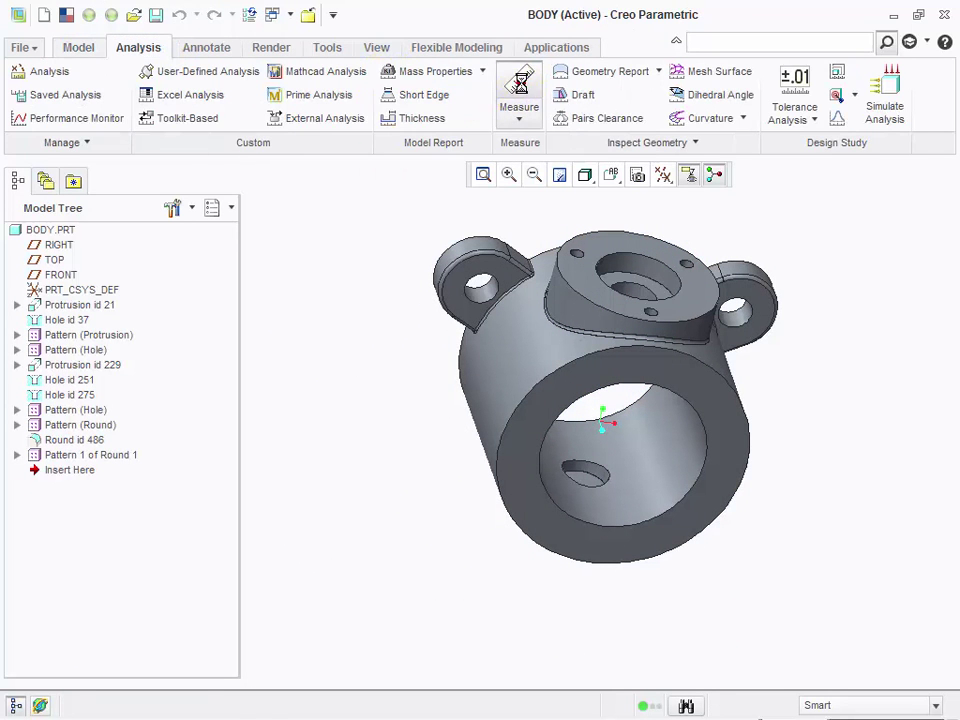
click(712, 322)
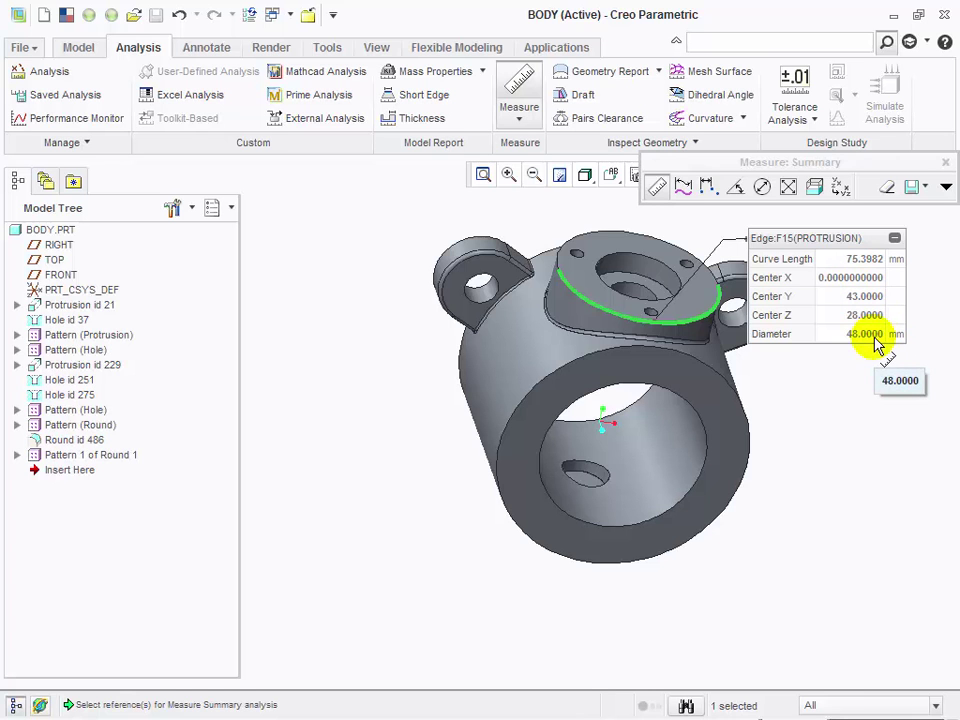
click(941, 166)
- Switch to the VALVE.DRW drawing and examine the body in the assembly's front view
click(290, 14)
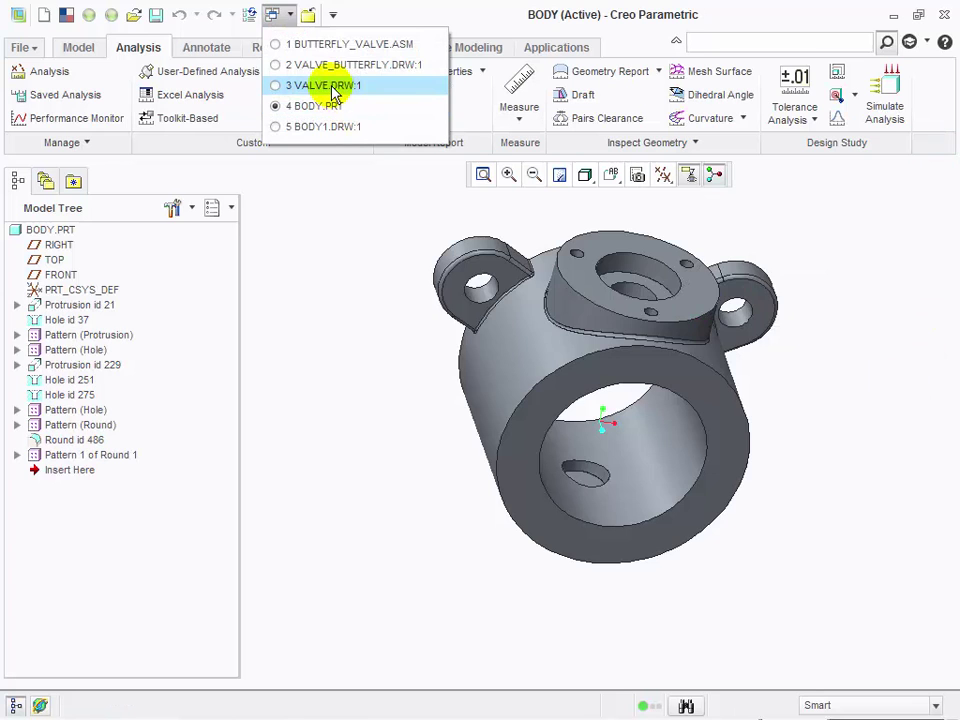
click(330, 86)
scroll(300, 475, up, 5)
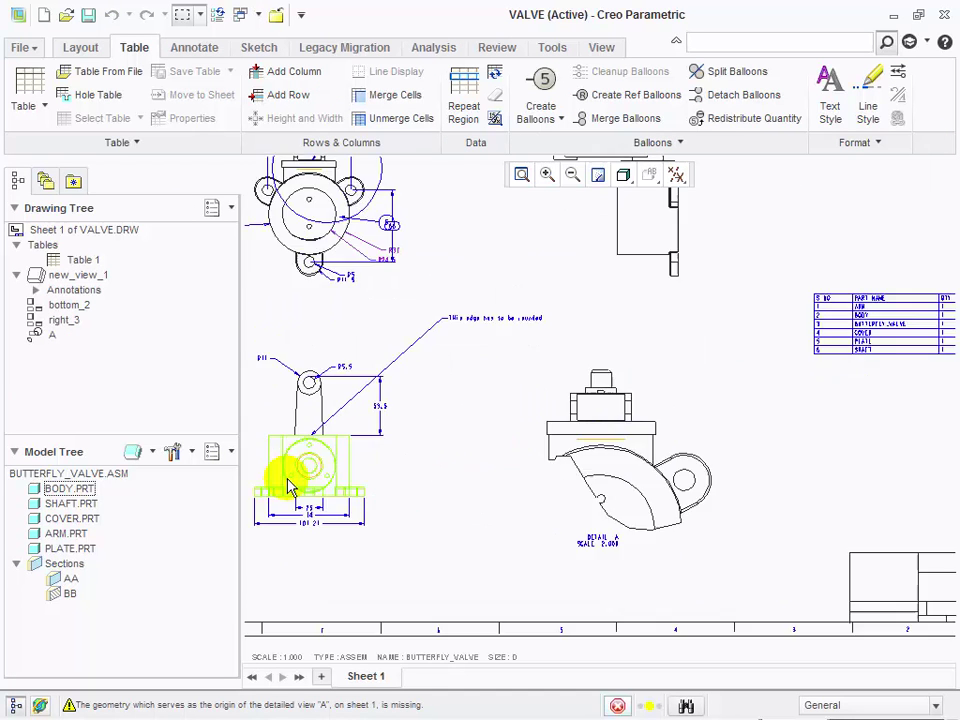
scroll(504, 486, down, 3)
scroll(388, 497, up, 3)
scroll(429, 504, down, 3)
scroll(476, 490, up, 3)
scroll(477, 489, down, 2)
scroll(480, 465, up, 4)
scroll(414, 272, down, 4)
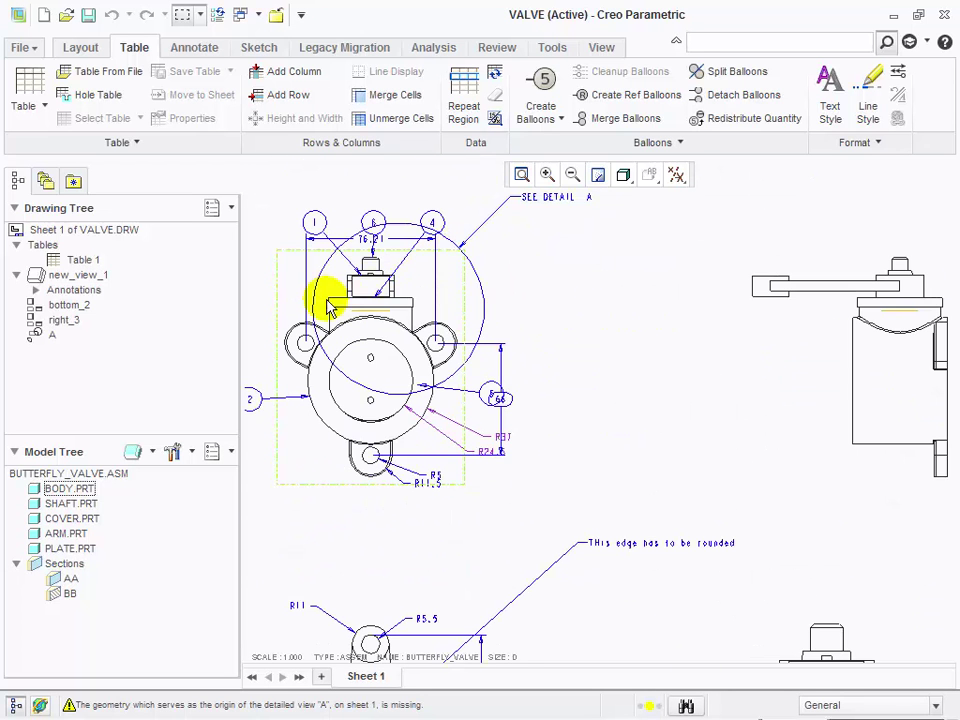
scroll(330, 305, down, 2)
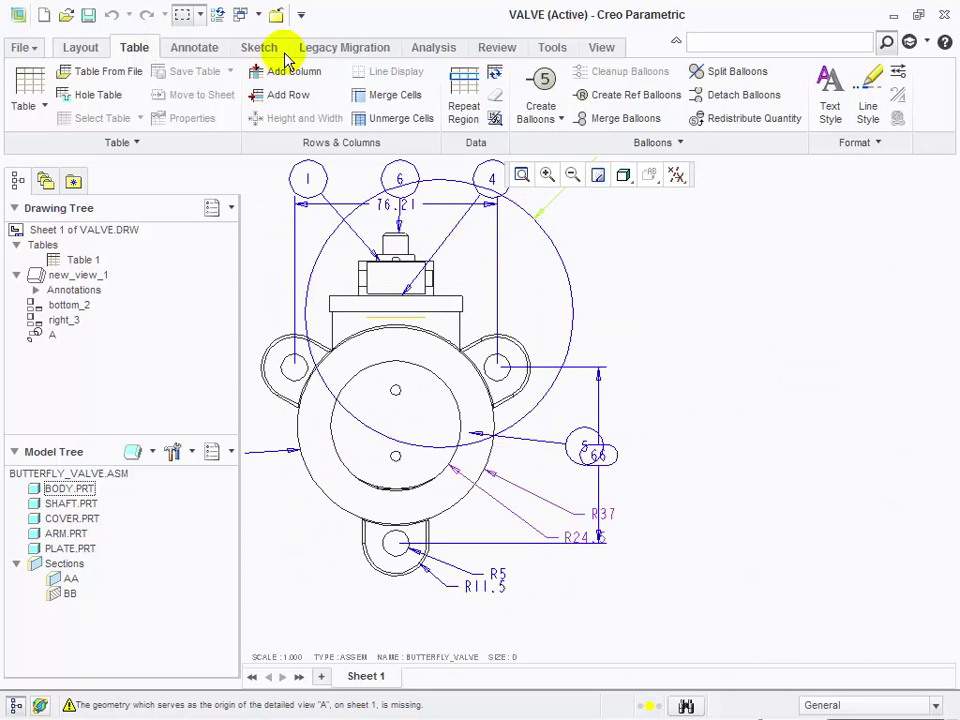
click(194, 47)
click(236, 72)
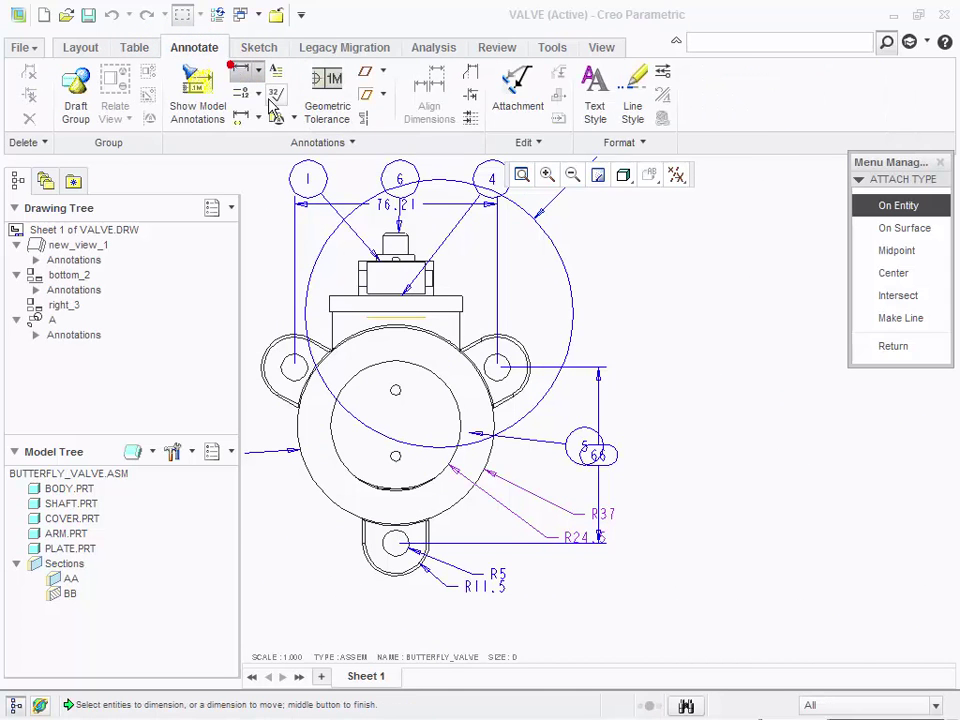
scroll(336, 298, down, 2)
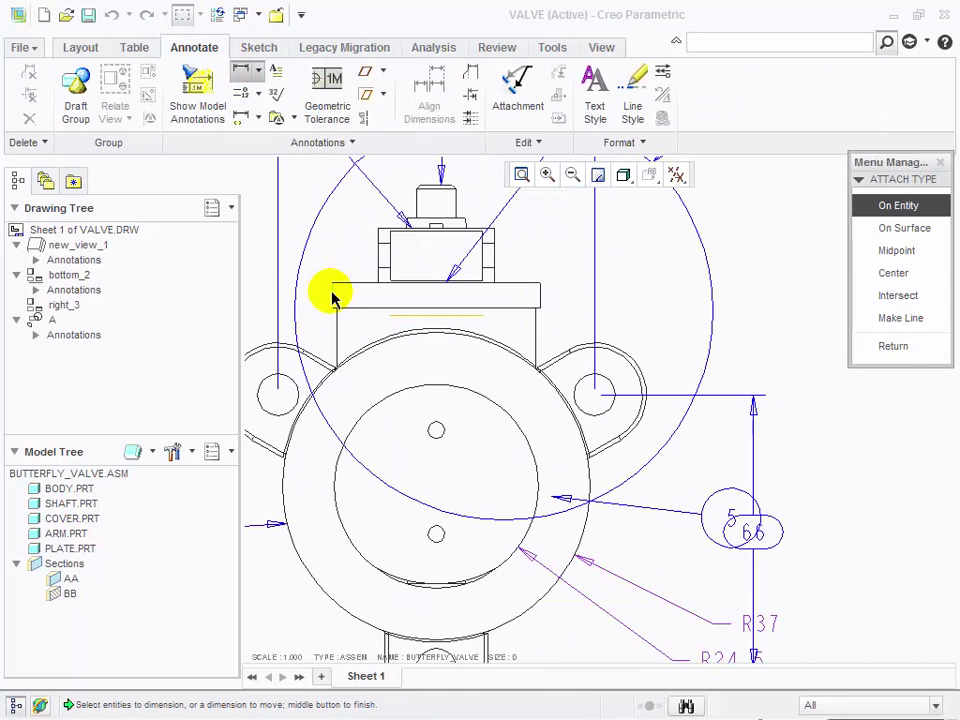
click(333, 297)
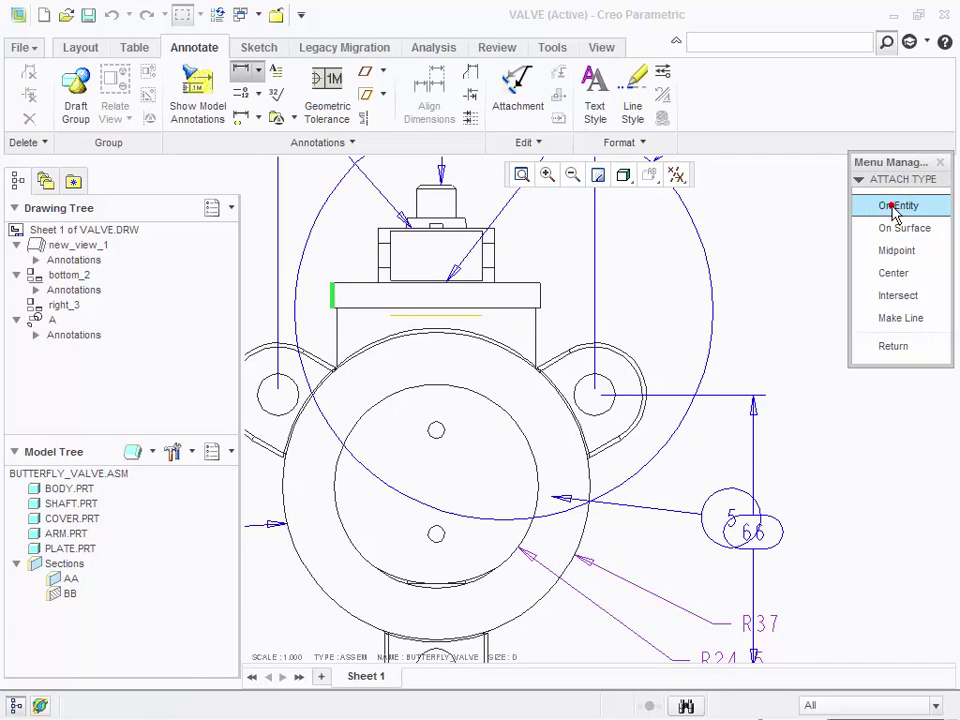
click(337, 325)
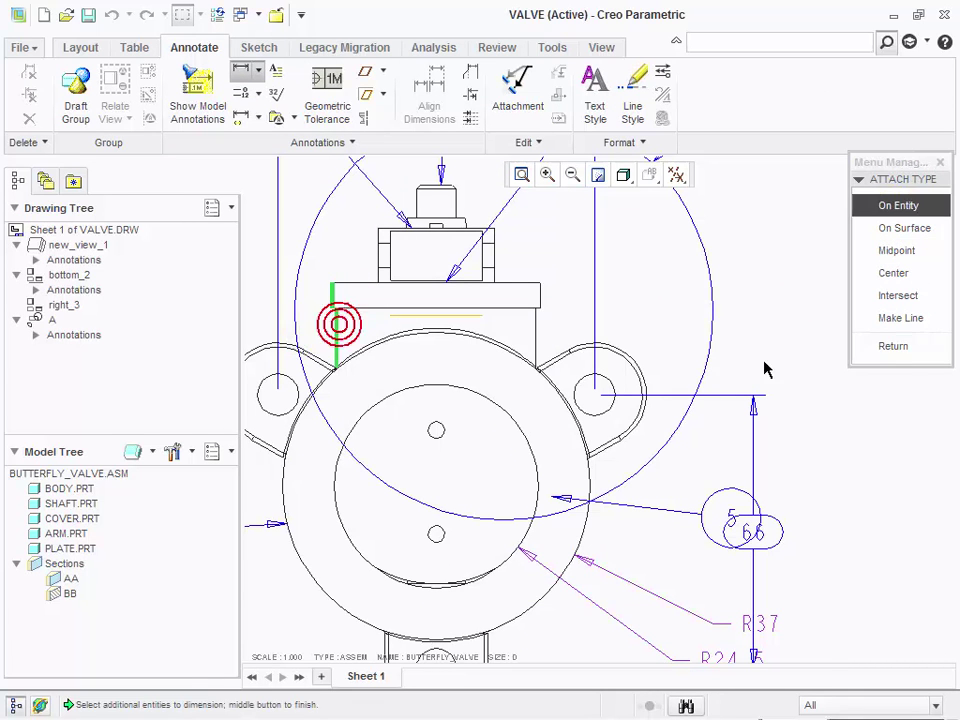
click(888, 346)
- Dimension the width between the two vertical edges of the body's top block in the valve's front view
click(246, 72)
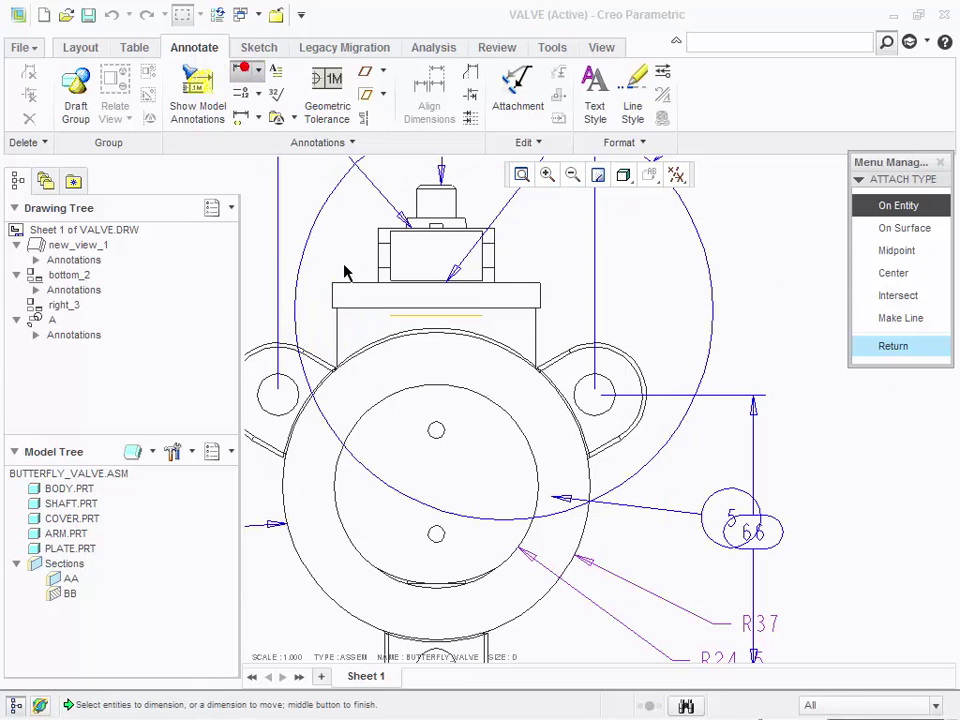
click(337, 326)
click(539, 333)
middle_click(439, 328)
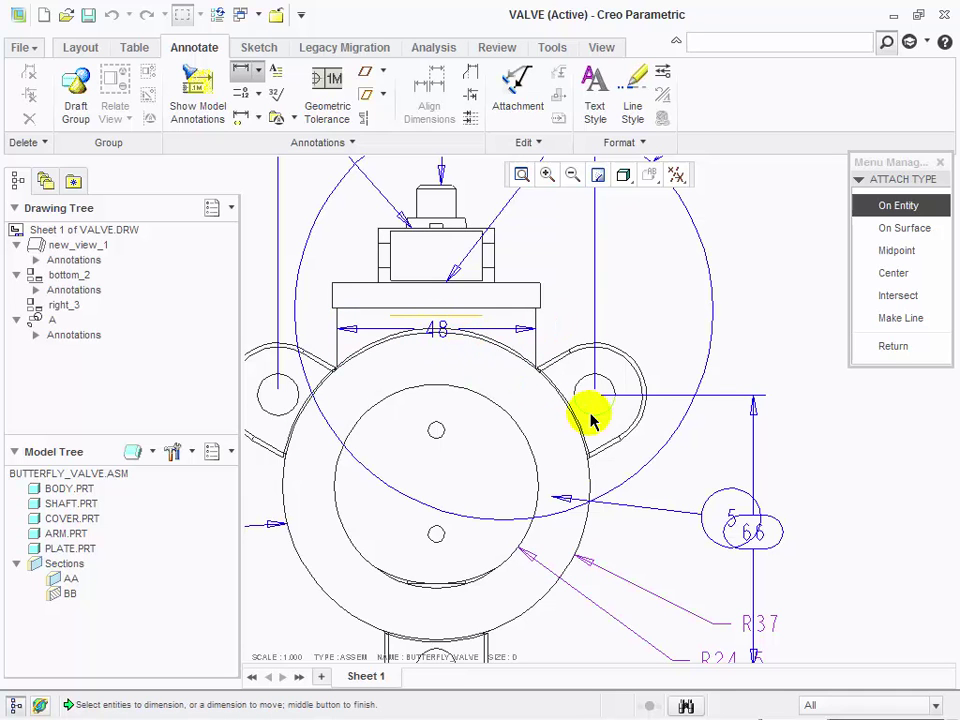
click(876, 348)
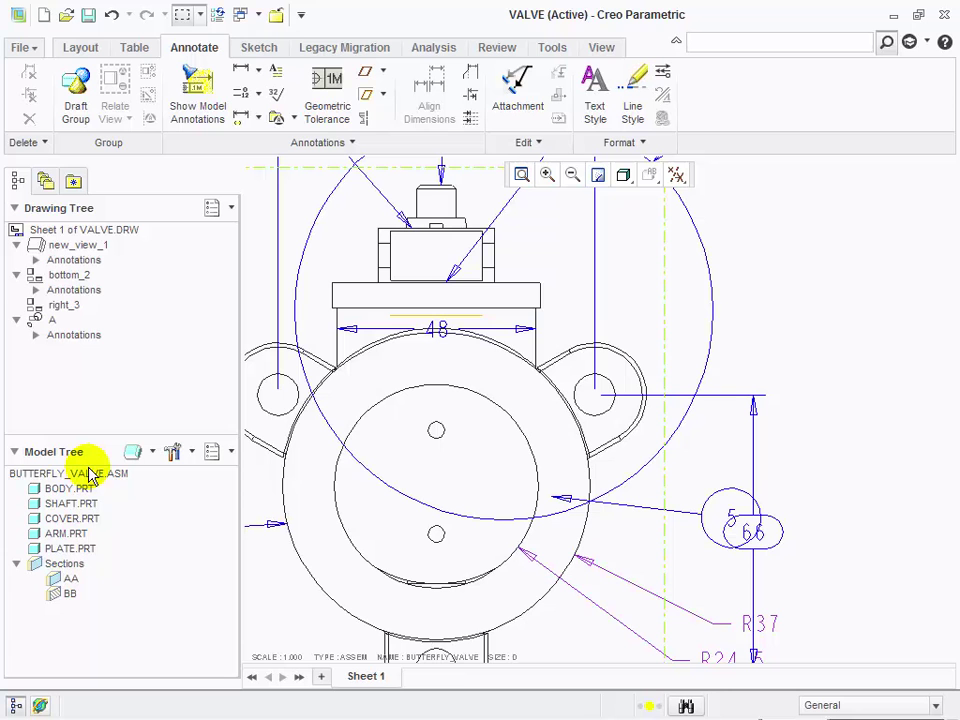
- Switch to the BODY1.DRW drawing and add a radius dimension to the front view's outer circle
click(241, 14)
click(290, 126)
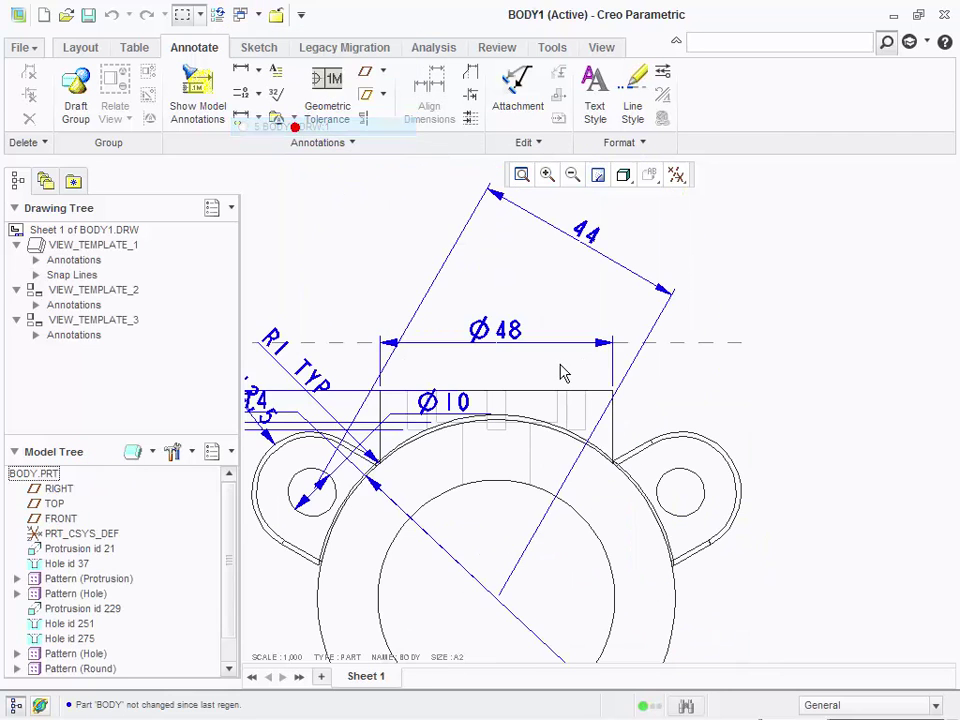
scroll(465, 432, down, 5)
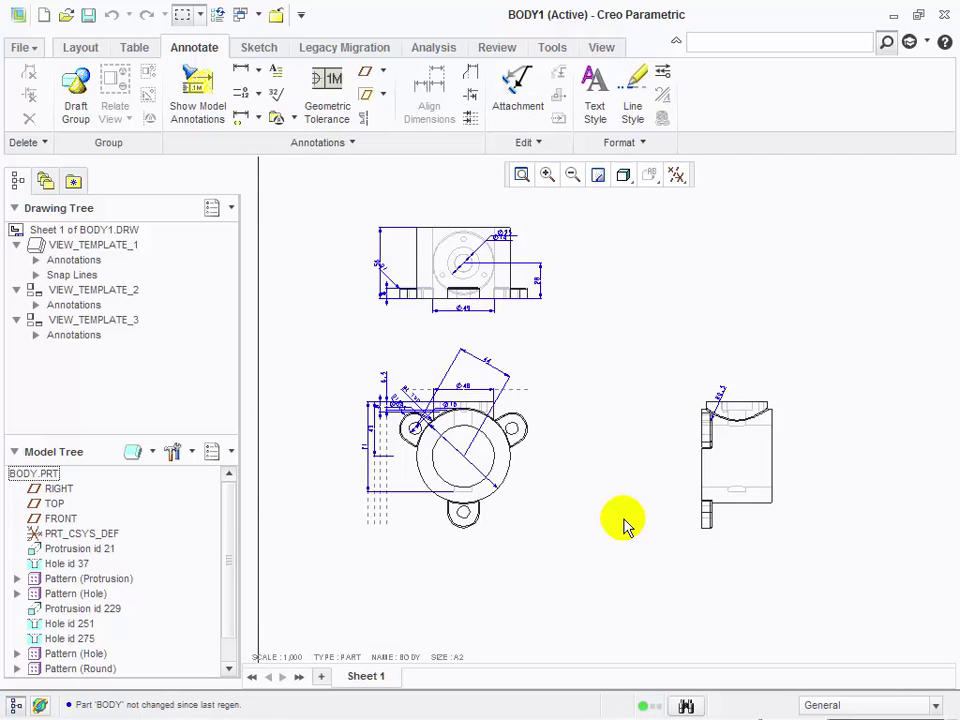
scroll(551, 486, up, 3)
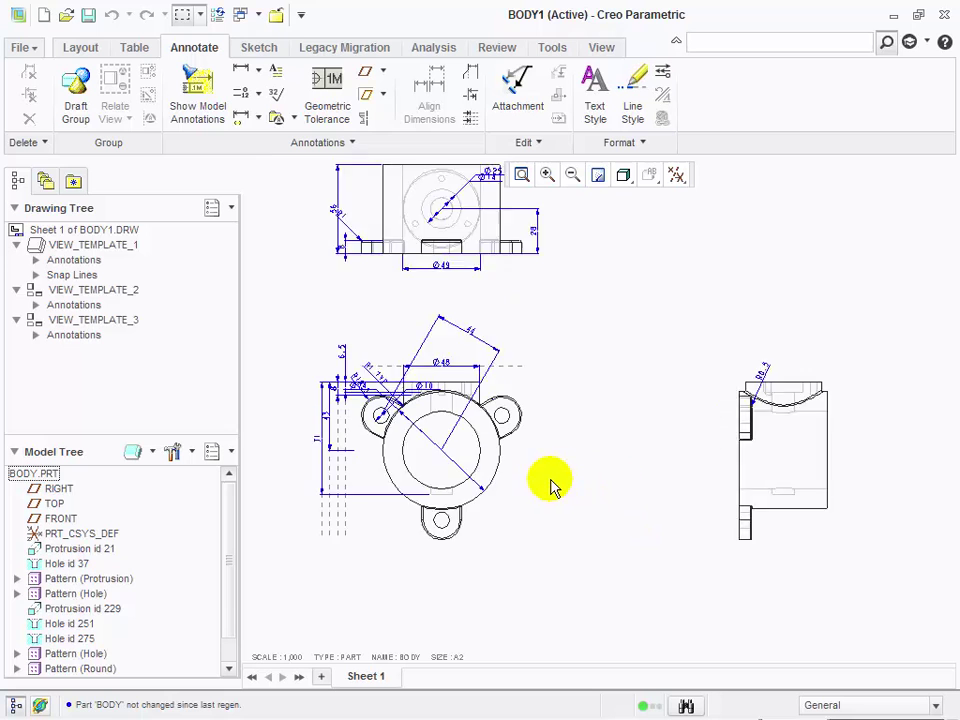
click(247, 73)
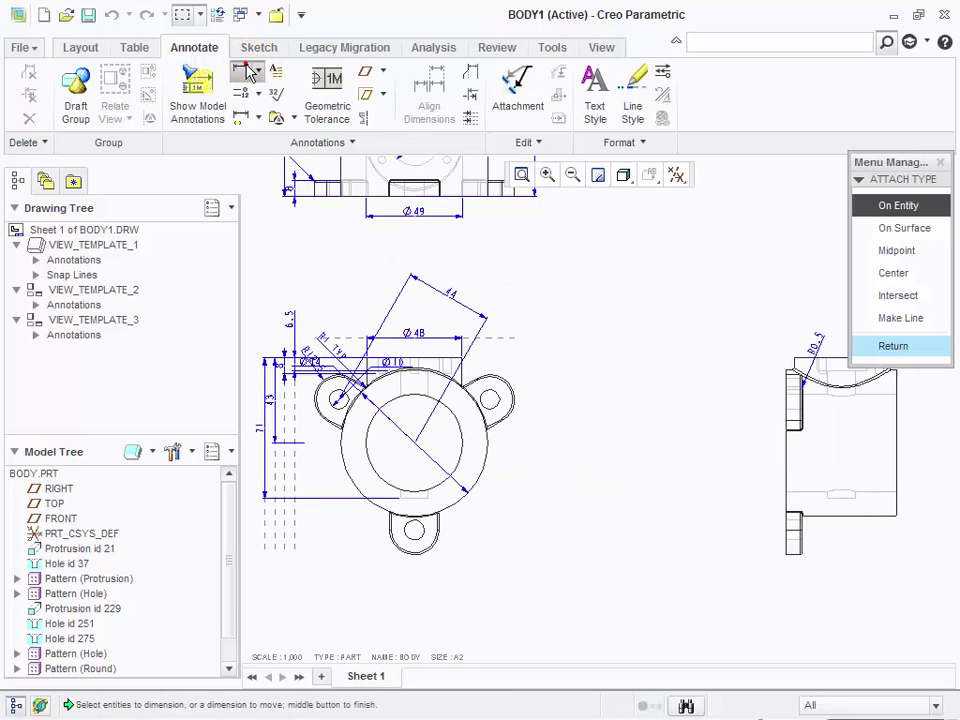
click(485, 477)
middle_click(540, 468)
scroll(703, 583, up, 3)
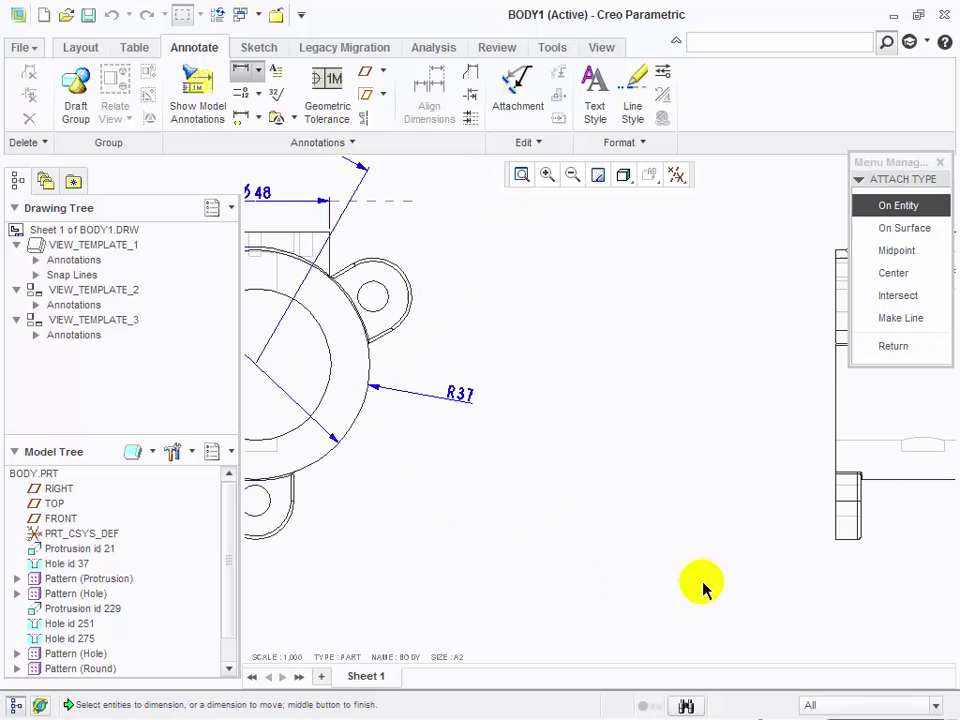
- Dimension the length of the lower lug's outer edge in the side view and finish dimensioning
click(832, 524)
middle_click(753, 475)
click(919, 342)
click(647, 398)
- Check in the outer circle's radius dimension properties whether its nominal value can be edited
click(466, 398)
right_click(466, 400)
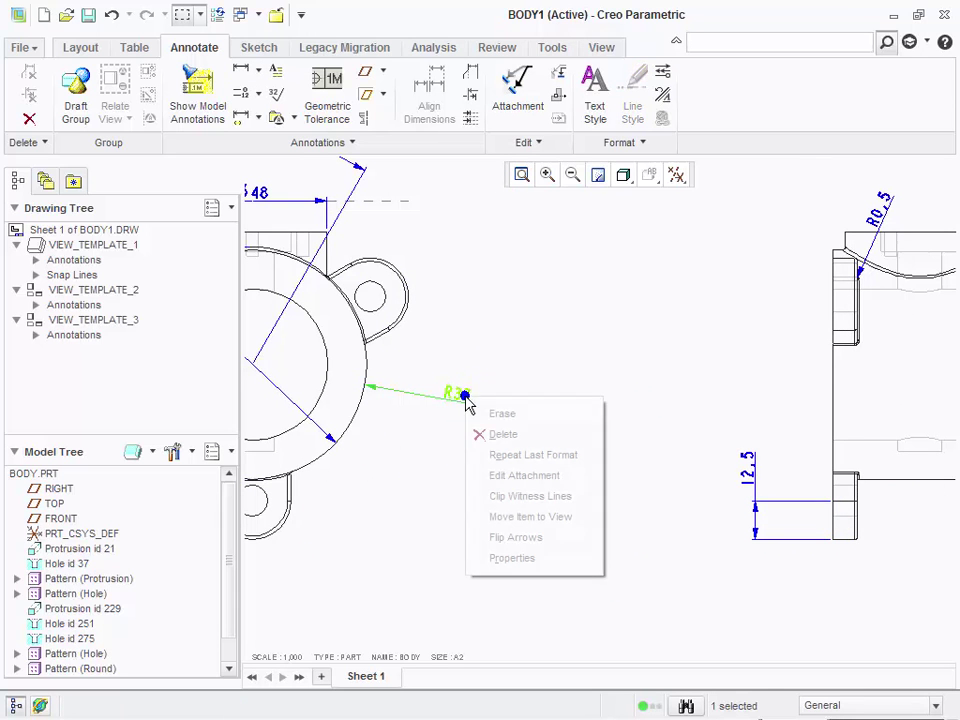
click(555, 562)
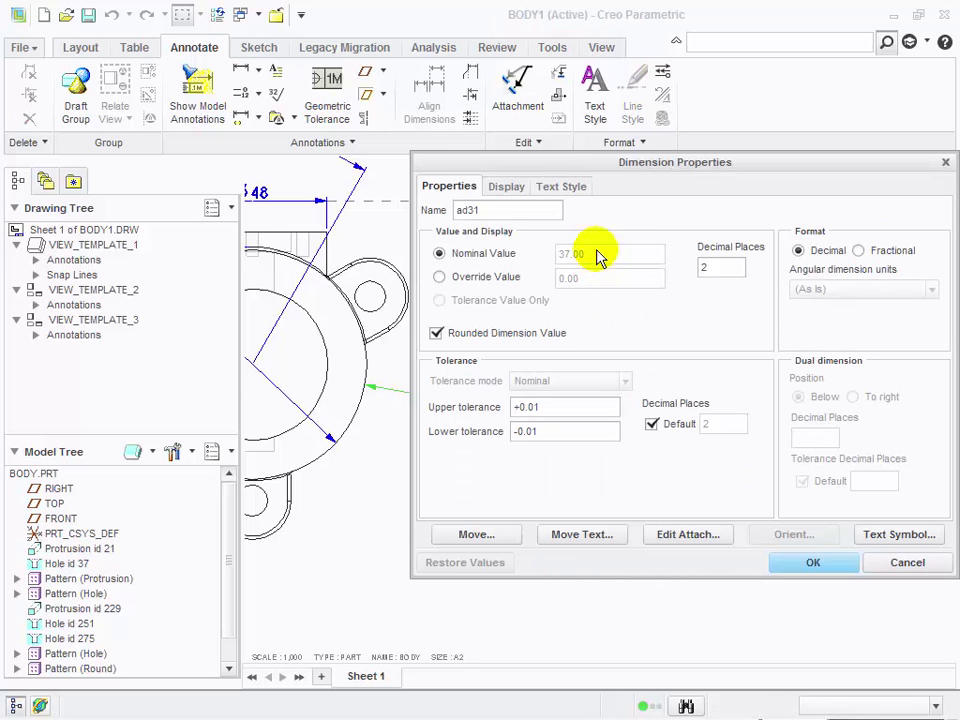
click(815, 561)
click(600, 469)
- Review which model dimensions can still be shown in the front view without adding any
click(243, 76)
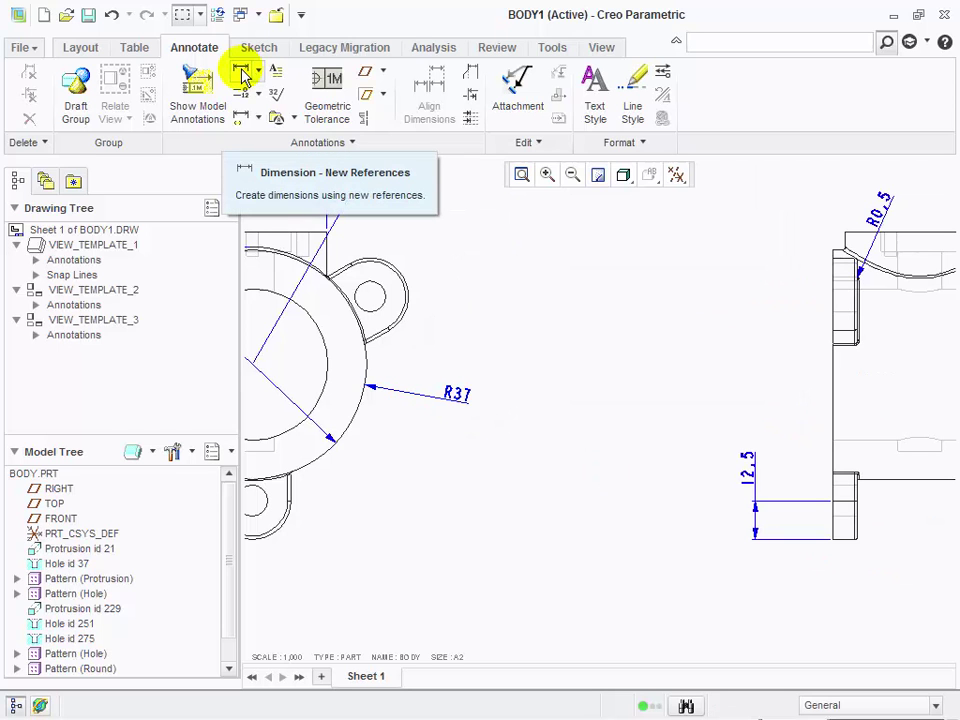
scroll(531, 343, down, 2)
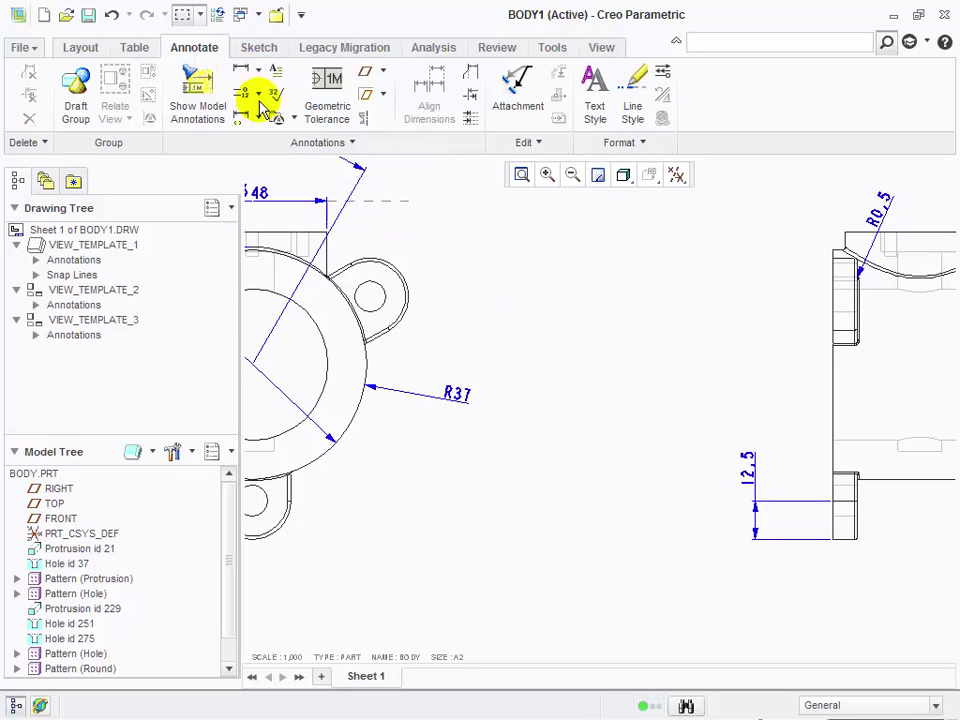
click(527, 336)
click(210, 107)
click(354, 343)
scroll(574, 476, up, 3)
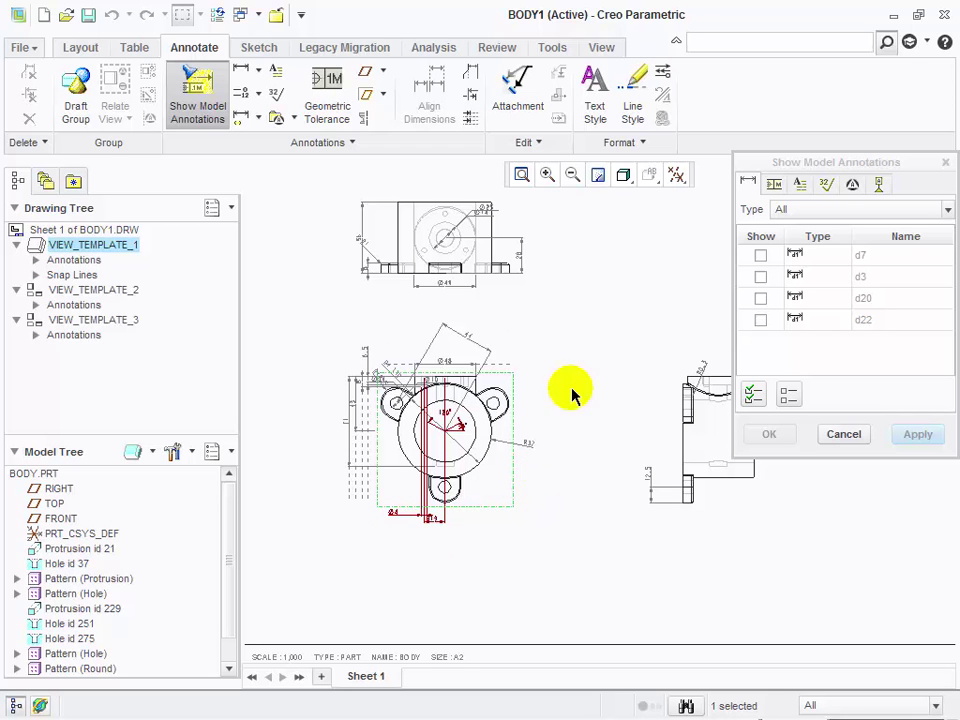
click(862, 432)
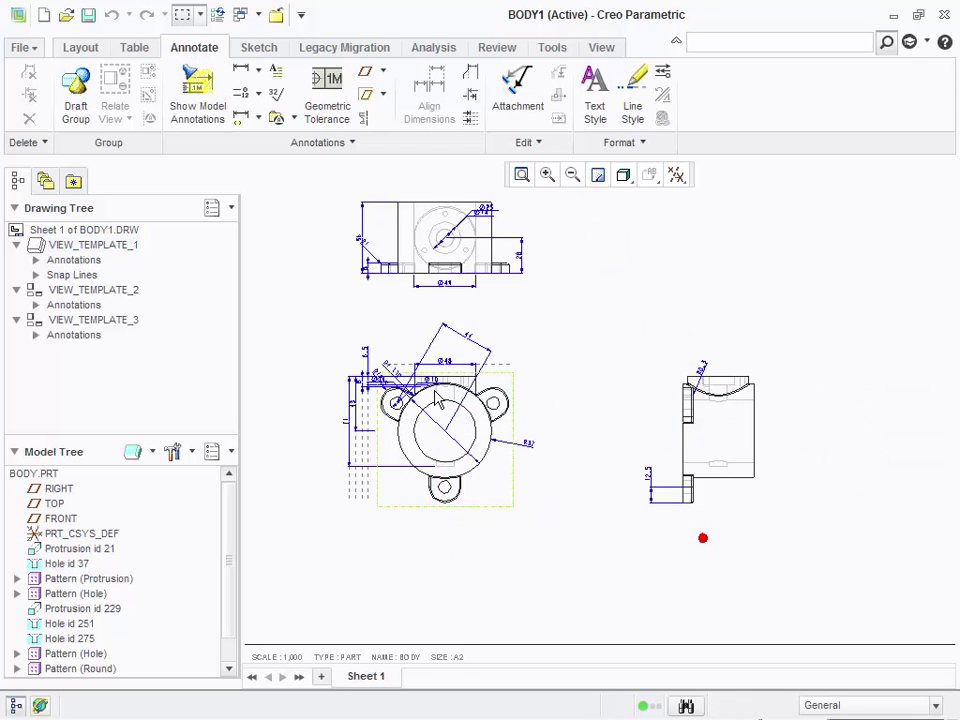
- Check the name of the front view's vertical 71 dimension in its properties
scroll(449, 420, down, 3)
click(283, 451)
right_click(281, 451)
click(339, 656)
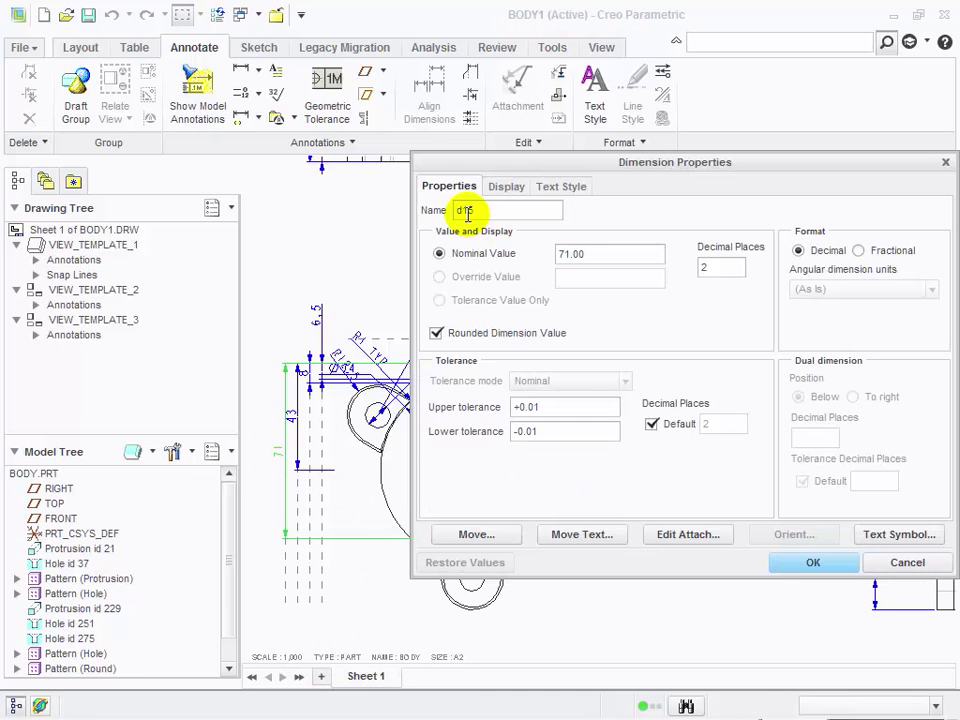
click(822, 568)
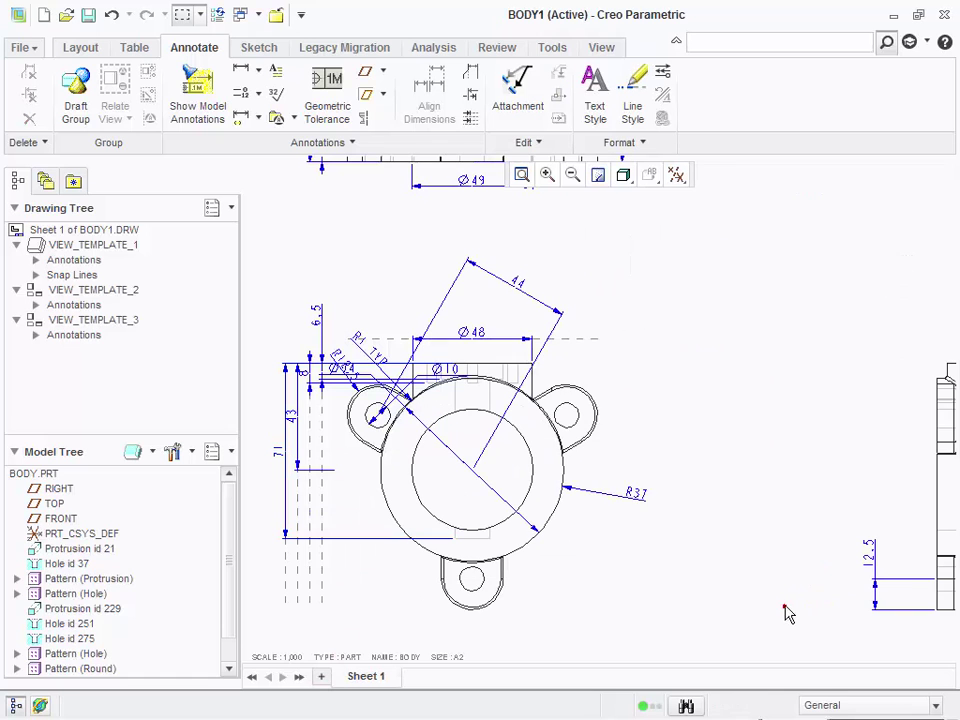
- Check the name of the outer circle's manually created radius dimension in its properties
right_click(642, 490)
click(703, 669)
click(476, 208)
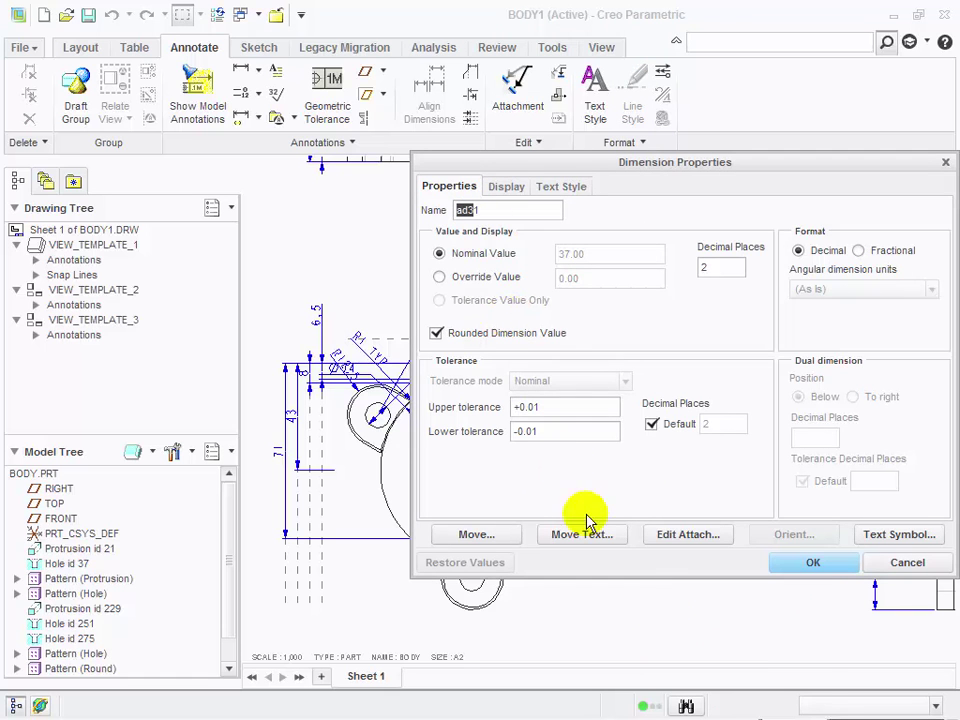
click(836, 562)
scroll(619, 399, down, 1)
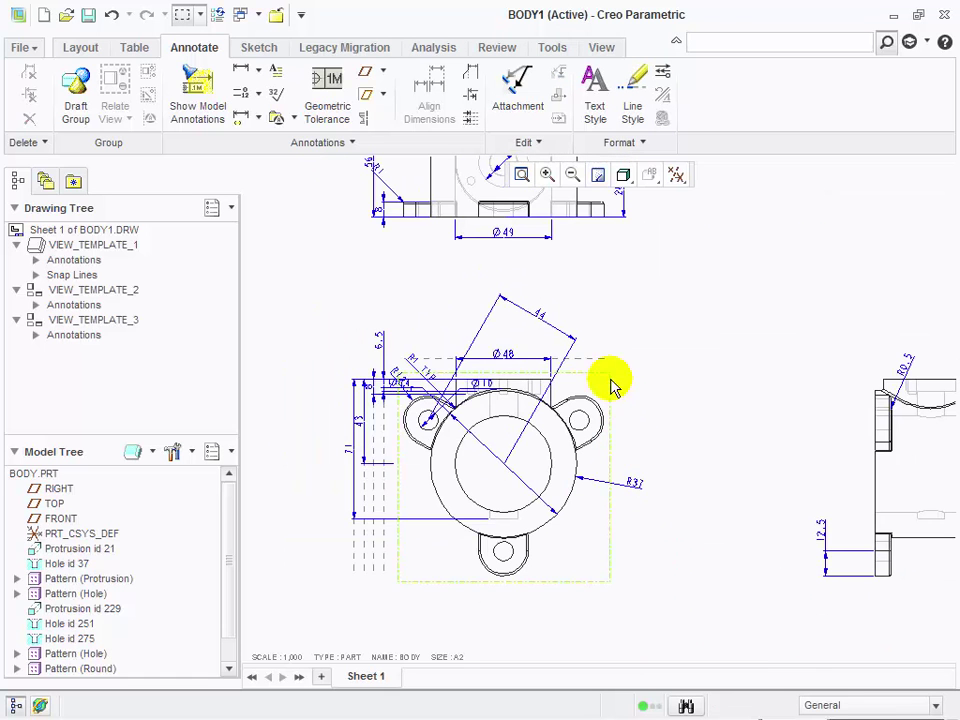
scroll(576, 424, down, 5)
scroll(578, 424, down, 3)
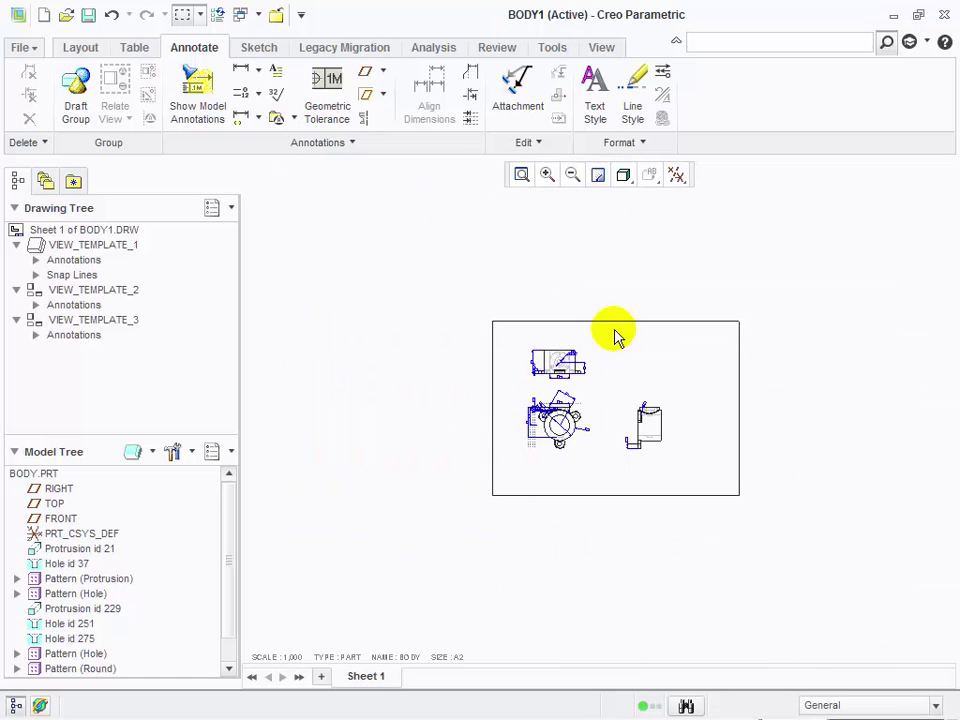